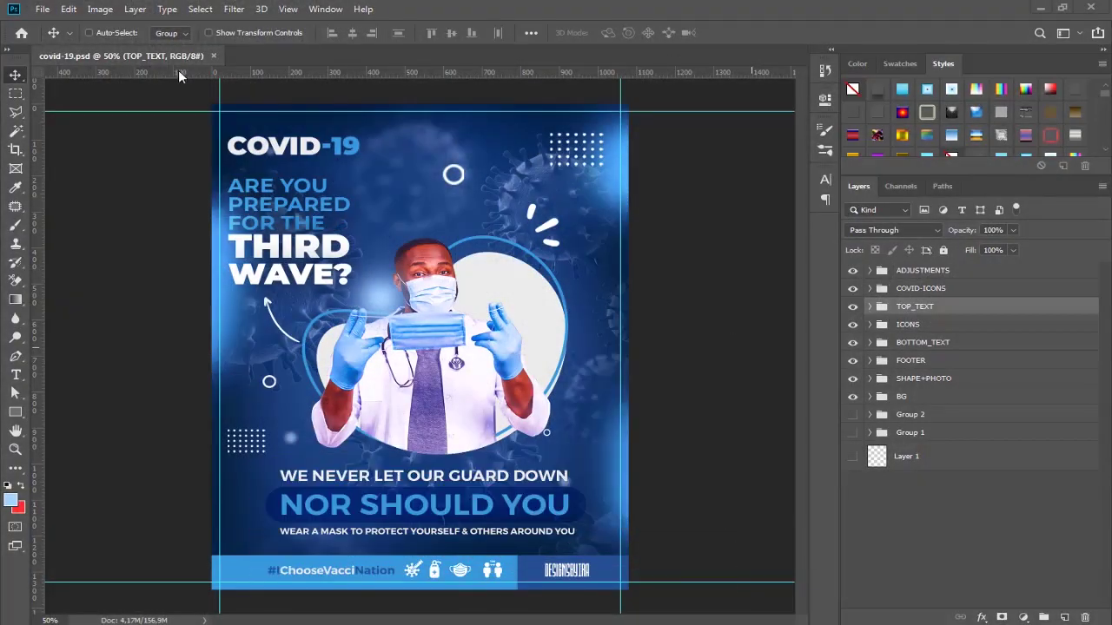
# Create a new blank transparent Untitled-1 document
pyautogui.click(41, 11)
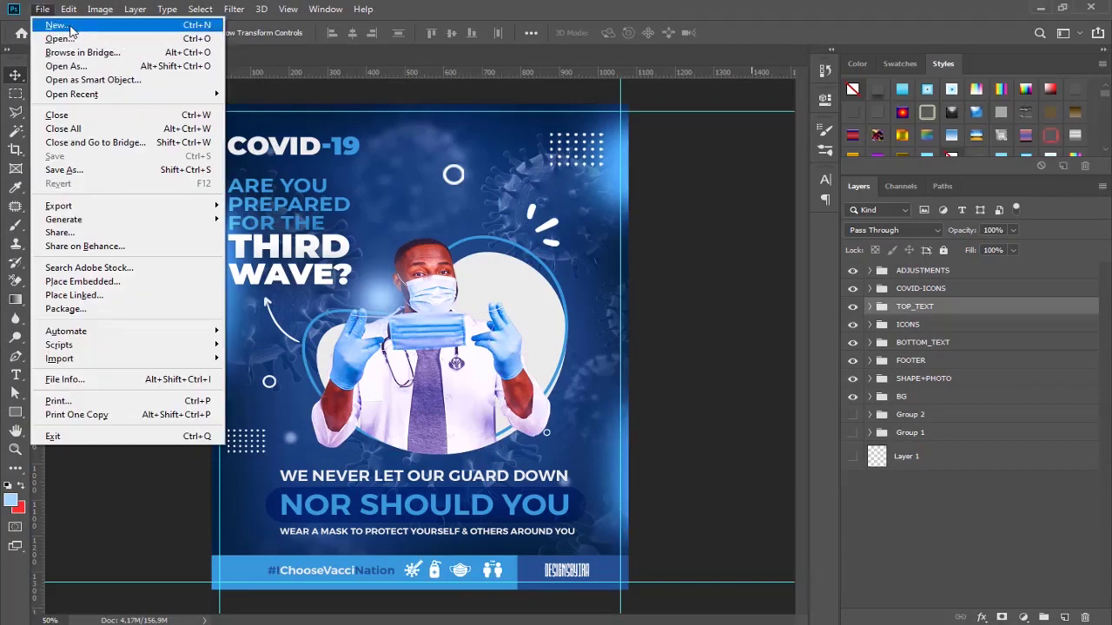
pyautogui.click(45, 29)
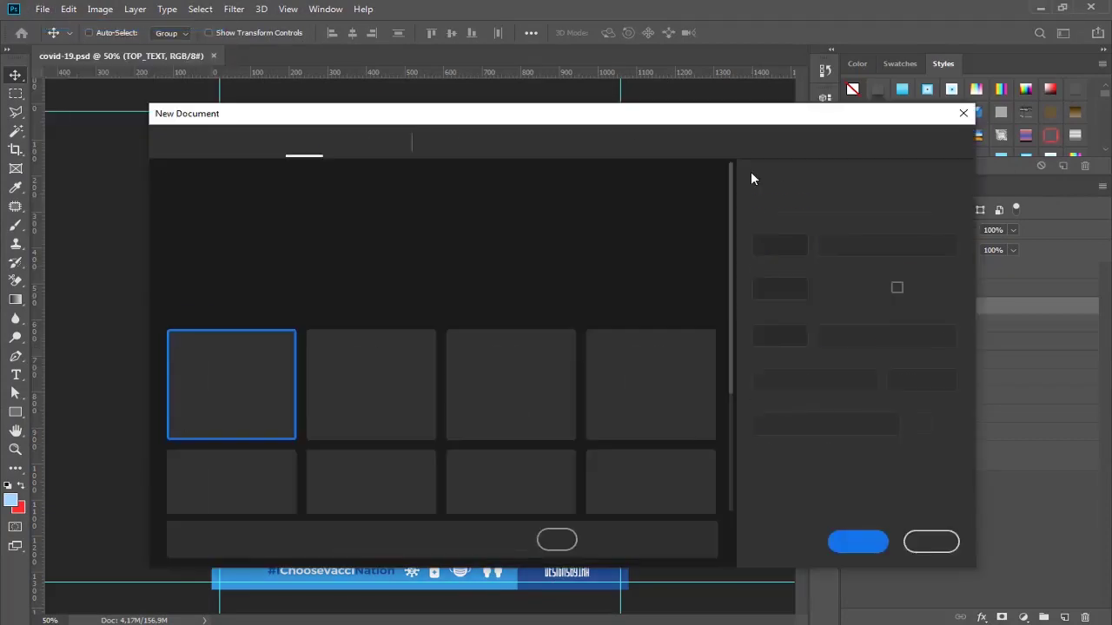
pyautogui.press('Return')
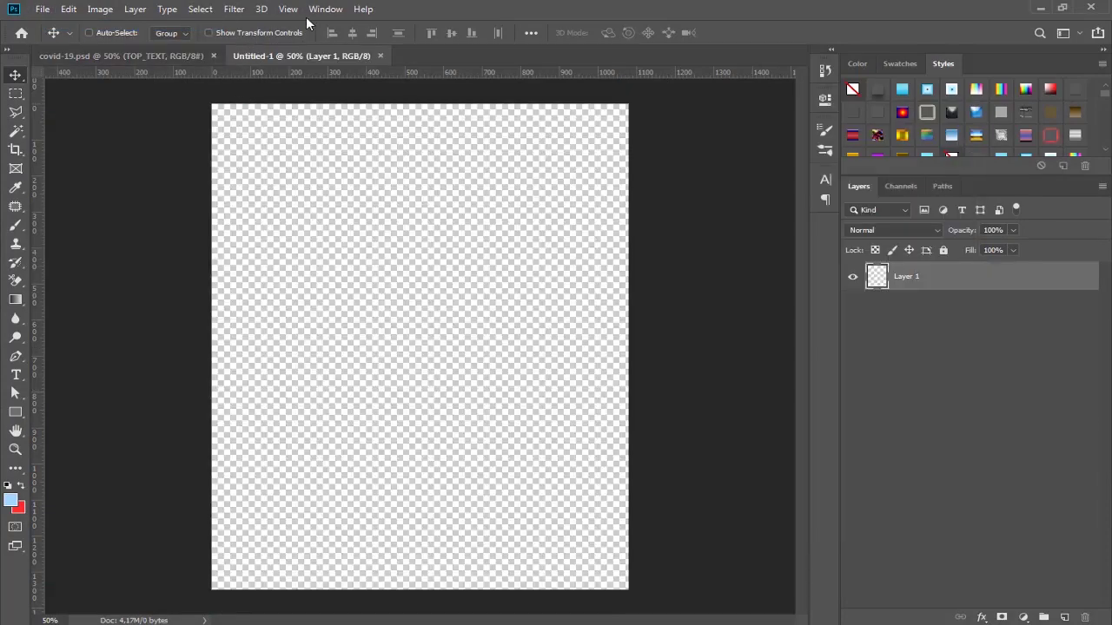
# Add a guide layout with 20.1 px margins inside all four canvas edges
pyautogui.click(293, 10)
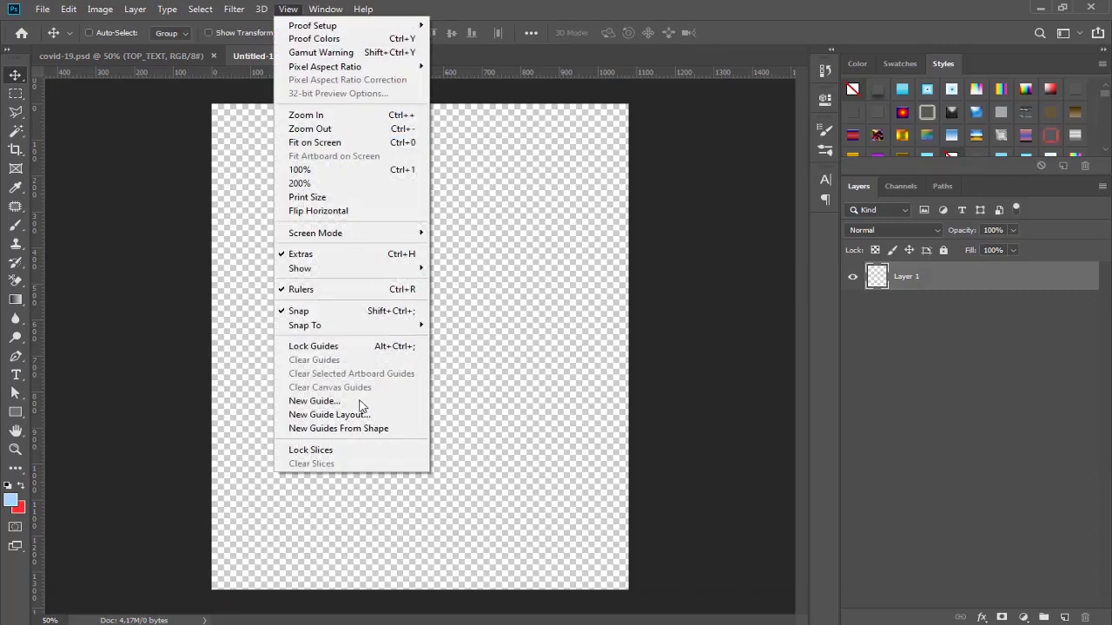
pyautogui.click(361, 415)
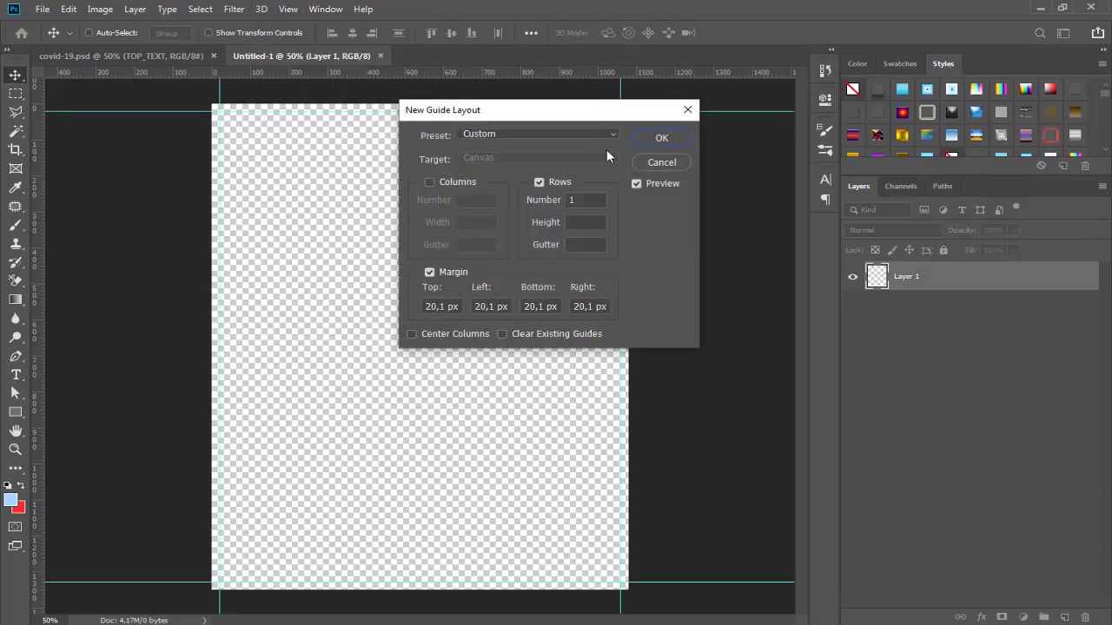
pyautogui.click(671, 144)
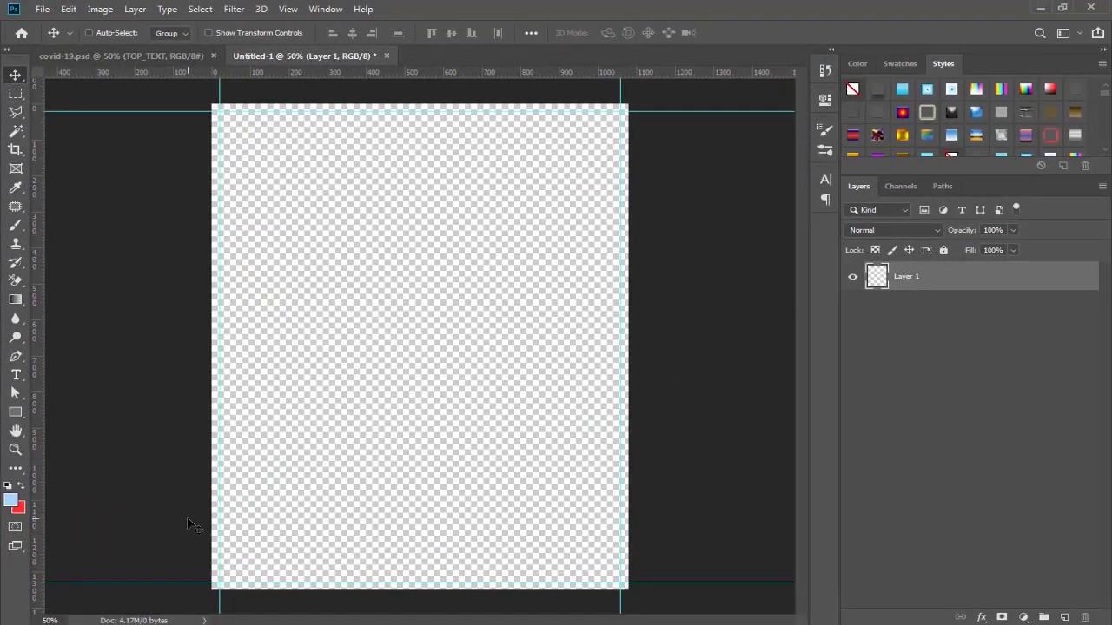
# Fill Layer 1 black, add a mask, and paint its centre transparent with a soft brush
pyautogui.press('d')
pyautogui.hotkey('alt', 'BackSpace')
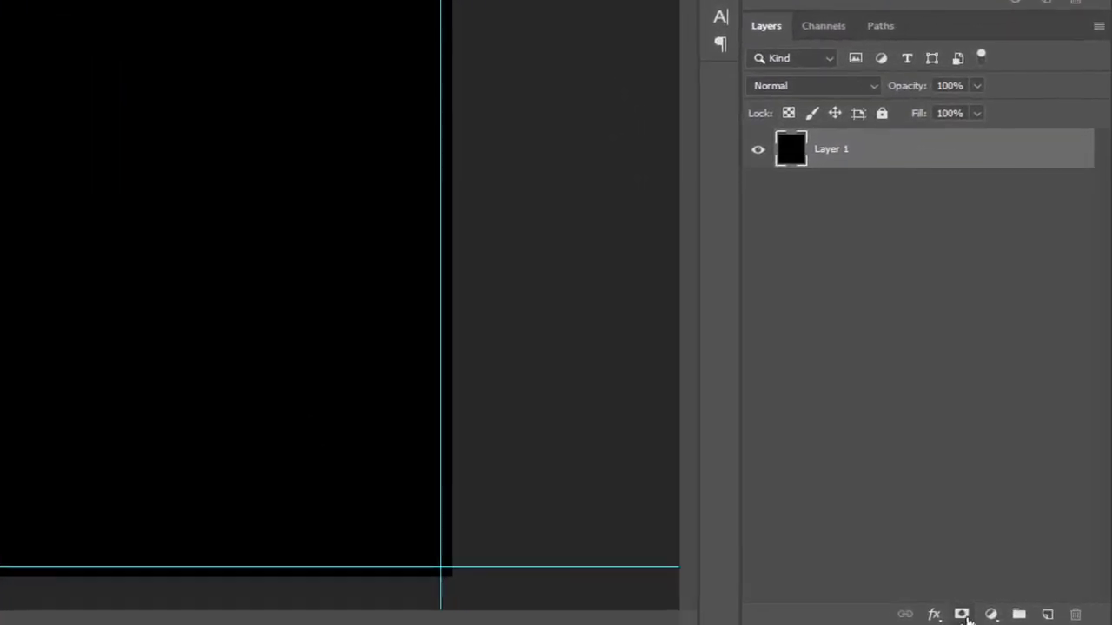
pyautogui.click(962, 615)
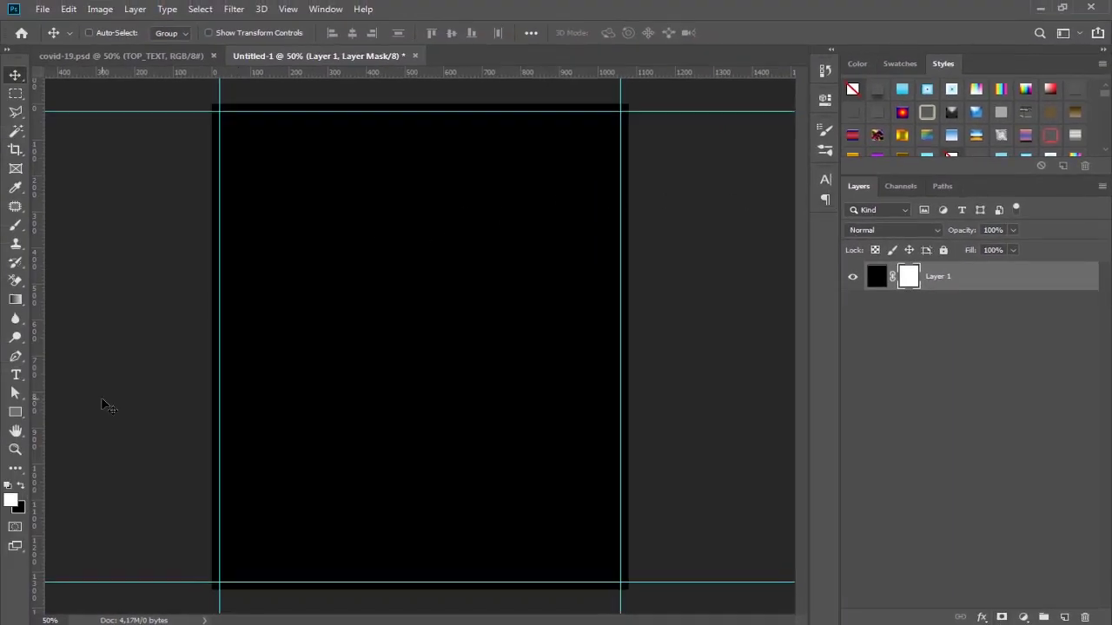
pyautogui.press('b')
pyautogui.press('x')
pyautogui.click(415, 328)
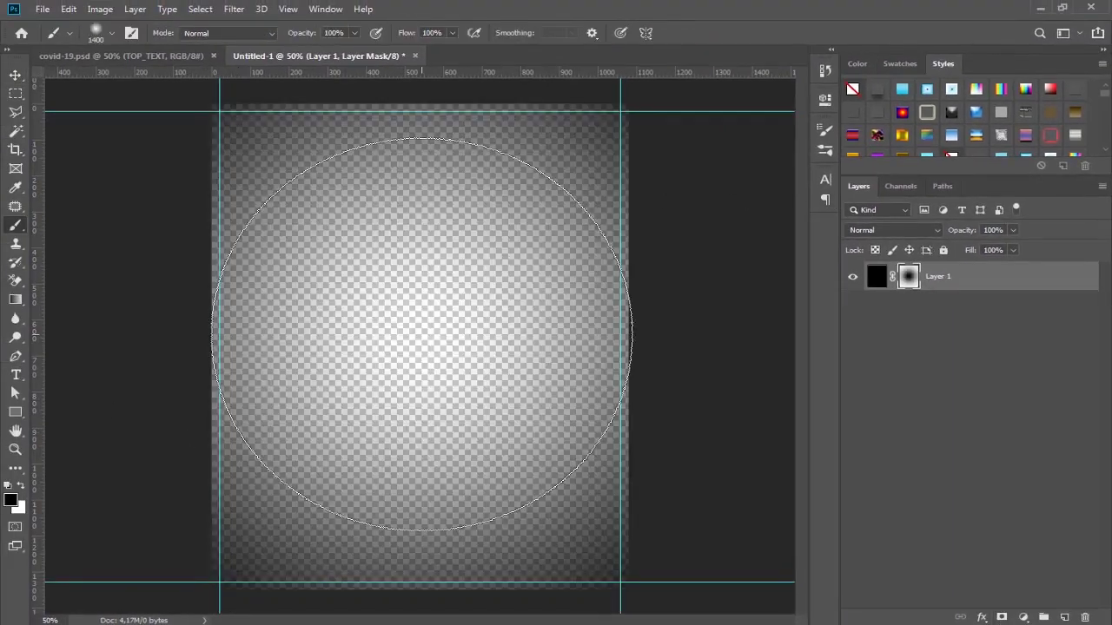
# Apply the layer mask to Layer 1 and add an empty Layer 2 above
pyautogui.press('v')
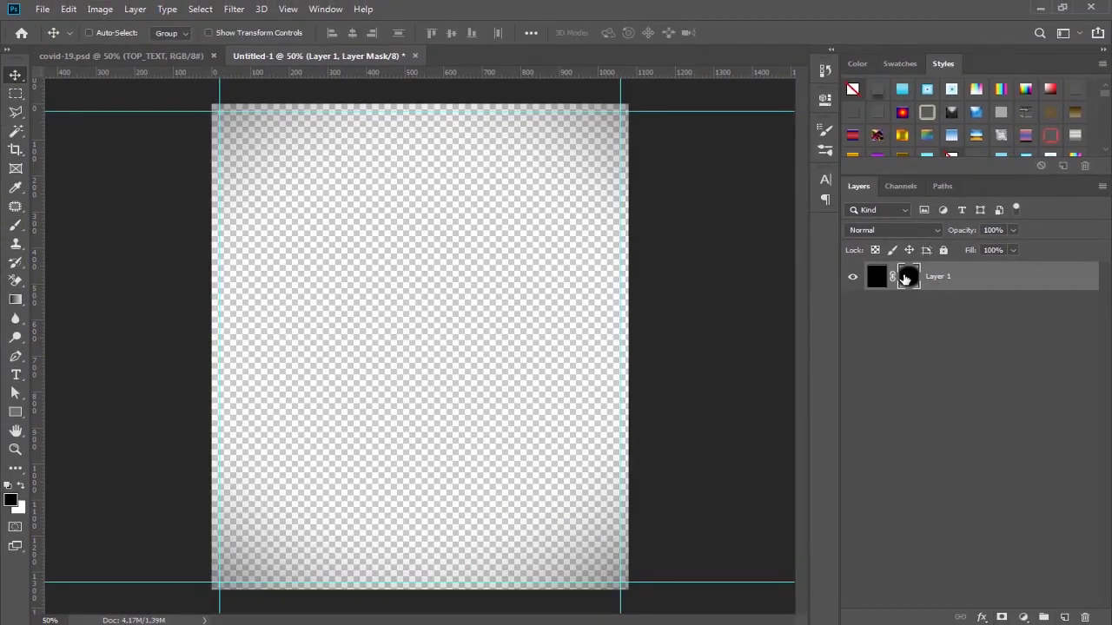
pyautogui.rightClick(907, 277)
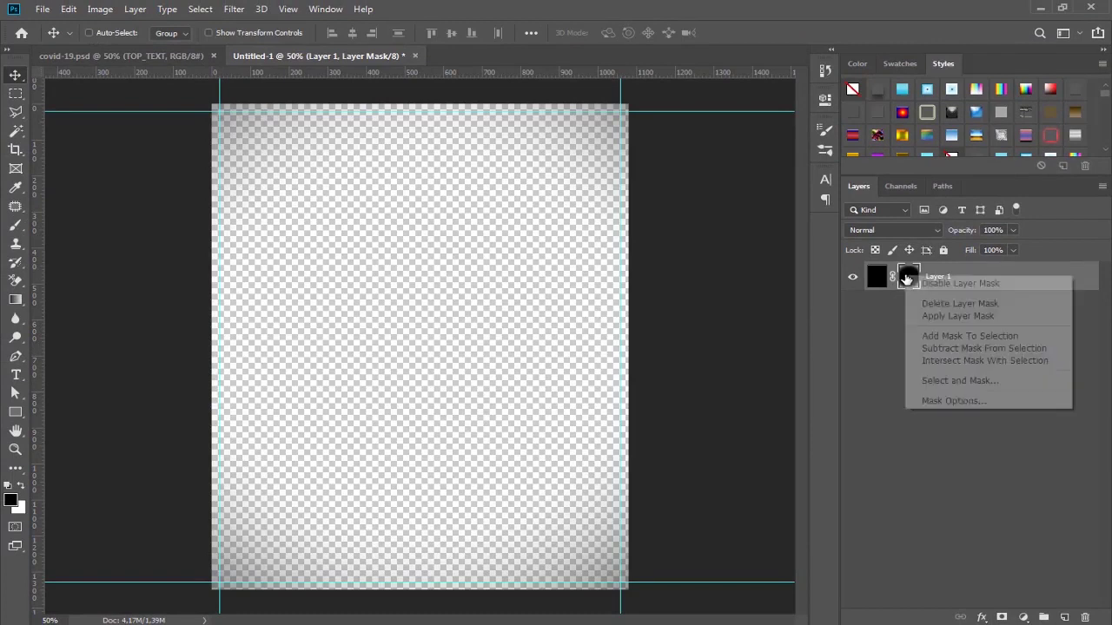
pyautogui.click(975, 324)
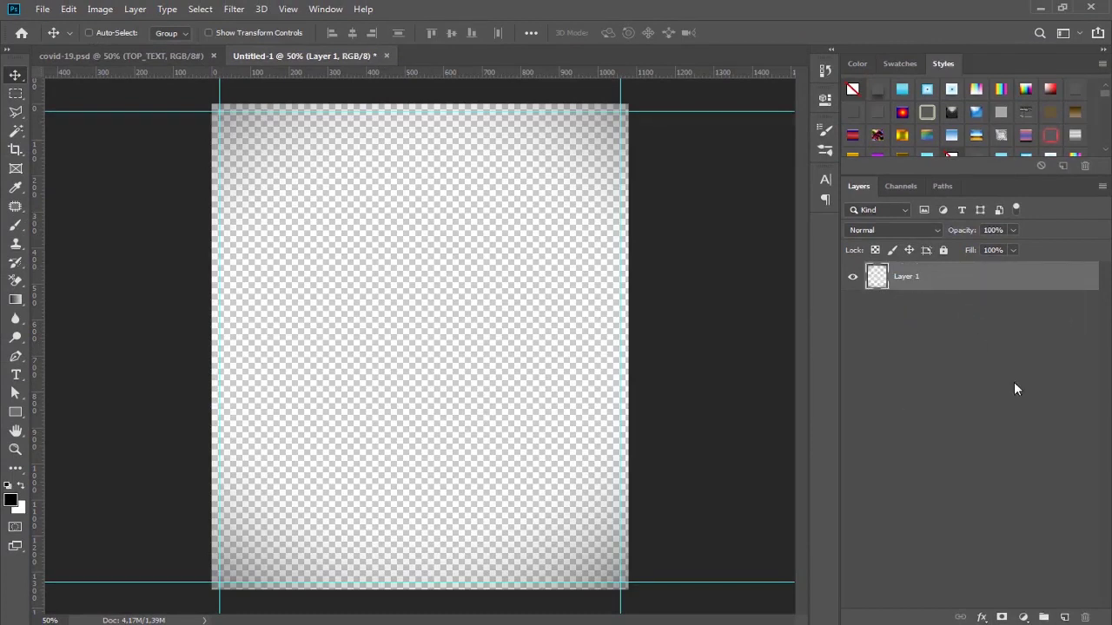
pyautogui.click(1066, 615)
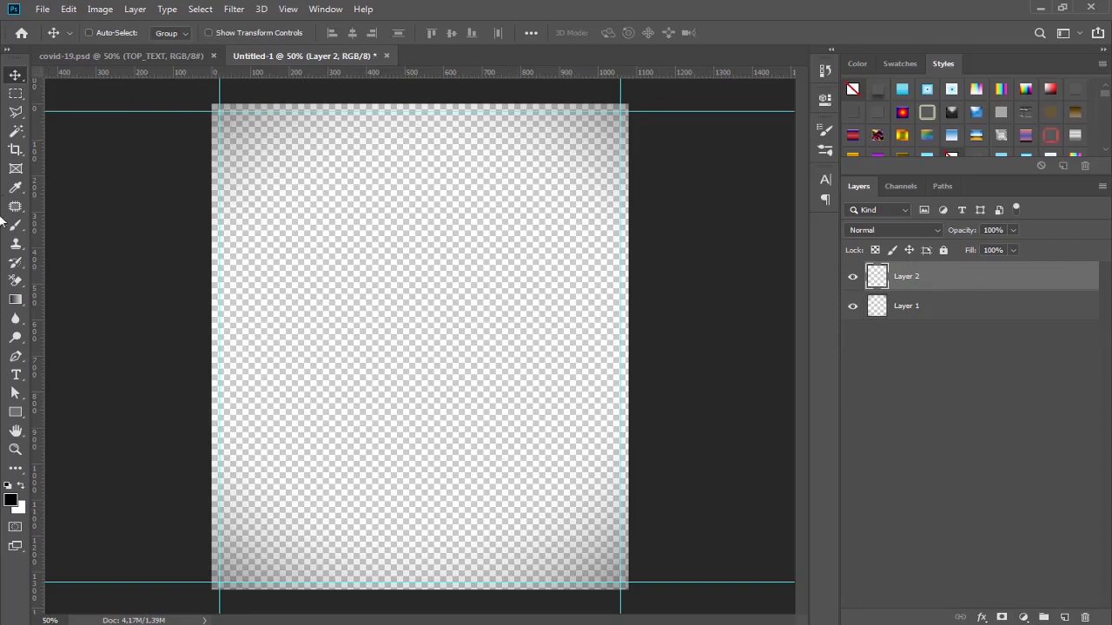
# Drag a black Foreground to Transparent gradient down from the canvas top edge on Layer 2
pyautogui.click(16, 299)
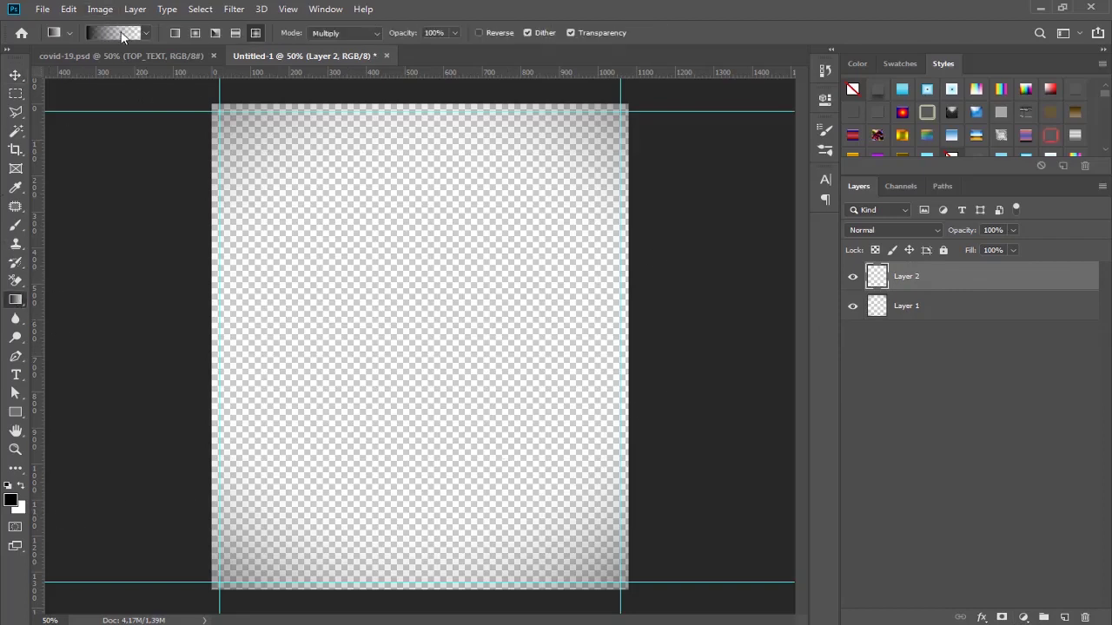
pyautogui.click(122, 34)
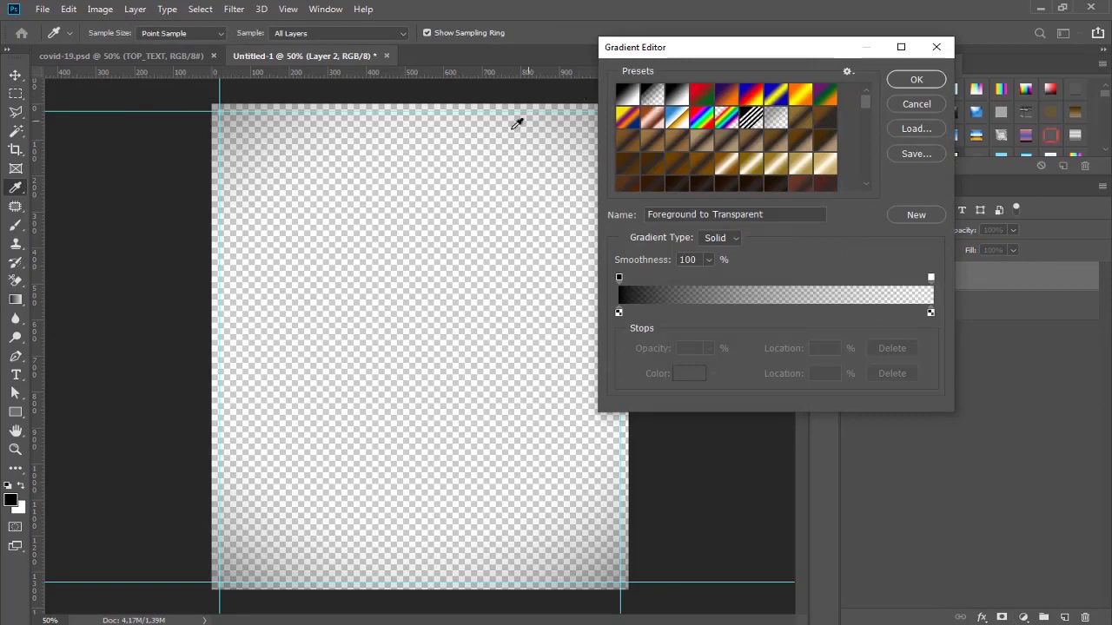
pyautogui.click(903, 81)
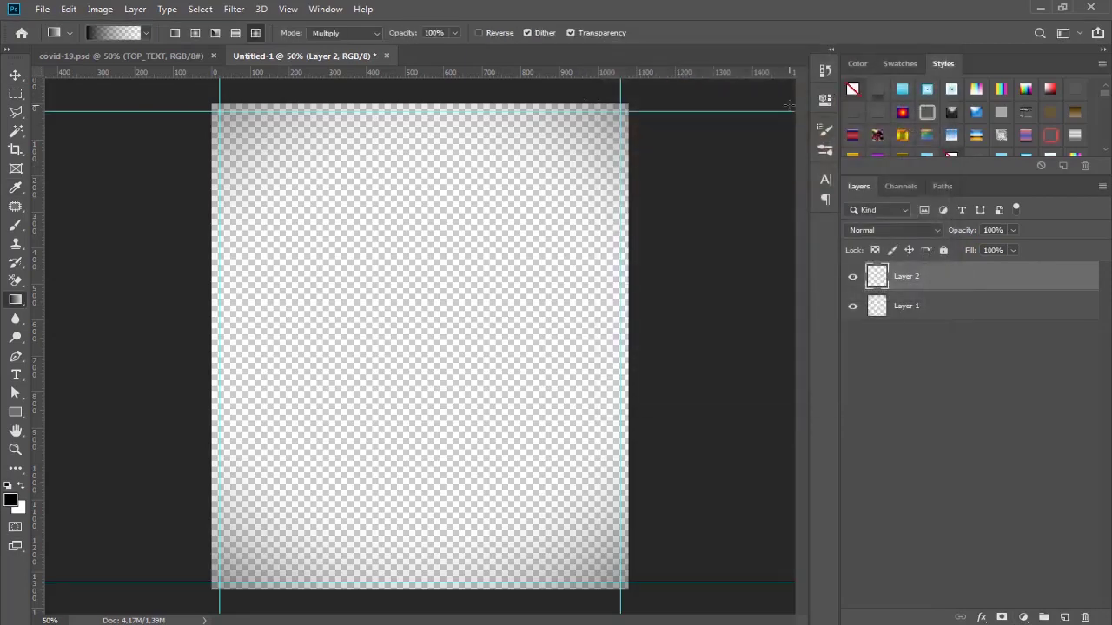
pyautogui.hotkey('ctrl', '-')
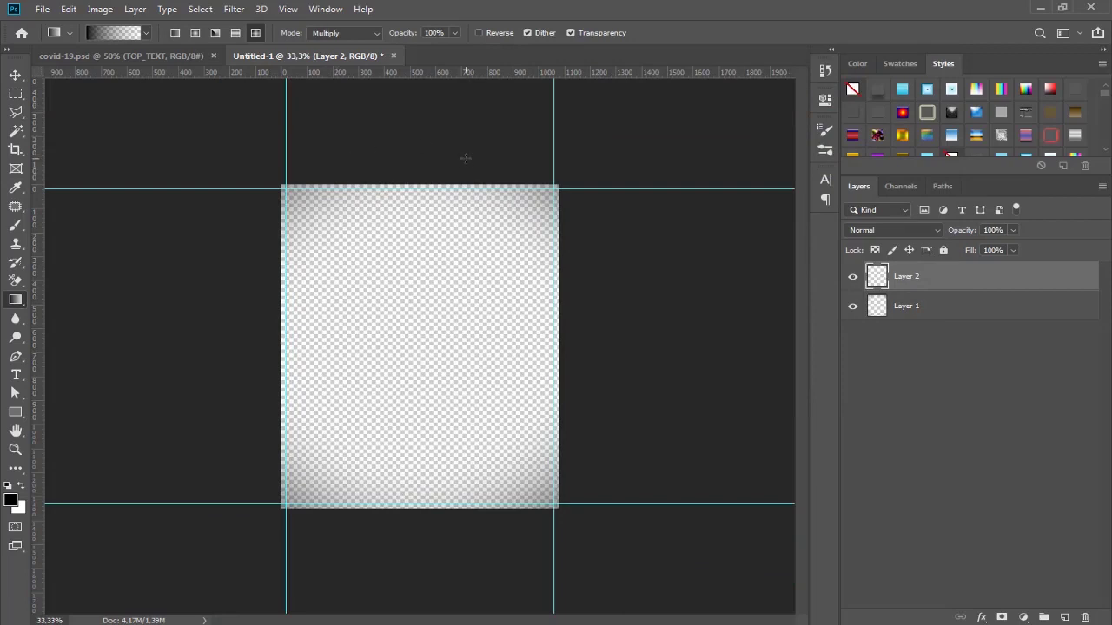
pyautogui.hotkey('ctrl', '-')
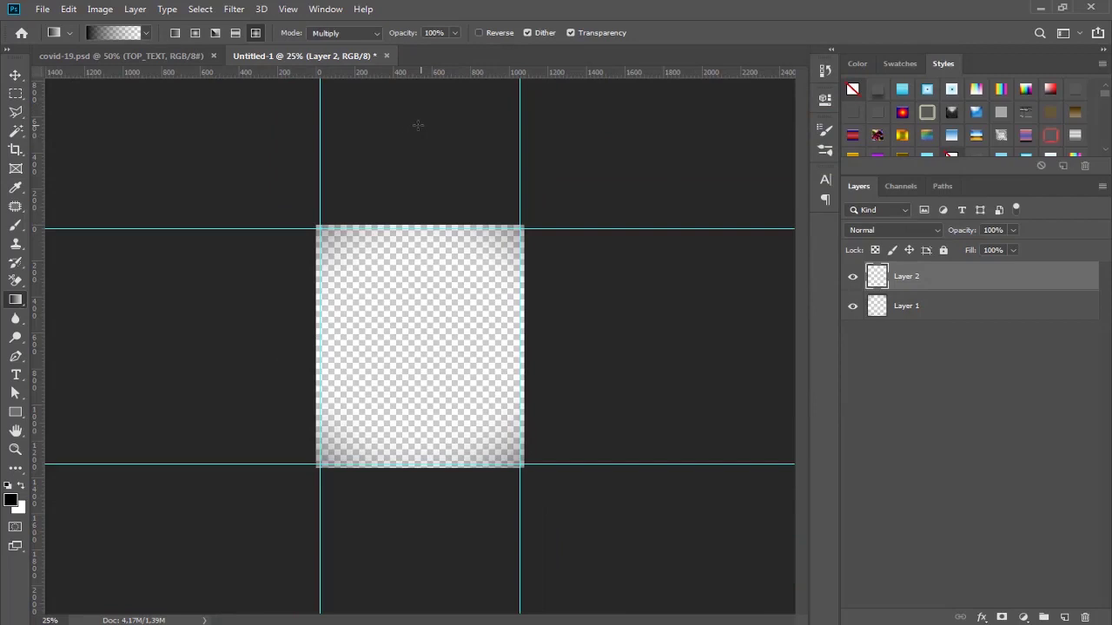
pyautogui.moveTo(424, 129); pyautogui.dragTo(437, 351)
pyautogui.moveTo(511, 235); pyautogui.dragTo(522, 168)
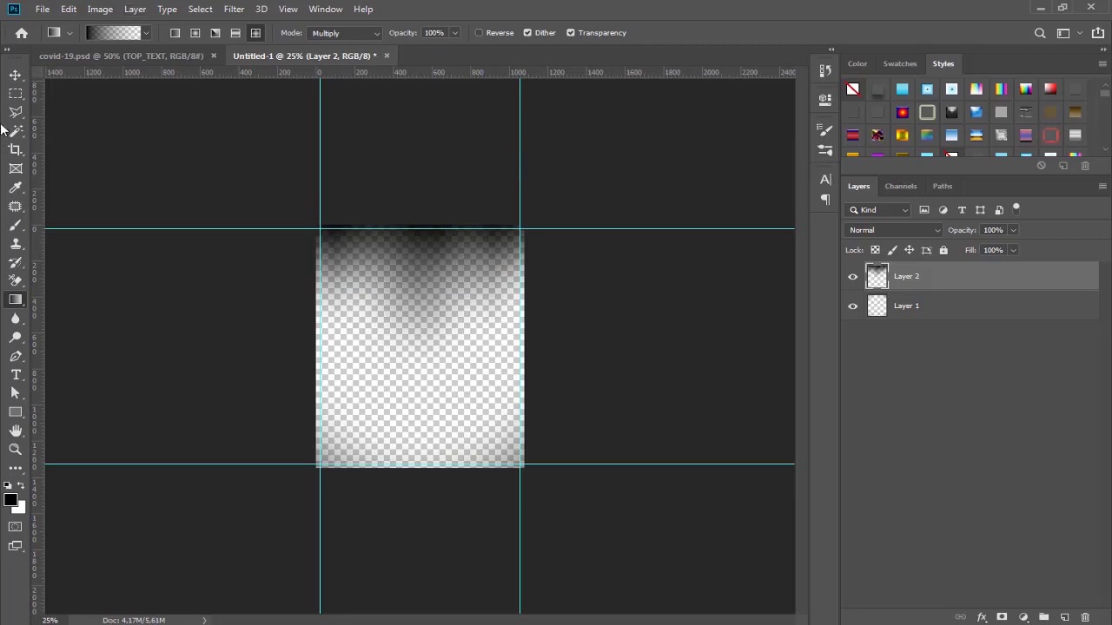
pyautogui.click(16, 75)
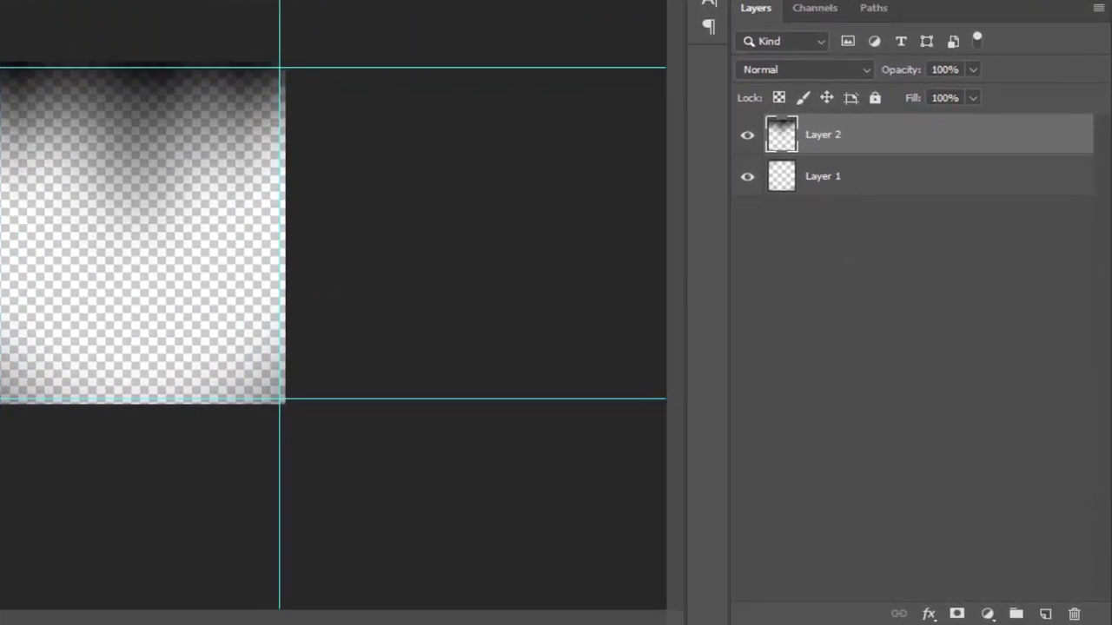
# Add a 00a2ff Solid Color fill layer set to Color Burn blend mode
pyautogui.click(987, 614)
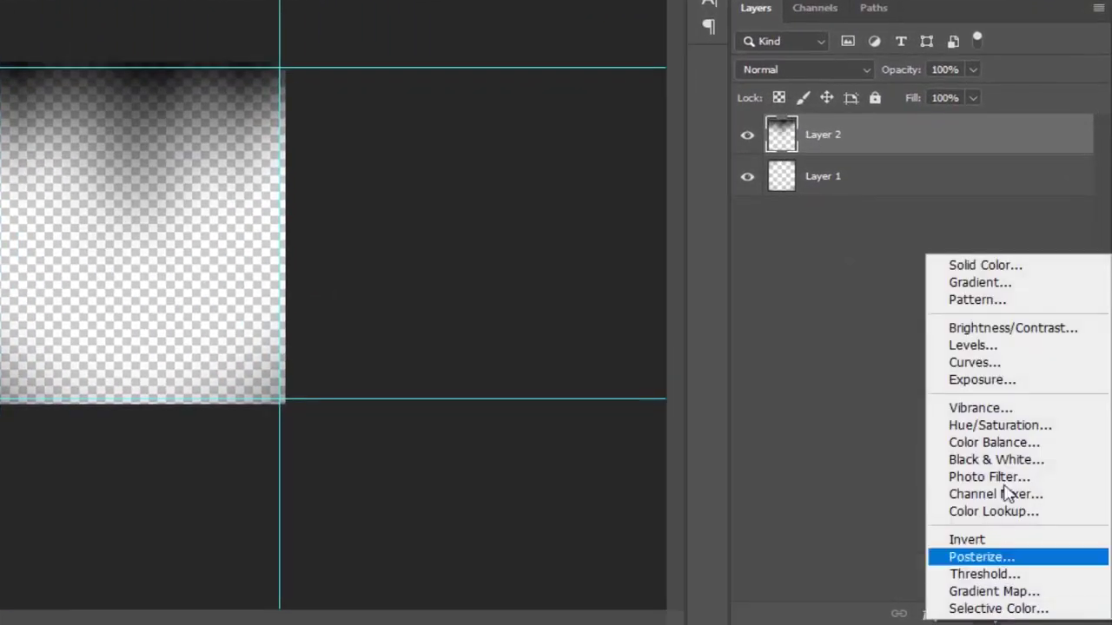
pyautogui.click(1025, 276)
pyautogui.write('00')
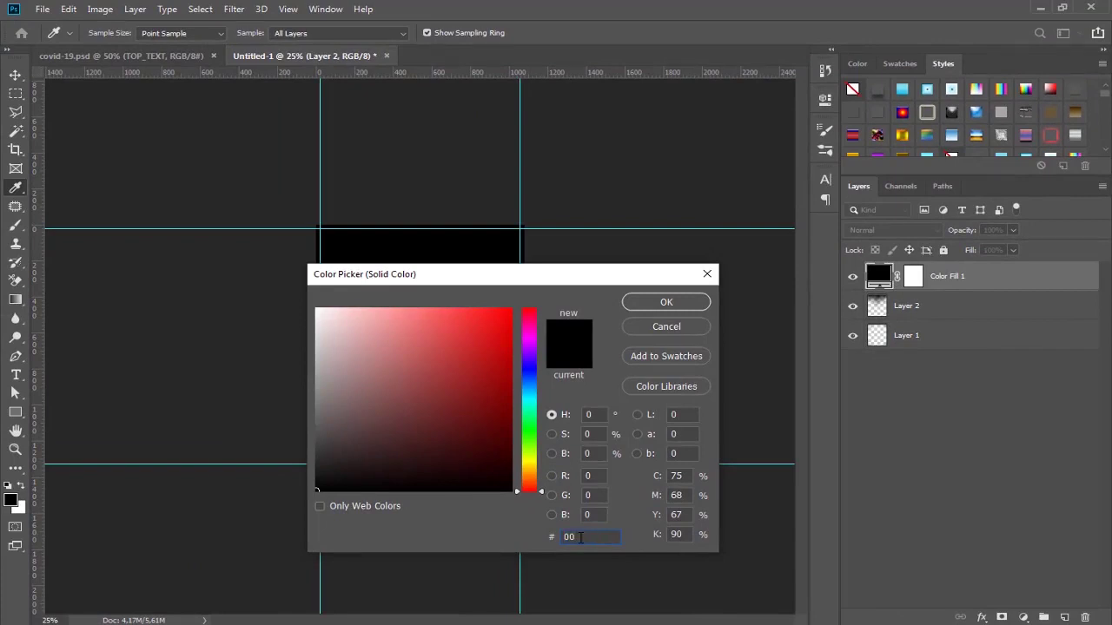
pyautogui.write('a2ff')
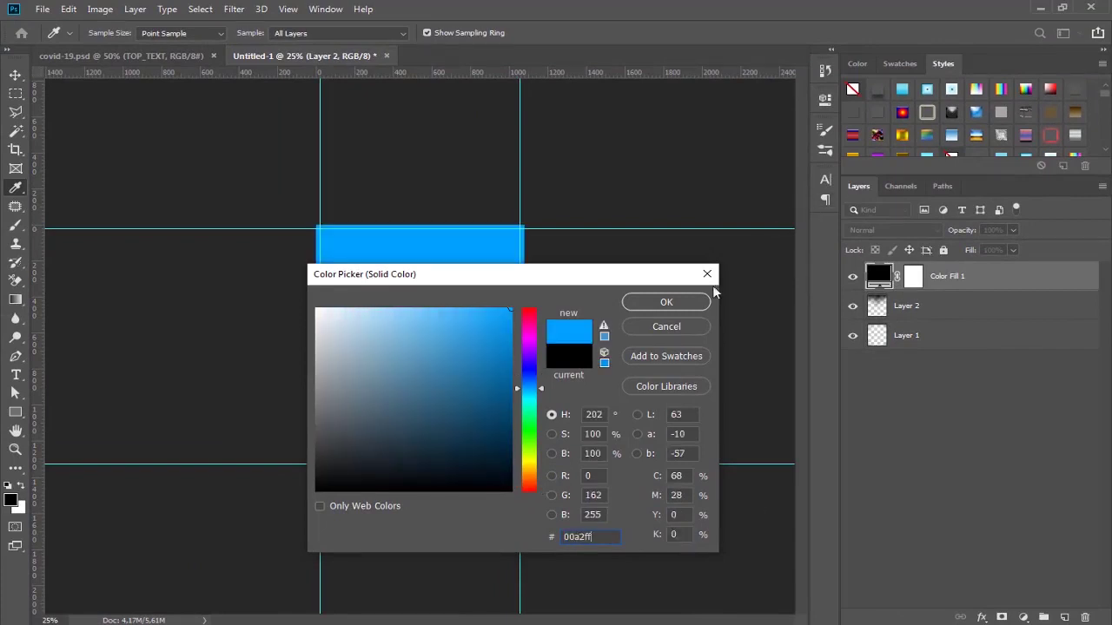
pyautogui.click(690, 302)
pyautogui.click(928, 235)
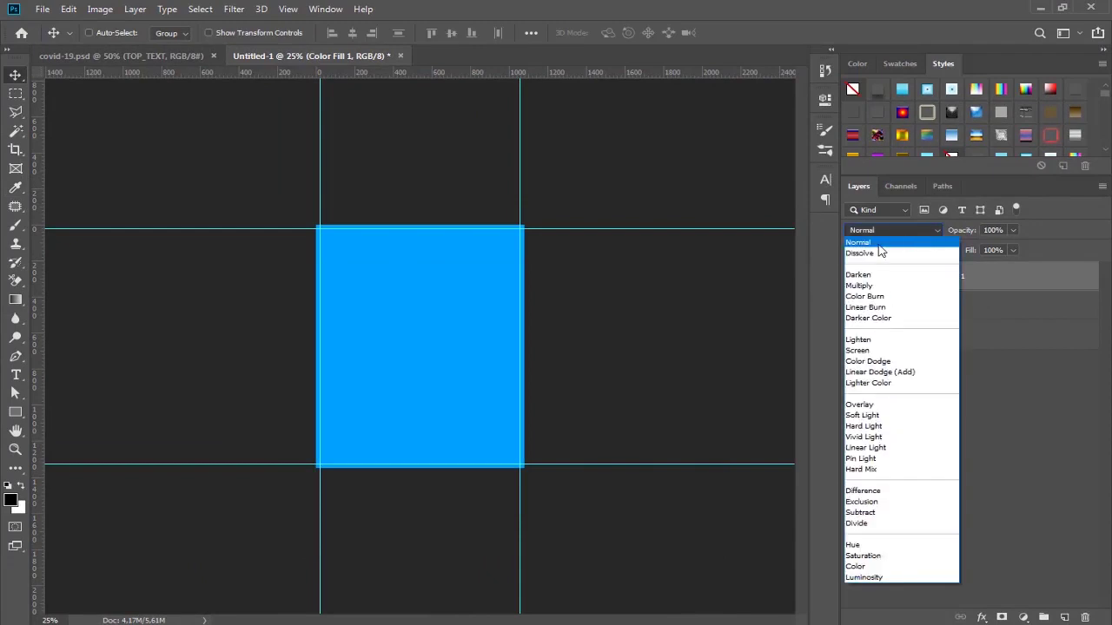
pyautogui.click(886, 300)
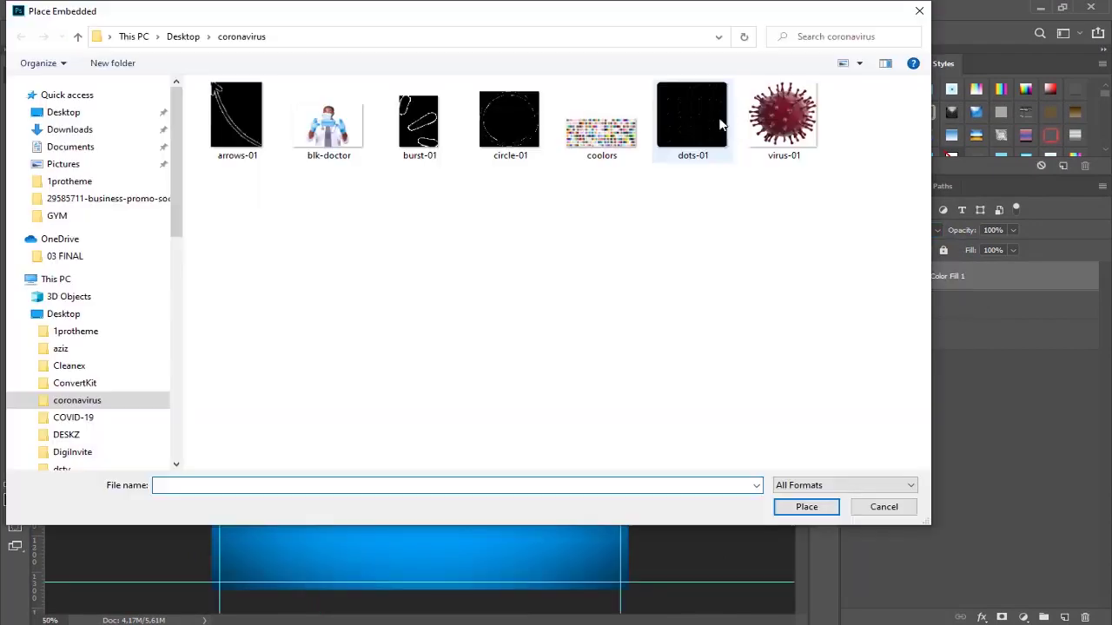
# Embed virus-01, scale it down and centre it over the blue fill
pyautogui.click(781, 118)
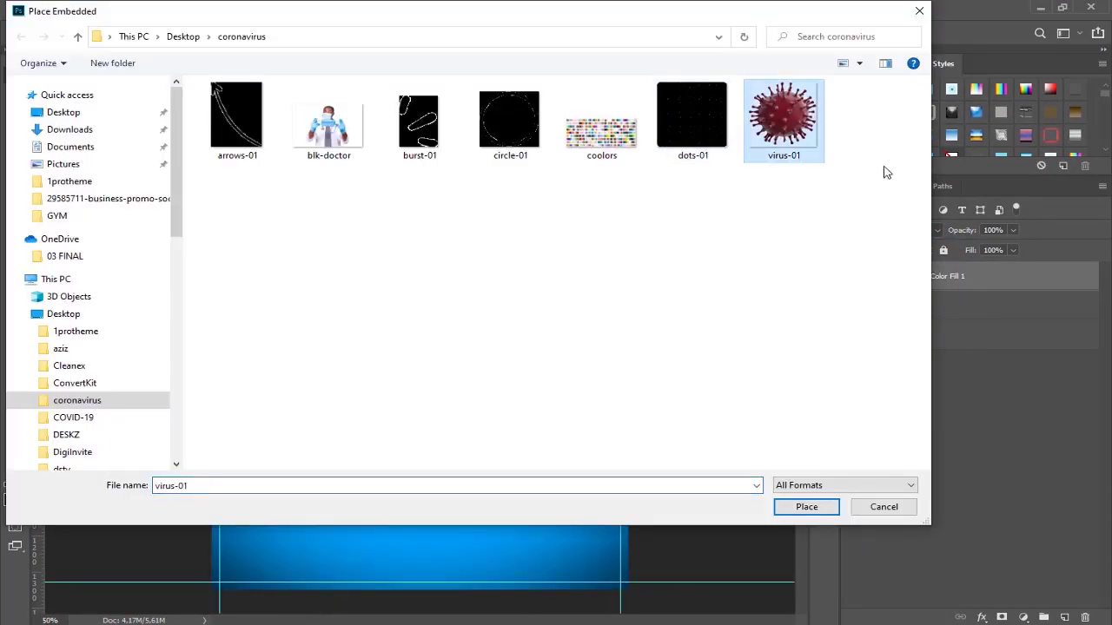
pyautogui.click(806, 506)
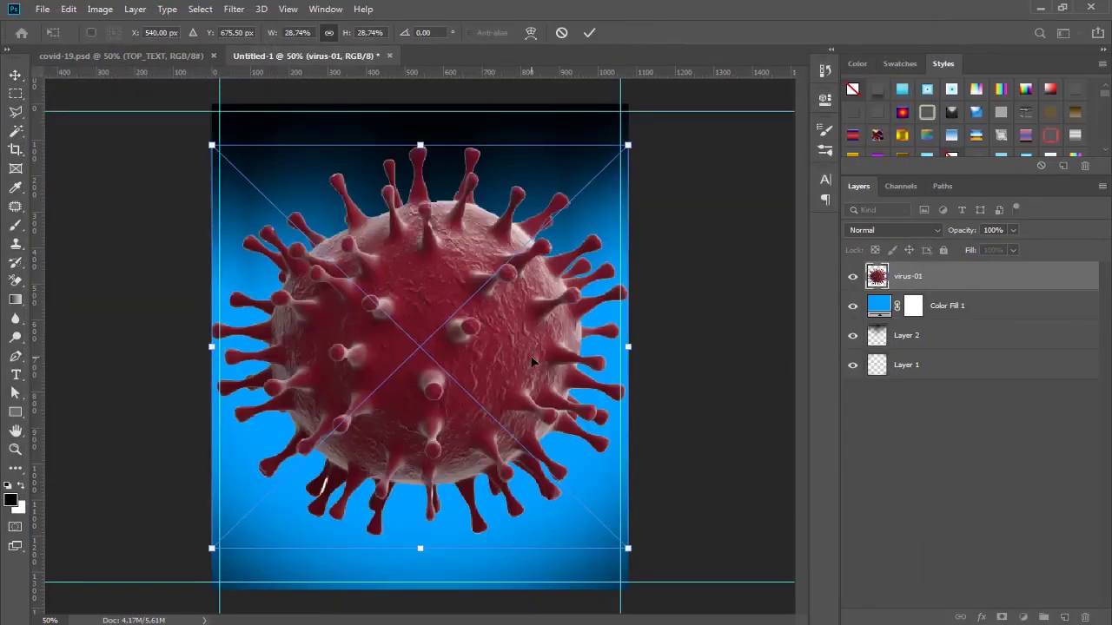
pyautogui.moveTo(627, 145); pyautogui.dragTo(398, 333)
pyautogui.moveTo(330, 428); pyautogui.dragTo(271, 339)
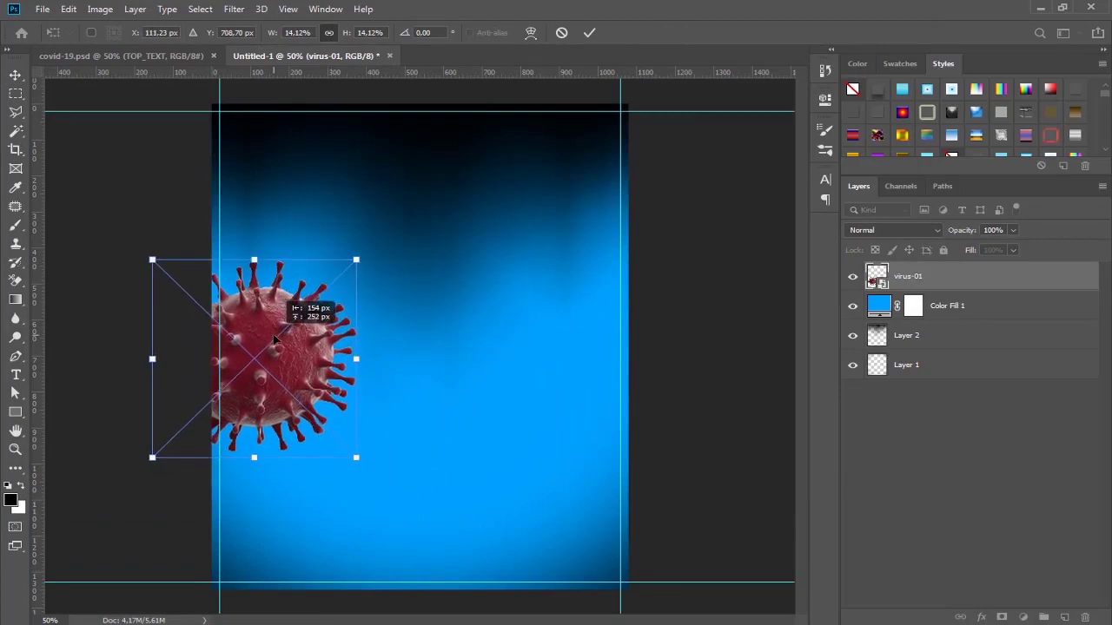
pyautogui.moveTo(356, 260); pyautogui.dragTo(397, 218)
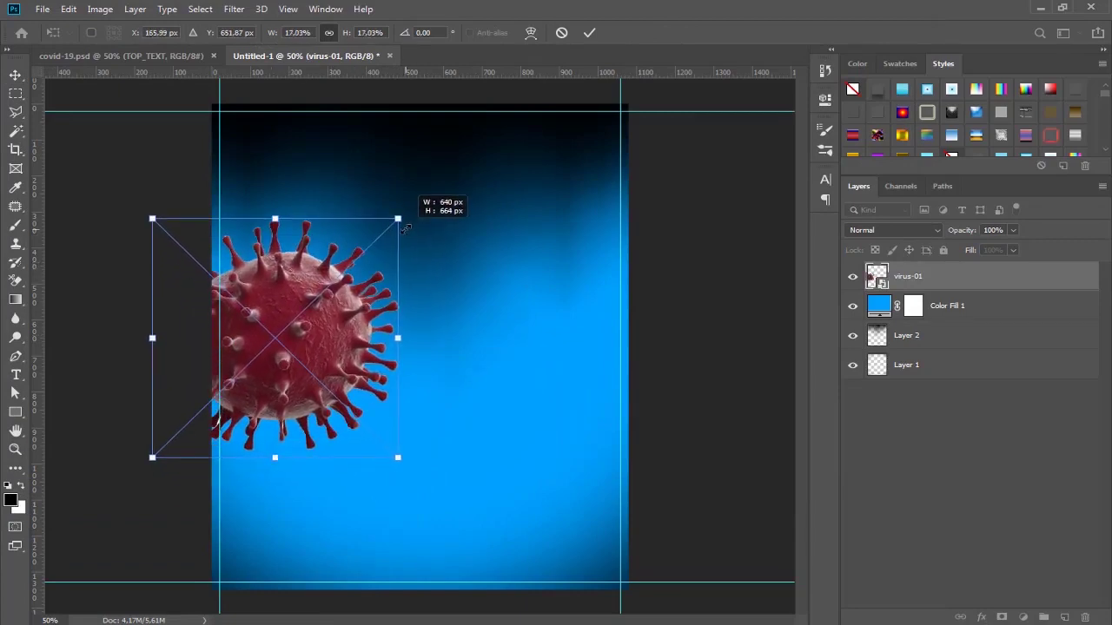
pyautogui.moveTo(264, 303)
pyautogui.mouseDown()
pyautogui.moveTo(254, 284)
pyautogui.moveTo(269, 280)
pyautogui.moveTo(388, 310)
pyautogui.mouseUp()
pyautogui.press('Return')
# Add a clipped Hue/Saturation adjustment with Hue -133 and Saturation +4
pyautogui.click(1023, 618)
pyautogui.click(1030, 472)
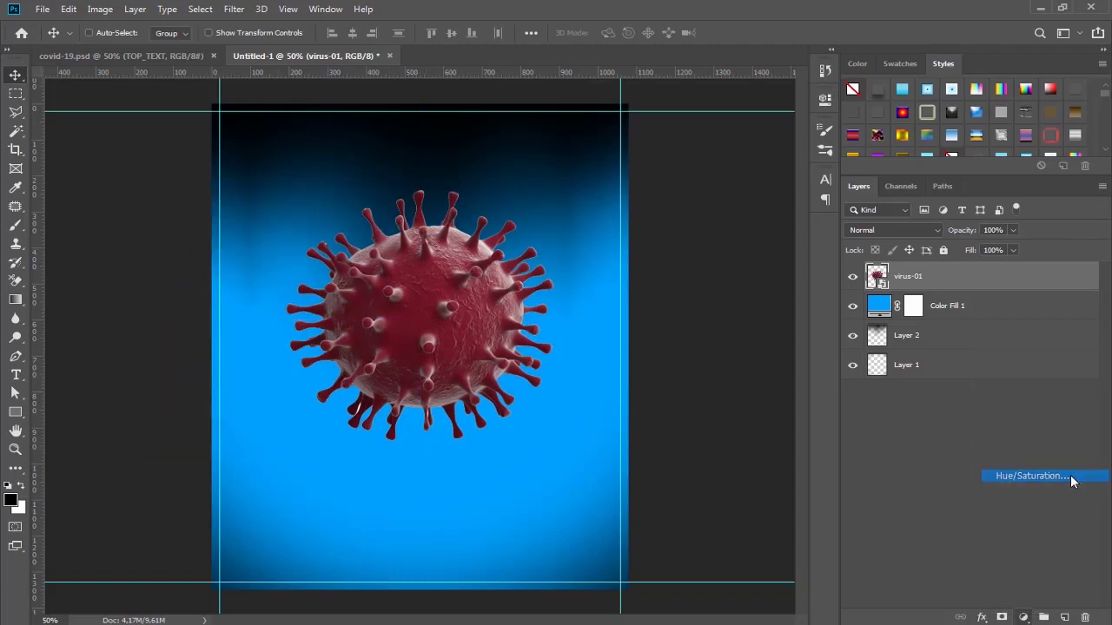
pyautogui.moveTo(692, 196); pyautogui.dragTo(750, 196)
pyautogui.click(690, 339)
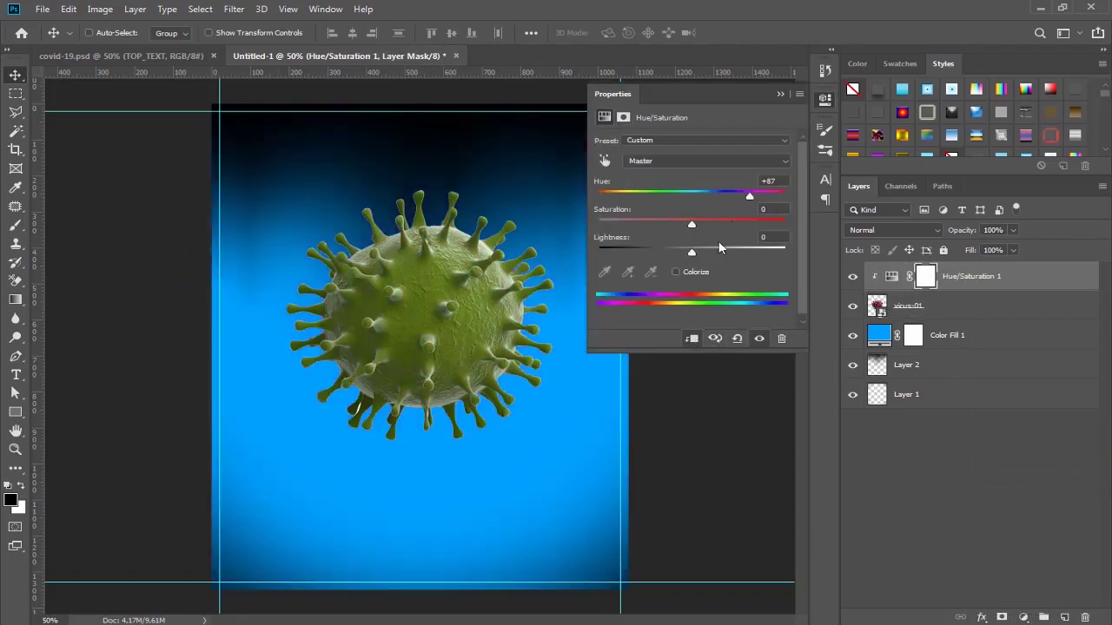
pyautogui.write('-133')
pyautogui.press('Tab')
pyautogui.write('10')
pyautogui.press('Tab')
pyautogui.moveTo(701, 225); pyautogui.dragTo(695, 225)
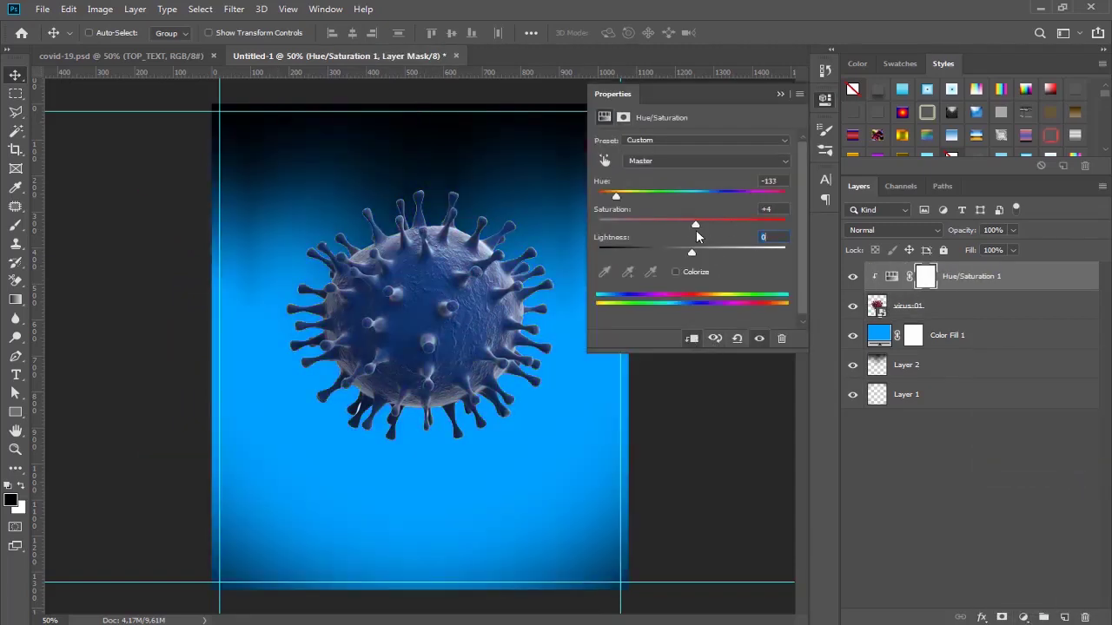
pyautogui.click(781, 94)
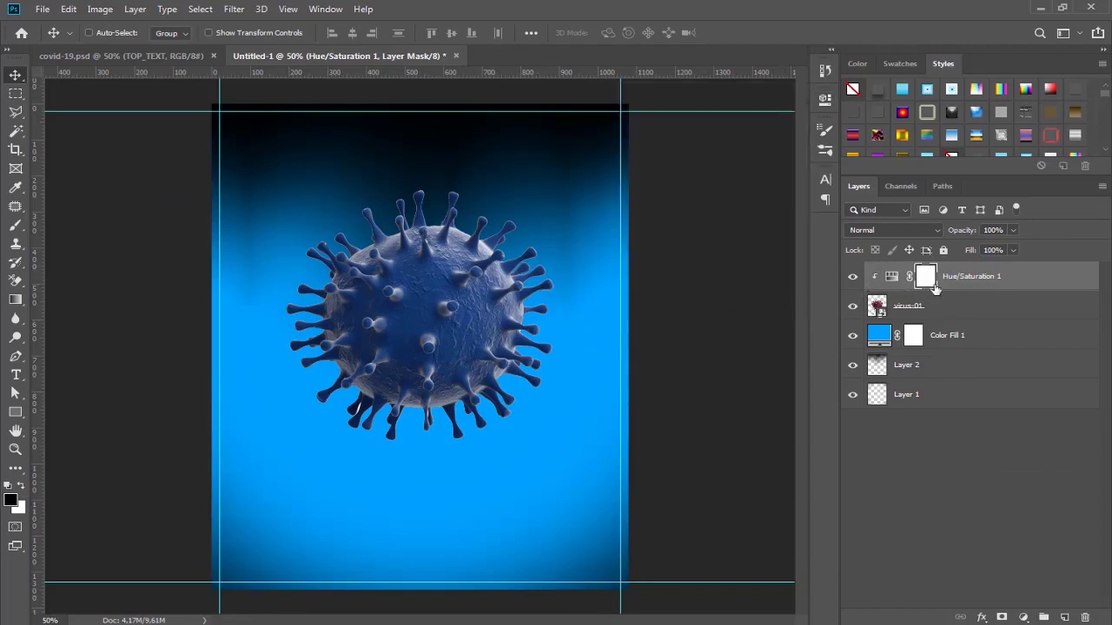
# Select both the virus-01 layer and its Hue/Saturation adjustment
pyautogui.click(973, 307)
pyautogui.click(984, 282)
pyautogui.keyDown('shift'); pyautogui.click(966, 311); pyautogui.keyUp('shift')
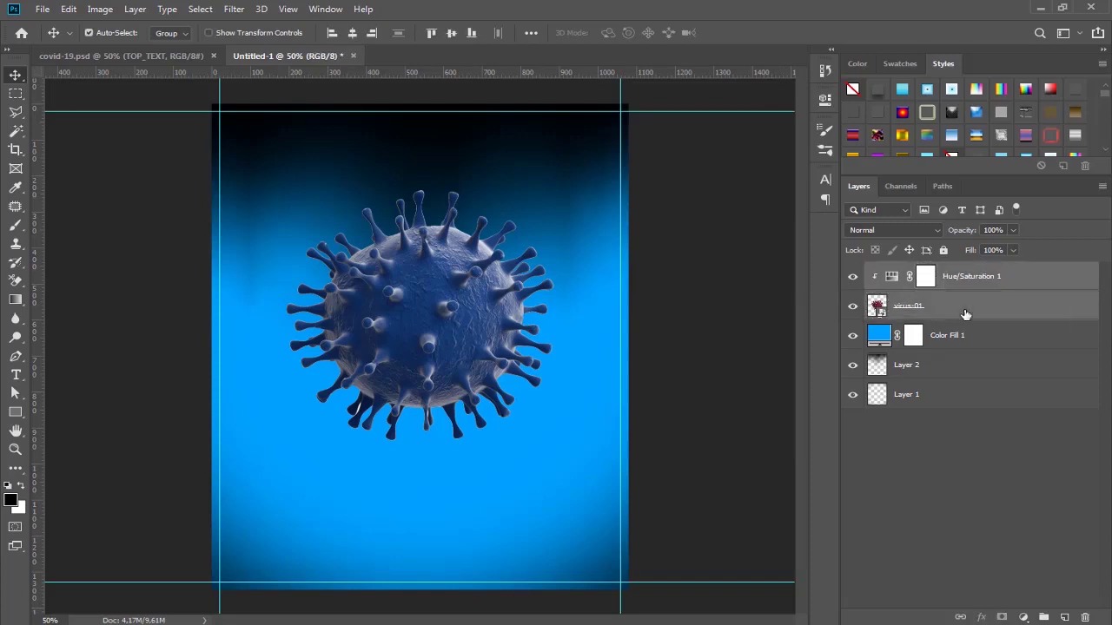
# Merge the virus with its adjustment, then Gaussian-blur a smaller copy placed at the top
pyautogui.hotkey('ctrl', 'e')
pyautogui.moveTo(419, 312)
pyautogui.mouseDown()
pyautogui.moveTo(261, 330)
pyautogui.moveTo(422, 198)
pyautogui.mouseUp()
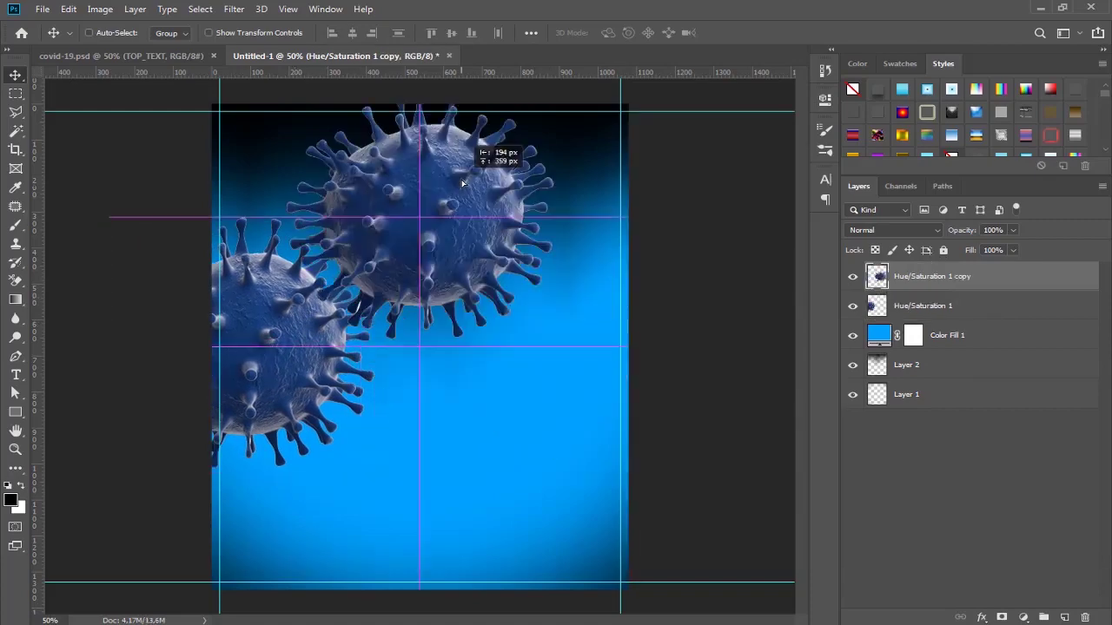
pyautogui.hotkey('ctrl', '-')
pyautogui.hotkey('ctrl', 't')
pyautogui.click(740, 32)
pyautogui.hotkey('ctrl', '0')
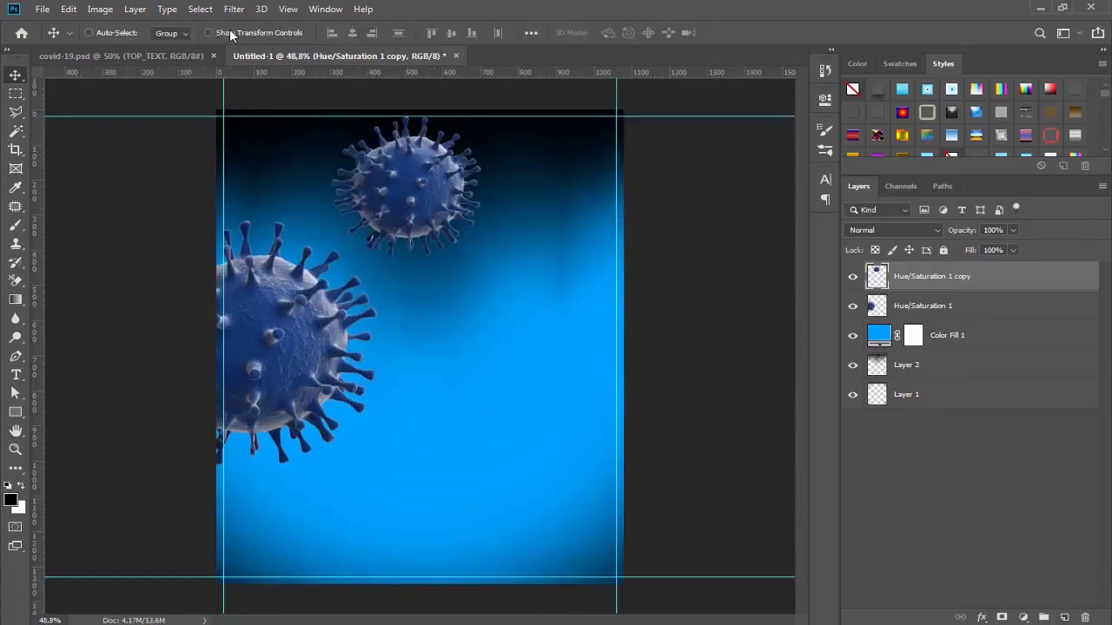
pyautogui.click(233, 9)
pyautogui.click(451, 227)
pyautogui.click(1024, 97)
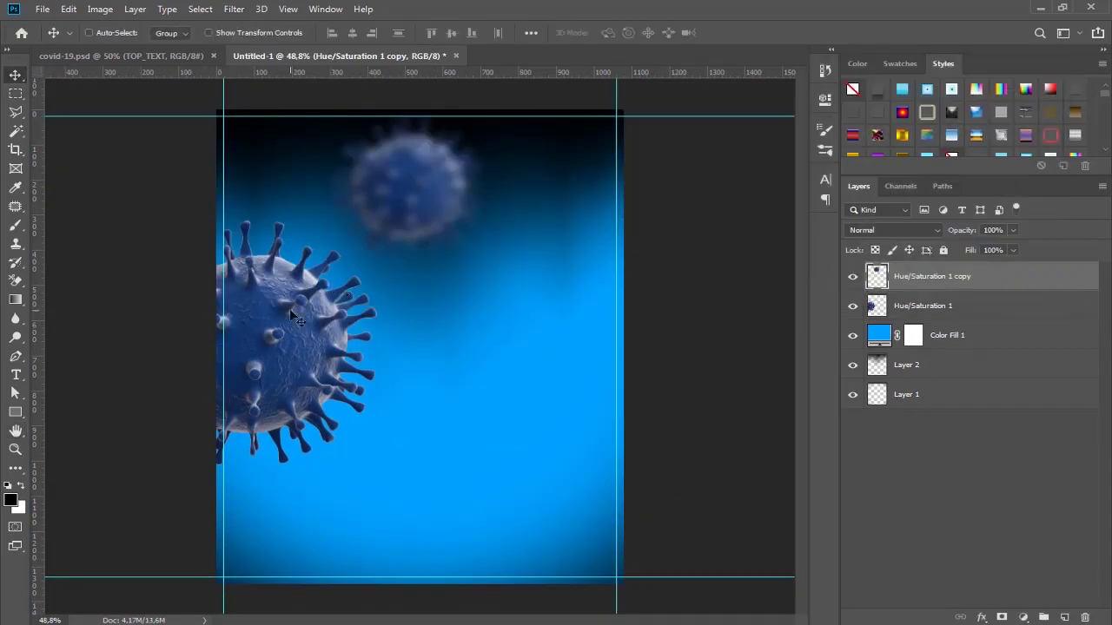
# Duplicate the big virus to the right, shrink it and move it lower
pyautogui.keyDown('alt'); pyautogui.moveTo(290, 308); pyautogui.dragTo(480, 335); pyautogui.keyUp('alt')
pyautogui.hotkey('ctrl', 't')
pyautogui.keyDown('alt'); pyautogui.moveTo(570, 220); pyautogui.dragTo(516, 278); pyautogui.keyUp('alt')
pyautogui.press('Return')
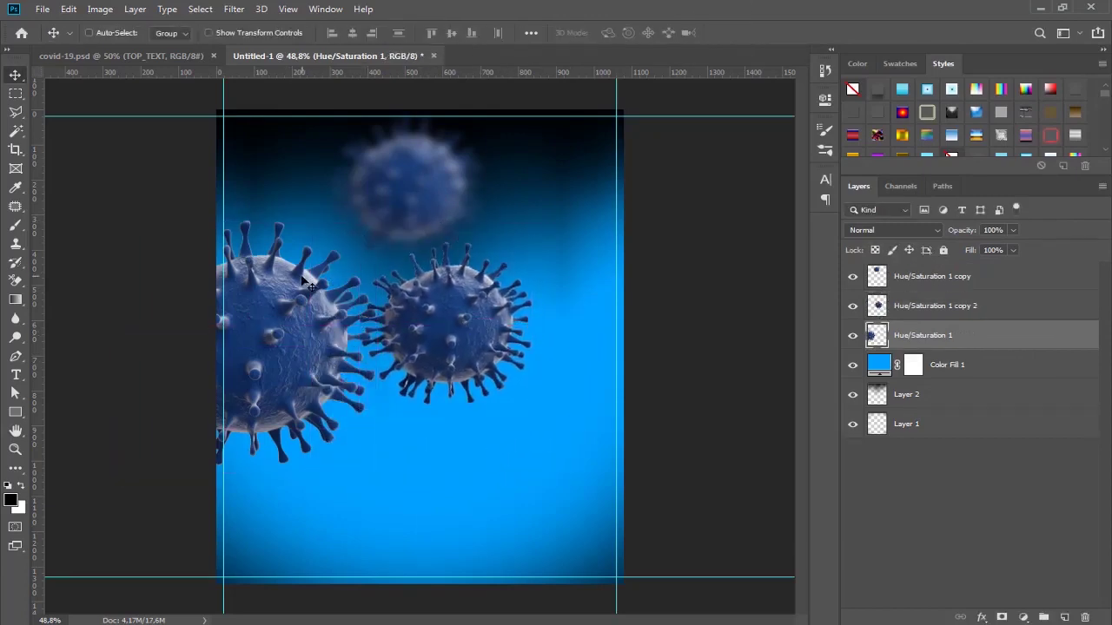
pyautogui.moveTo(452, 295); pyautogui.dragTo(452, 361)
pyautogui.hotkey('ctrl', 't')
pyautogui.moveTo(365, 319); pyautogui.dragTo(352, 319)
pyautogui.click(739, 32)
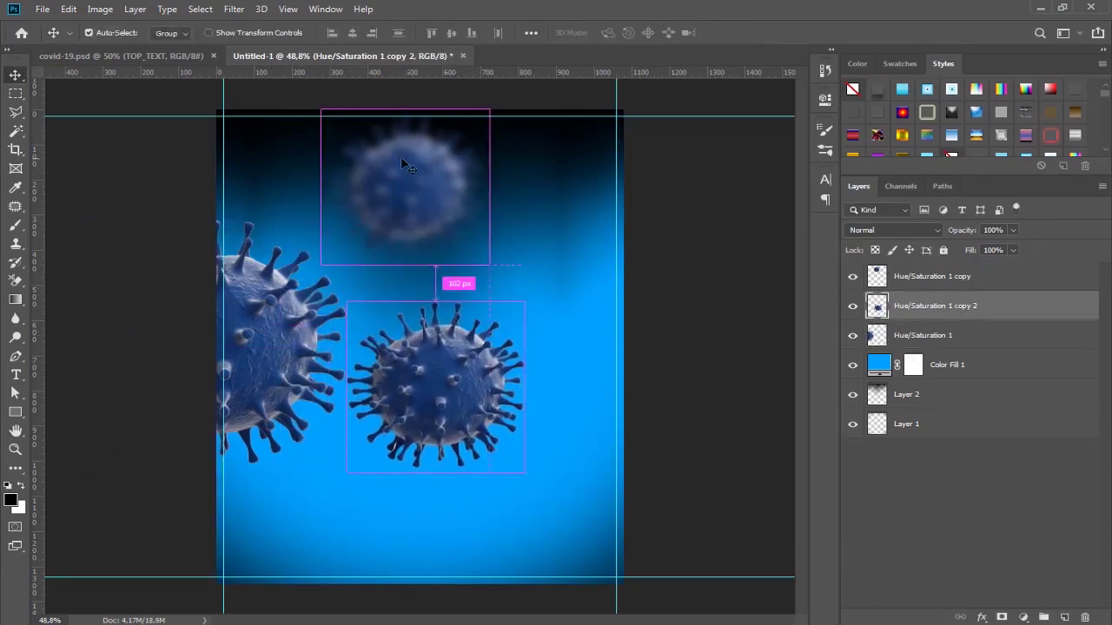
# Duplicate the blurred virus, shrink it and place it at the right
pyautogui.keyDown('ctrl'); pyautogui.keyDown('alt'); pyautogui.moveTo(400, 172); pyautogui.dragTo(565, 209); pyautogui.keyUp('alt'); pyautogui.keyUp('ctrl')
pyautogui.hotkey('ctrl', 't')
pyautogui.moveTo(640, 161); pyautogui.dragTo(596, 170)
pyautogui.press('Return')
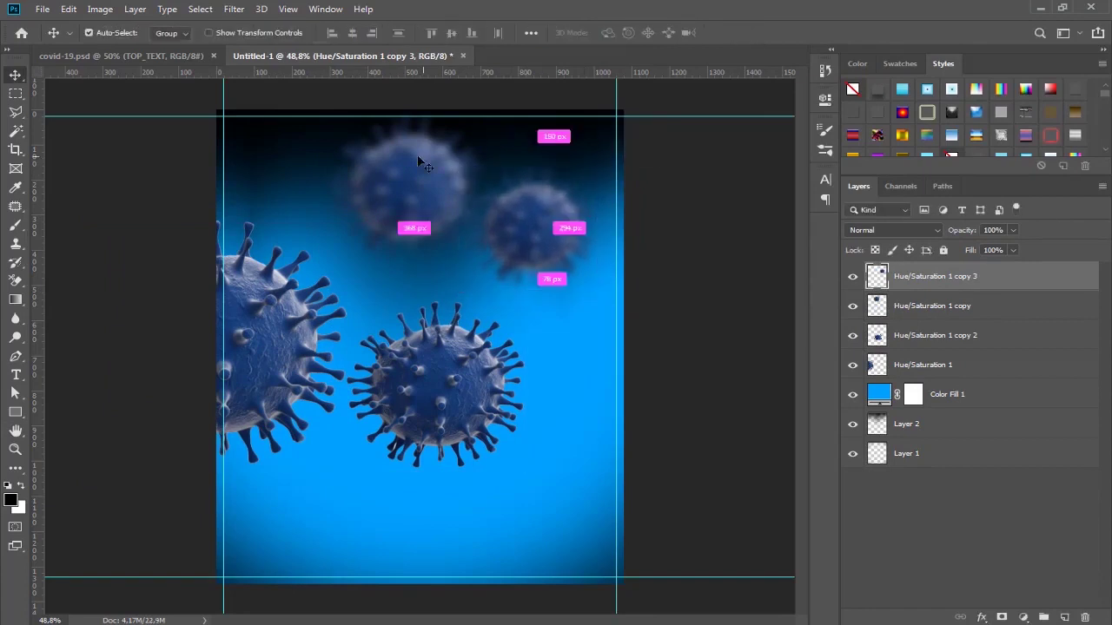
pyautogui.moveTo(544, 198)
pyautogui.mouseDown()
pyautogui.moveTo(519, 218)
pyautogui.moveTo(615, 337)
pyautogui.mouseUp()
pyautogui.hotkey('ctrl', 't')
pyautogui.click(741, 32)
pyautogui.hotkey('ctrl', 't')
pyautogui.click(740, 32)
# Add virus copies at the bottom and bottom right, rotating and enlarging the bottom-right one
pyautogui.moveTo(387, 182)
pyautogui.keyDown('ctrl'); pyautogui.keyDown('alt'); pyautogui.mouseDown()
pyautogui.moveTo(435, 544)
pyautogui.moveTo(409, 570)
pyautogui.mouseUp(); pyautogui.keyUp('alt'); pyautogui.keyUp('ctrl')
pyautogui.hotkey('ctrl', 't')
pyautogui.click(740, 32)
pyautogui.keyDown('ctrl'); pyautogui.keyDown('alt'); pyautogui.moveTo(591, 361); pyautogui.dragTo(608, 556); pyautogui.keyUp('alt'); pyautogui.keyUp('ctrl')
pyautogui.hotkey('ctrl', 't')
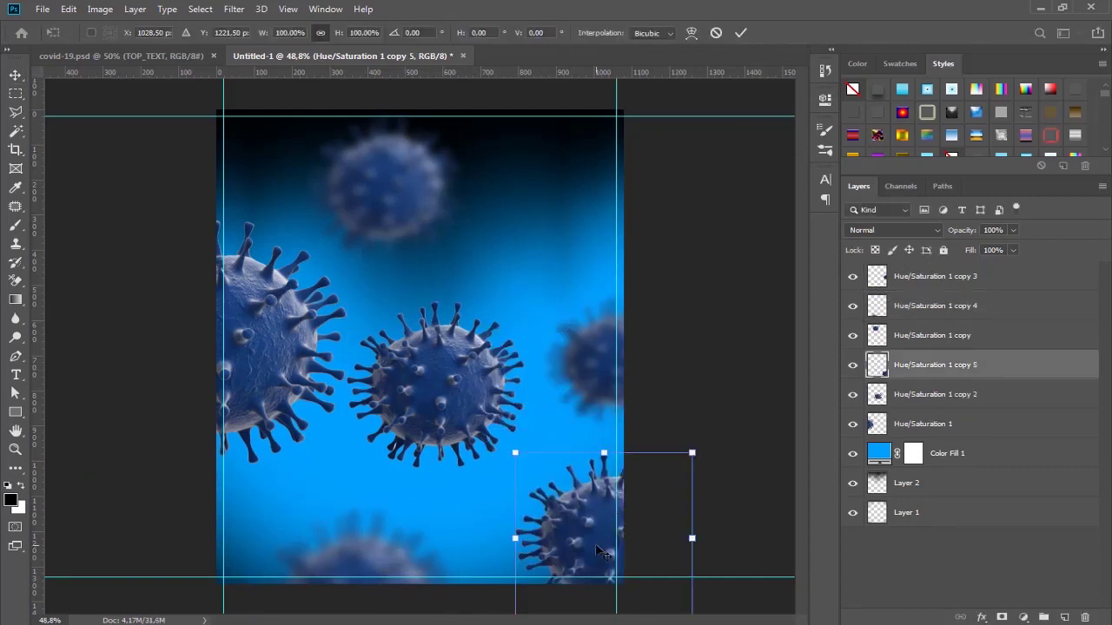
pyautogui.hotkey('ctrl', '-')
pyautogui.moveTo(574, 476); pyautogui.dragTo(577, 458)
pyautogui.moveTo(522, 547); pyautogui.dragTo(472, 521)
pyautogui.hotkey('ctrl', '+')
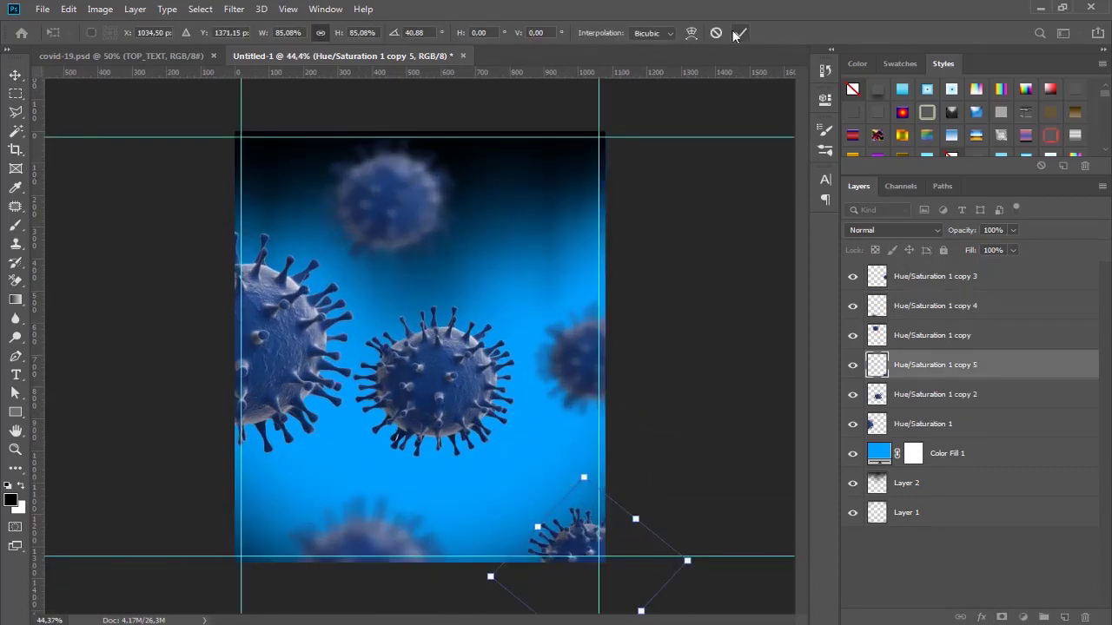
pyautogui.click(740, 32)
# Add a smaller upper-right copy and a tilted blurry centre copy behind the other viruses
pyautogui.keyDown('ctrl'); pyautogui.keyDown('alt'); pyautogui.moveTo(438, 378); pyautogui.dragTo(511, 228); pyautogui.keyUp('alt'); pyautogui.keyUp('ctrl')
pyautogui.hotkey('ctrl', 't')
pyautogui.moveTo(434, 154); pyautogui.dragTo(454, 186)
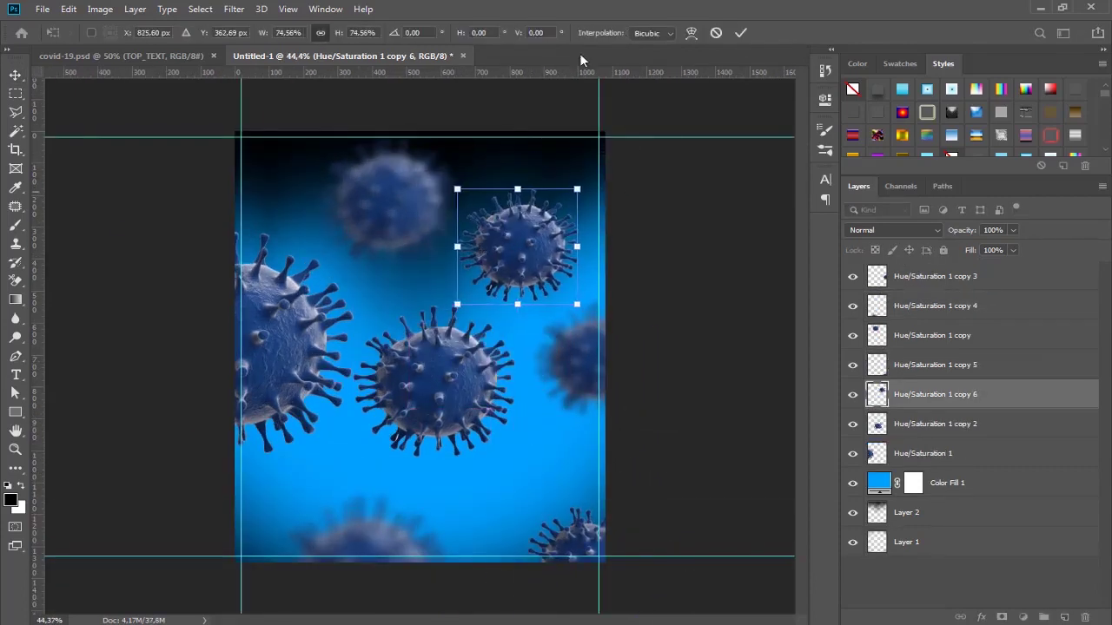
pyautogui.press('Return')
pyautogui.keyDown('ctrl'); pyautogui.keyDown('alt'); pyautogui.moveTo(407, 536); pyautogui.dragTo(462, 340); pyautogui.keyUp('alt'); pyautogui.keyUp('ctrl')
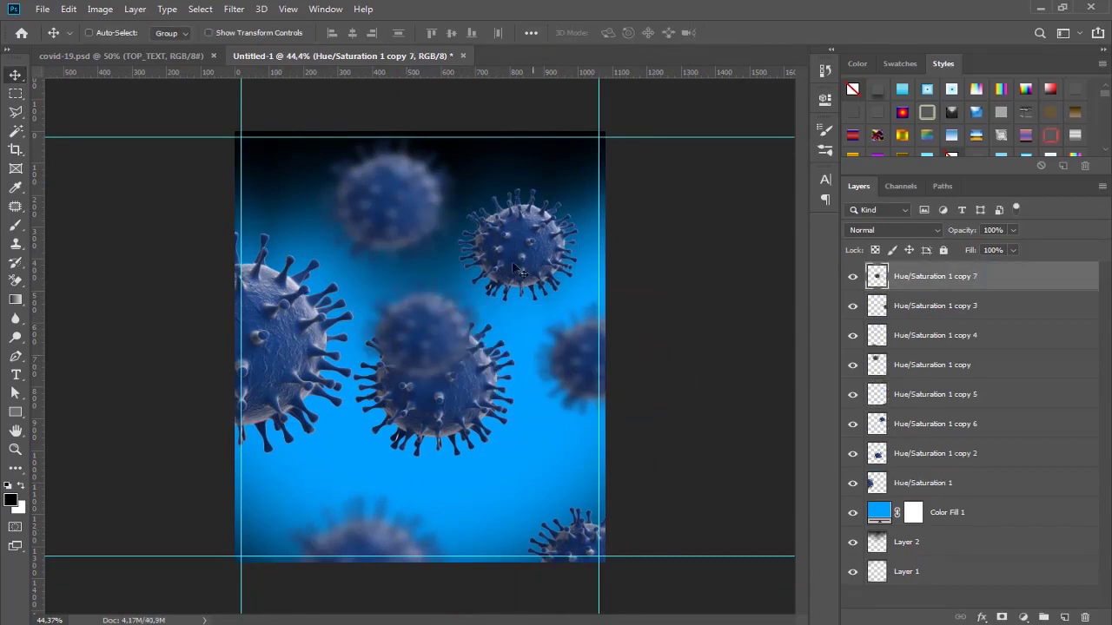
pyautogui.hotkey('ctrl', 't')
pyautogui.click(740, 32)
pyautogui.hotkey('ctrl', '[')
pyautogui.hotkey('ctrl', '[')
pyautogui.hotkey('ctrl', '[')
pyautogui.hotkey('ctrl', 't')
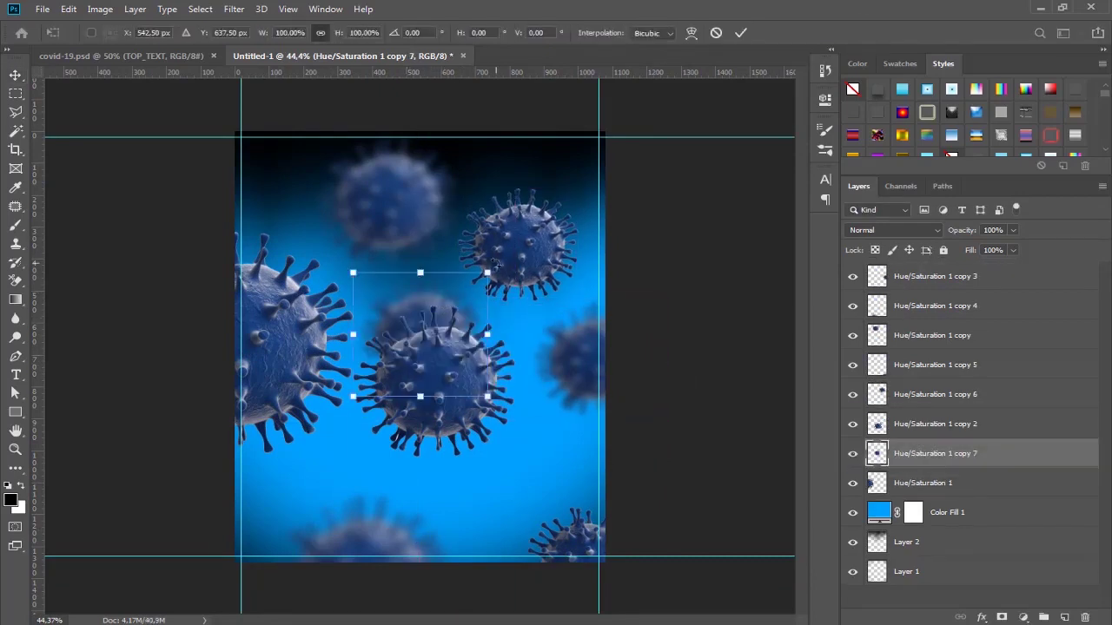
pyautogui.moveTo(482, 261); pyautogui.dragTo(408, 271)
pyautogui.press('Return')
pyautogui.hotkey('alt', '.')
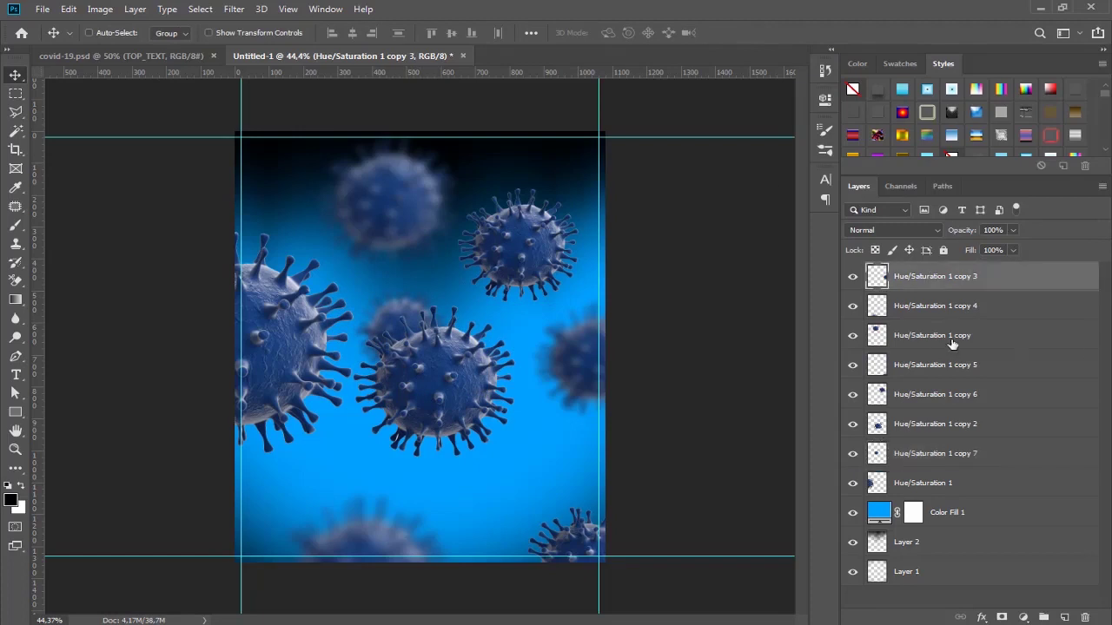
# Paint two soft white glow dots on a new layer named whites
pyautogui.click(1063, 616)
pyautogui.press('x')
pyautogui.press('b')
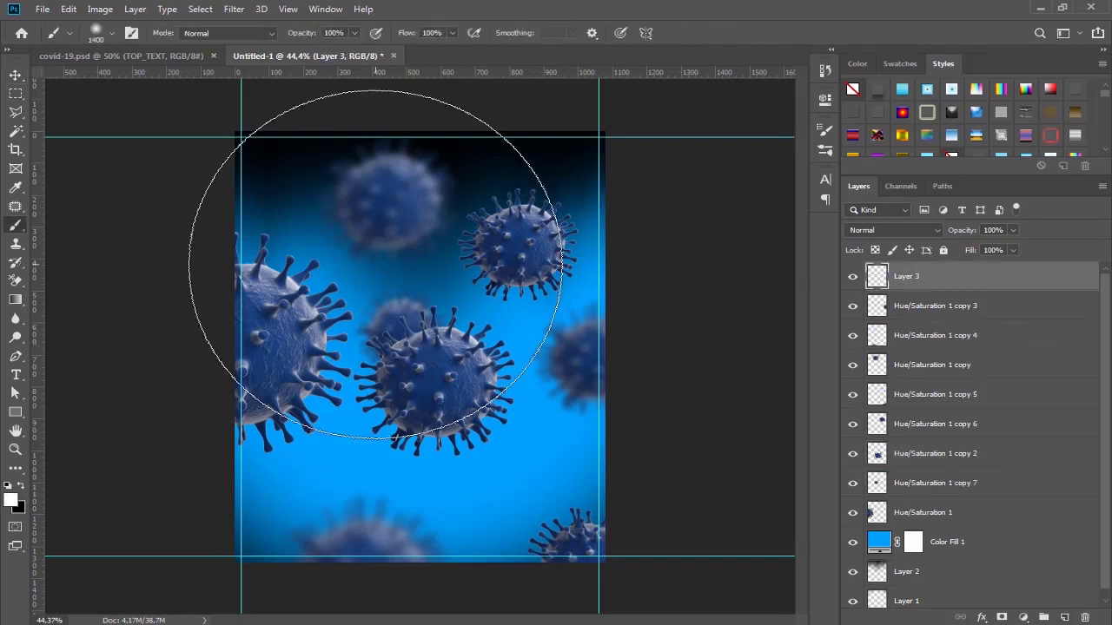
pyautogui.press('[')
pyautogui.press('[')
pyautogui.press('[')
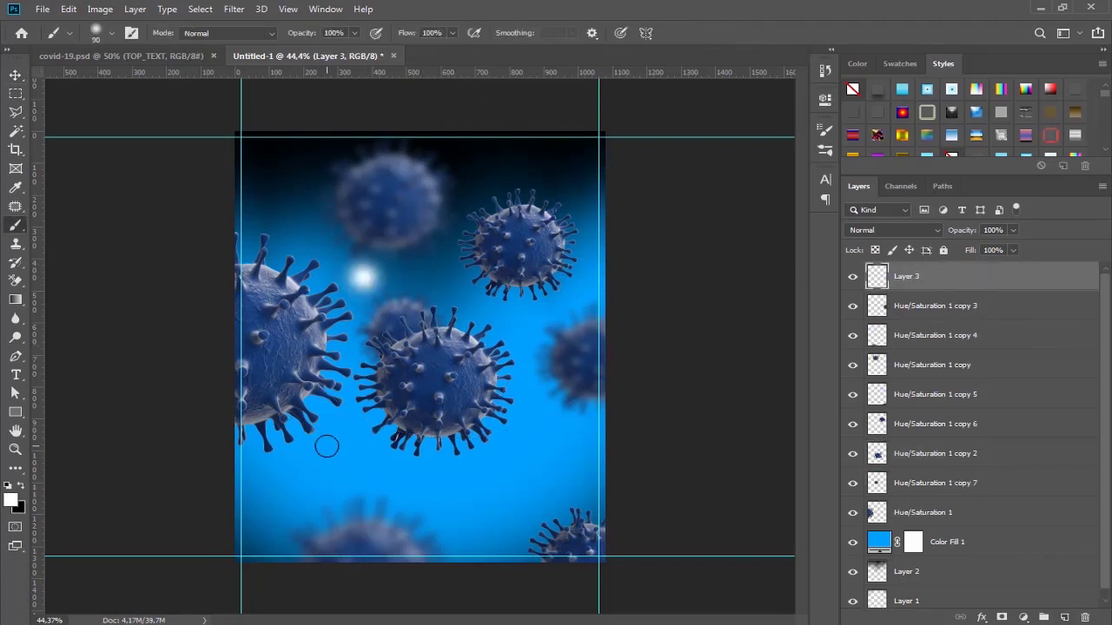
pyautogui.click(325, 447)
pyautogui.click(553, 467)
pyautogui.press('v')
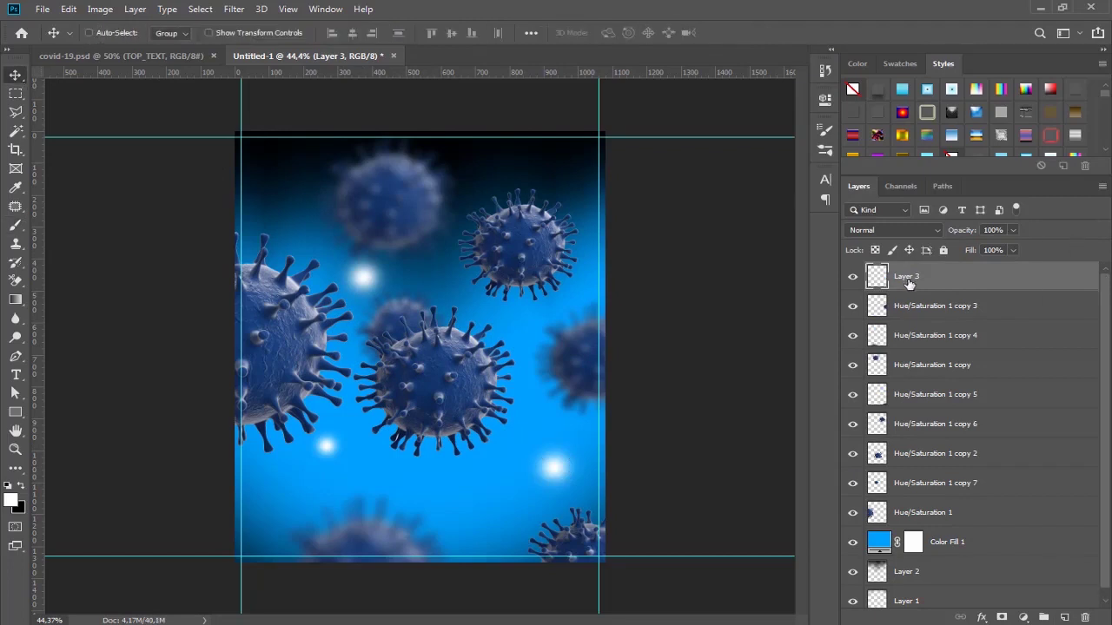
pyautogui.doubleClick(908, 278)
pyautogui.write('whites')
pyautogui.press('Return')
# Rename the topmost virus layer, typing 'vi' toward the VIRUS name
pyautogui.doubleClick(953, 310)
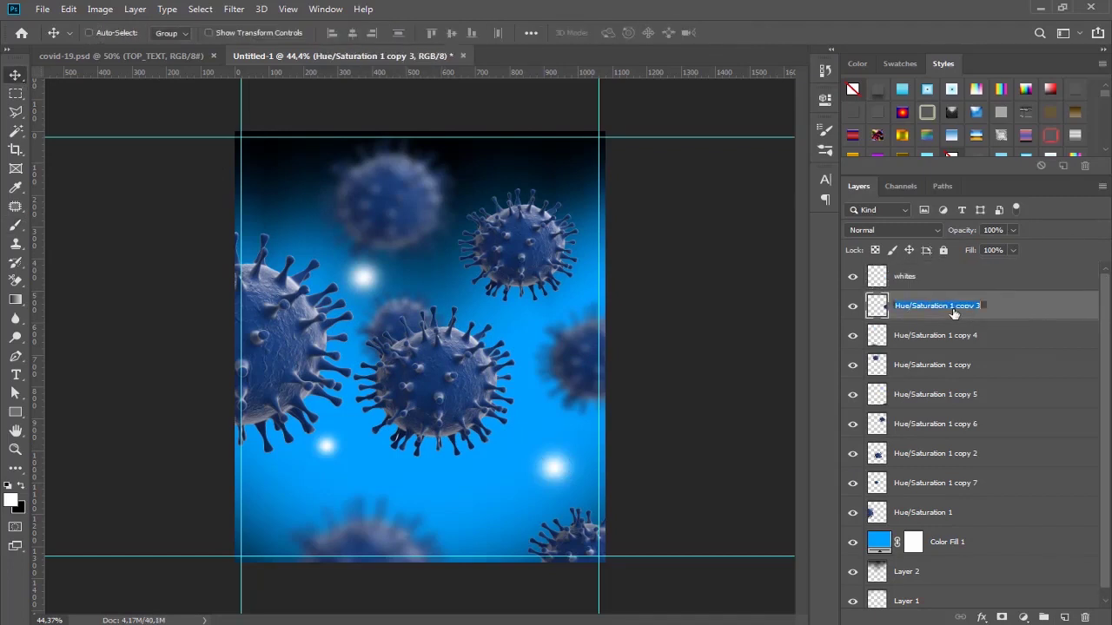
pyautogui.write('vi')
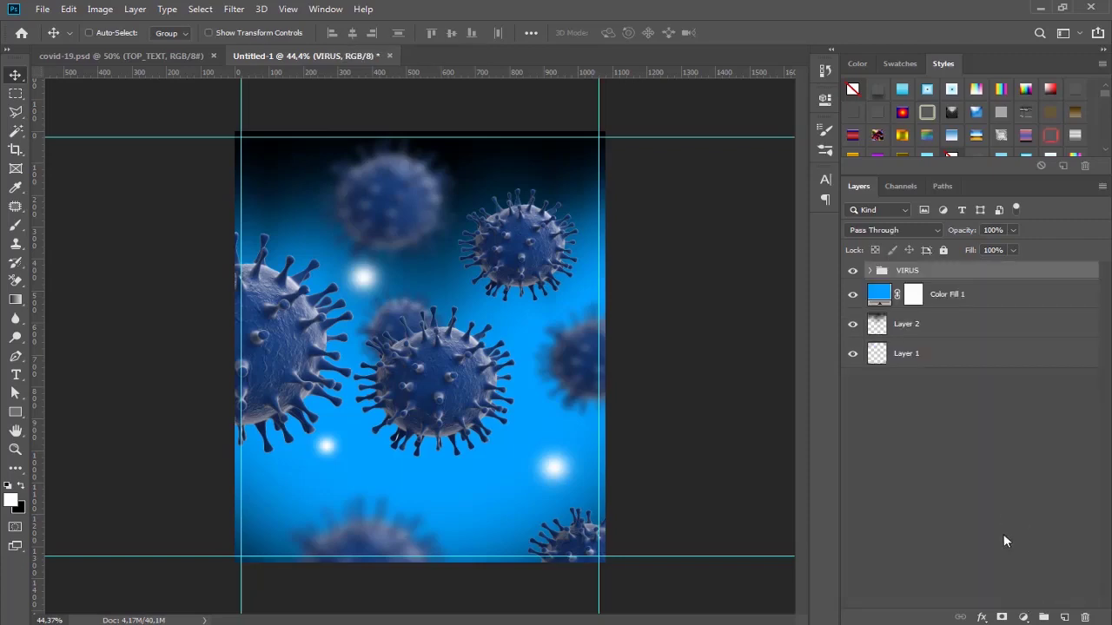
pyautogui.click(1030, 617)
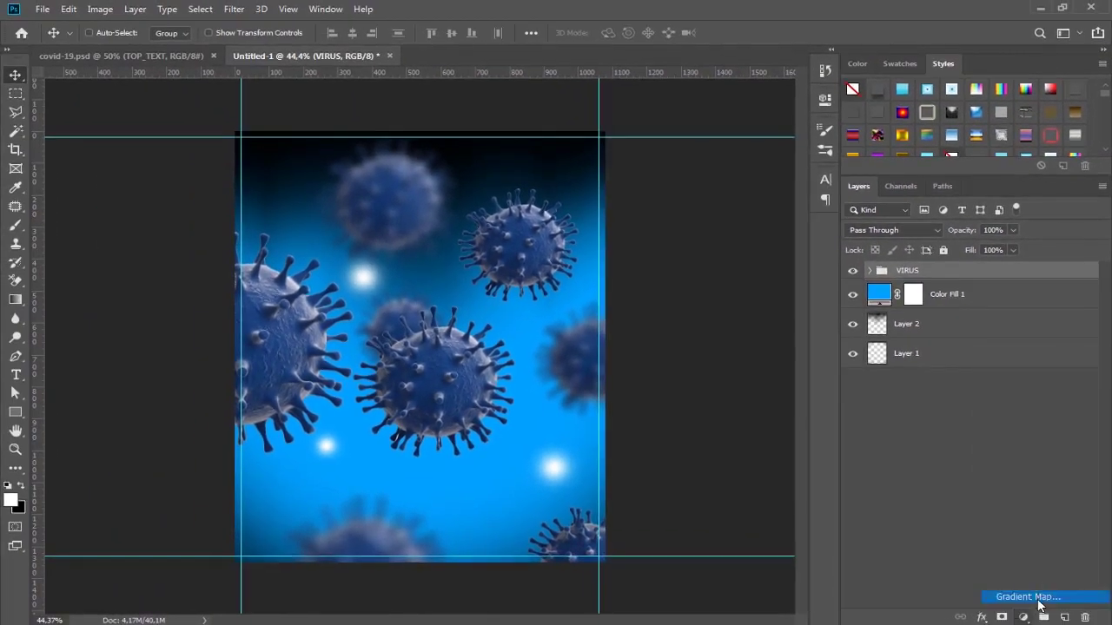
# Add a Gradient Map and set its left colour stop to #630000
pyautogui.click(1021, 595)
pyautogui.click(698, 150)
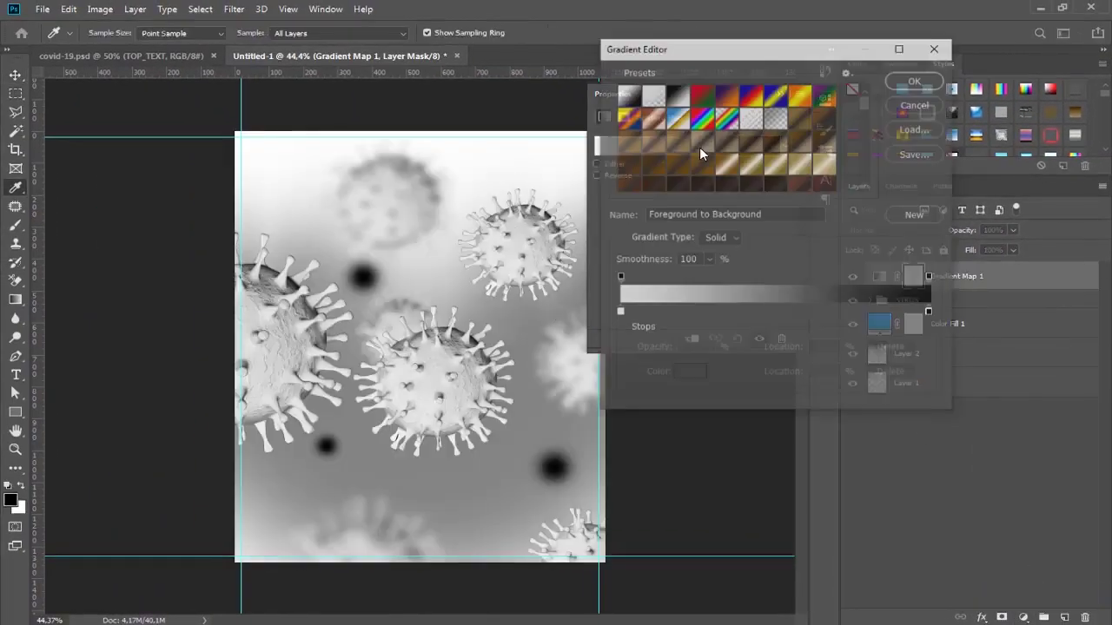
pyautogui.click(618, 311)
pyautogui.click(690, 375)
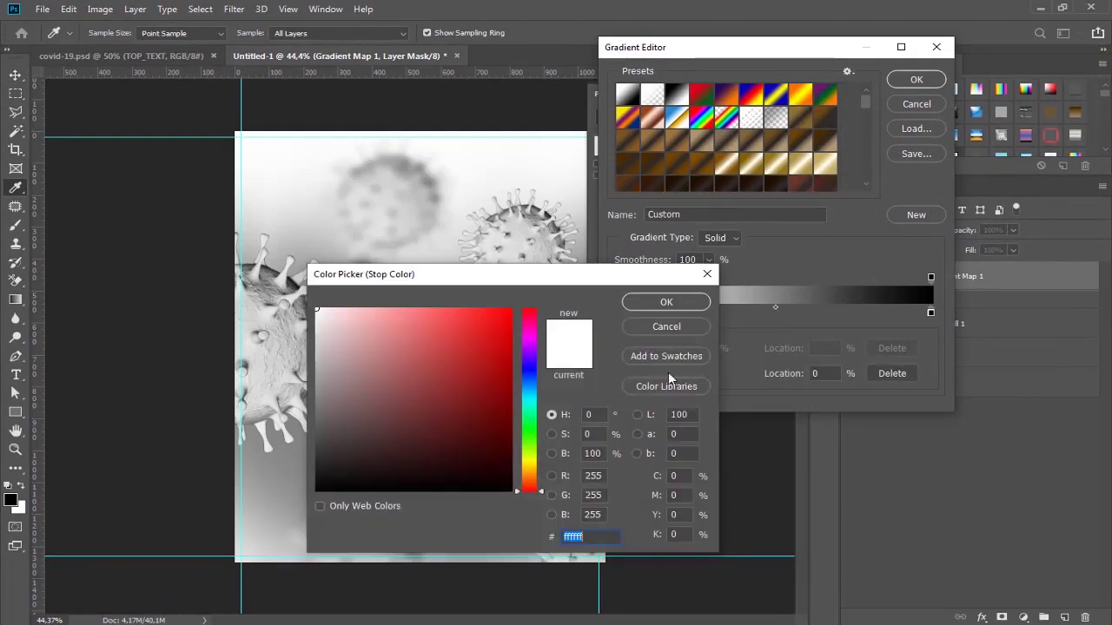
pyautogui.write('6')
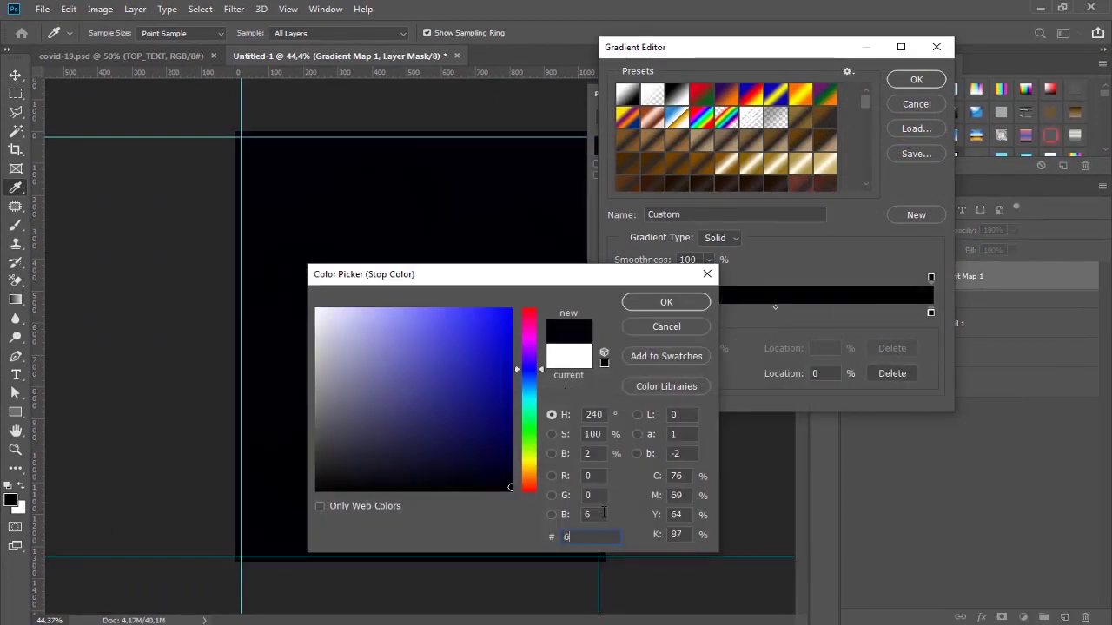
pyautogui.write('3000')
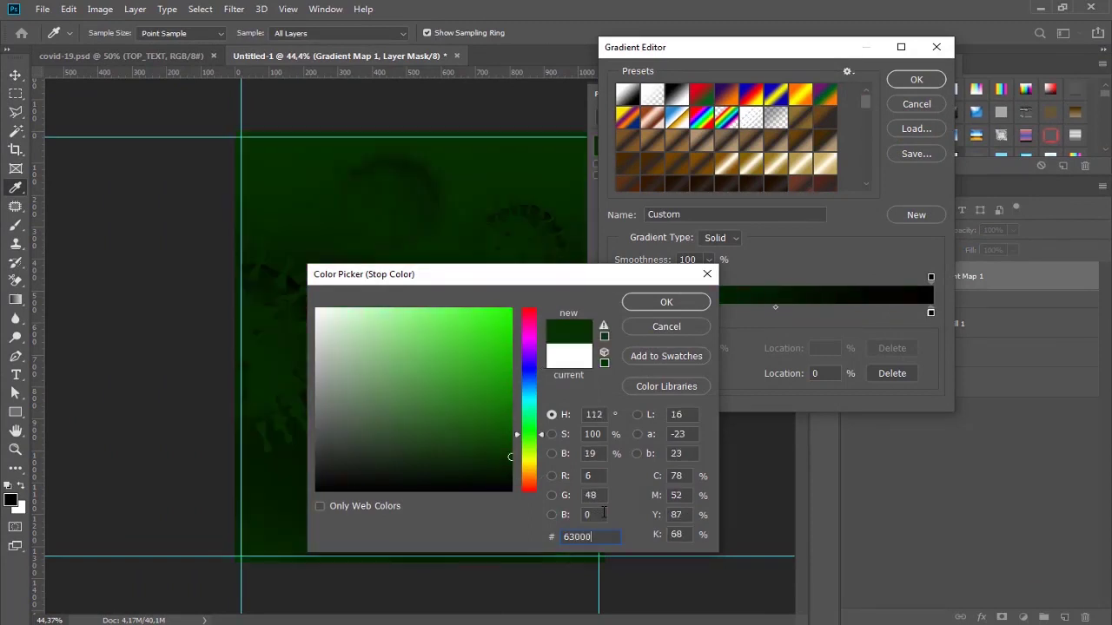
pyautogui.write('0')
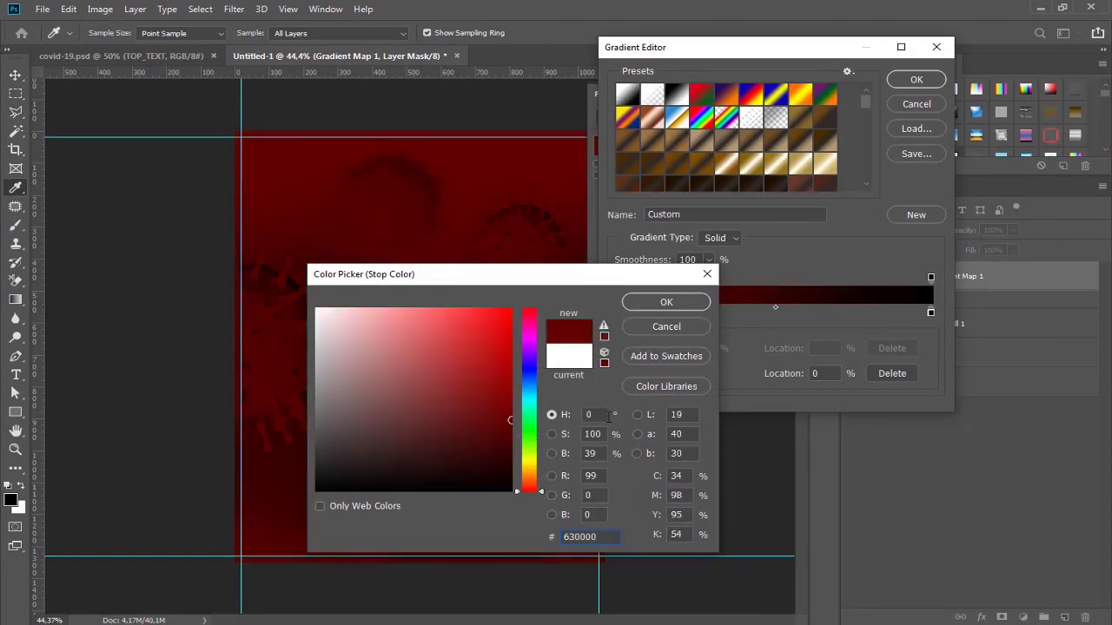
pyautogui.rightClick(579, 537)
pyautogui.click(666, 302)
pyautogui.click(930, 312)
# Paste the same #630000 colour into the right stop and close the Gradient Editor
pyautogui.click(684, 374)
pyautogui.rightClick(580, 537)
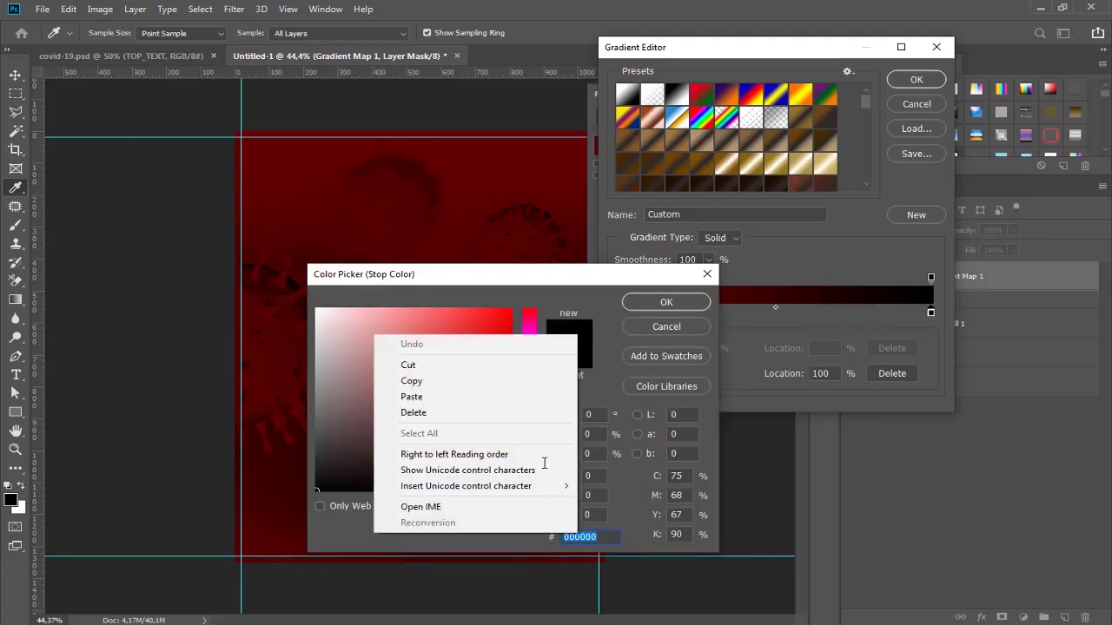
pyautogui.click(412, 396)
pyautogui.click(666, 302)
pyautogui.click(917, 79)
pyautogui.press('v')
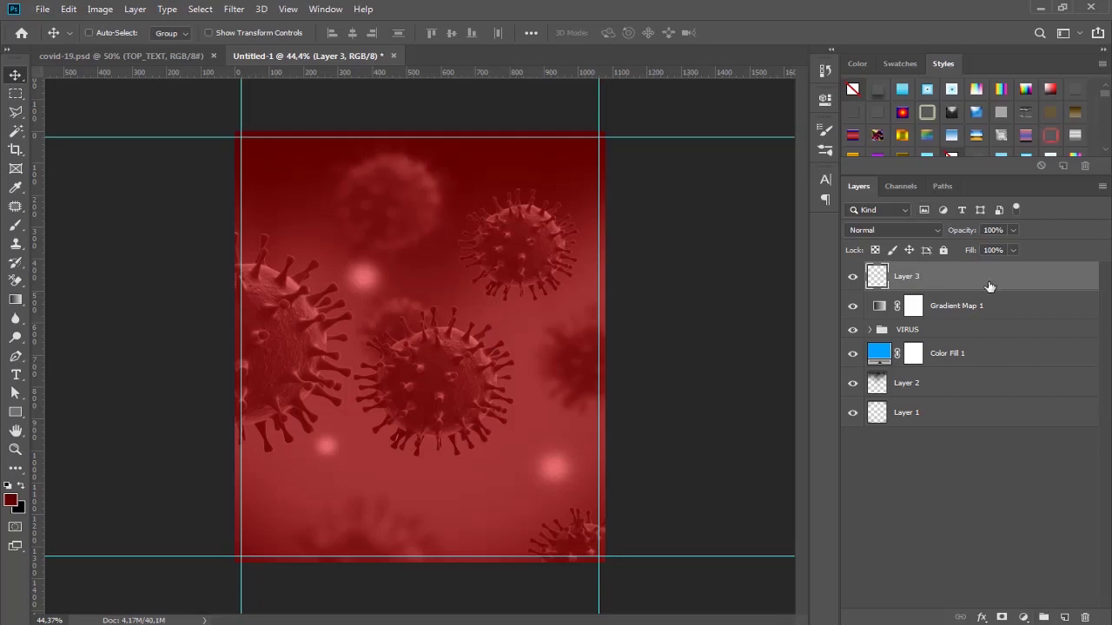
# Delete the empty top layer and add a dark red Color Fill 2 layer
pyautogui.click(1084, 616)
pyautogui.click(489, 243)
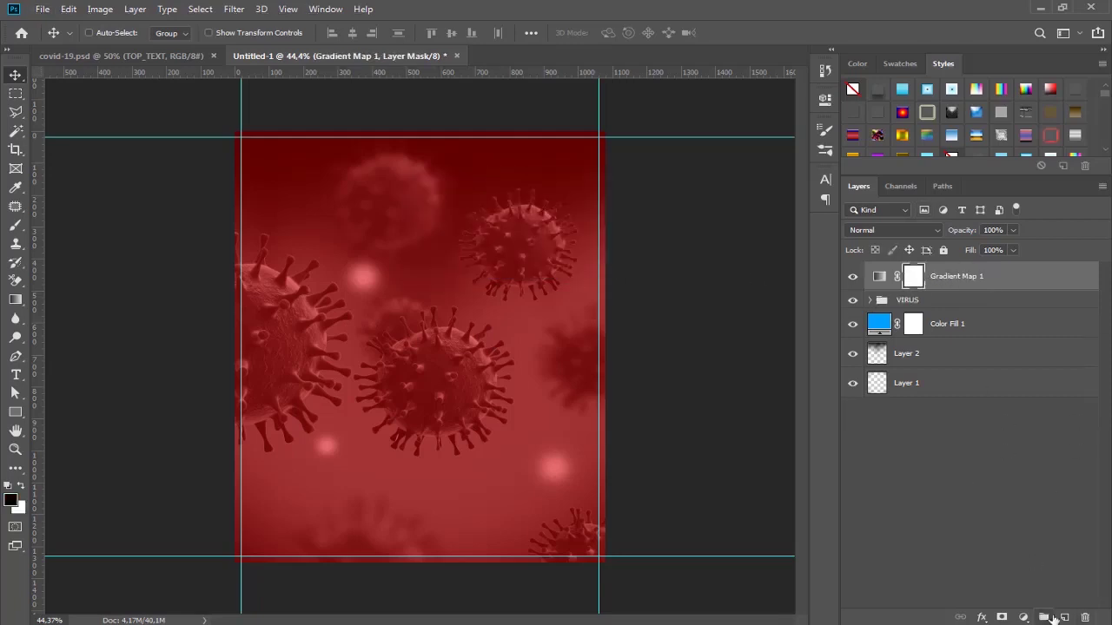
pyautogui.click(1023, 616)
pyautogui.click(1008, 365)
pyautogui.click(643, 302)
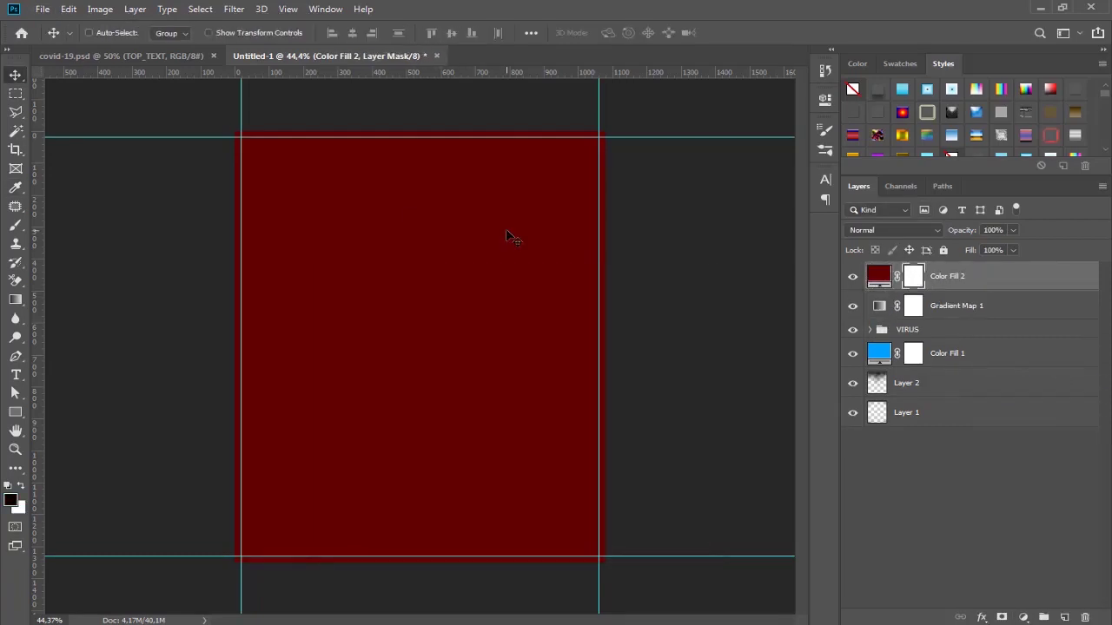
# Paint the Color Fill 2 mask black in the centre and white along the right and bottom edges
pyautogui.press('b')
pyautogui.press(']')
pyautogui.press(']')
pyautogui.press(']')
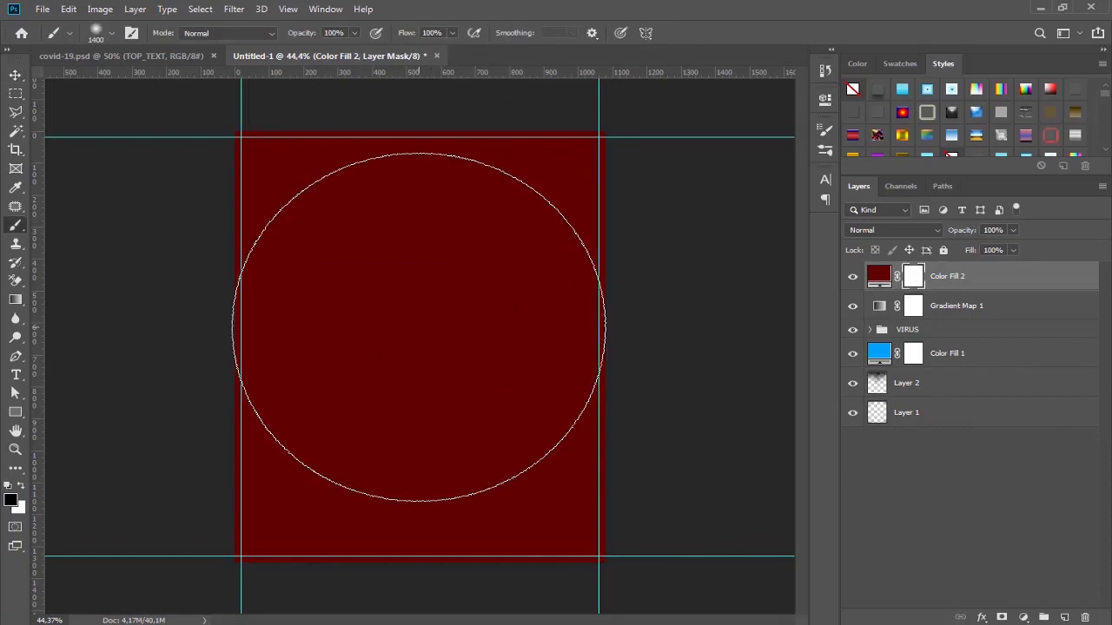
pyautogui.click(431, 339)
pyautogui.moveTo(852, 412); pyautogui.dragTo(852, 311)
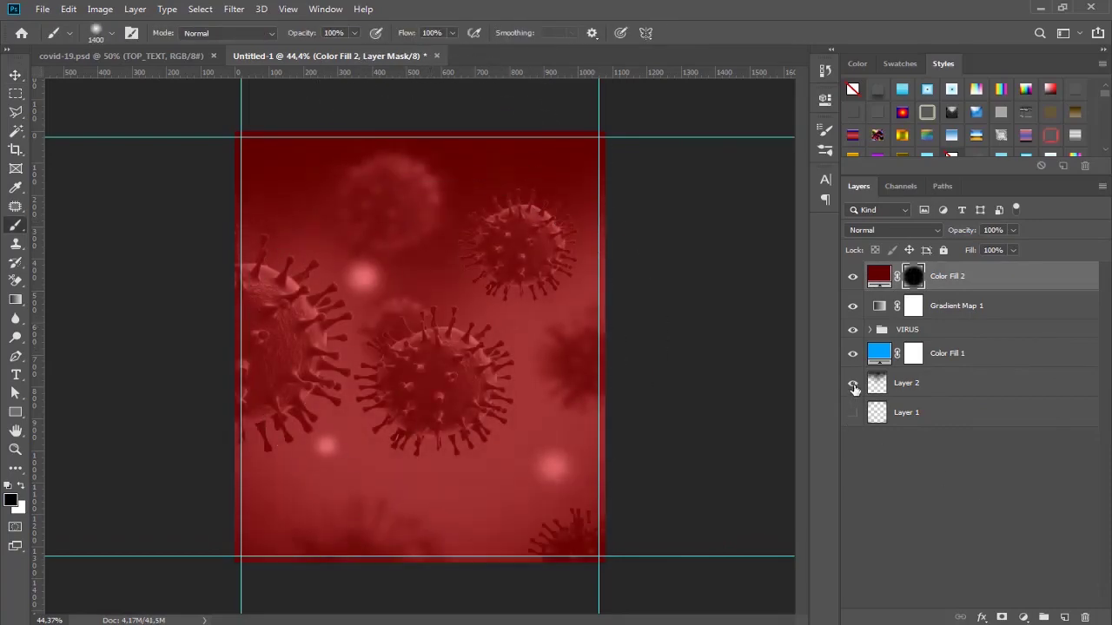
pyautogui.press('[')
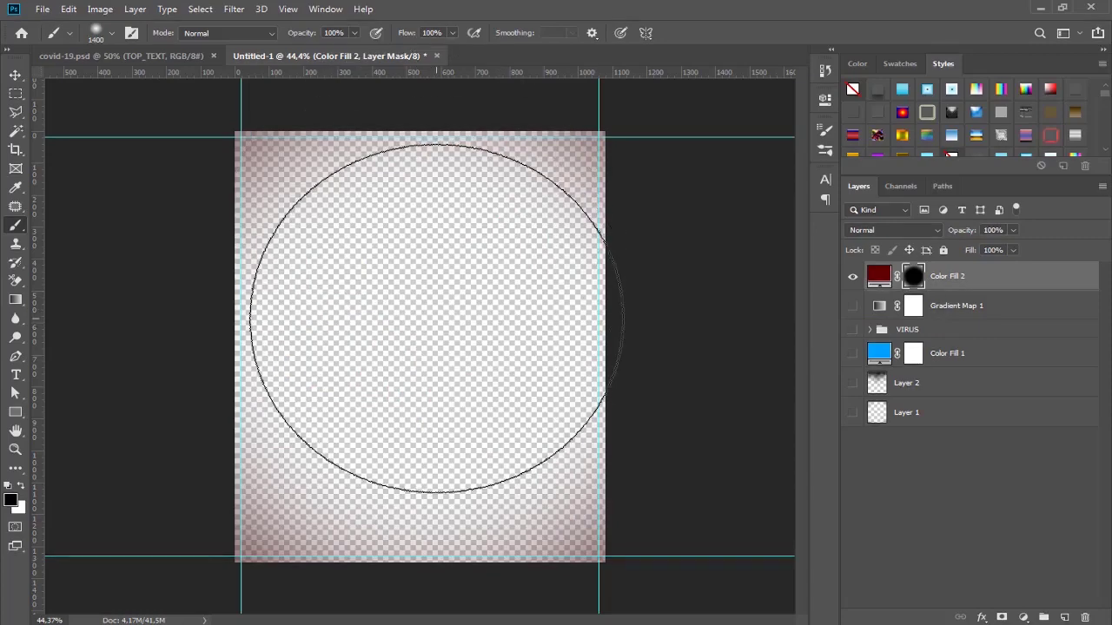
pyautogui.press('[')
pyautogui.press('[')
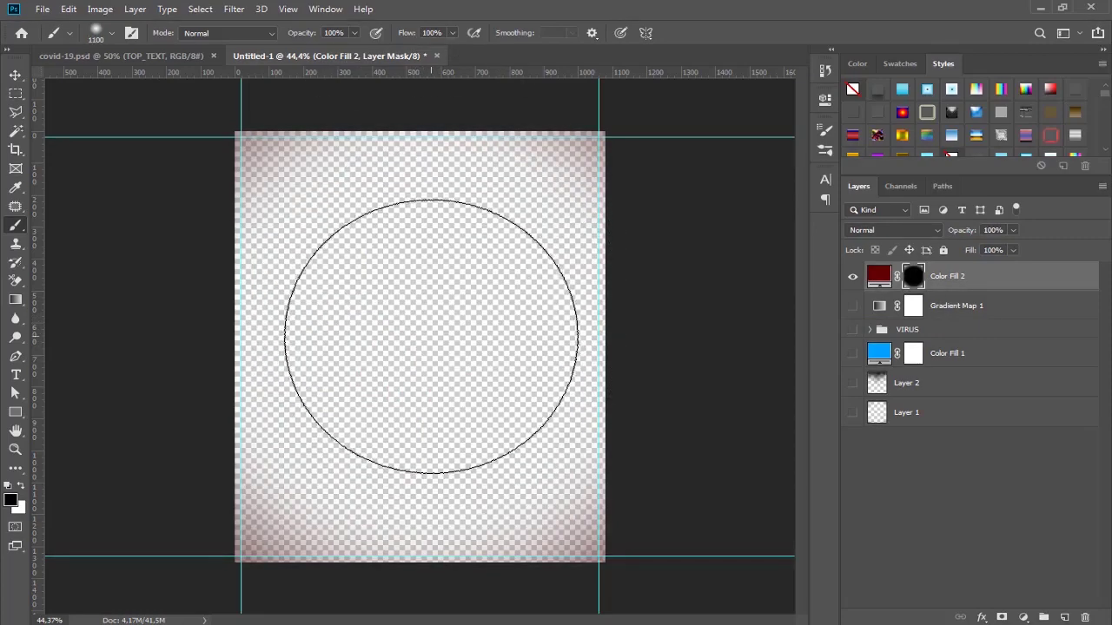
pyautogui.press('[')
pyautogui.press('[')
pyautogui.press('[')
pyautogui.press('[')
pyautogui.press('[')
pyautogui.press('[')
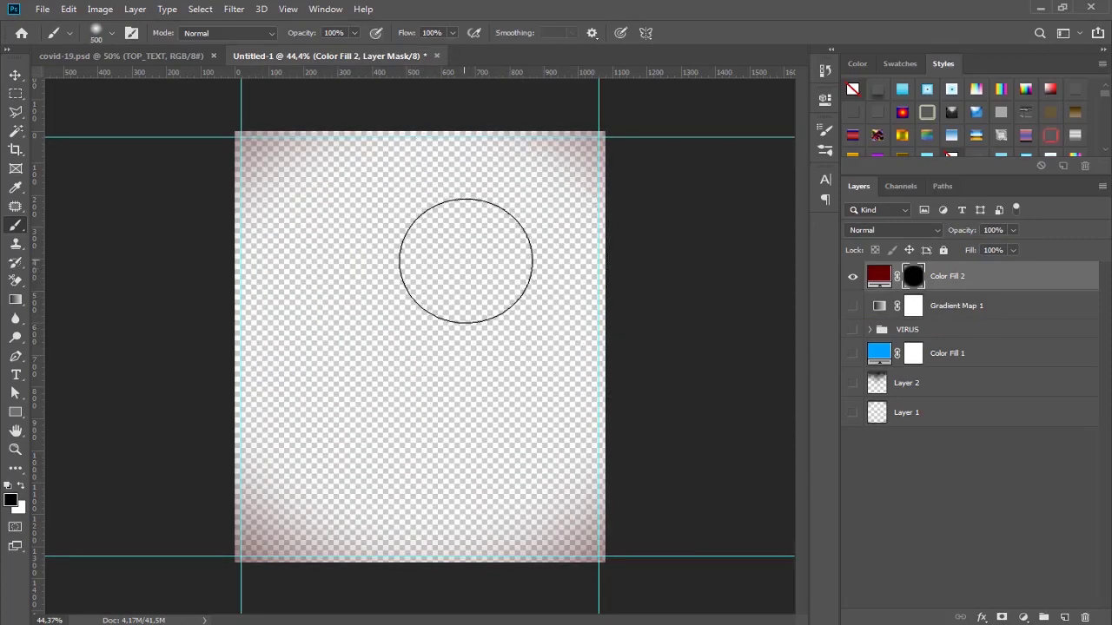
pyautogui.click(24, 487)
pyautogui.moveTo(581, 169)
pyautogui.mouseDown()
pyautogui.moveTo(658, 231)
pyautogui.moveTo(650, 478)
pyautogui.moveTo(377, 619)
pyautogui.moveTo(186, 419)
pyautogui.moveTo(199, 142)
pyautogui.moveTo(556, 141)
pyautogui.mouseUp()
# Toggle the lower layers' visibility to check, and refine the mask so red shows along the top edge
pyautogui.hotkey('ctrl', '-')
pyautogui.moveTo(852, 412); pyautogui.dragTo(852, 329)
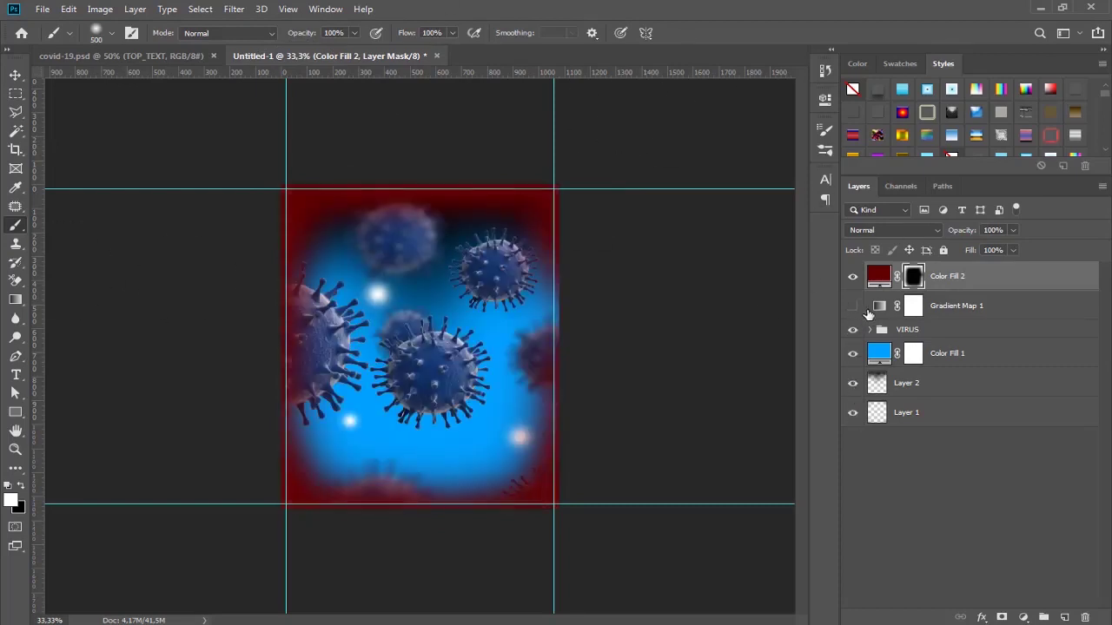
pyautogui.click(855, 307)
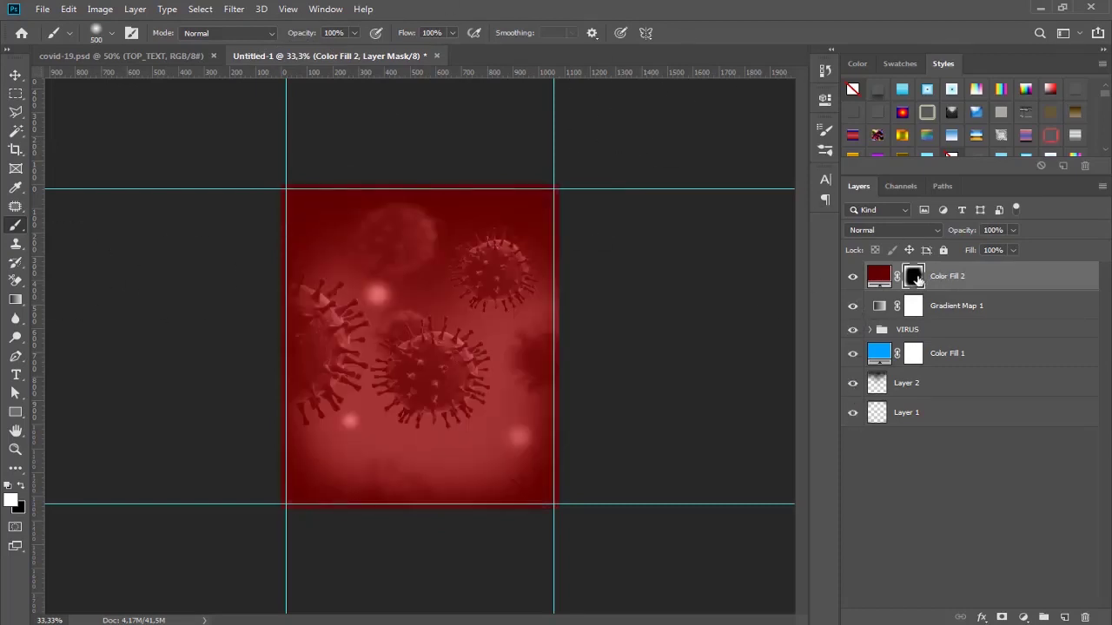
pyautogui.moveTo(852, 413); pyautogui.dragTo(852, 306)
pyautogui.doubleClick(913, 276)
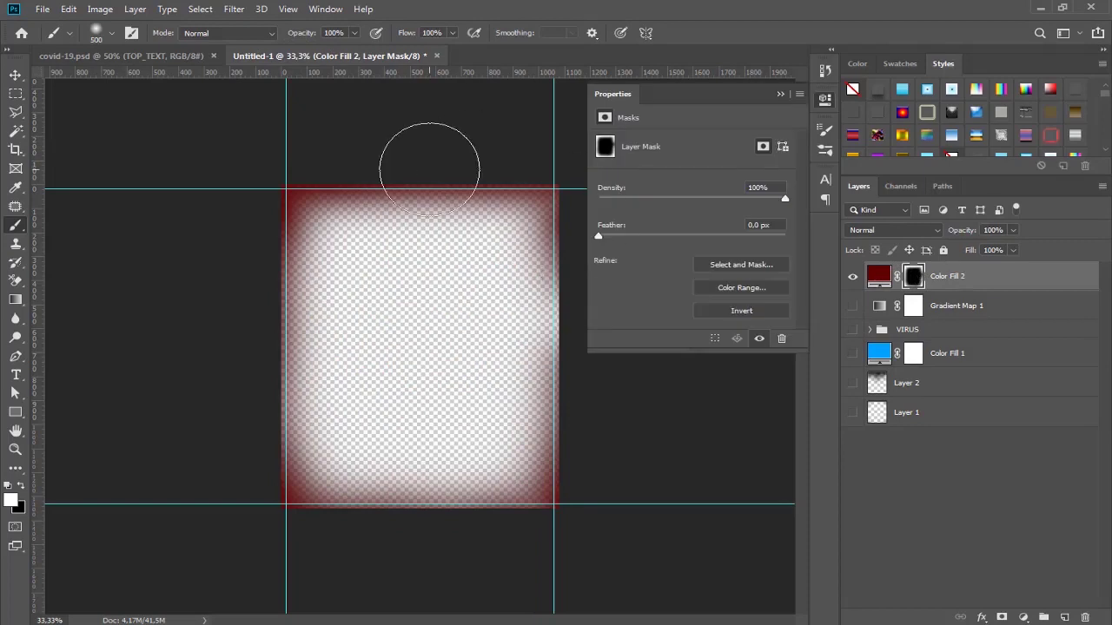
pyautogui.click(22, 493)
pyautogui.moveTo(434, 221)
pyautogui.mouseDown()
pyautogui.moveTo(509, 451)
pyautogui.moveTo(318, 137)
pyautogui.moveTo(432, 137)
pyautogui.mouseUp()
pyautogui.click(22, 487)
pyautogui.moveTo(569, 145); pyautogui.dragTo(347, 147)
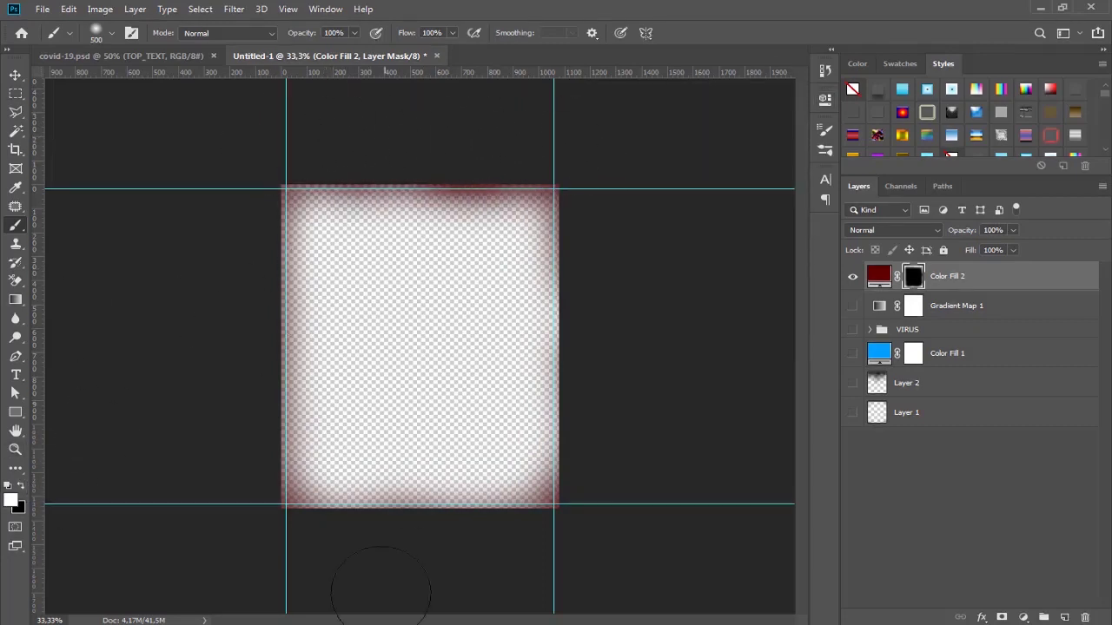
pyautogui.moveTo(853, 383); pyautogui.dragTo(853, 308)
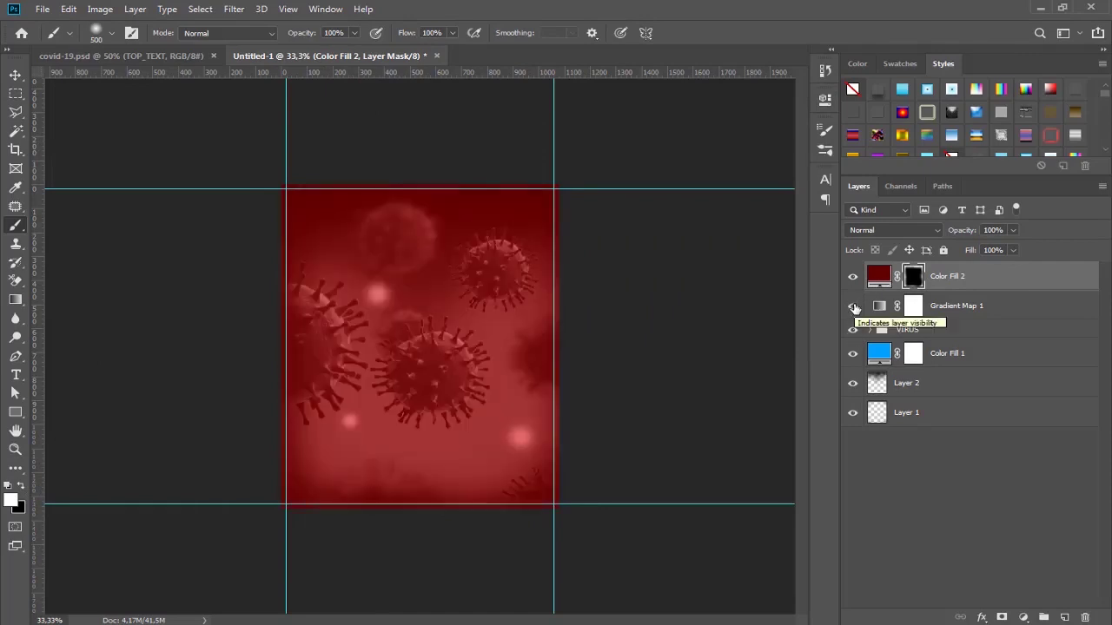
# Select Color Fill 2 and add a Hue/Saturation adjustment layer above it
pyautogui.click(958, 354)
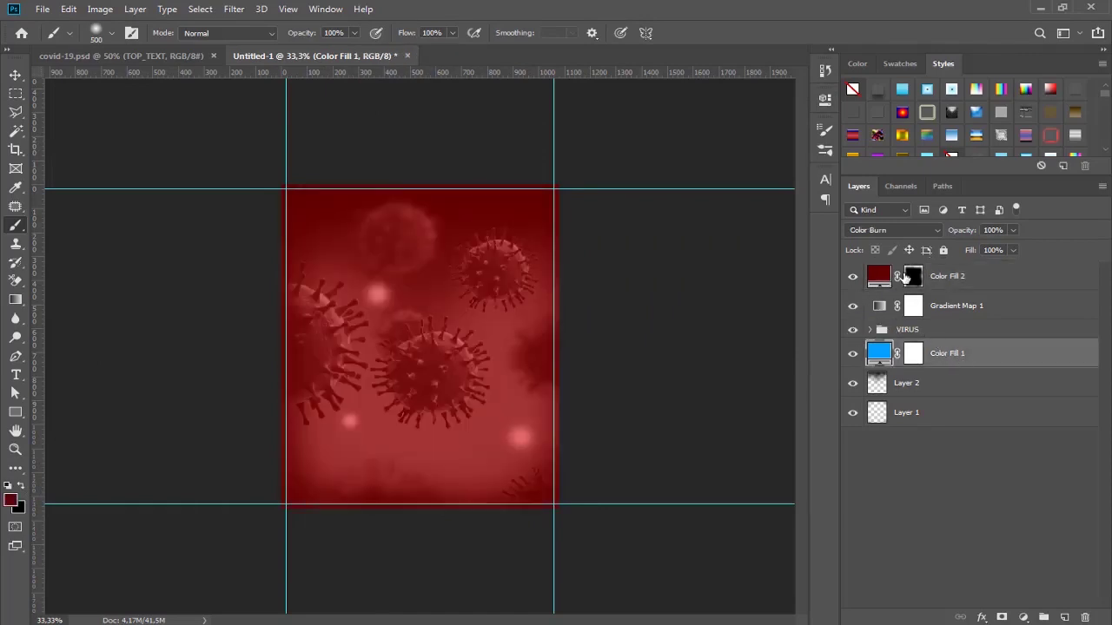
pyautogui.click(930, 231)
pyautogui.click(914, 276)
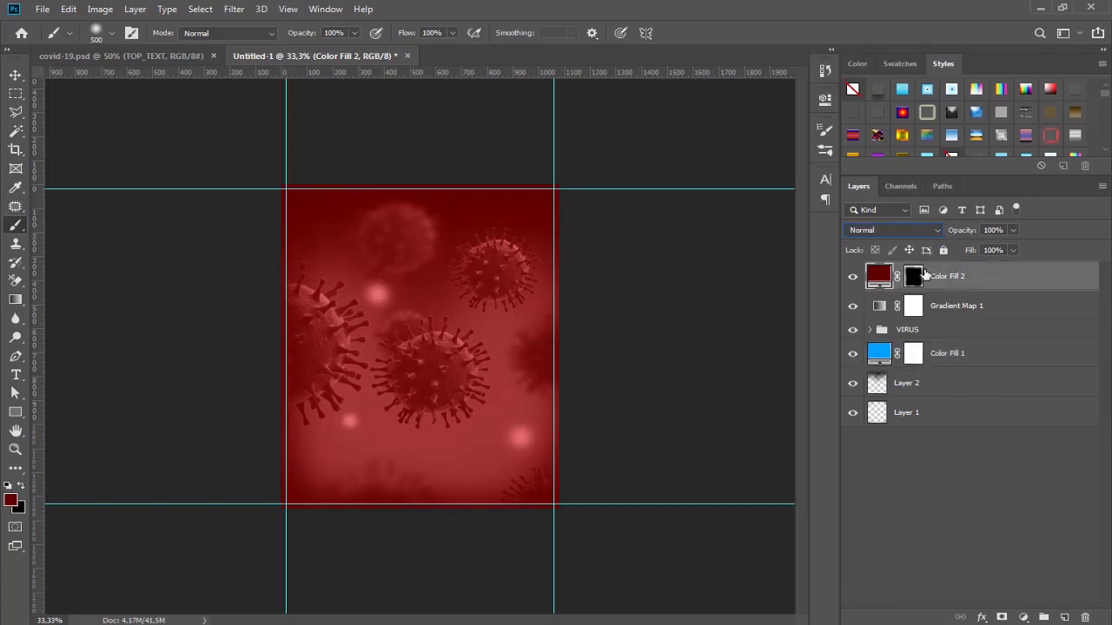
pyautogui.click(1024, 617)
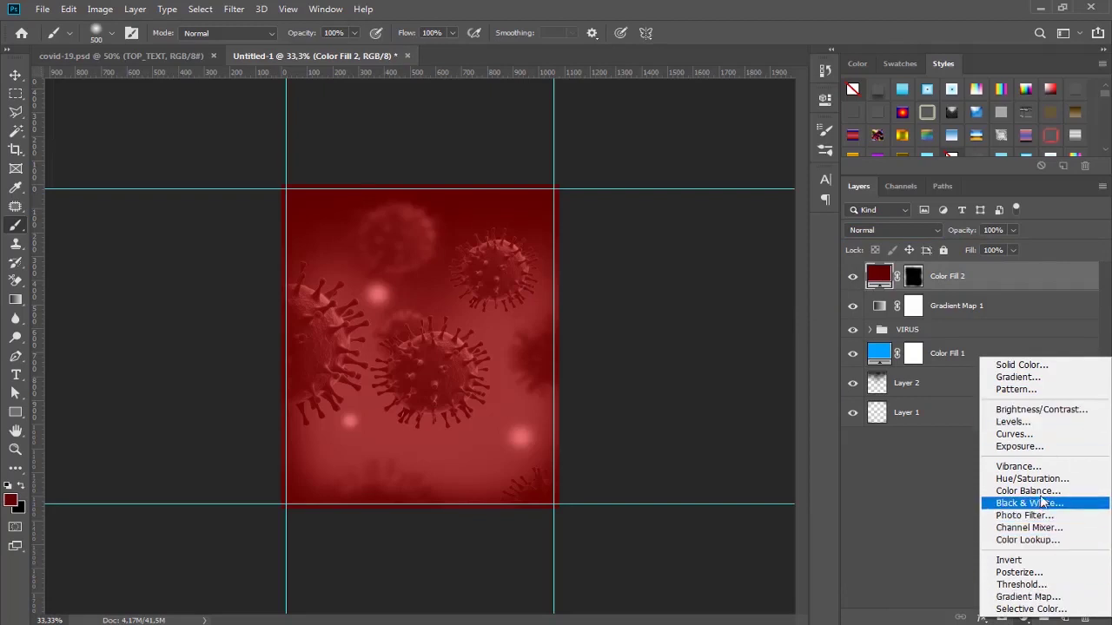
pyautogui.click(1060, 478)
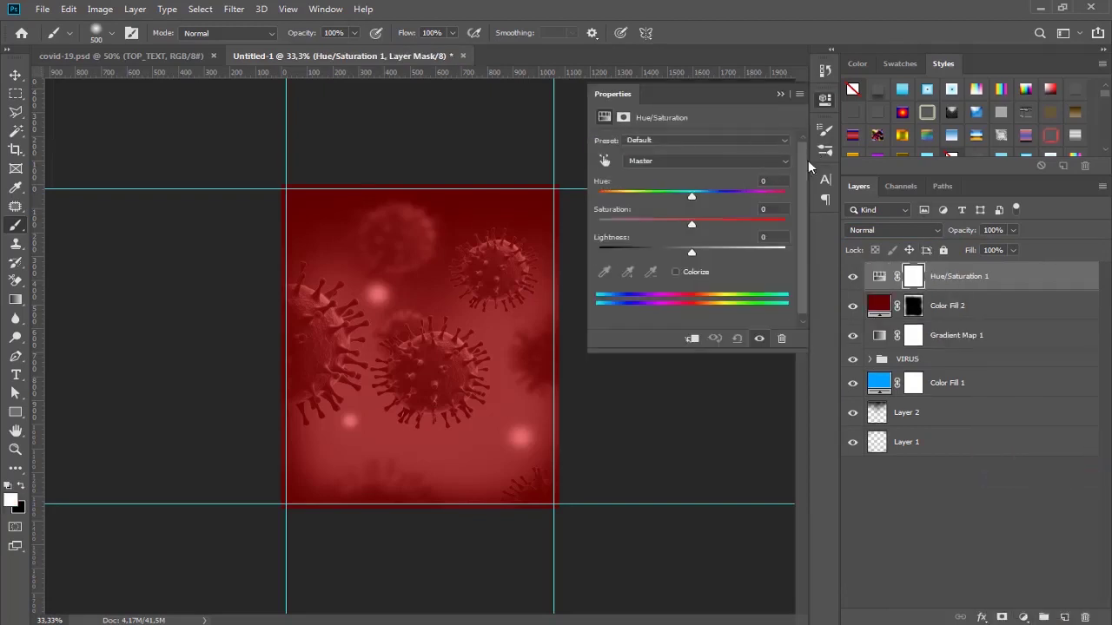
# Shift the Hue to about -152 so the background turns blue
pyautogui.moveTo(688, 199)
pyautogui.mouseDown()
pyautogui.moveTo(640, 197)
pyautogui.moveTo(786, 193)
pyautogui.moveTo(608, 202)
pyautogui.mouseUp()
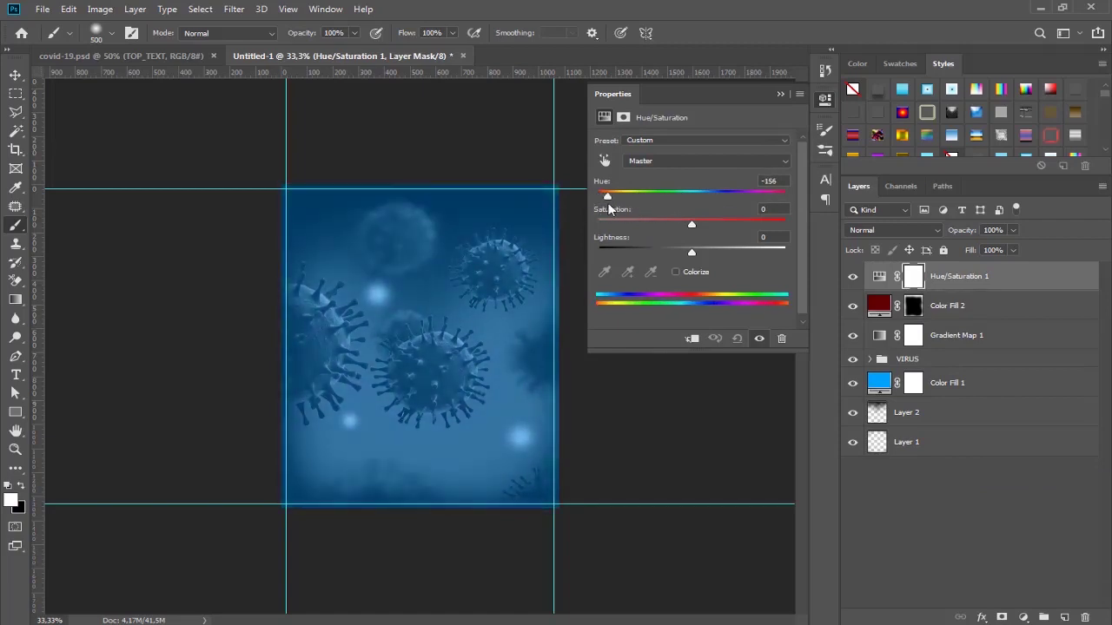
pyautogui.moveTo(608, 204); pyautogui.dragTo(610, 199)
pyautogui.click(824, 98)
pyautogui.scroll(3, 419, 346)
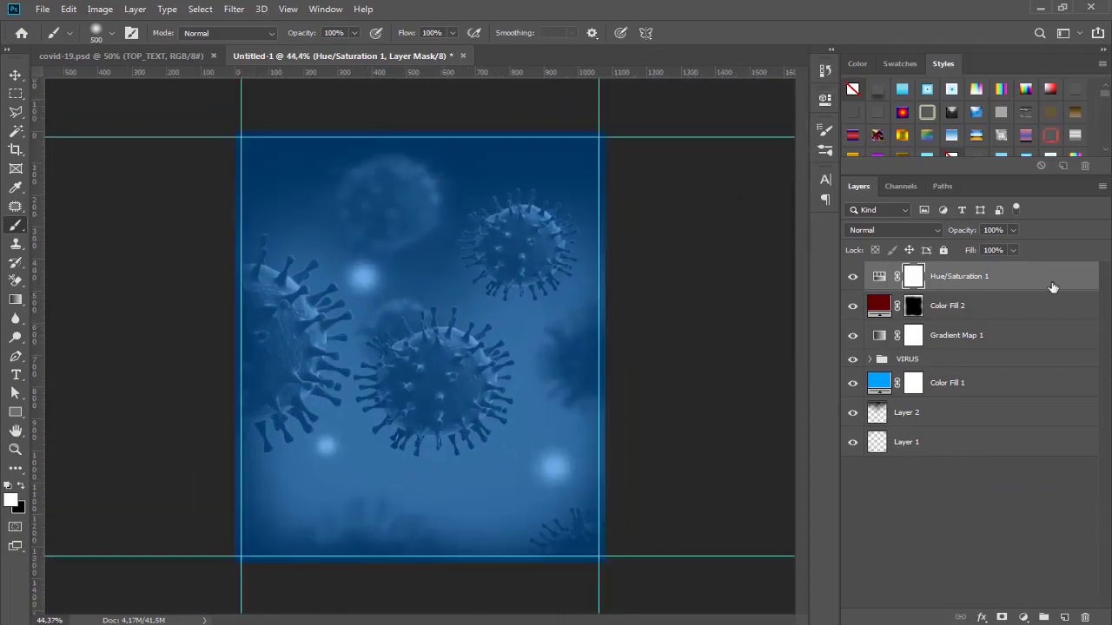
pyautogui.click(973, 282)
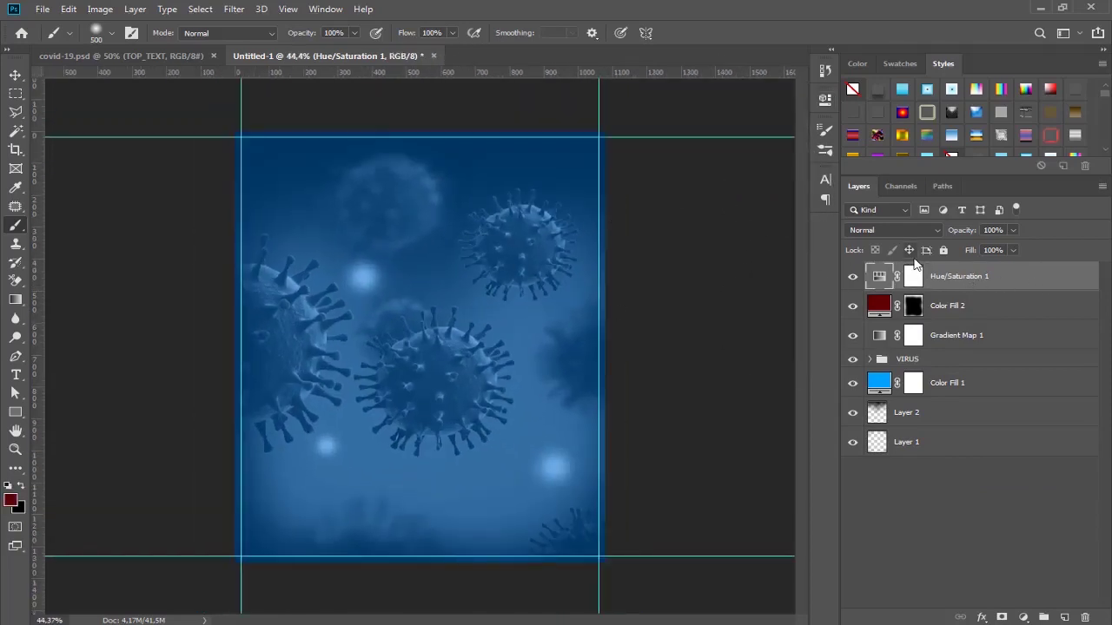
# Select all layers and group them into a group named BG
pyautogui.hotkey('alt', ',')
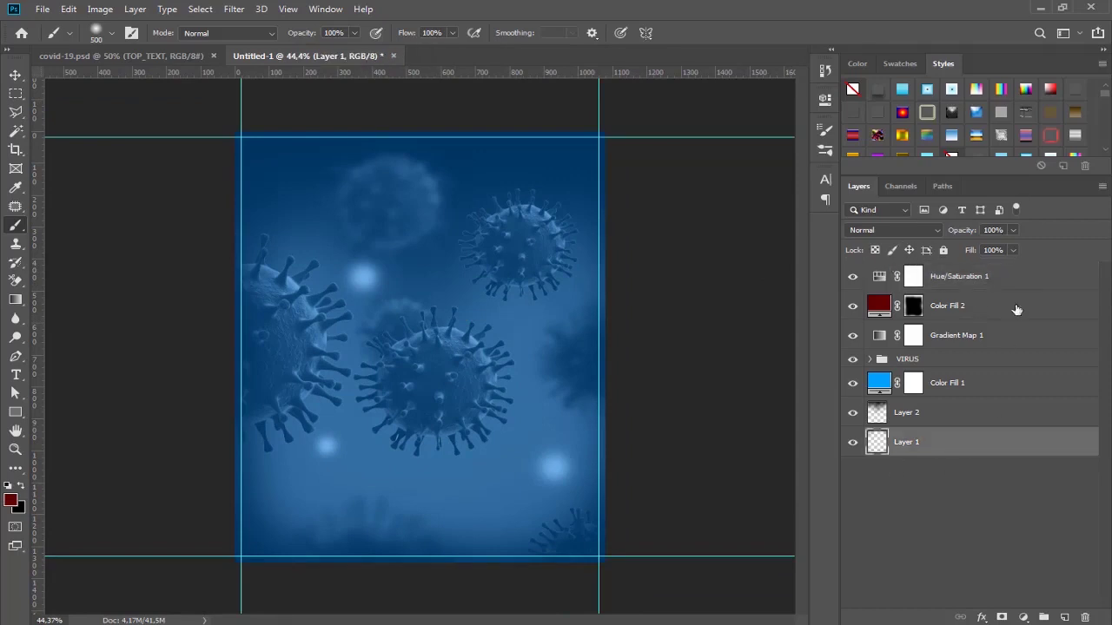
pyautogui.hotkey('alt', '.')
pyautogui.hotkey('alt', ',')
pyautogui.keyDown('shift'); pyautogui.click(1011, 277); pyautogui.keyUp('shift')
pyautogui.hotkey('ctrl', 'g')
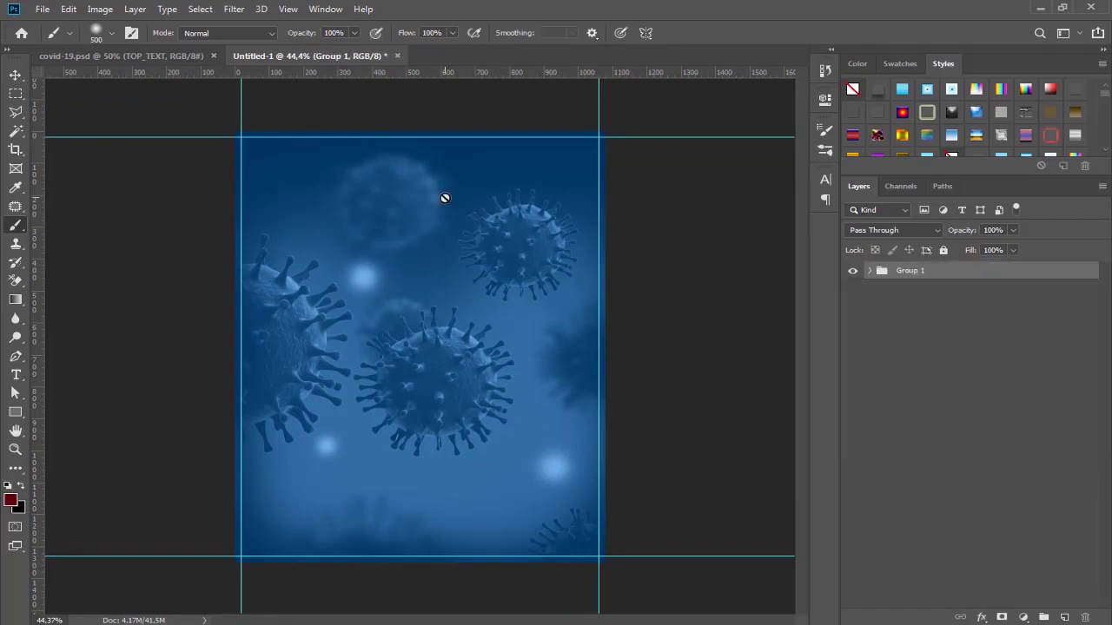
pyautogui.write('BG')
pyautogui.press('Return')
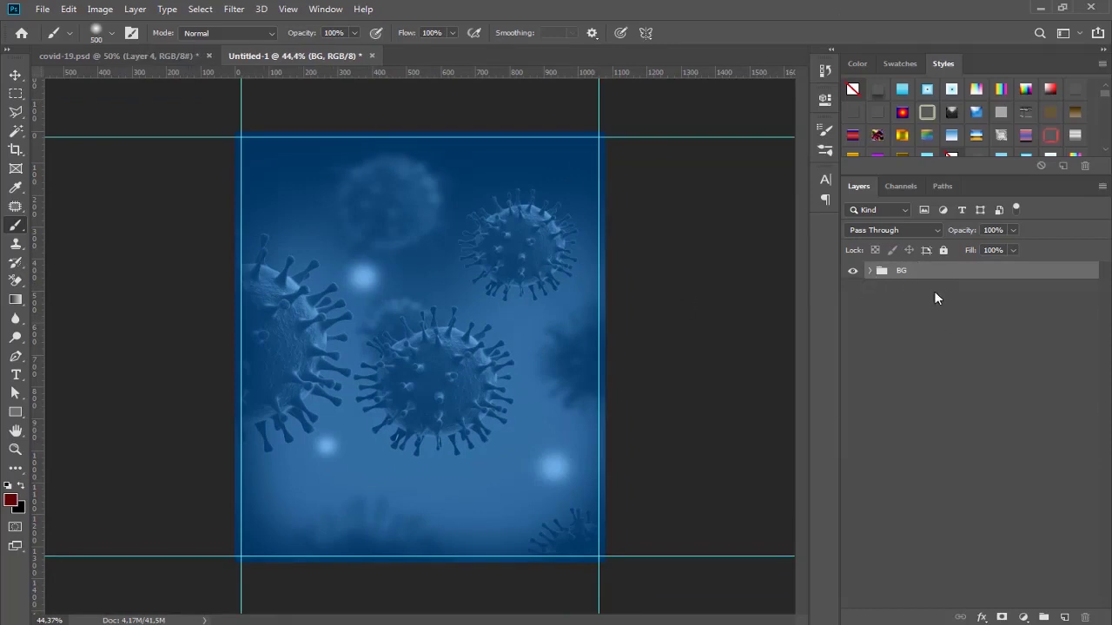
# Ungroup BG and delete the Hue/Saturation 1 adjustment
pyautogui.hotkey('ctrl', 'shift', 'g')
pyautogui.click(947, 462)
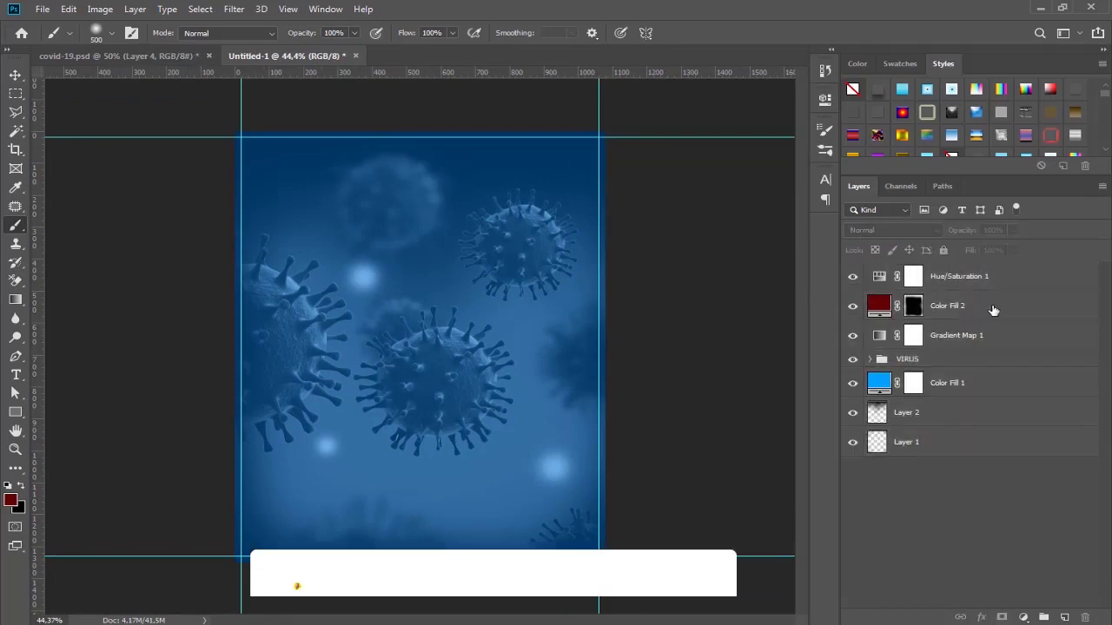
pyautogui.click(993, 309)
pyautogui.click(1010, 278)
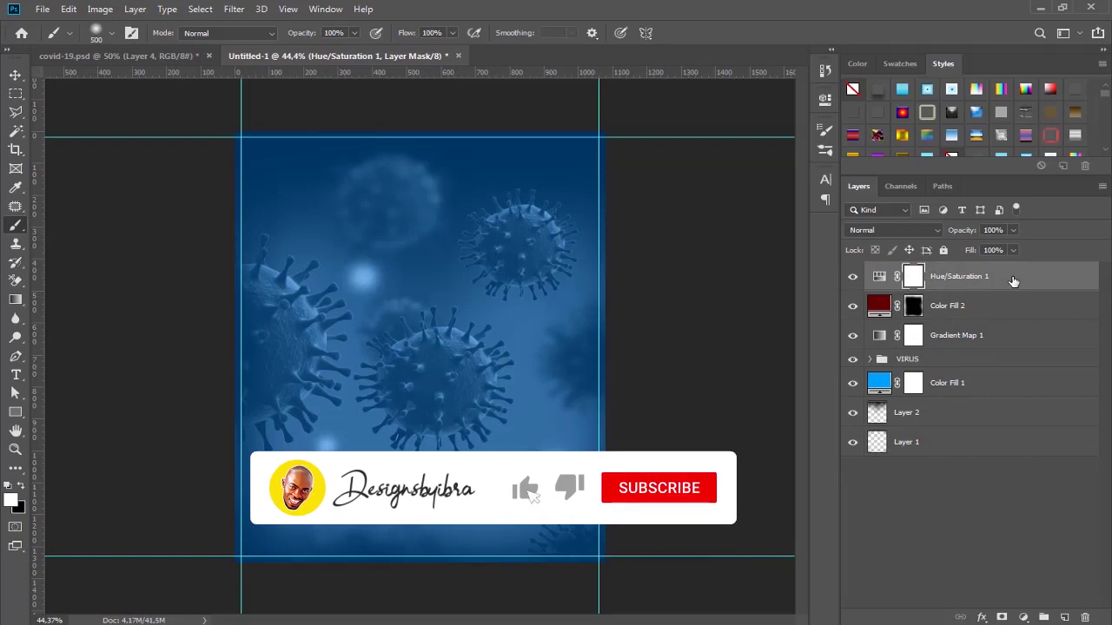
pyautogui.press('Delete')
# Set Color Fill 2's blend mode to Multiply
pyautogui.click(921, 230)
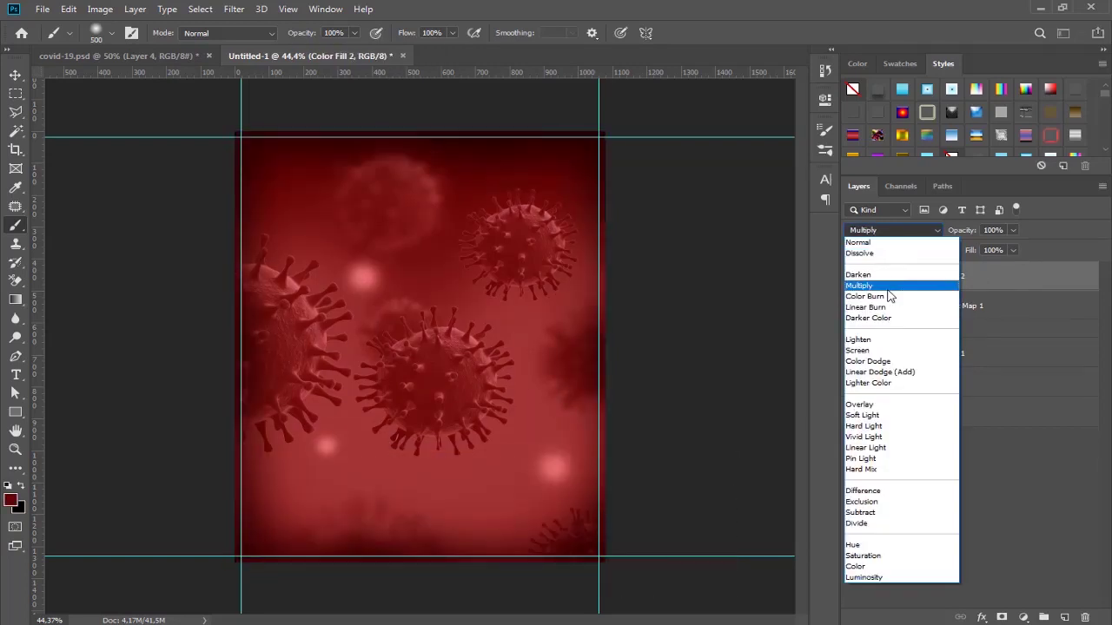
pyautogui.click(888, 290)
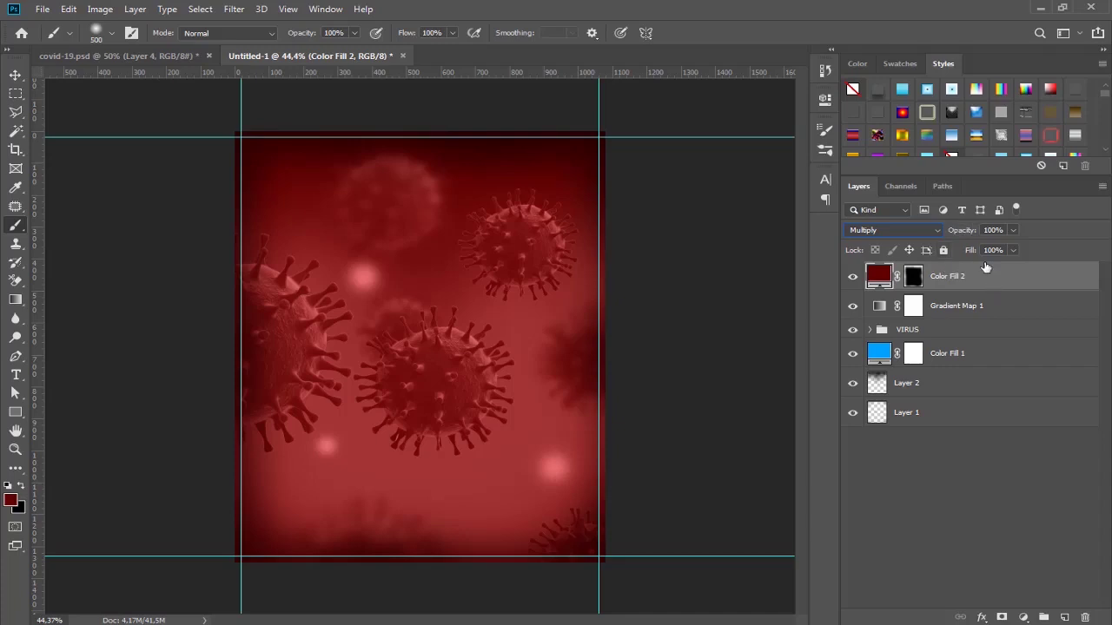
pyautogui.hotkey('ctrl', '-')
# Add a Hue/Saturation adjustment with Hue -152 to turn the background blue
pyautogui.click(1024, 617)
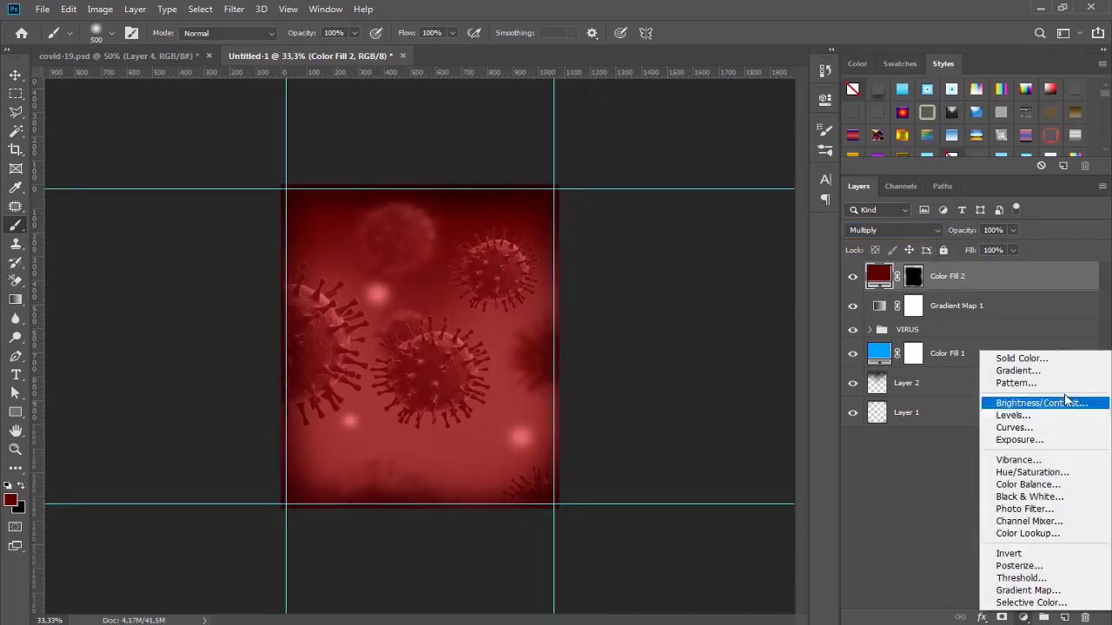
pyautogui.click(1017, 414)
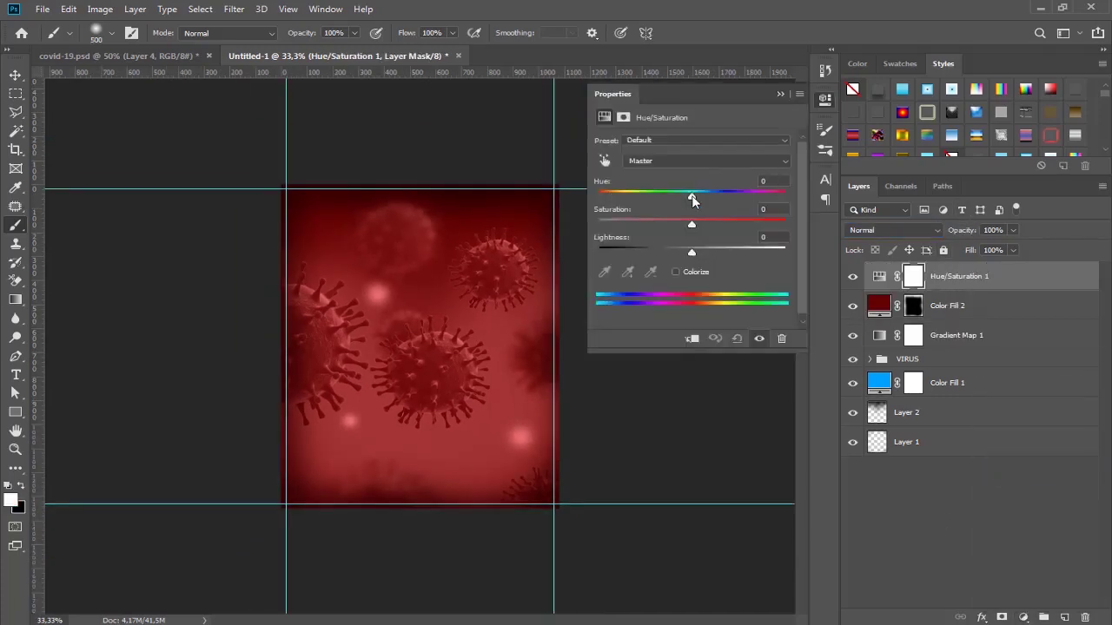
pyautogui.moveTo(692, 199); pyautogui.dragTo(608, 200)
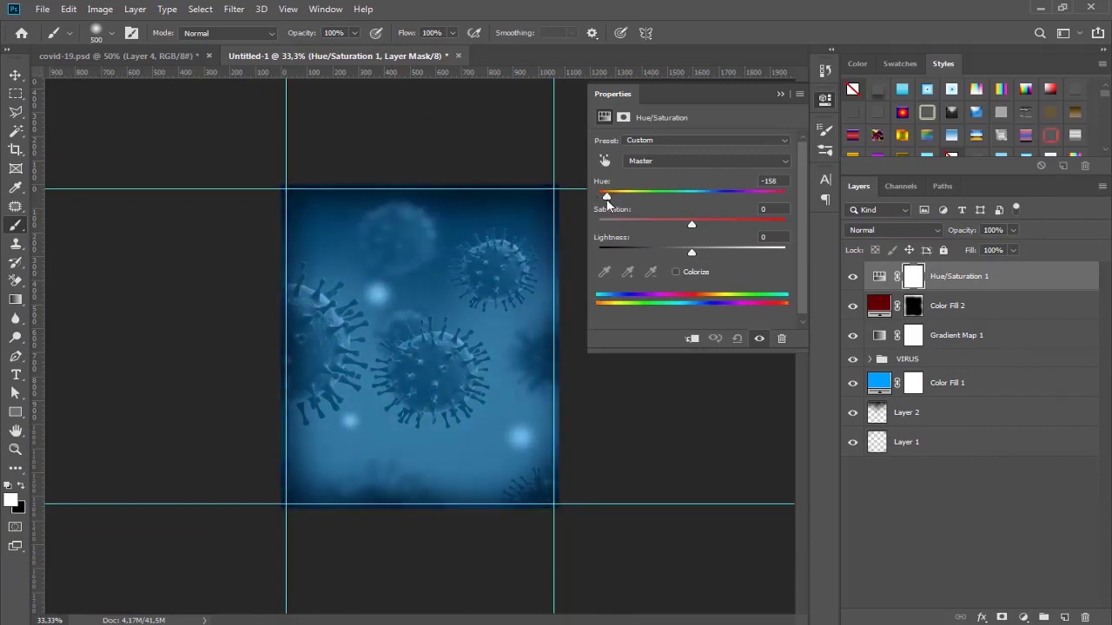
pyautogui.write('-152')
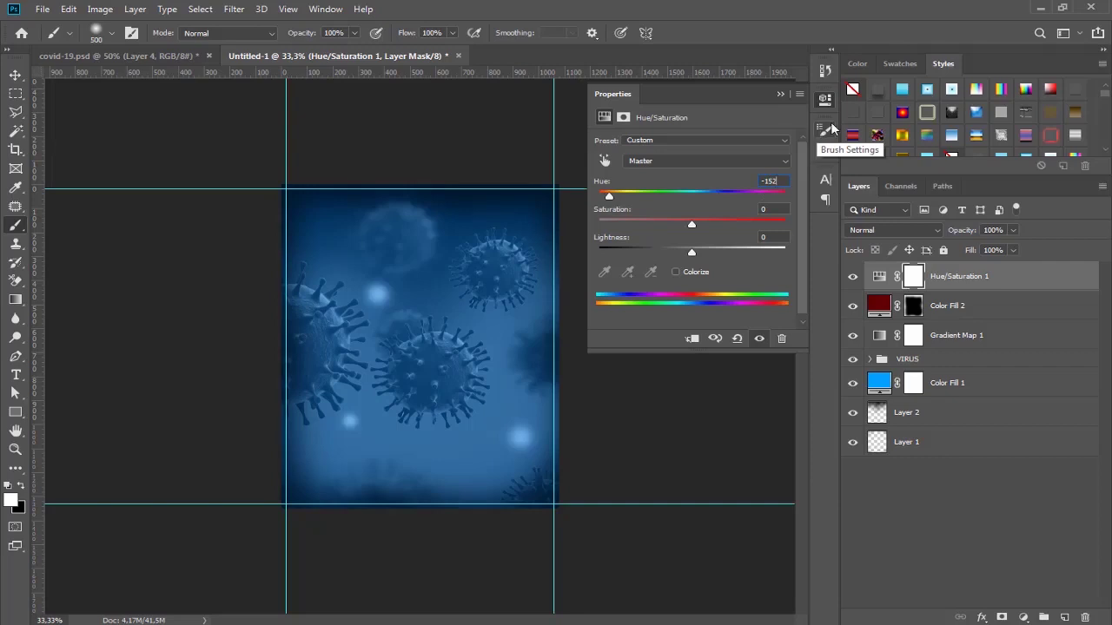
pyautogui.click(780, 93)
# Group all layers from Layer 1 to Hue/Saturation 1 into the BG group
pyautogui.click(987, 445)
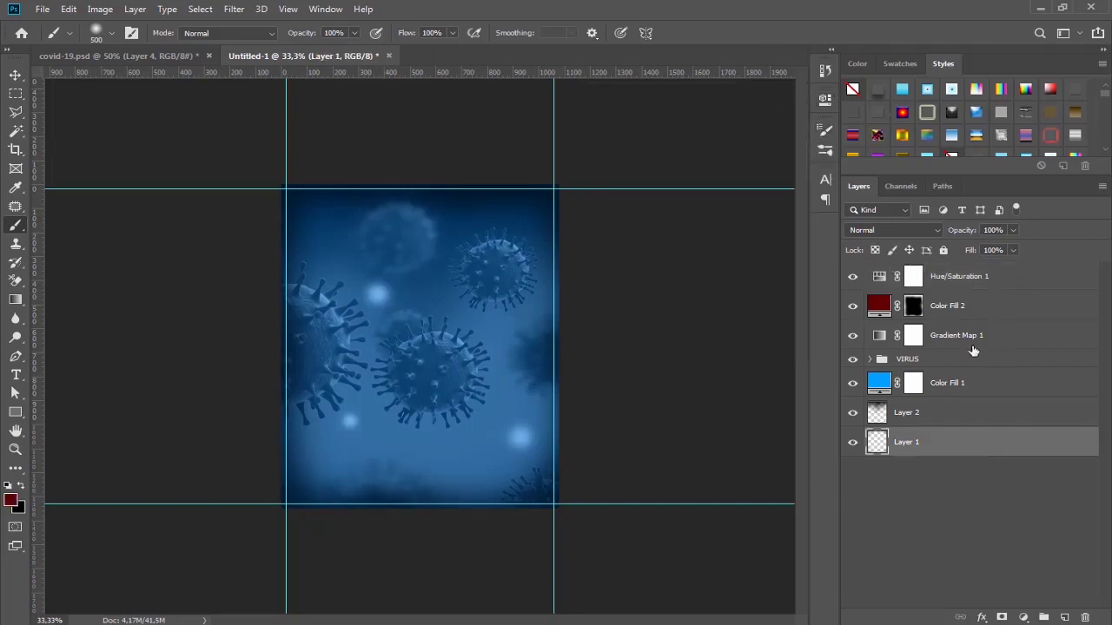
pyautogui.keyDown('shift'); pyautogui.click(1000, 285); pyautogui.keyUp('shift')
pyautogui.hotkey('ctrl', 'g')
pyautogui.write('BG')
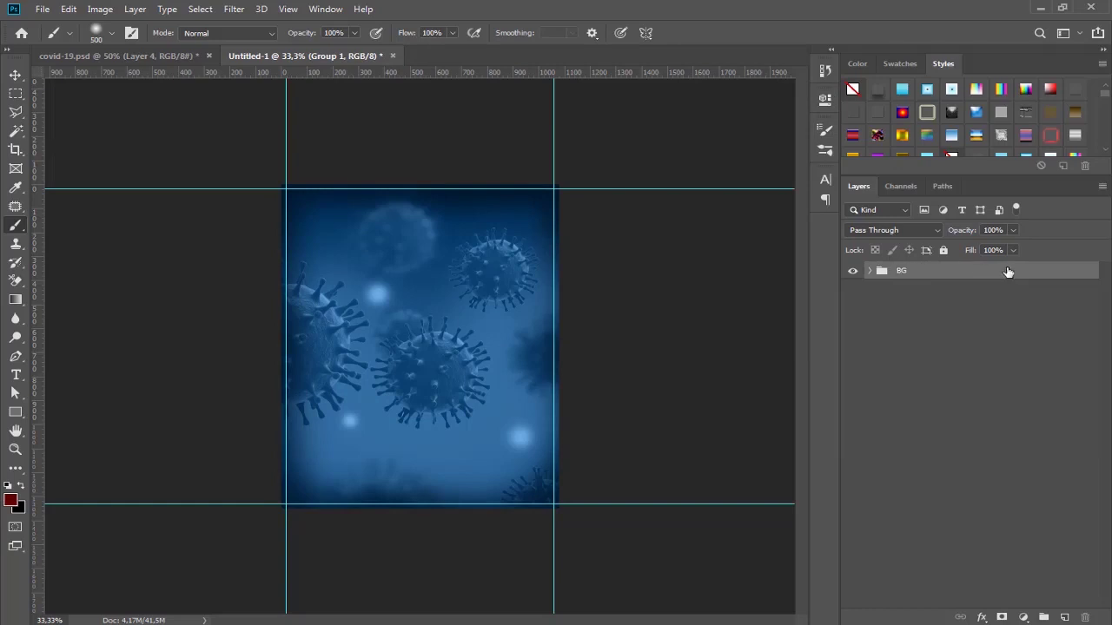
pyautogui.hotkey('ctrl', '+')
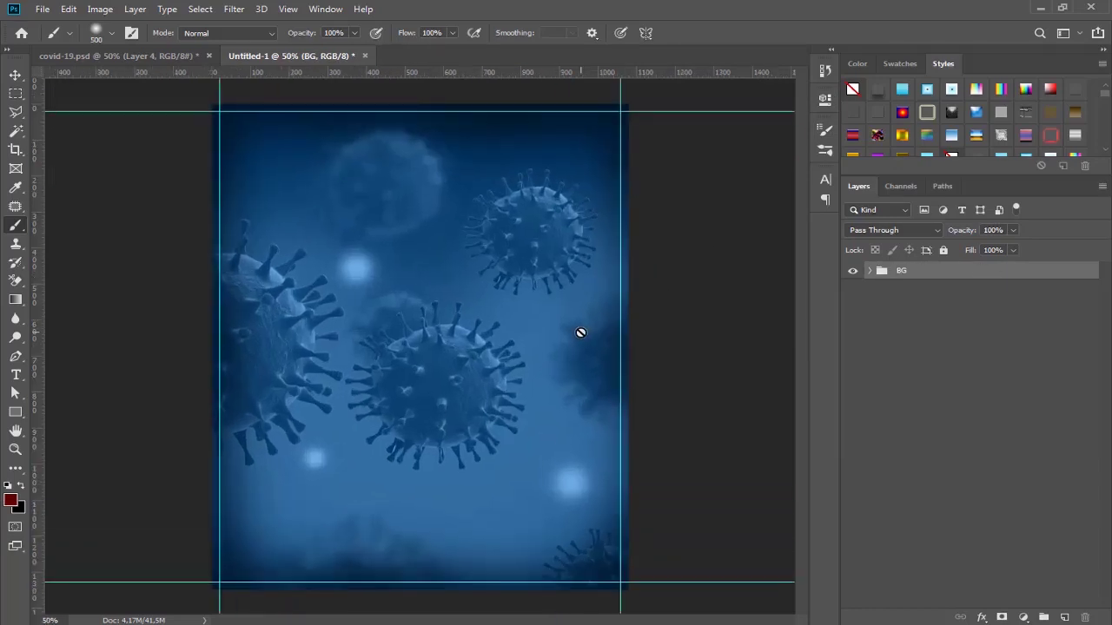
# Draw a large white circle with the Ellipse tool and move it up and left
pyautogui.click(1064, 618)
pyautogui.rightClick(15, 412)
pyautogui.click(70, 442)
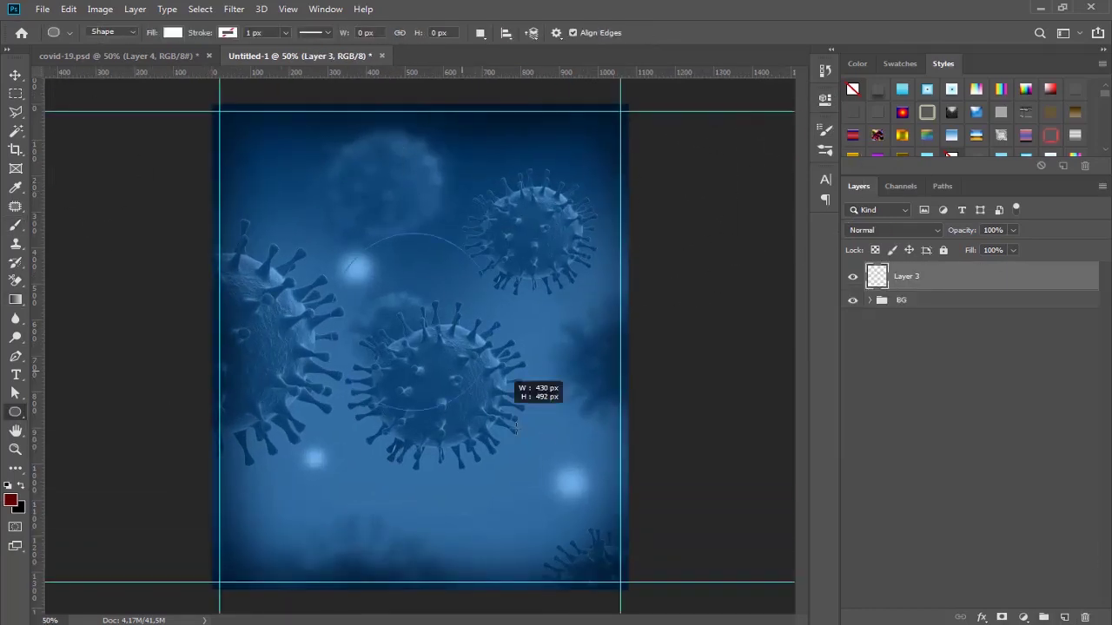
pyautogui.moveTo(475, 367); pyautogui.dragTo(643, 434)
pyautogui.hotkey('ctrl', 't')
pyautogui.moveTo(408, 303); pyautogui.dragTo(352, 283)
pyautogui.rightClick(459, 297)
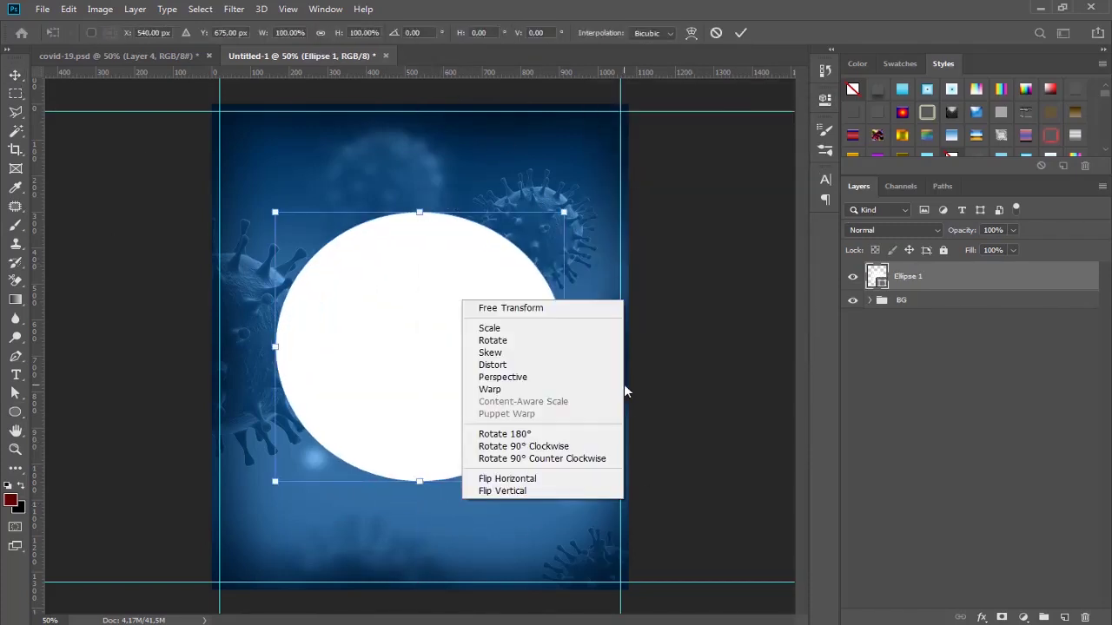
pyautogui.click(486, 388)
# Warp the white circle into a bean shape
pyautogui.moveTo(275, 216); pyautogui.dragTo(484, 382)
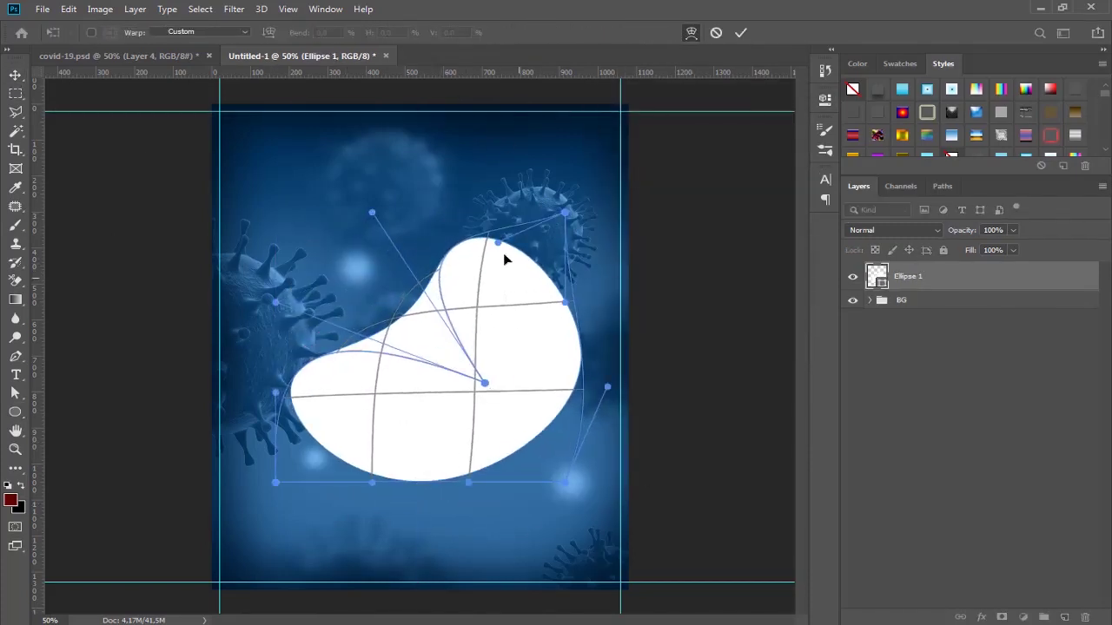
pyautogui.moveTo(566, 212); pyautogui.dragTo(586, 224)
pyautogui.moveTo(372, 212); pyautogui.dragTo(335, 258)
pyautogui.moveTo(275, 392); pyautogui.dragTo(284, 392)
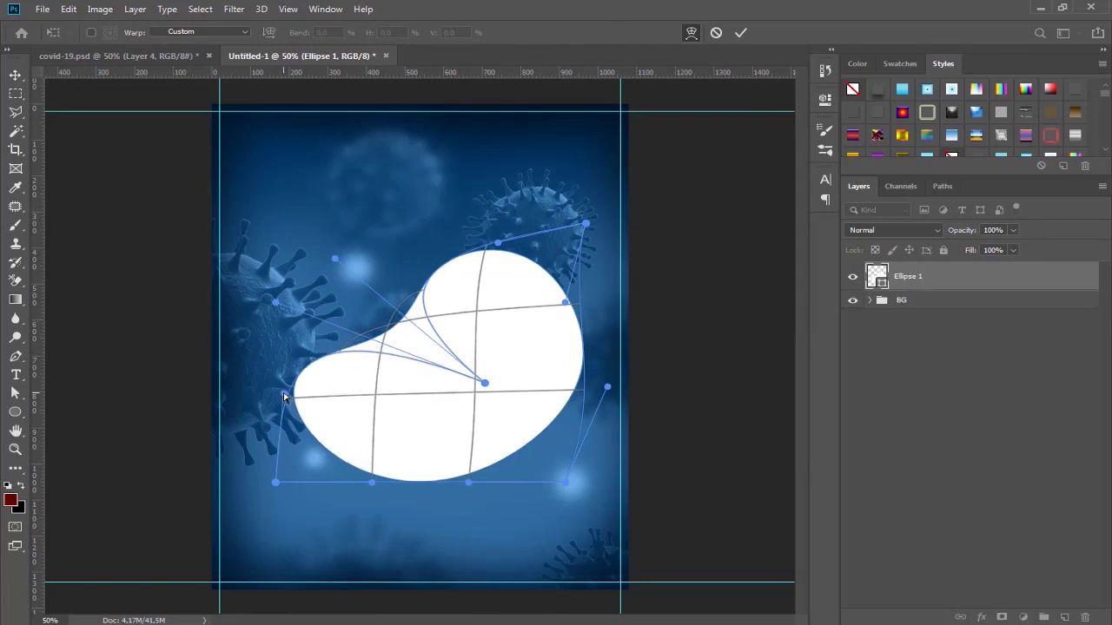
pyautogui.moveTo(607, 386); pyautogui.dragTo(596, 379)
pyautogui.moveTo(584, 224); pyautogui.dragTo(584, 205)
pyautogui.click(735, 32)
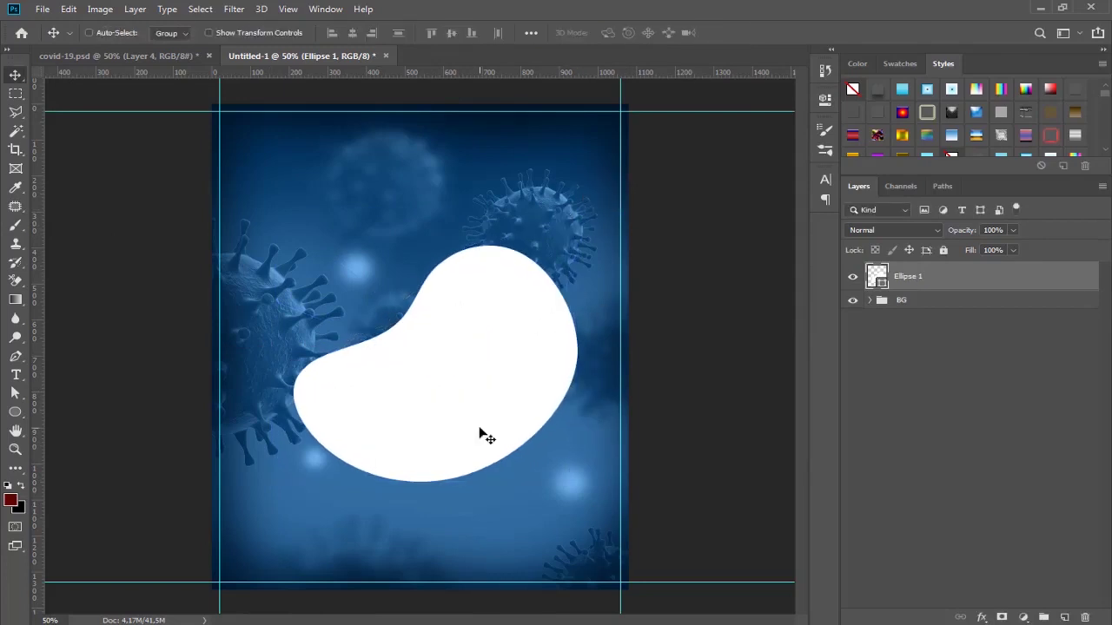
# Re-warp the bean outward on its left and right sides, then duplicate it as Ellipse 1 copy
pyautogui.hotkey('ctrl', 't')
pyautogui.click(691, 33)
pyautogui.moveTo(293, 246); pyautogui.dragTo(250, 258)
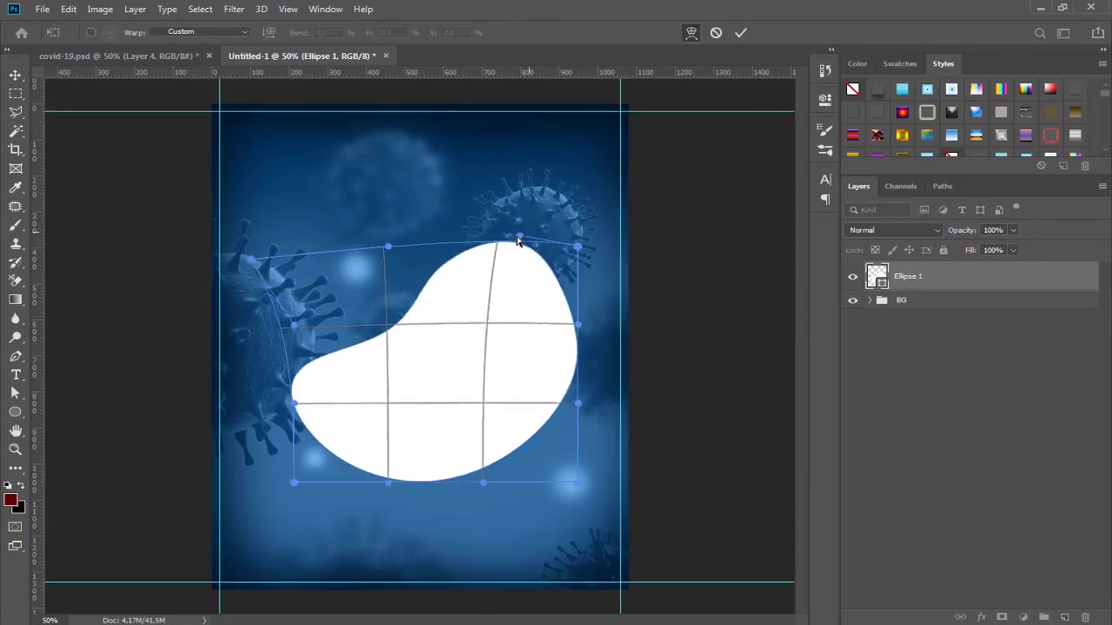
pyautogui.moveTo(294, 481); pyautogui.dragTo(240, 477)
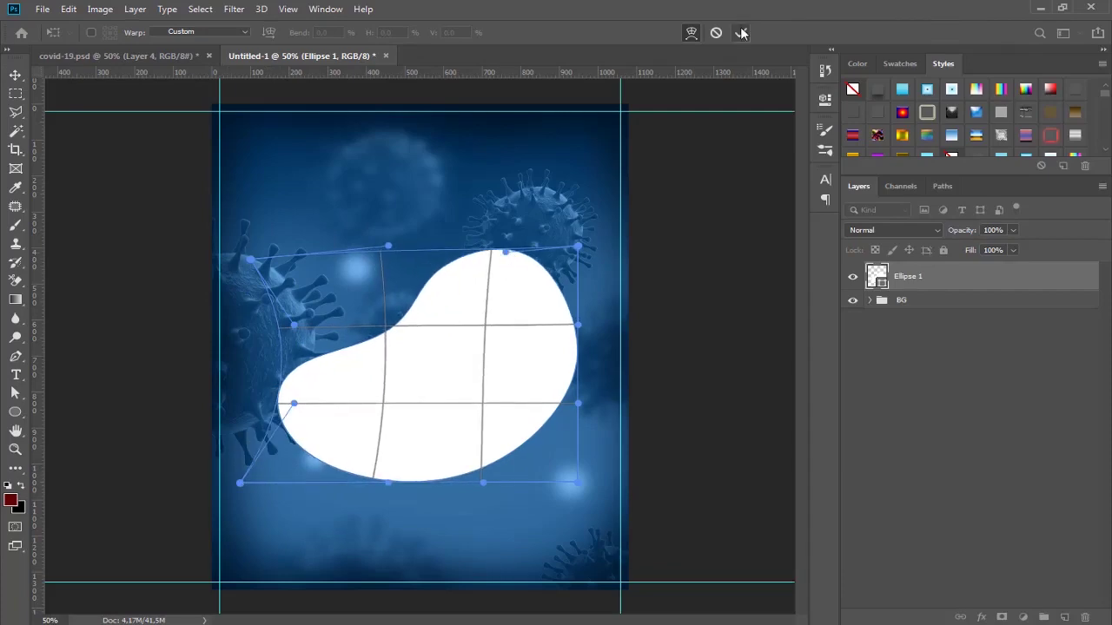
pyautogui.rightClick(523, 395)
pyautogui.click(502, 487)
pyautogui.moveTo(596, 295); pyautogui.dragTo(586, 340)
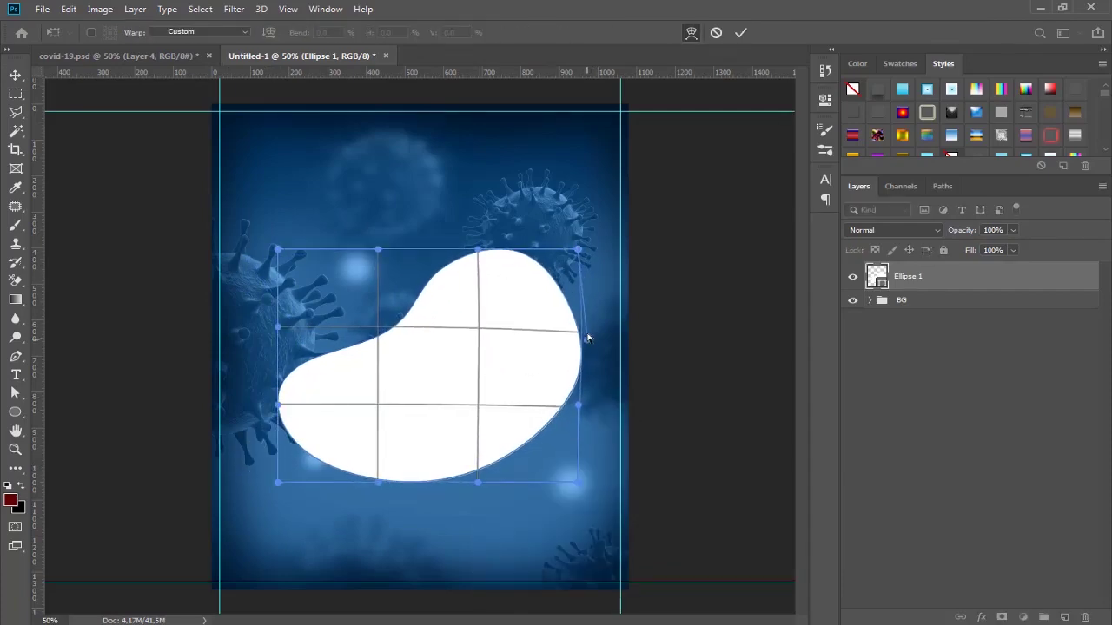
pyautogui.press('Return')
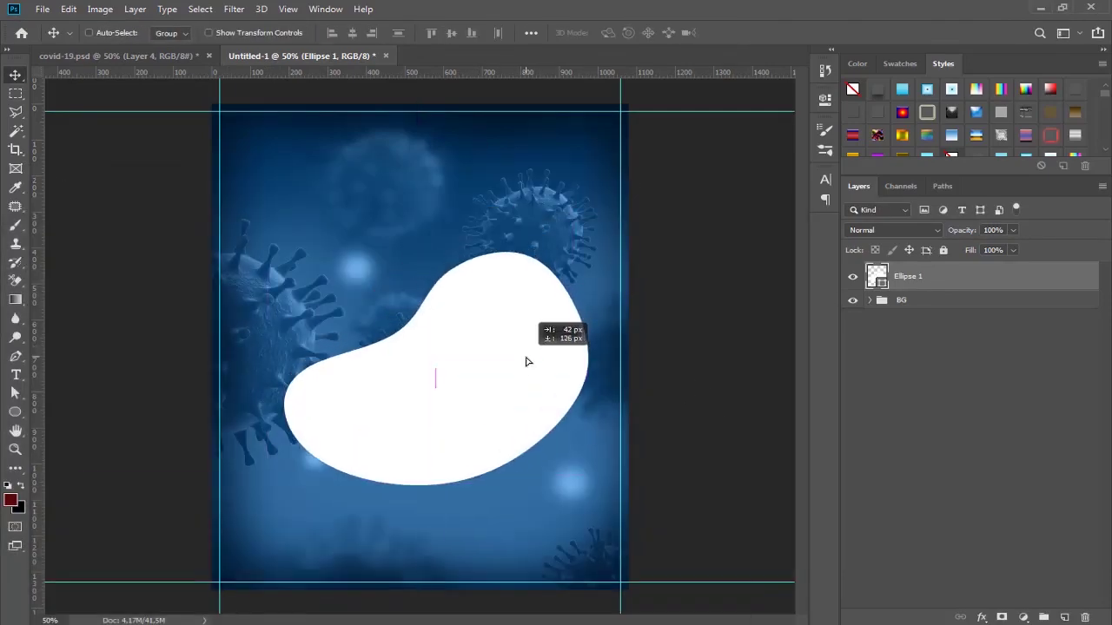
pyautogui.keyDown('alt'); pyautogui.moveTo(526, 360); pyautogui.dragTo(532, 362); pyautogui.keyUp('alt')
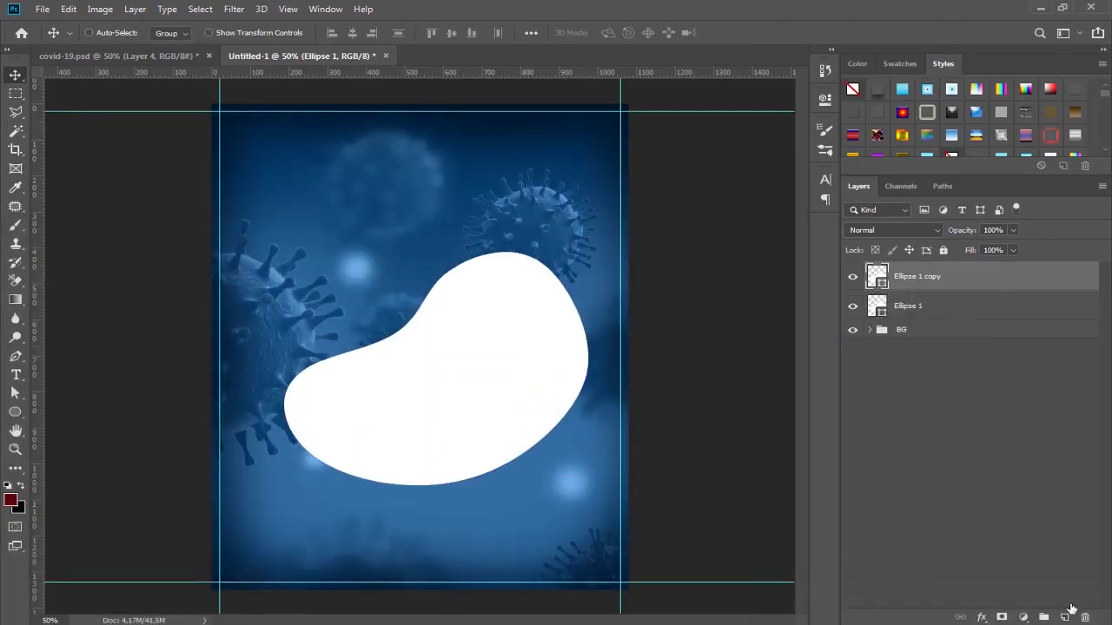
# Fill Ellipse 1 copy with black and nudge it slightly upward
pyautogui.click(15, 411)
pyautogui.click(155, 33)
pyautogui.click(87, 104)
pyautogui.press('v')
pyautogui.moveTo(494, 300); pyautogui.dragTo(495, 291)
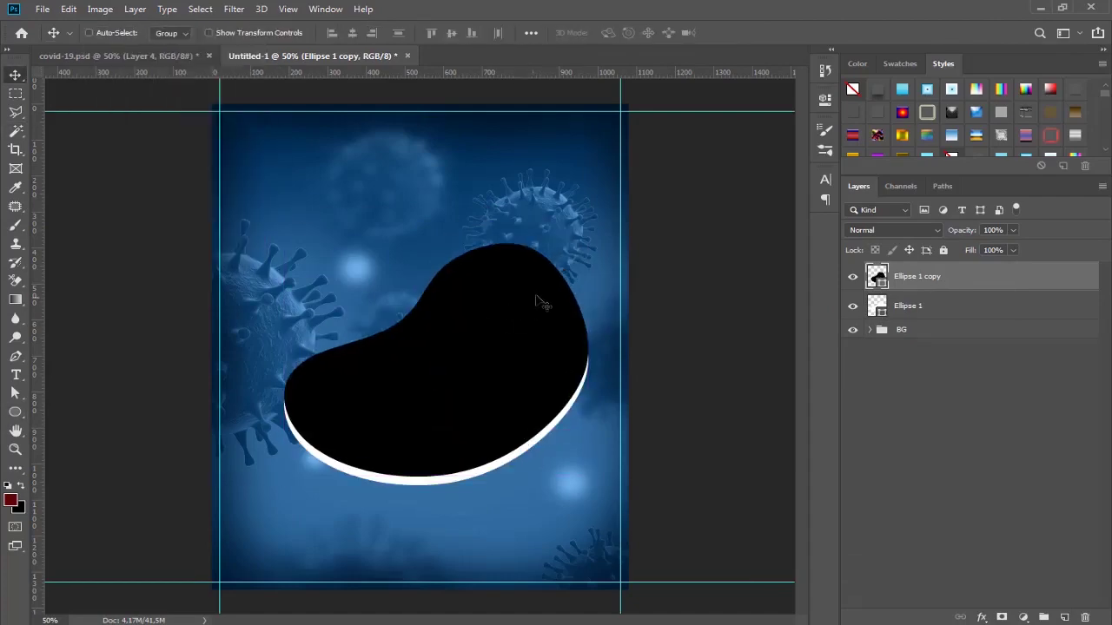
# Give the copy an 8 px light blue (0087ff) Stroke style and set its Fill to 0%
pyautogui.click(1023, 617)
pyautogui.click(981, 616)
pyautogui.click(1003, 513)
pyautogui.click(858, 262)
pyautogui.click(529, 385)
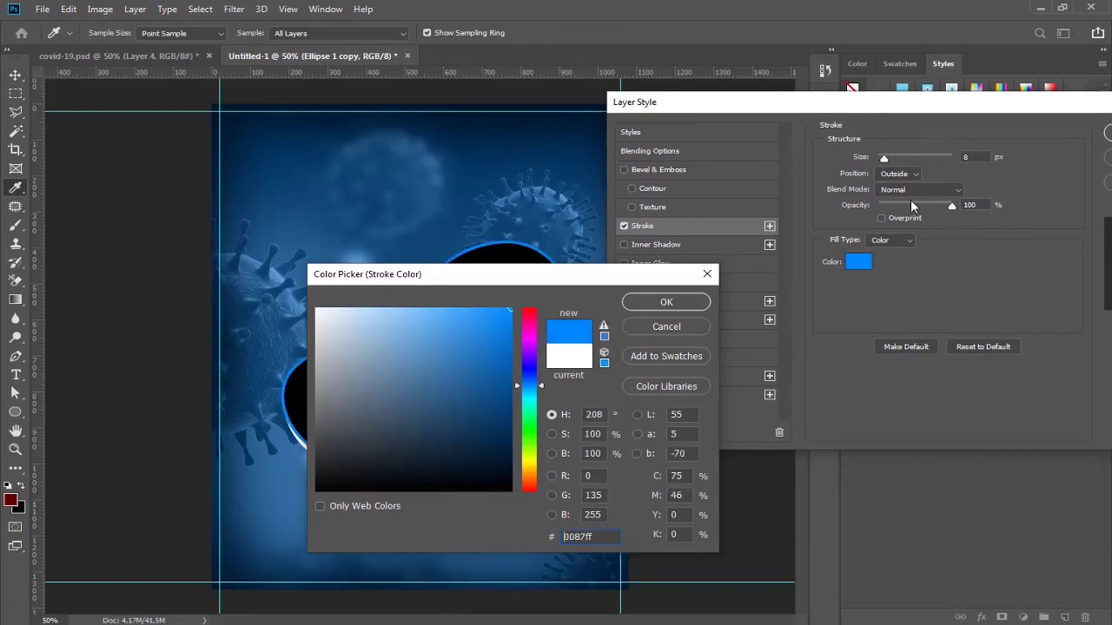
pyautogui.click(455, 316)
pyautogui.click(666, 302)
pyautogui.press('Return')
pyautogui.hotkey('shift', '0')
pyautogui.hotkey('shift', '0')
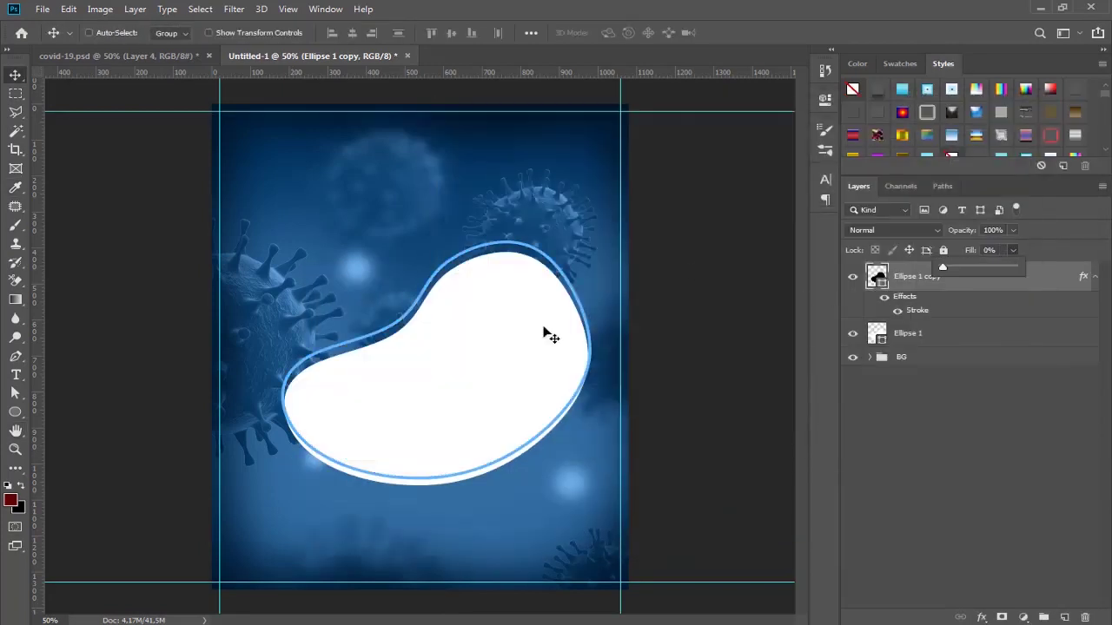
# Move the outline down and rotate it about 8 degrees around the white blob
pyautogui.moveTo(369, 322); pyautogui.dragTo(369, 343)
pyautogui.hotkey('ctrl', 't')
pyautogui.moveTo(608, 252); pyautogui.dragTo(596, 229)
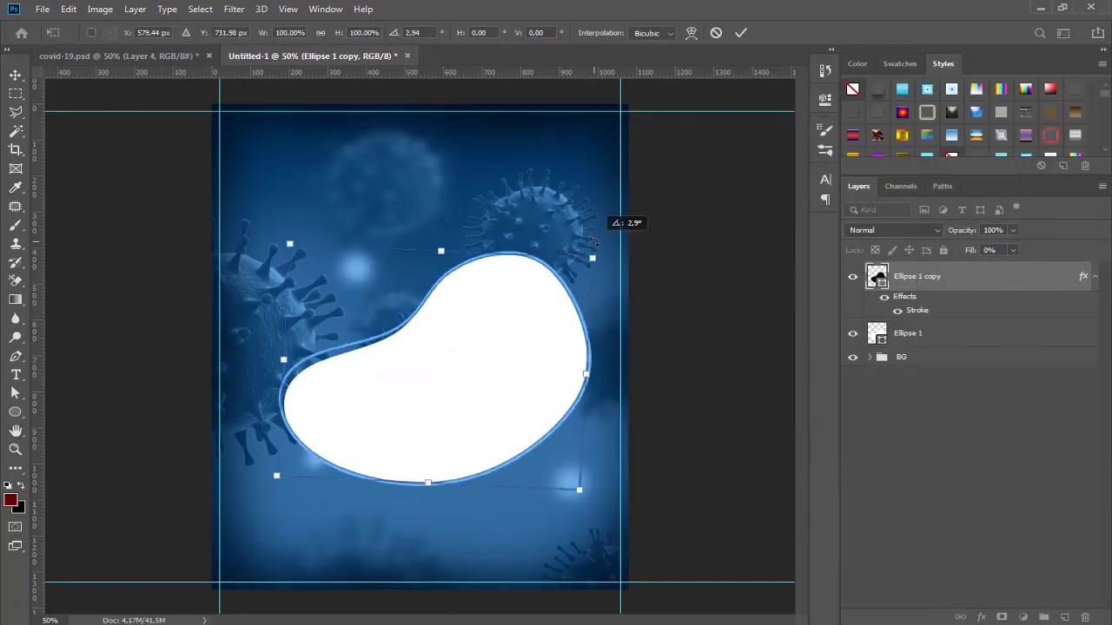
pyautogui.moveTo(556, 408)
pyautogui.mouseDown()
pyautogui.moveTo(563, 418)
pyautogui.moveTo(466, 471)
pyautogui.mouseUp()
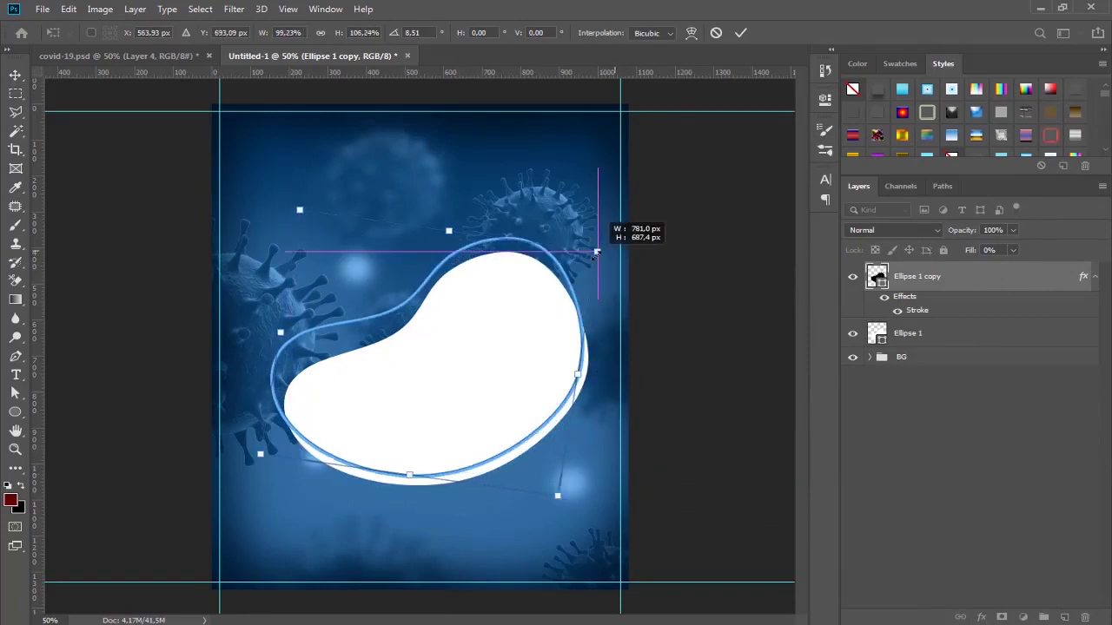
pyautogui.moveTo(596, 249); pyautogui.dragTo(586, 231)
pyautogui.moveTo(589, 310); pyautogui.dragTo(588, 477)
pyautogui.moveTo(541, 435); pyautogui.dragTo(541, 427)
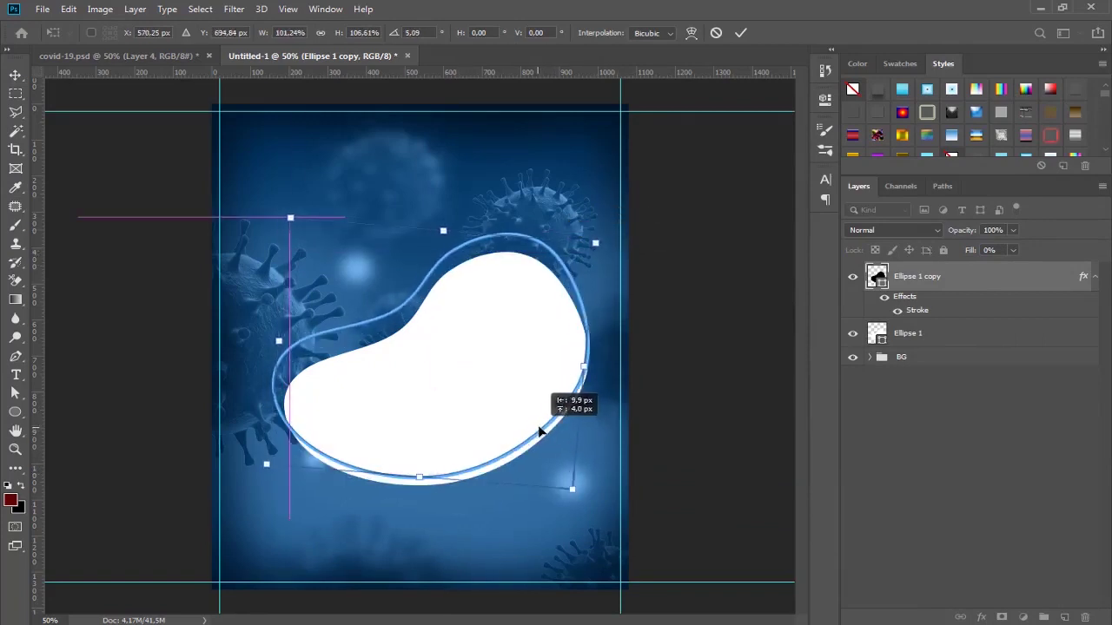
pyautogui.moveTo(580, 238)
pyautogui.mouseDown()
pyautogui.moveTo(544, 211)
pyautogui.moveTo(584, 239)
pyautogui.moveTo(608, 213)
pyautogui.mouseUp()
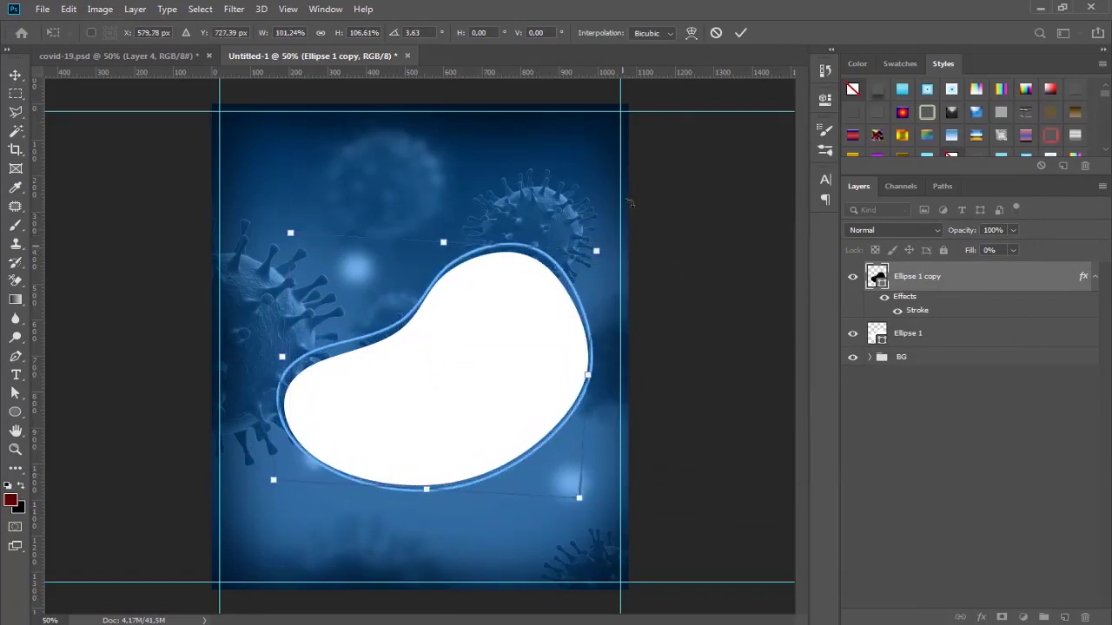
pyautogui.press('Return')
pyautogui.click(1094, 276)
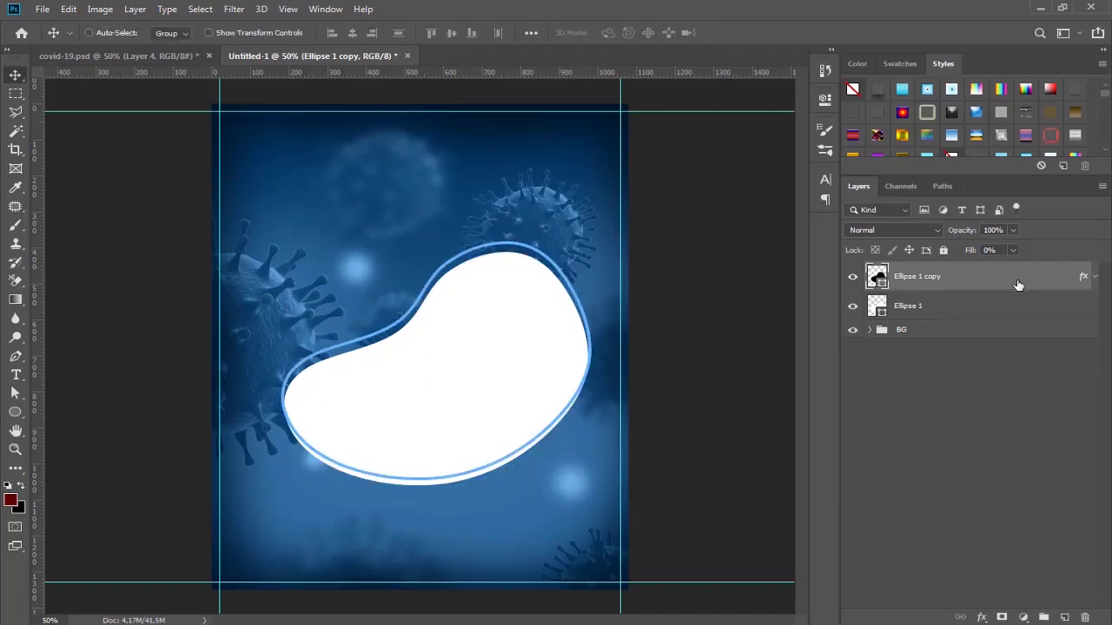
# Place the blk-doctor image embedded, flipped horizontally, and position it over the white blob
pyautogui.click(40, 9)
pyautogui.click(87, 290)
pyautogui.click(328, 121)
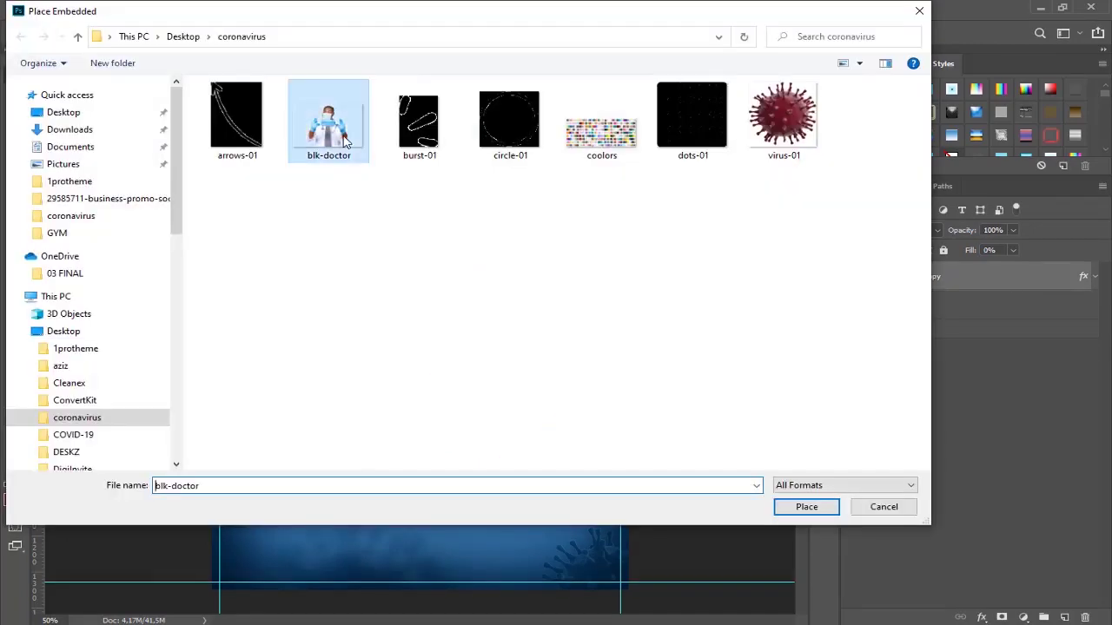
pyautogui.click(805, 507)
pyautogui.moveTo(406, 305); pyautogui.dragTo(423, 277)
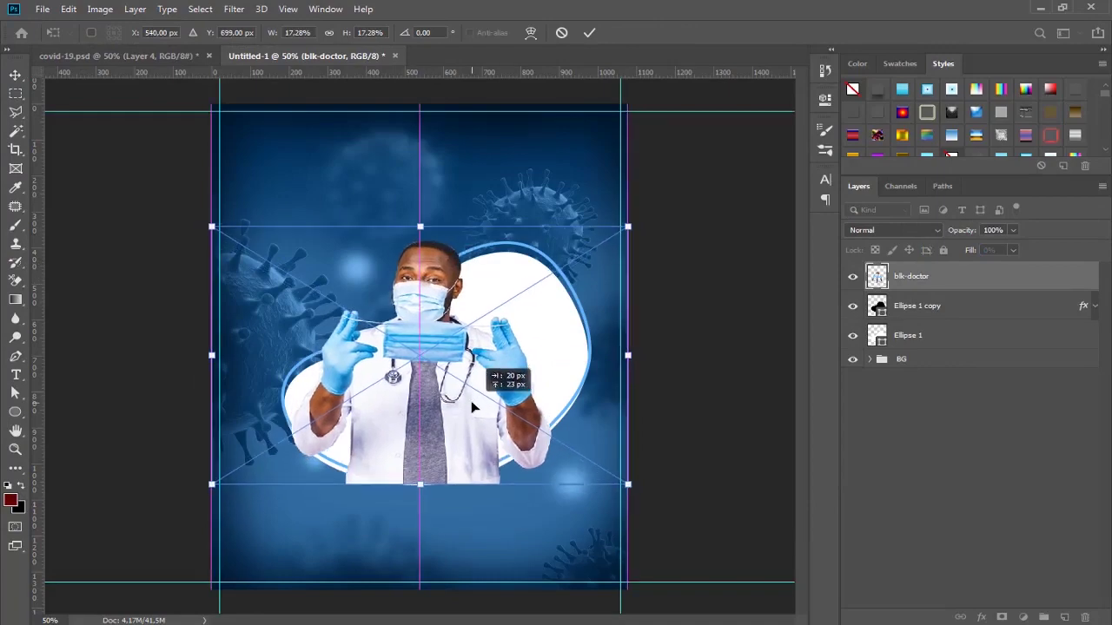
pyautogui.rightClick(471, 392)
pyautogui.press('Escape')
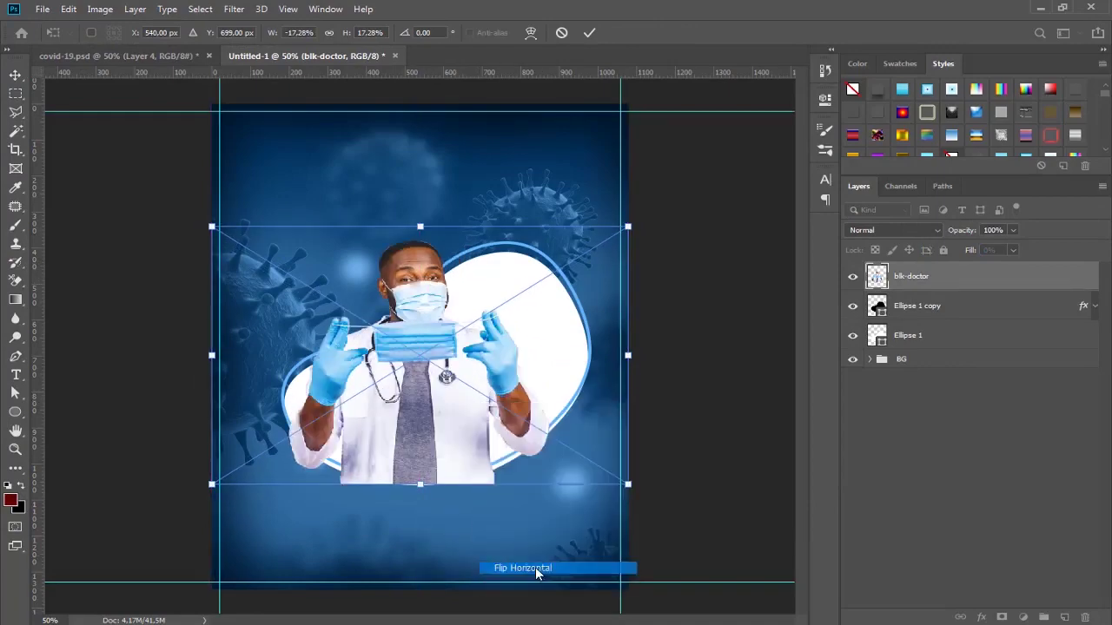
pyautogui.moveTo(470, 409); pyautogui.dragTo(461, 408)
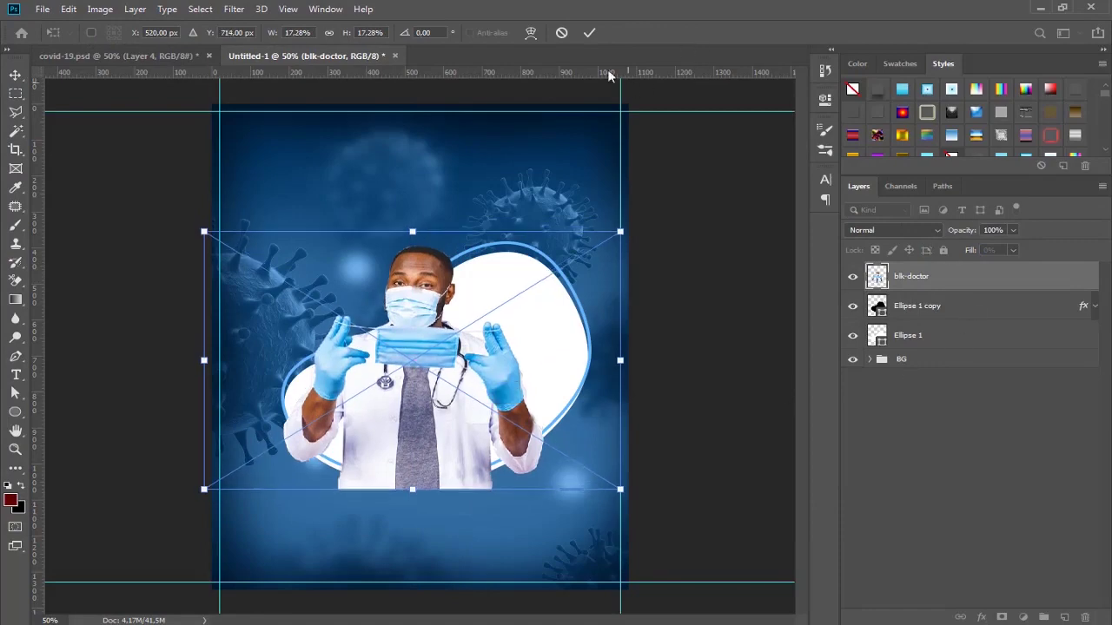
pyautogui.click(589, 32)
# Convert the blk-doctor layer to a Smart Object
pyautogui.scroll(5, 435, 376)
pyautogui.scroll(-2, 379, 189)
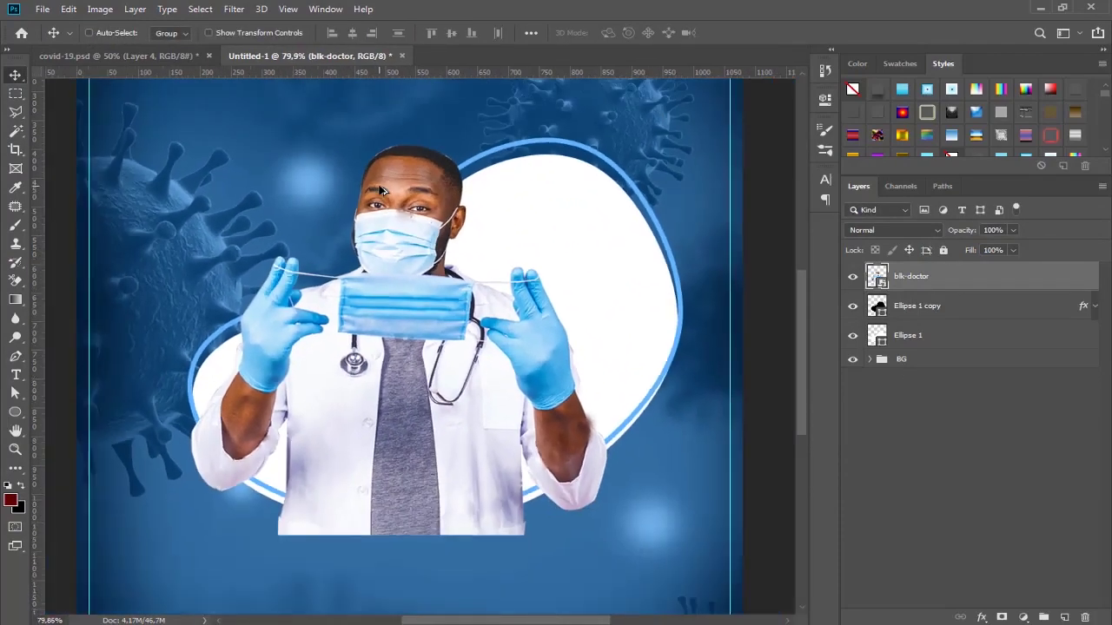
pyautogui.scroll(-2, 379, 189)
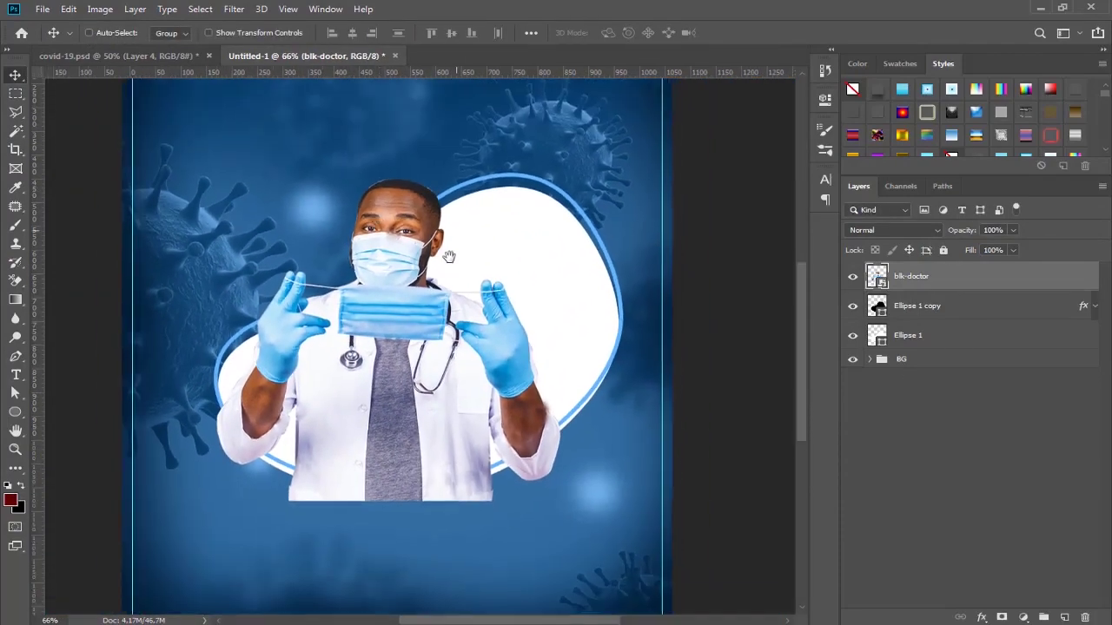
pyautogui.rightClick(936, 282)
pyautogui.click(791, 163)
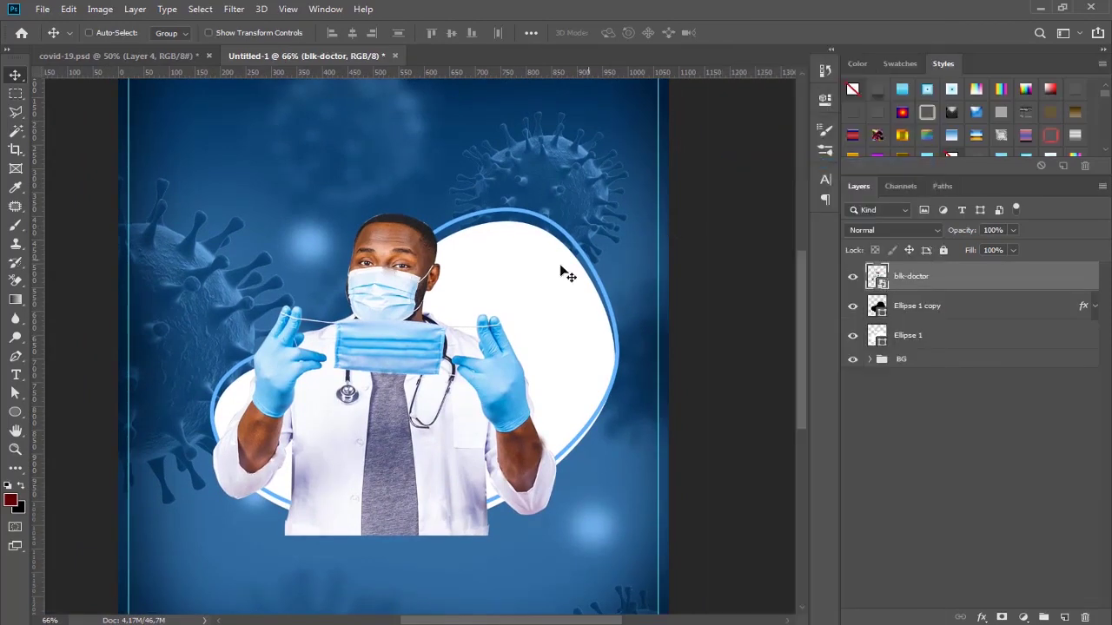
pyautogui.scroll(-1, 460, 301)
pyautogui.click(234, 9)
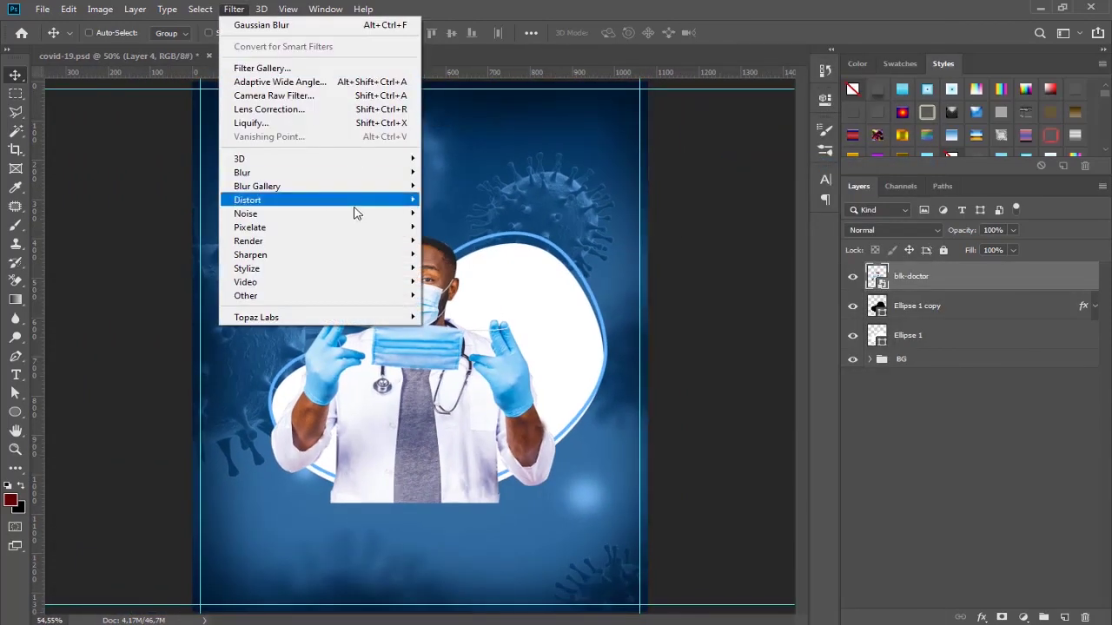
# Apply Camera Raw to the doctor: Vibrance +17, Texture +18, Clarity +18, Sharpening Amount 23
pyautogui.click(300, 99)
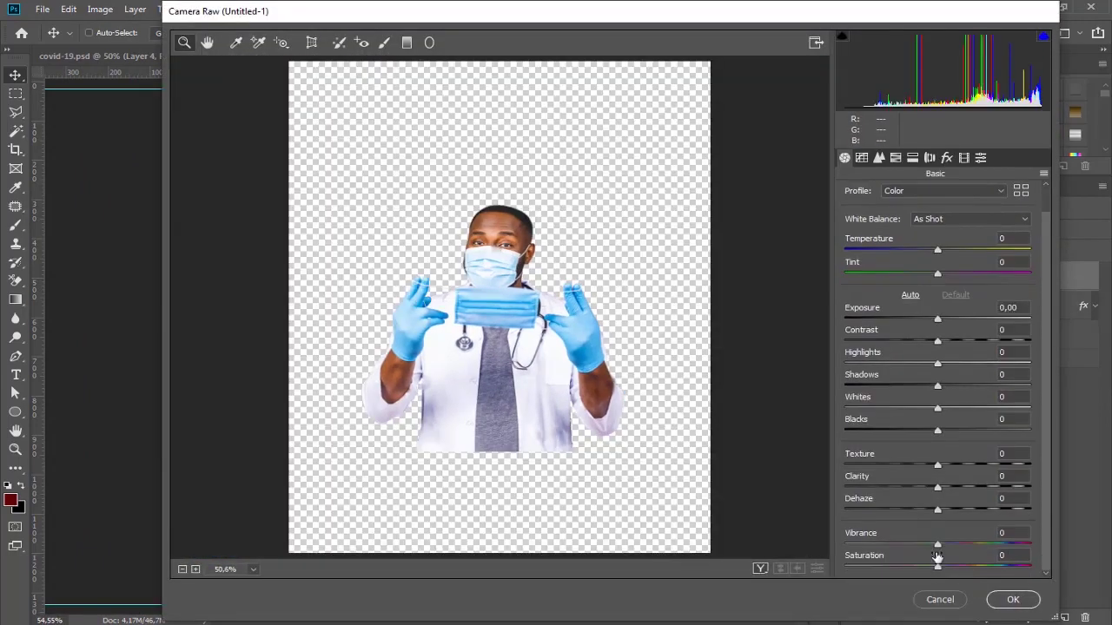
pyautogui.moveTo(937, 545); pyautogui.dragTo(953, 545)
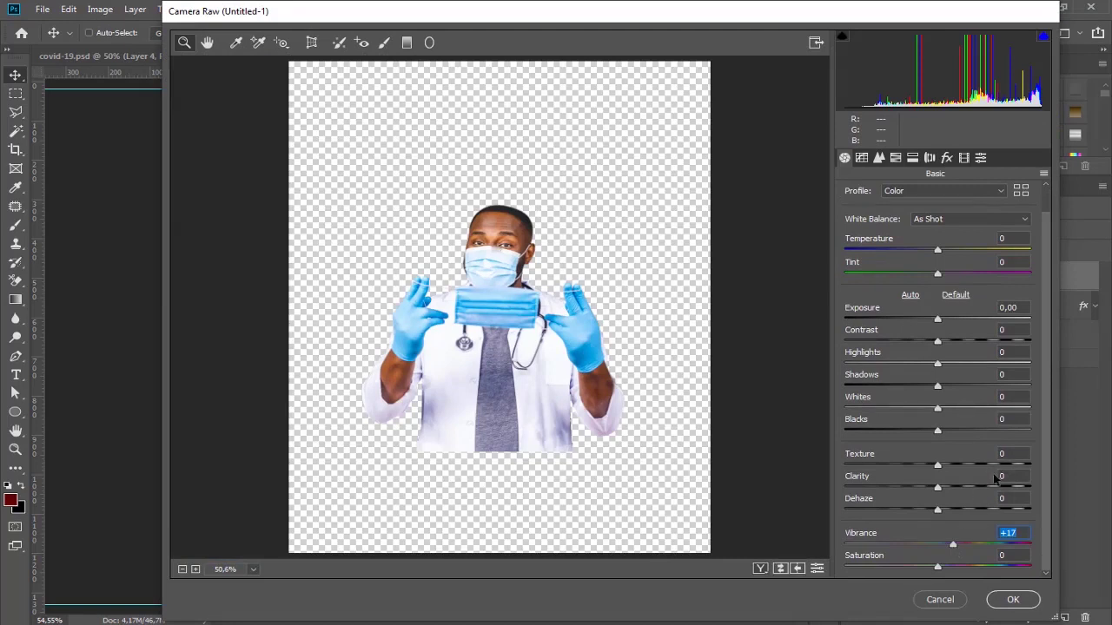
pyautogui.click(955, 468)
pyautogui.click(954, 487)
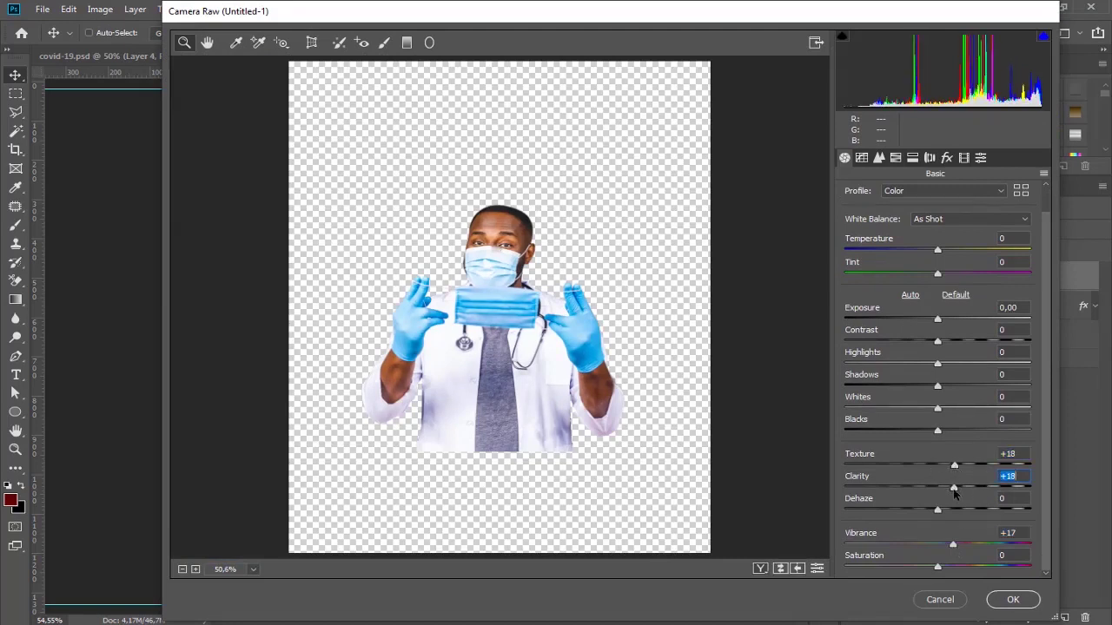
pyautogui.click(878, 158)
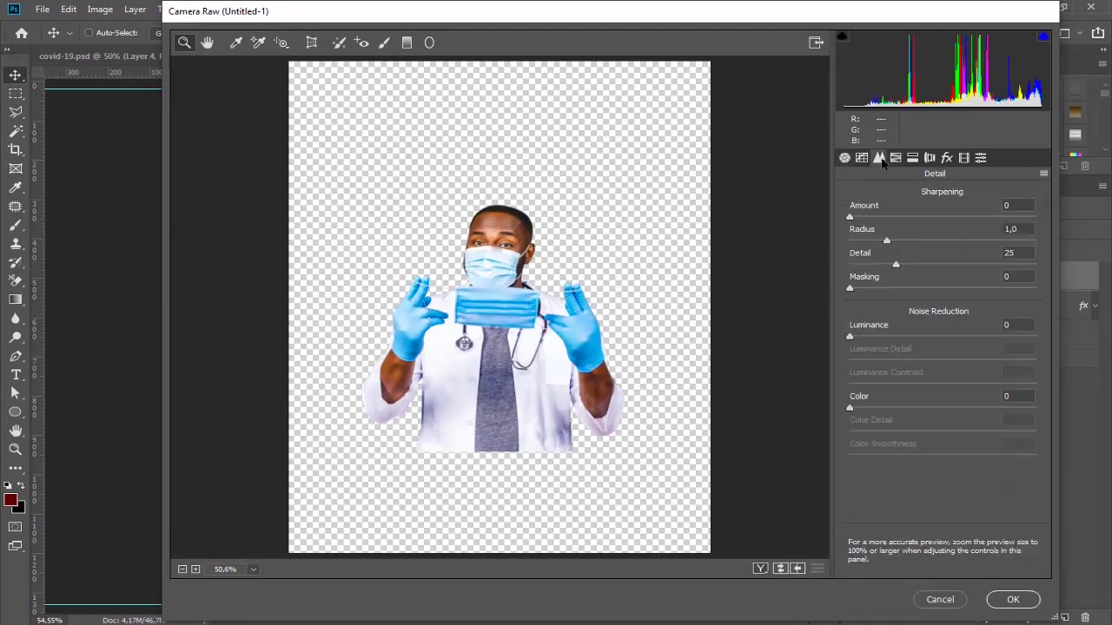
pyautogui.write('3')
pyautogui.write('30')
pyautogui.click(1012, 599)
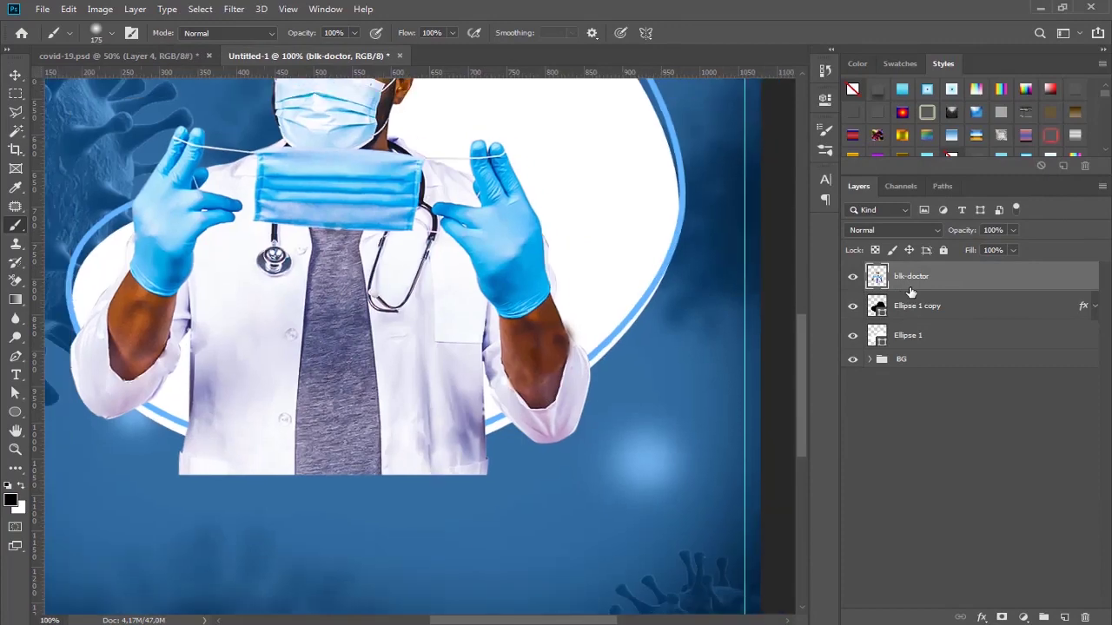
# Add a layer mask to blk-doctor and select everything outside the Ellipse 1 shape
pyautogui.hotkey('ctrl', '-')
pyautogui.click(1001, 617)
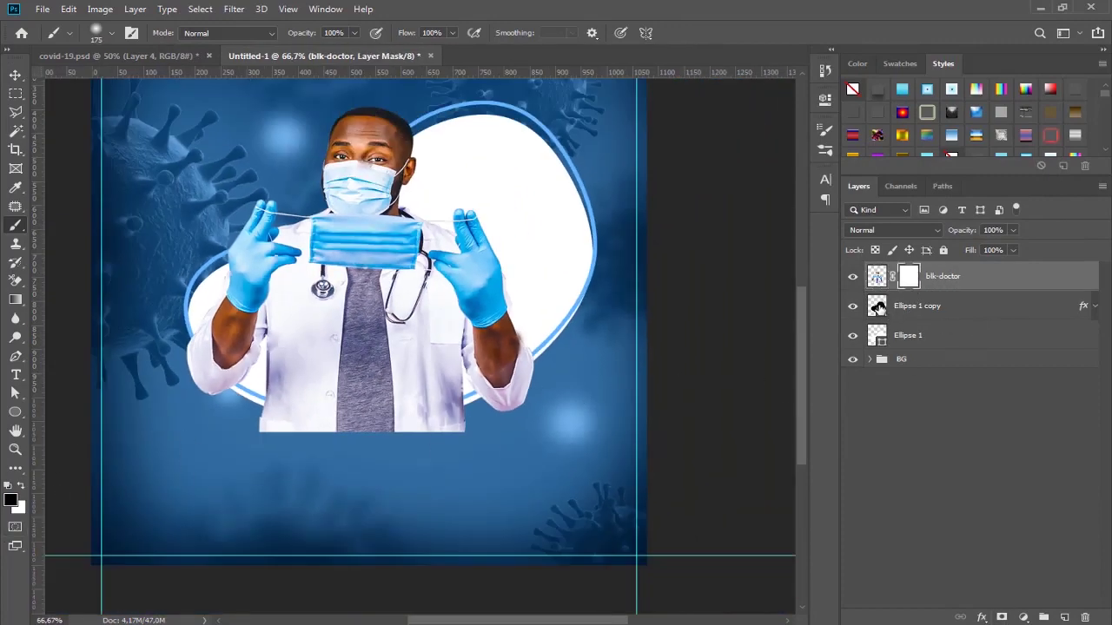
pyautogui.keyDown('ctrl'); pyautogui.click(877, 336); pyautogui.keyUp('ctrl')
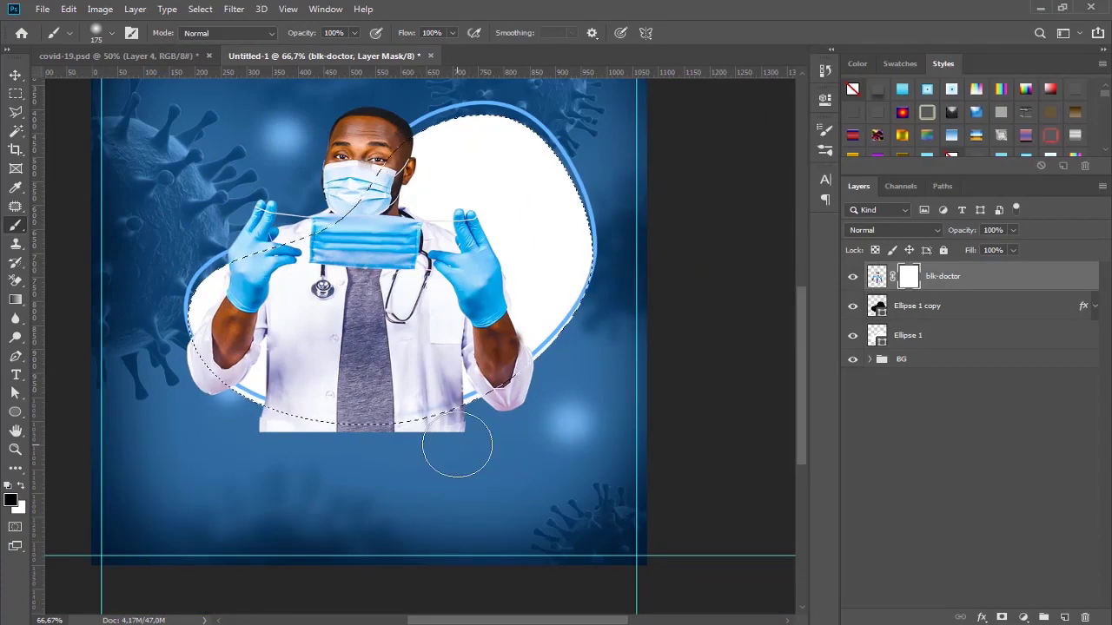
pyautogui.scroll(4, 457, 444)
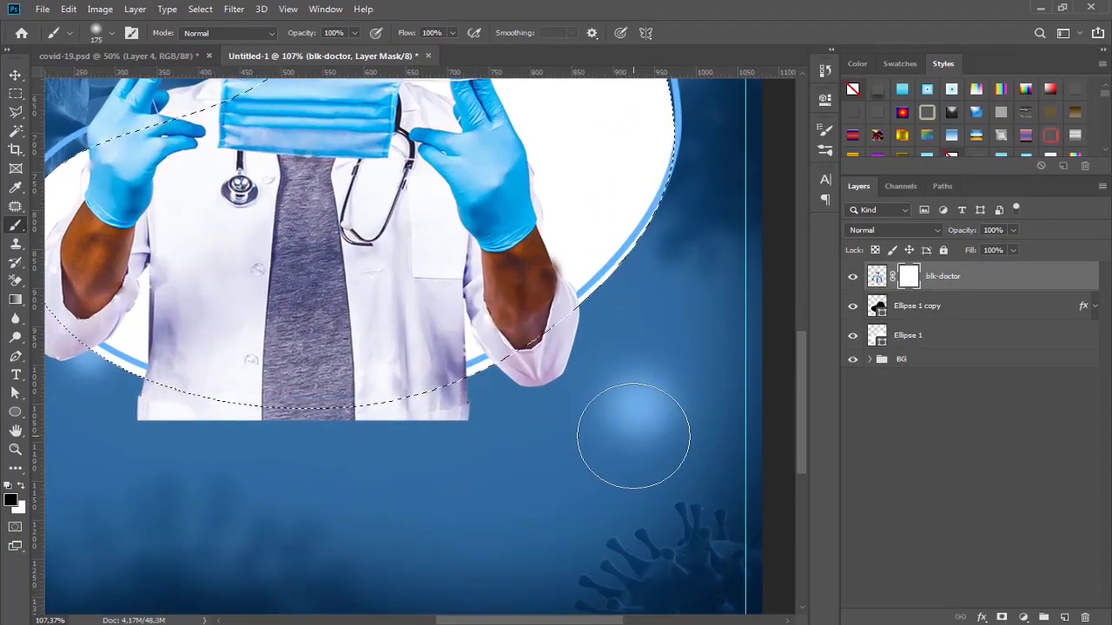
pyautogui.hotkey('ctrl', 'd')
pyautogui.scroll(-5, 645, 420)
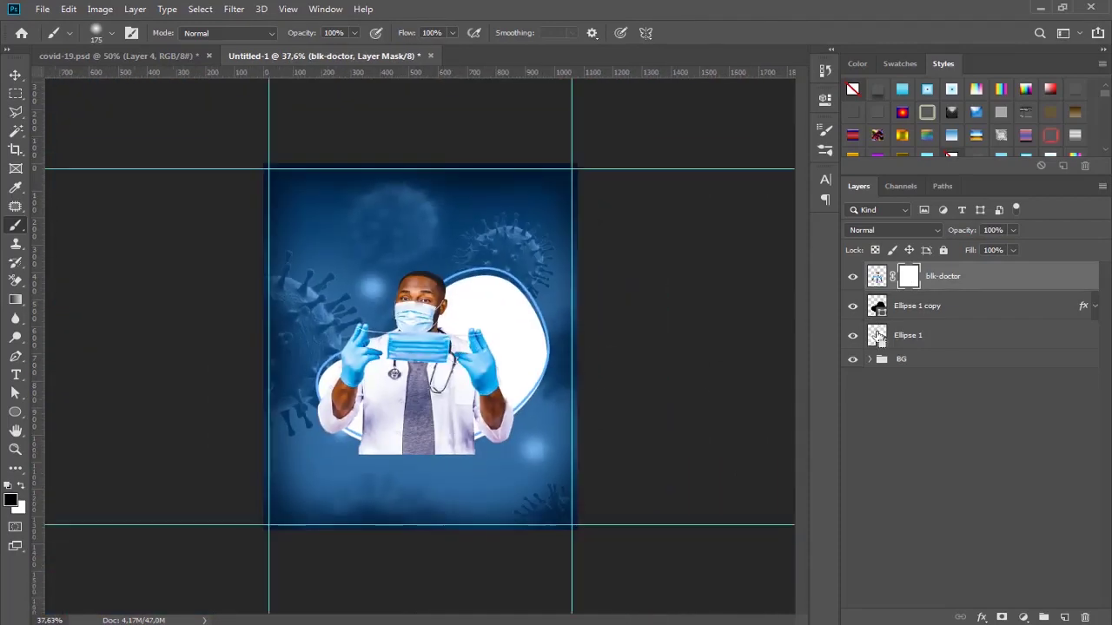
pyautogui.keyDown('ctrl'); pyautogui.click(877, 336); pyautogui.keyUp('ctrl')
pyautogui.hotkey('ctrl', 'shift', 'i')
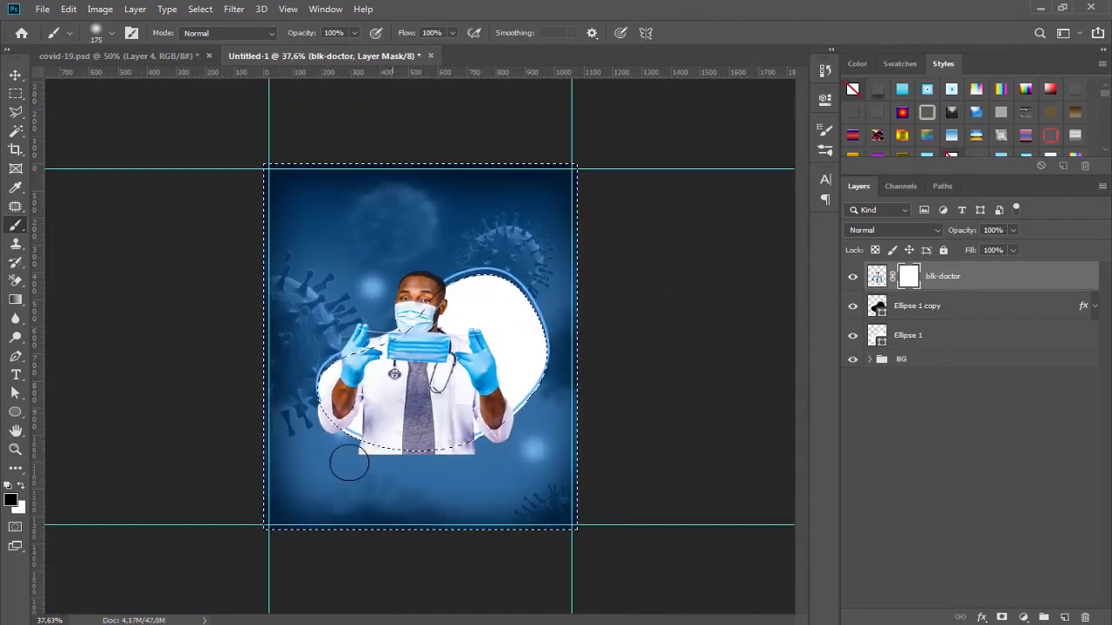
# Paint black on the blk-doctor mask to hide the photo below the ellipse
pyautogui.scroll(2, 418, 359)
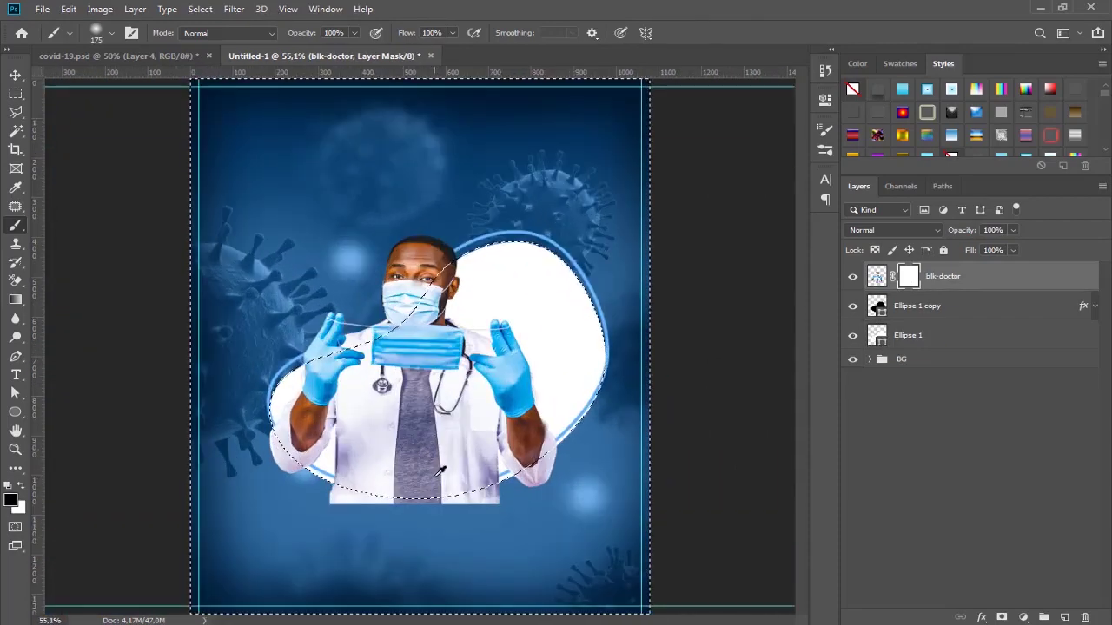
pyautogui.moveTo(469, 516)
pyautogui.mouseDown()
pyautogui.moveTo(484, 528)
pyautogui.moveTo(489, 514)
pyautogui.moveTo(359, 521)
pyautogui.moveTo(380, 521)
pyautogui.moveTo(323, 496)
pyautogui.mouseUp()
pyautogui.hotkey('ctrl', 'z')
pyautogui.click(877, 277)
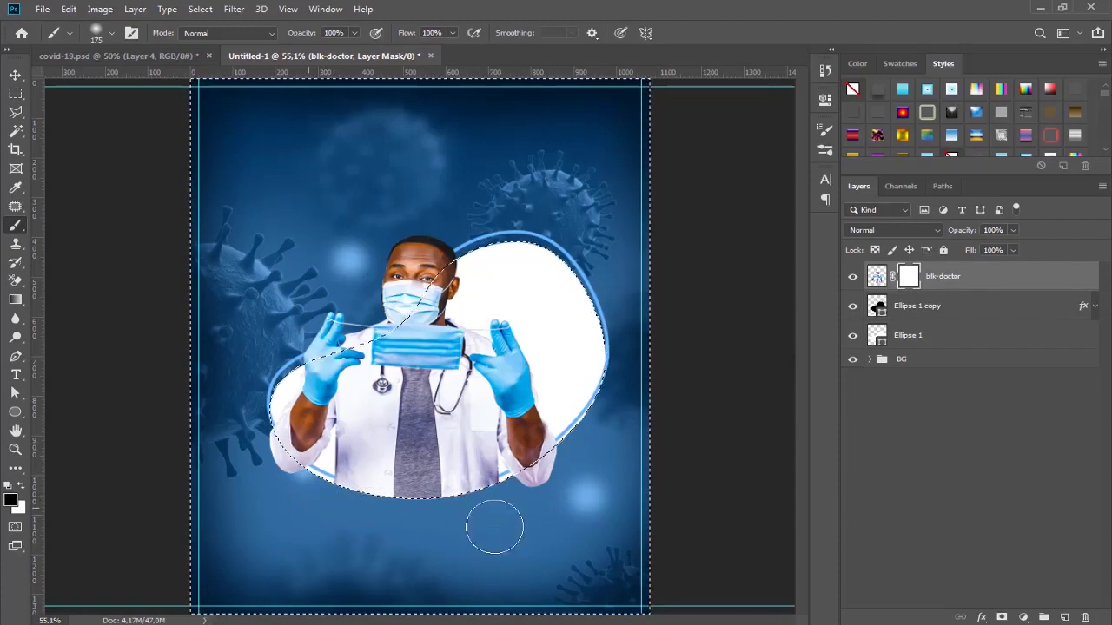
pyautogui.scroll(4, 368, 500)
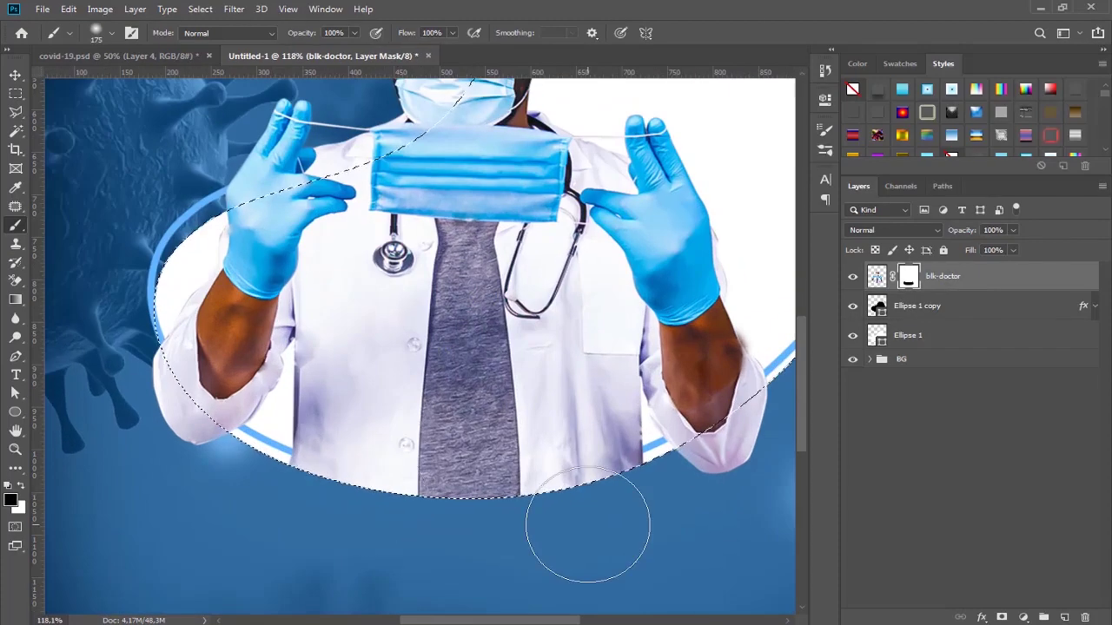
pyautogui.scroll(-2, 587, 525)
pyautogui.scroll(-2, 590, 522)
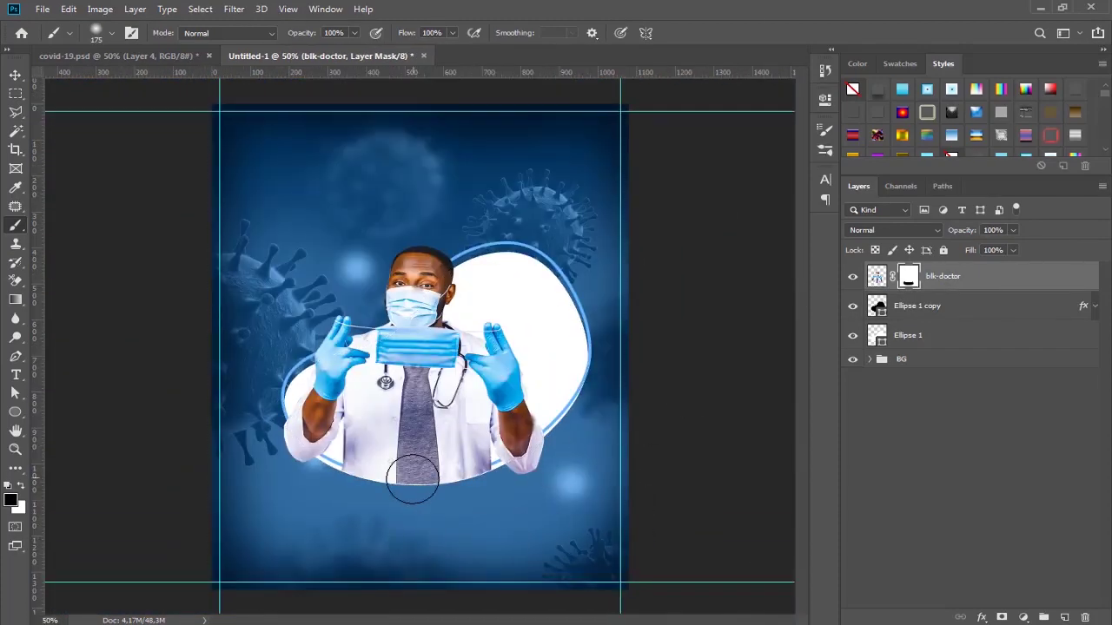
pyautogui.scroll(2, 412, 478)
pyautogui.scroll(-1, 607, 391)
# Apply the blk-doctor layer mask permanently to the photo
pyautogui.click(933, 333)
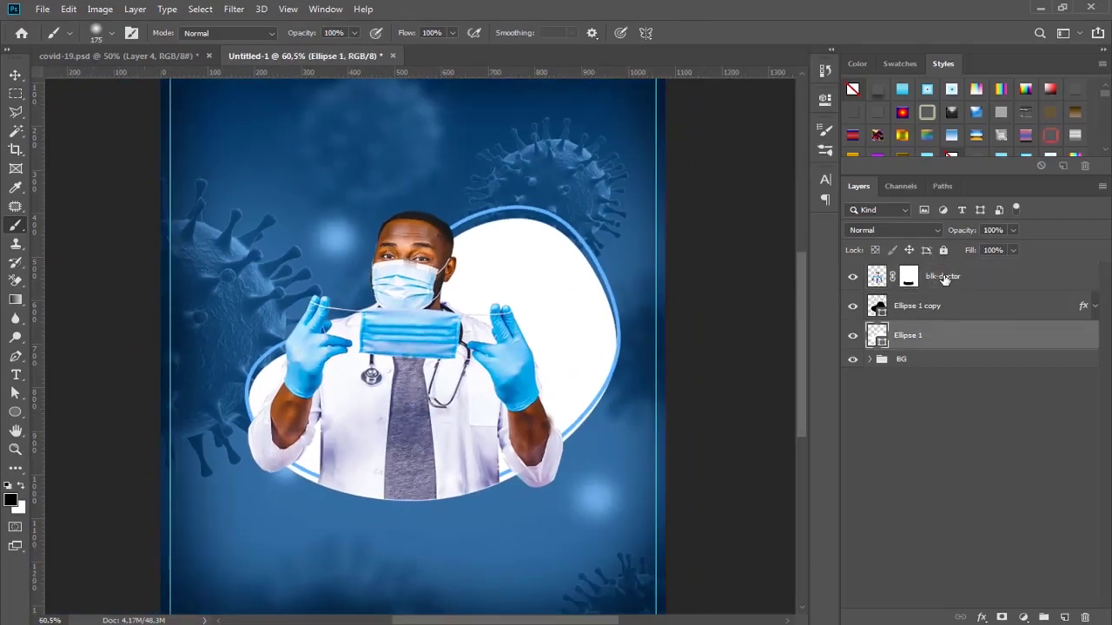
pyautogui.keyDown('shift'); pyautogui.click(946, 280); pyautogui.keyUp('shift')
pyautogui.hotkey('ctrl', 'g')
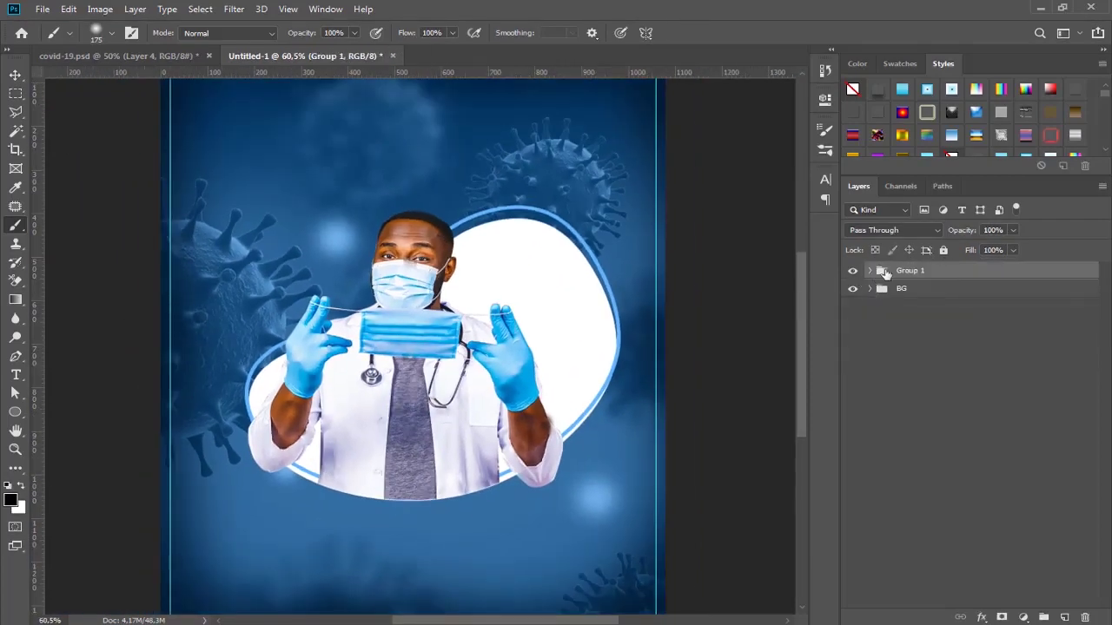
pyautogui.hotkey('ctrl', 'z')
pyautogui.rightClick(908, 276)
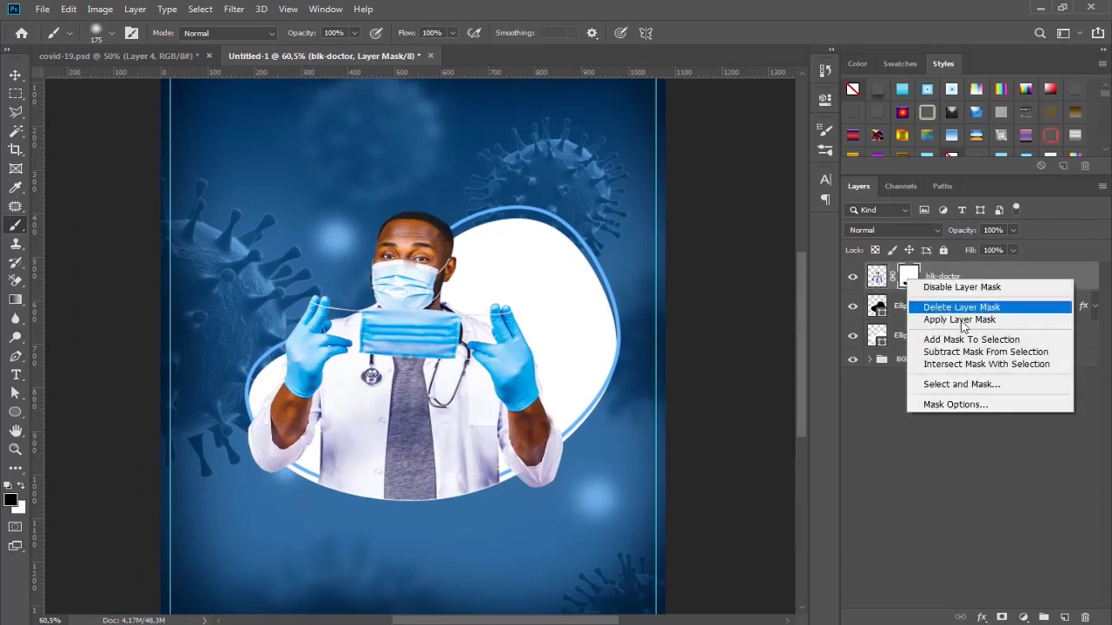
pyautogui.click(955, 317)
# Add a Color Balance adjustment with midtones red +22 and slightly adjusted shadows
pyautogui.click(1023, 617)
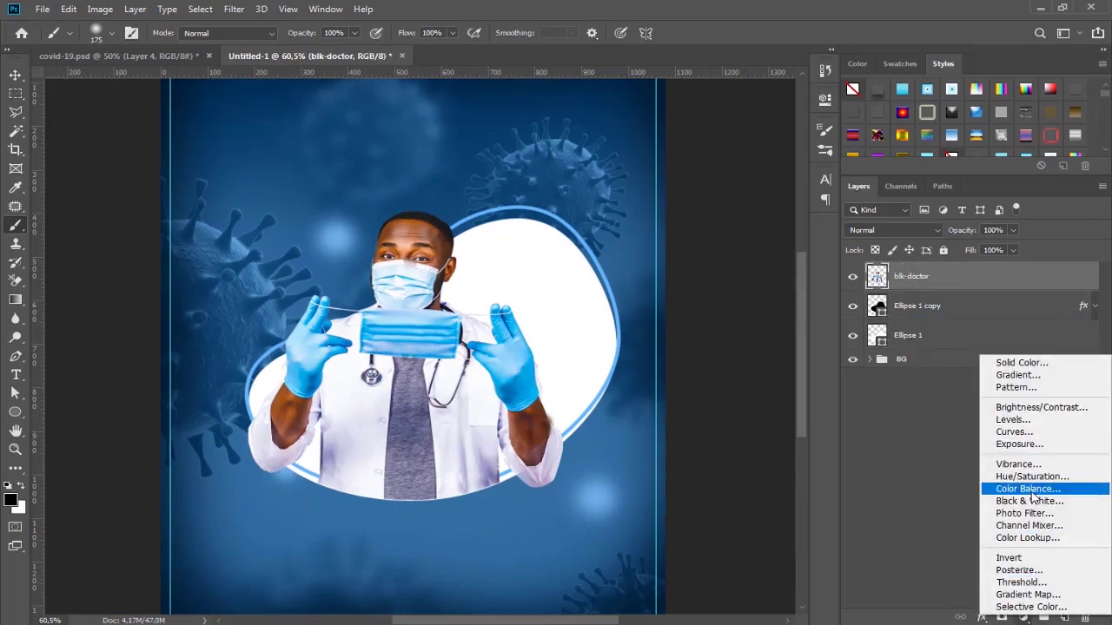
pyautogui.click(1033, 492)
pyautogui.click(777, 170)
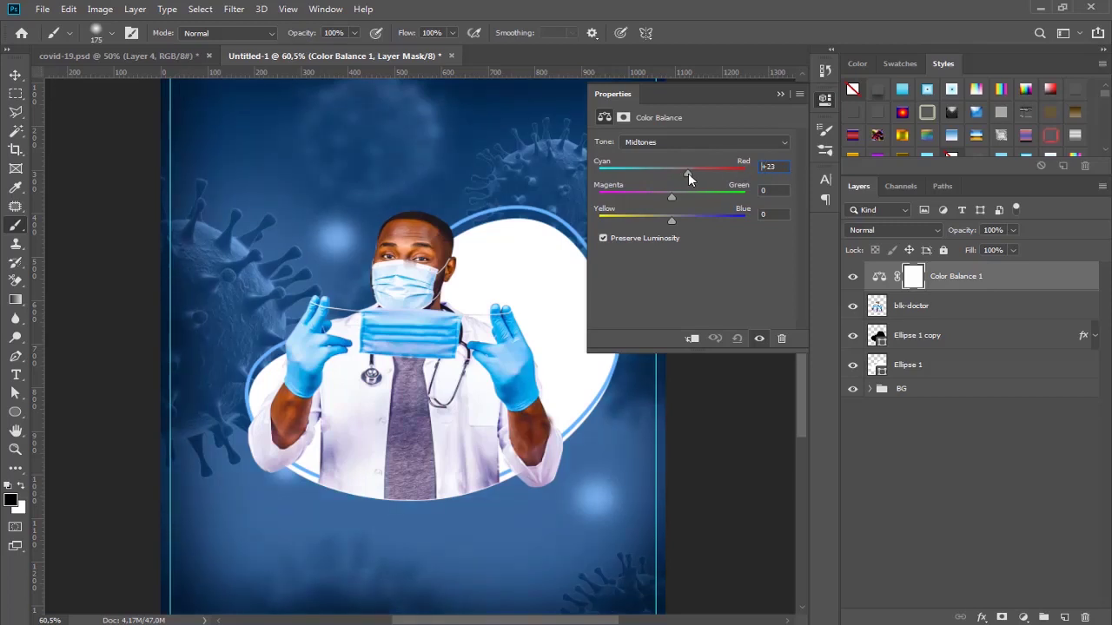
pyautogui.moveTo(688, 173); pyautogui.dragTo(687, 173)
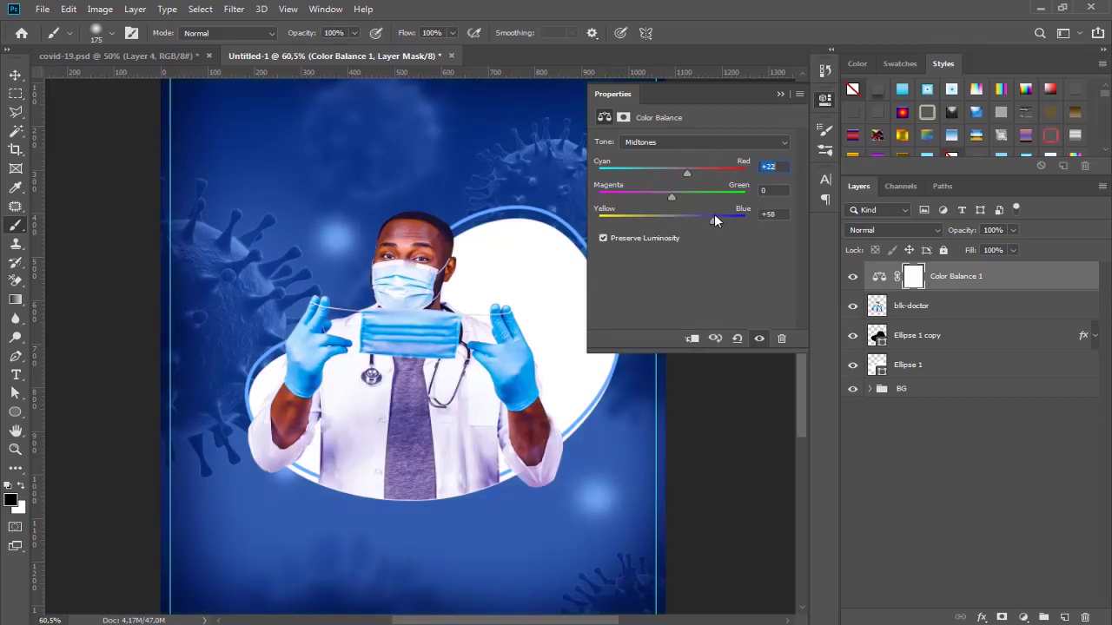
pyautogui.click(680, 144)
pyautogui.moveTo(672, 173); pyautogui.dragTo(673, 173)
pyautogui.moveTo(677, 218); pyautogui.dragTo(669, 222)
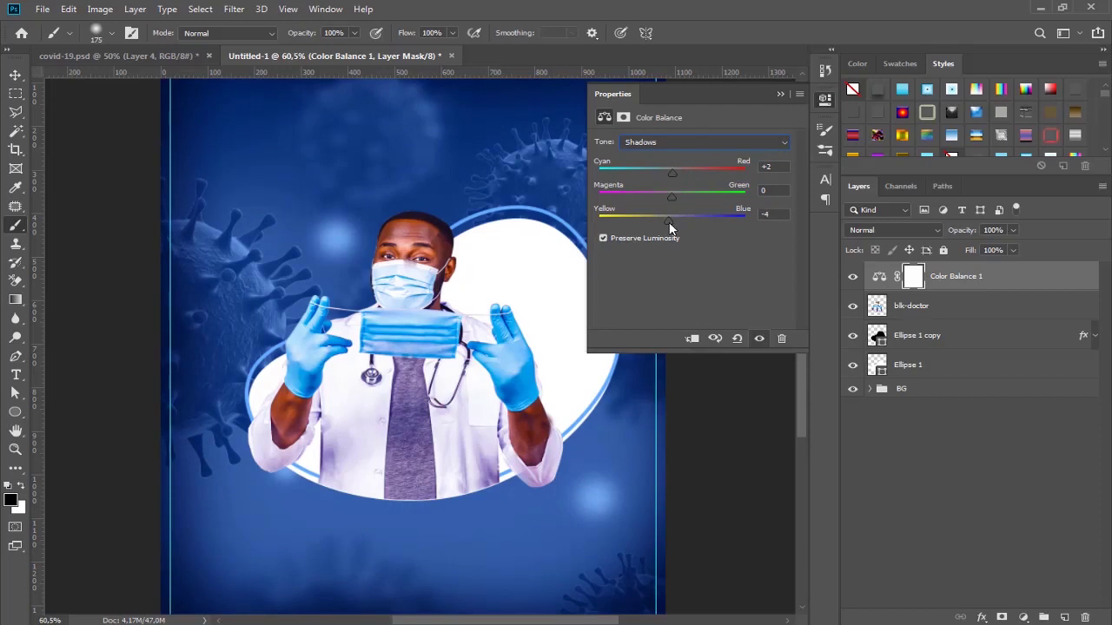
# Set Color Balance highlights to Red +13 and Blue +11, clipped to blk-doctor
pyautogui.click(695, 143)
pyautogui.click(691, 172)
pyautogui.moveTo(679, 175); pyautogui.dragTo(680, 174)
pyautogui.moveTo(691, 221); pyautogui.dragTo(680, 223)
pyautogui.click(692, 338)
pyautogui.click(779, 94)
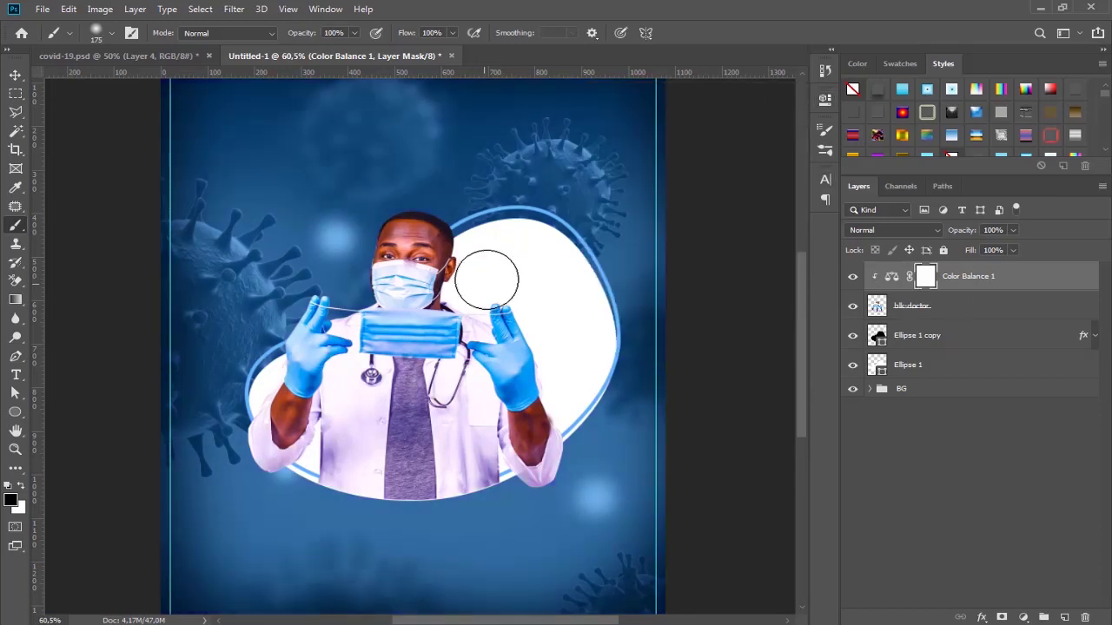
pyautogui.keyDown('alt'); pyautogui.scroll(-2, 487, 277); pyautogui.keyUp('alt')
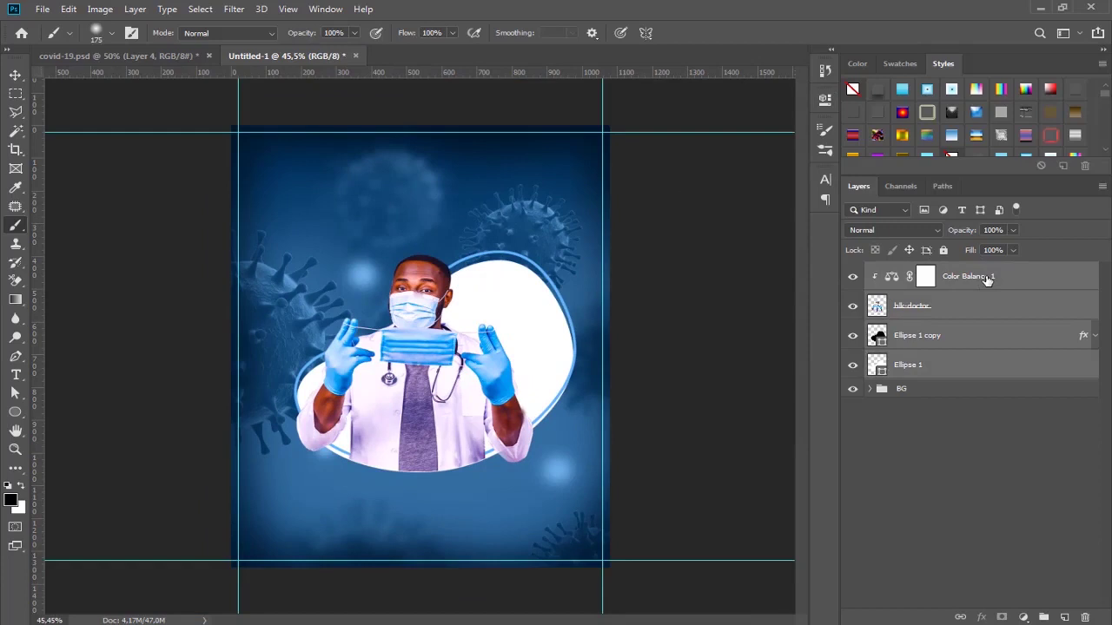
# Group Color Balance, blk-doctor and ellipse layers as SHAPE + PHOTO, then add empty Layer 3
pyautogui.hotkey('ctrl', 'g')
pyautogui.doubleClick(910, 271)
pyautogui.write('SHAPE + PHOTO')
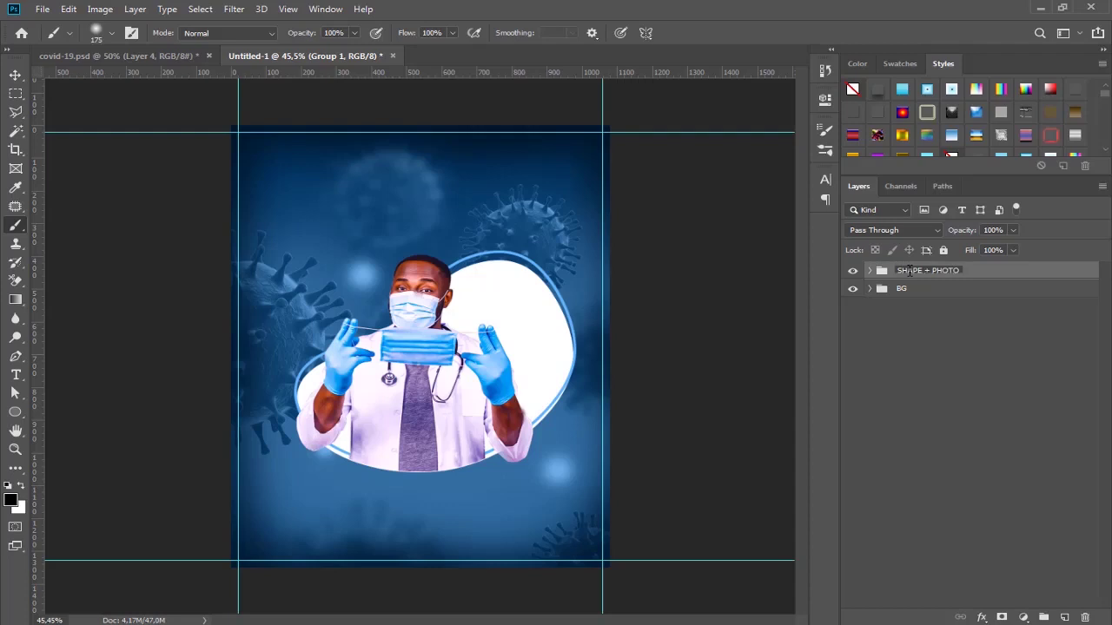
pyautogui.press('Return')
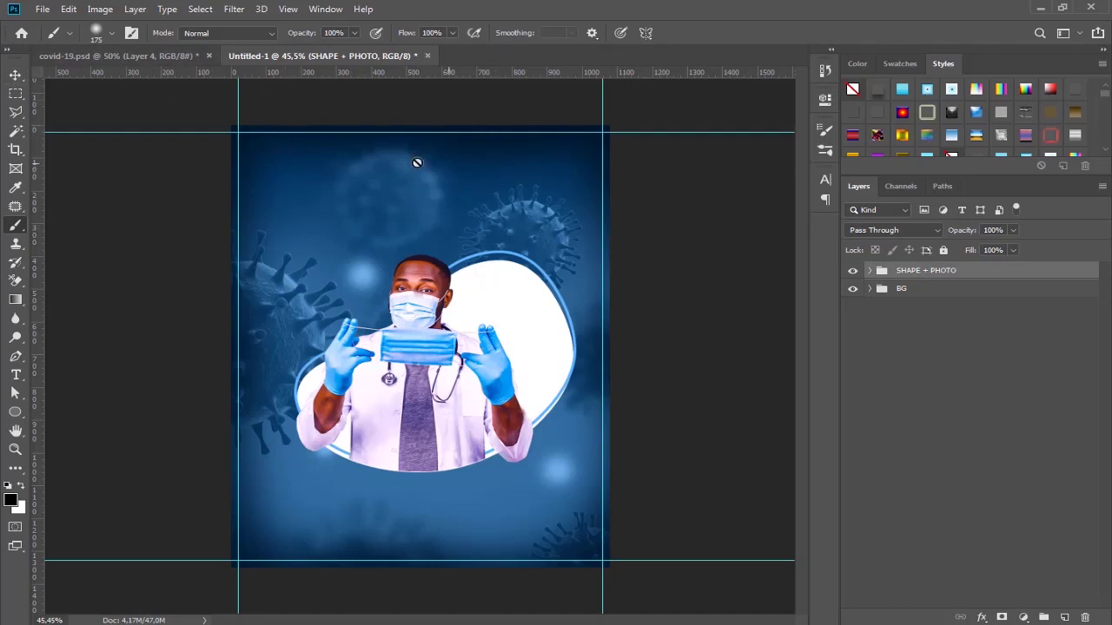
pyautogui.click(1064, 616)
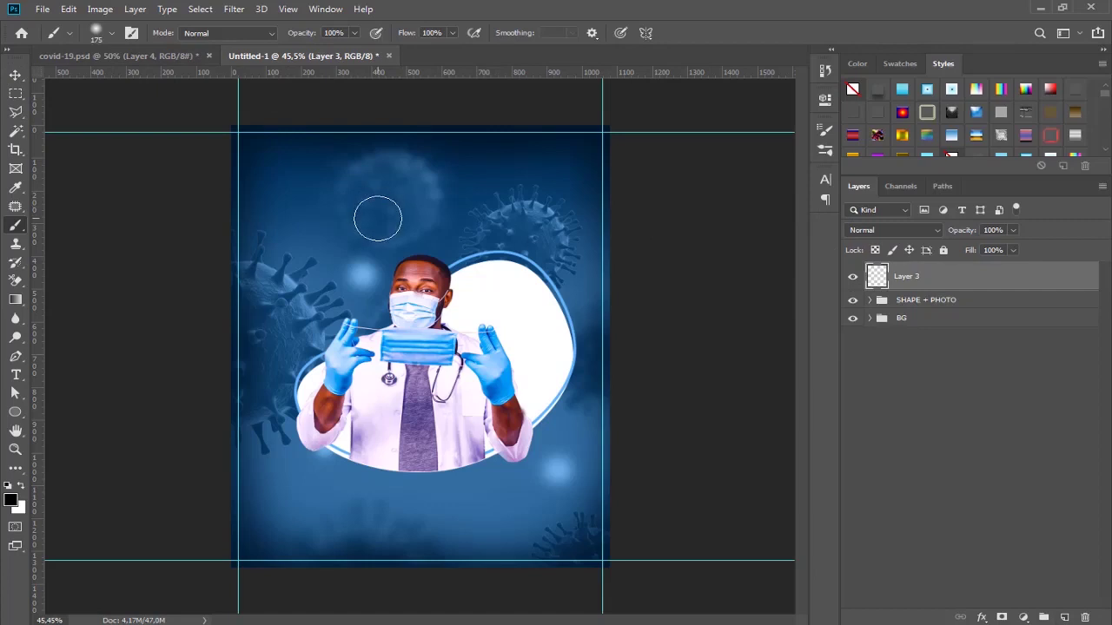
# Type a COVID-19 headline at the top of the poster in light grey e7e7e7
pyautogui.press('t')
pyautogui.click(297, 177)
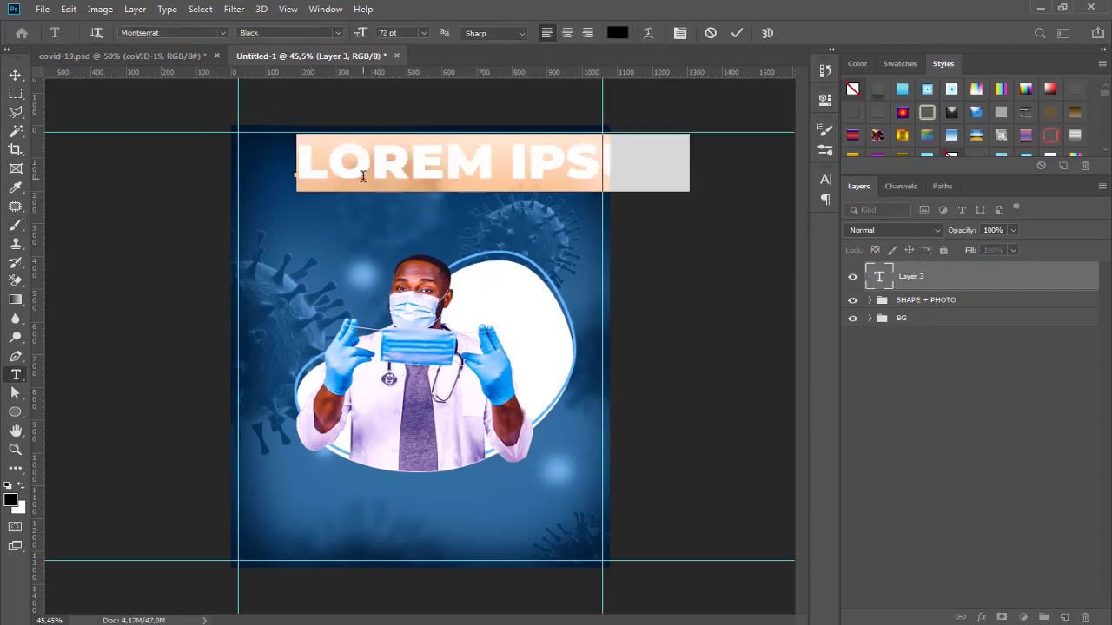
pyautogui.write('COVID')
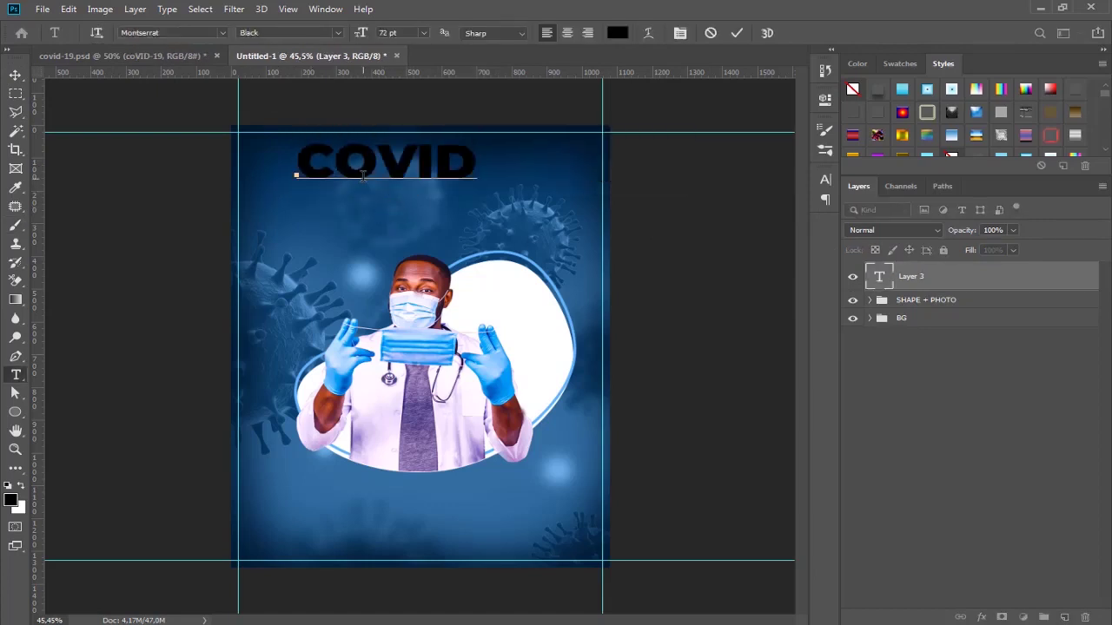
pyautogui.write('-10')
pyautogui.press('BackSpace')
pyautogui.write('9')
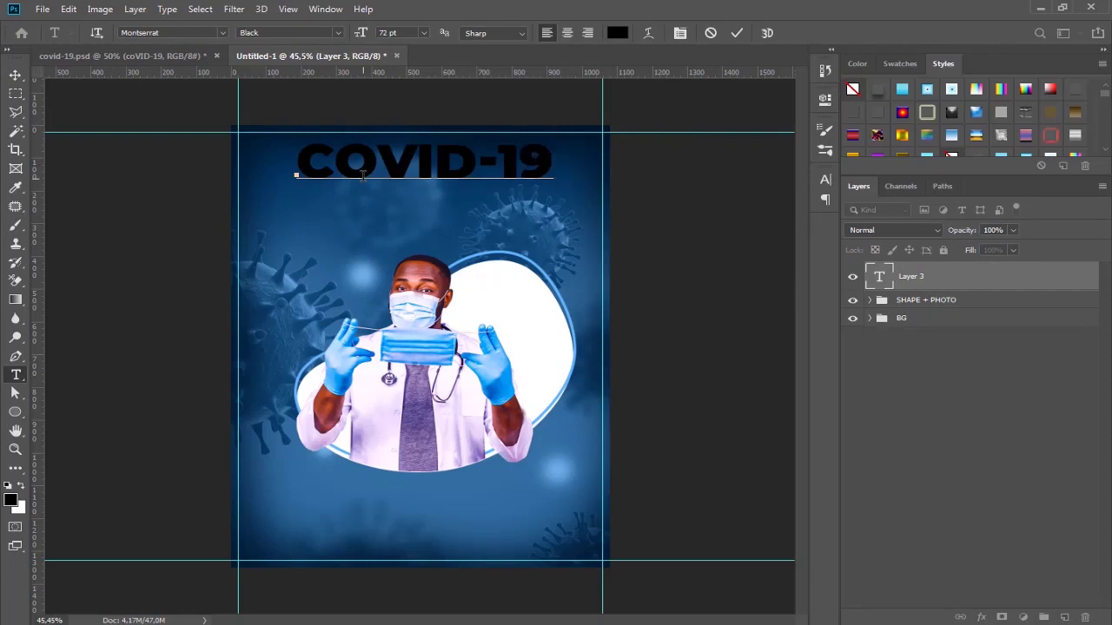
pyautogui.hotkey('ctrl', 'a')
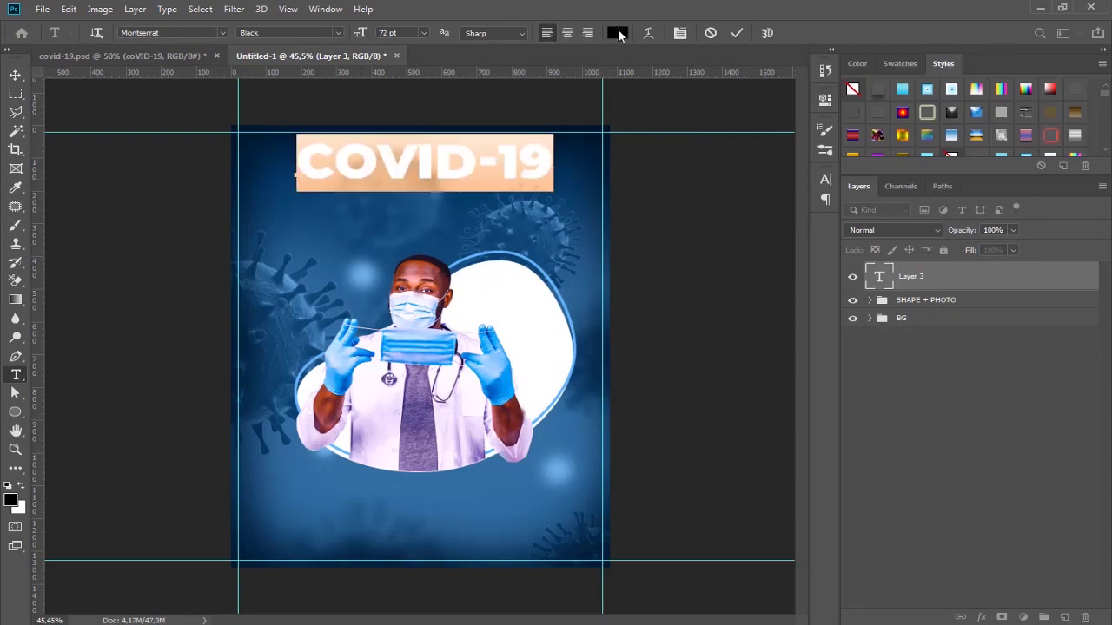
pyautogui.click(617, 33)
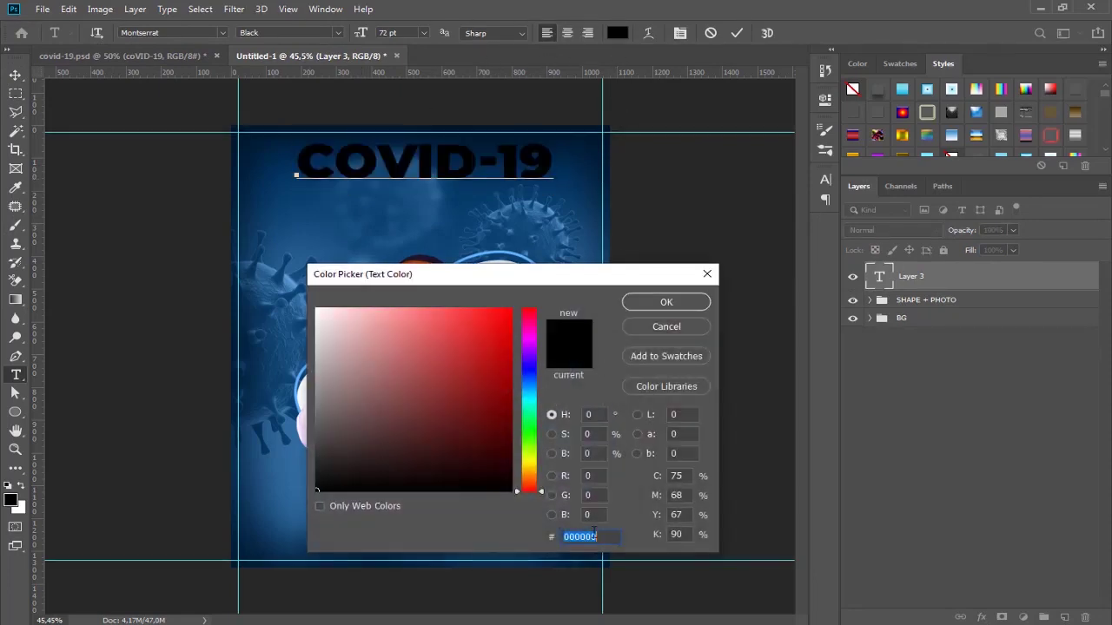
pyautogui.write('e')
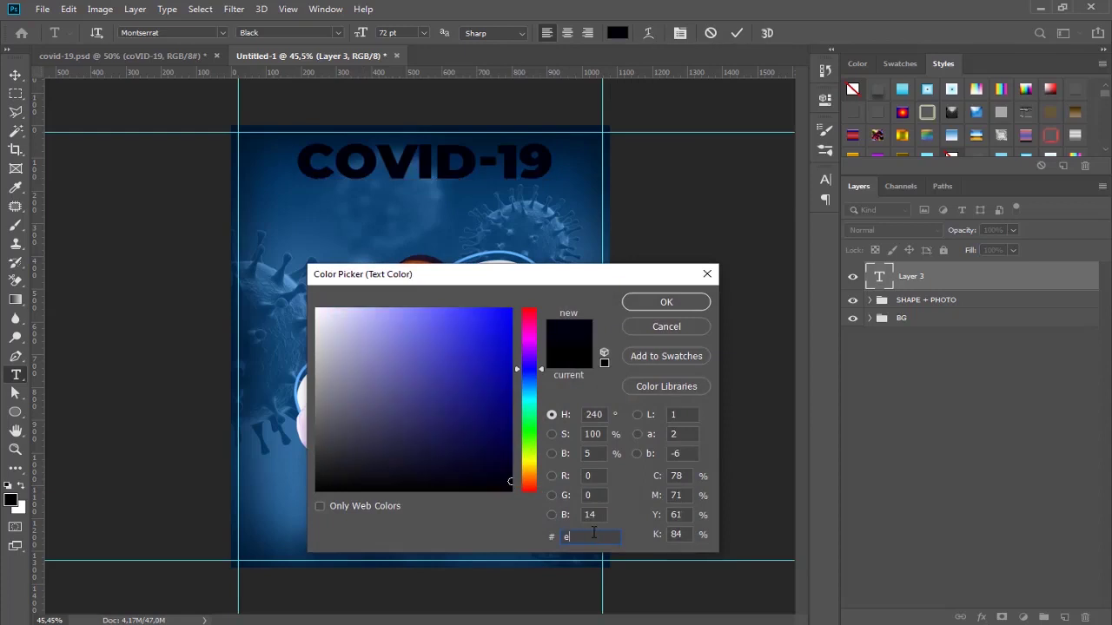
pyautogui.write('e')
pyautogui.press('BackSpace')
pyautogui.write('7e7e7')
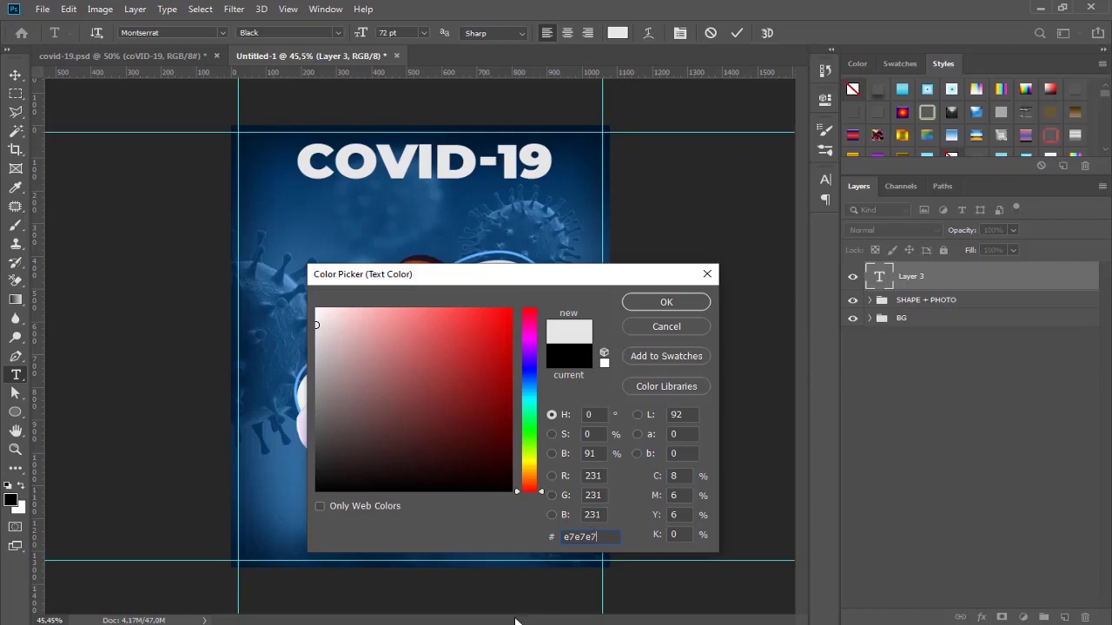
pyautogui.click(666, 302)
# Color the -19 of the headline blue 0080e2, sampled from the poster frame
pyautogui.click(490, 160)
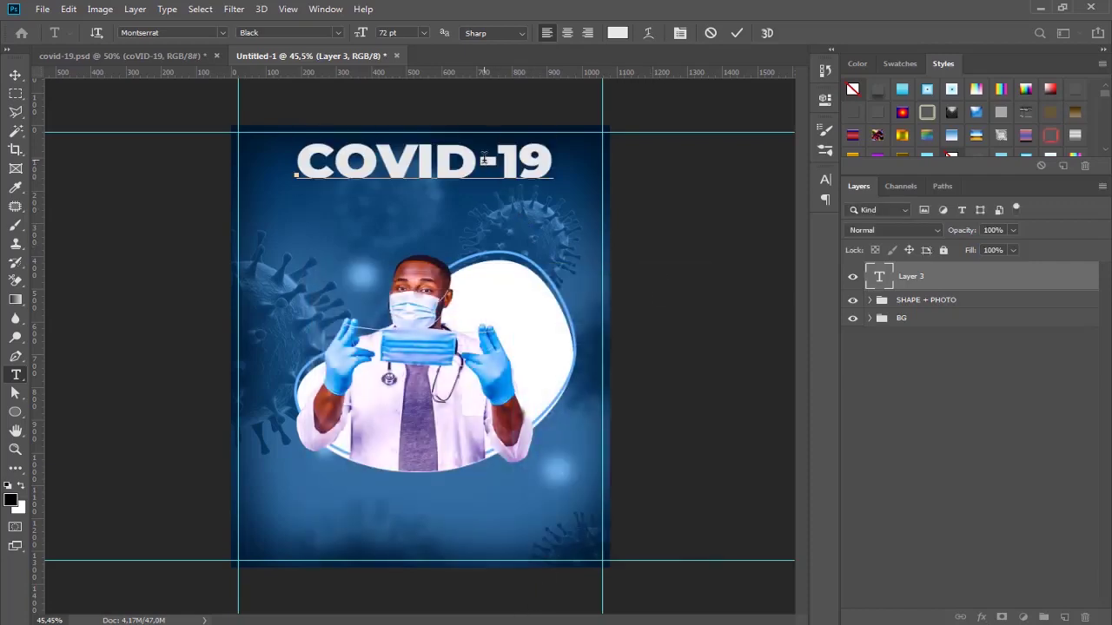
pyautogui.moveTo(483, 160); pyautogui.dragTo(599, 167)
pyautogui.click(617, 33)
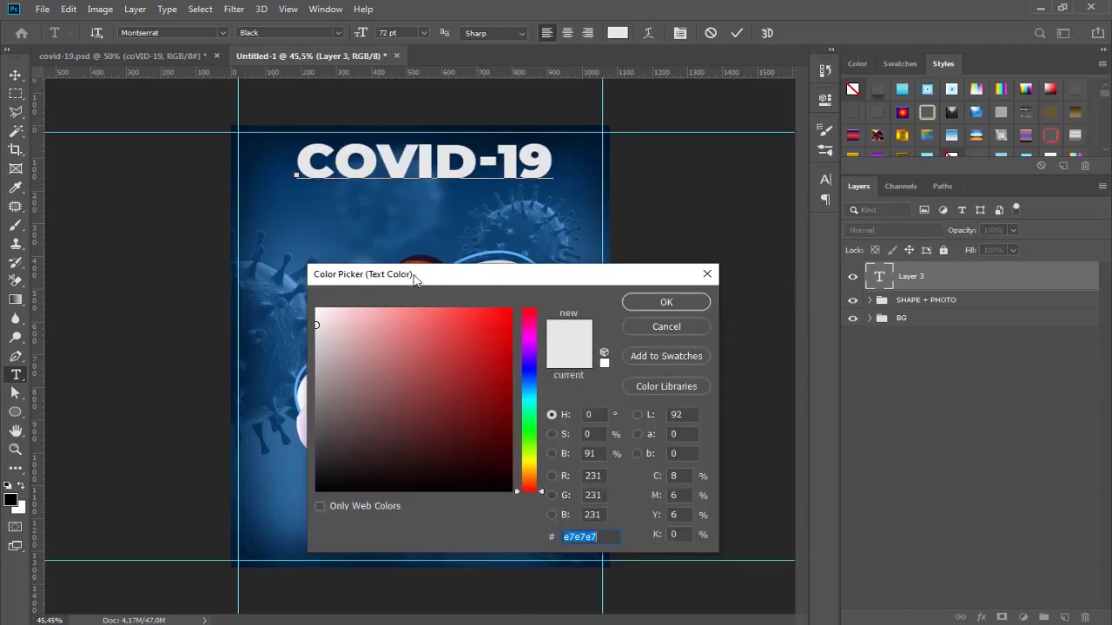
pyautogui.moveTo(415, 278); pyautogui.dragTo(678, 301)
pyautogui.click(502, 381)
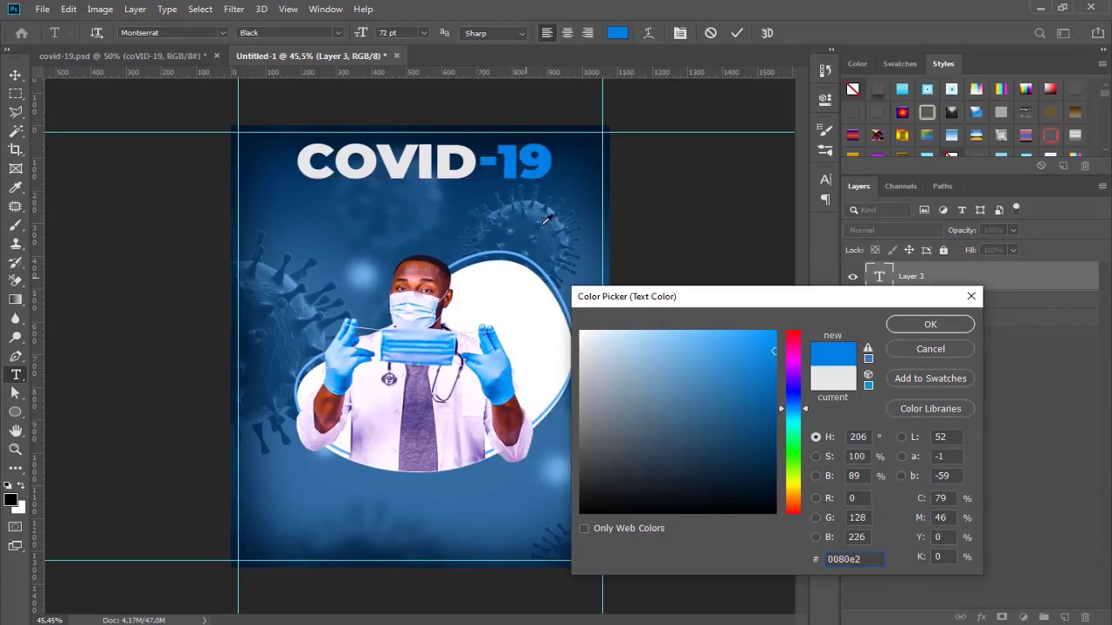
pyautogui.click(912, 333)
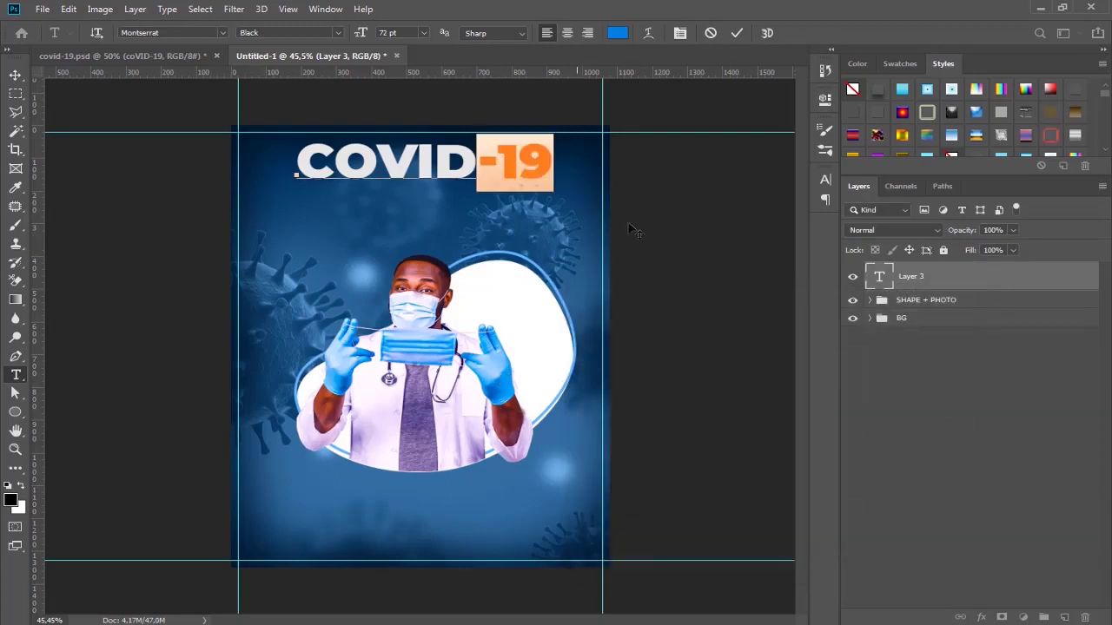
pyautogui.click(737, 33)
pyautogui.click(16, 76)
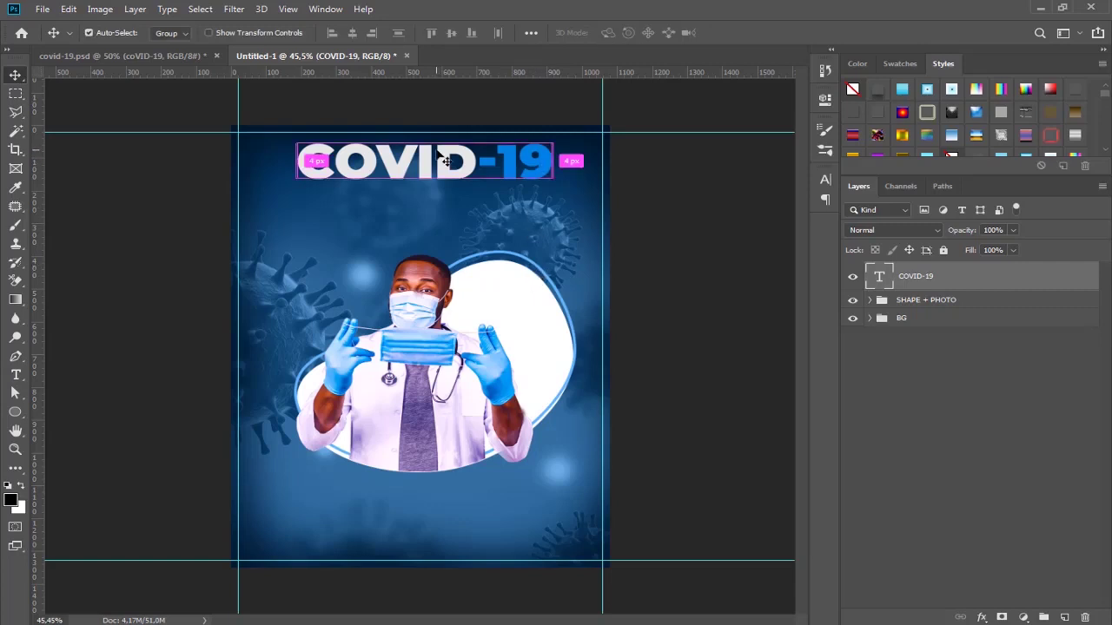
# Move the COVID-19 headline slightly left and scale it down to about 56%
pyautogui.moveTo(439, 159); pyautogui.dragTo(390, 155)
pyautogui.hotkey('ctrl', 't')
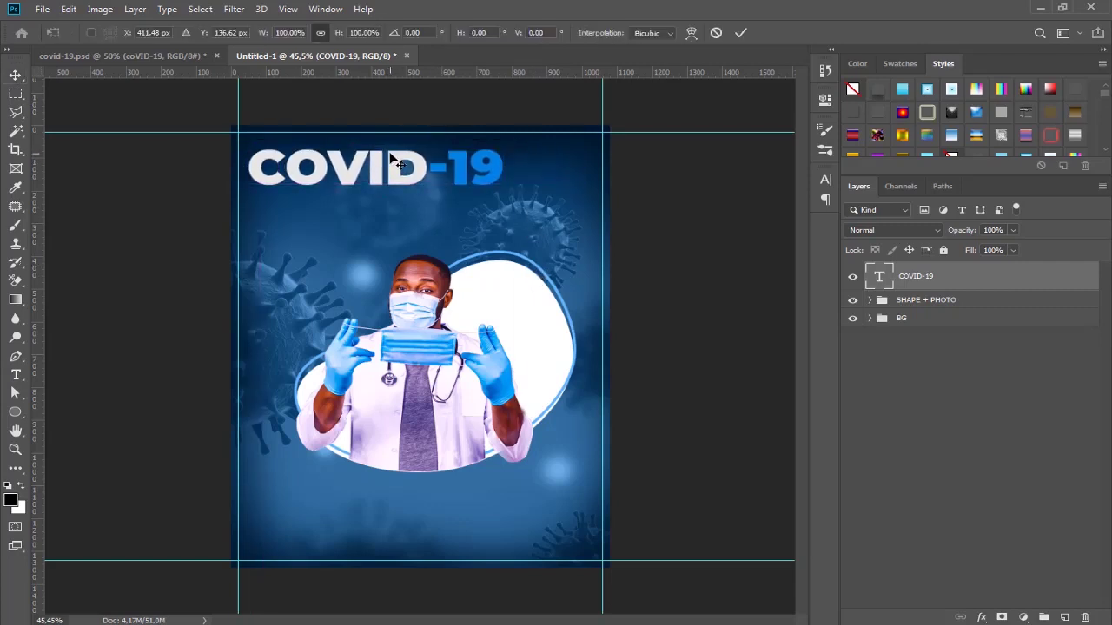
pyautogui.moveTo(502, 142); pyautogui.dragTo(343, 169)
pyautogui.click(740, 32)
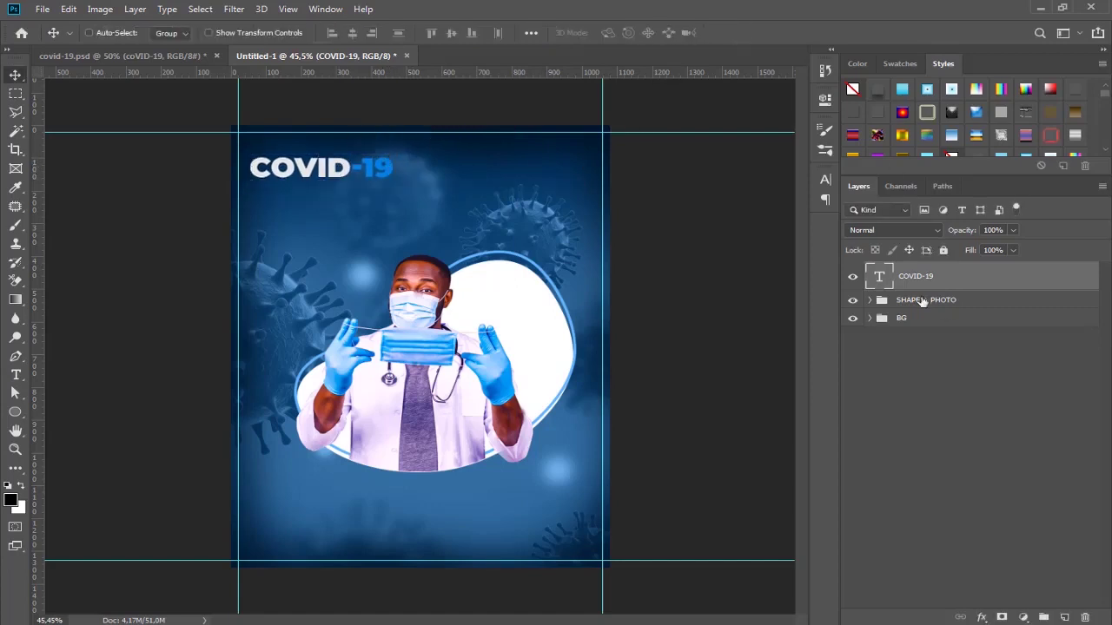
# Scale the SHAPE + PHOTO group to about 94% and shift it slightly right and down
pyautogui.click(926, 299)
pyautogui.moveTo(429, 371); pyautogui.dragTo(443, 369)
pyautogui.hotkey('ctrl', 't')
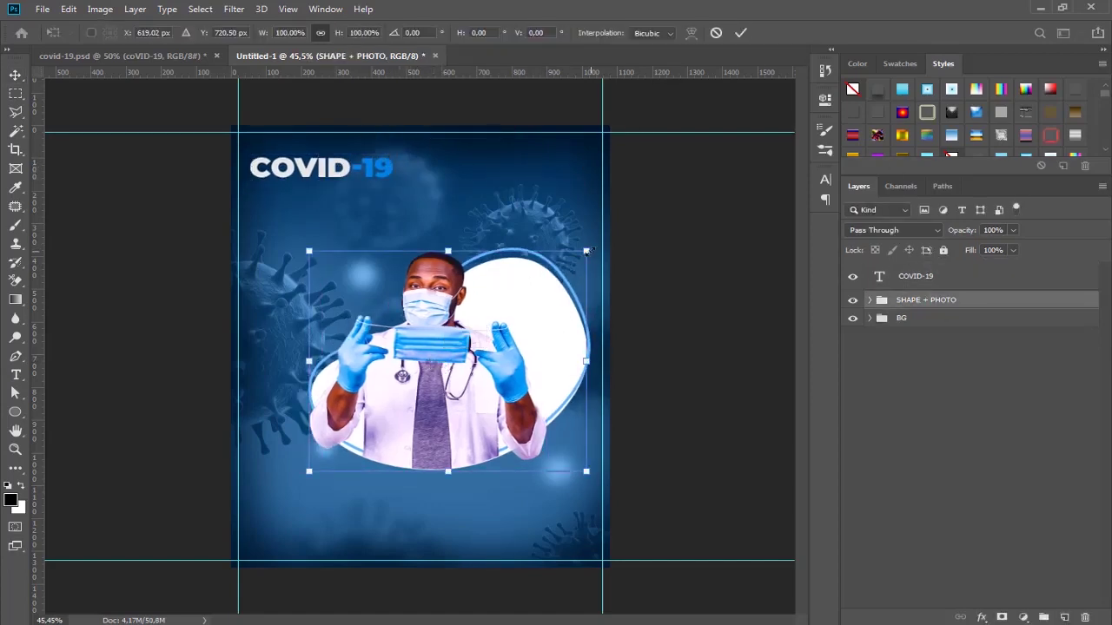
pyautogui.moveTo(587, 251); pyautogui.dragTo(562, 271)
pyautogui.moveTo(473, 348); pyautogui.dragTo(469, 379)
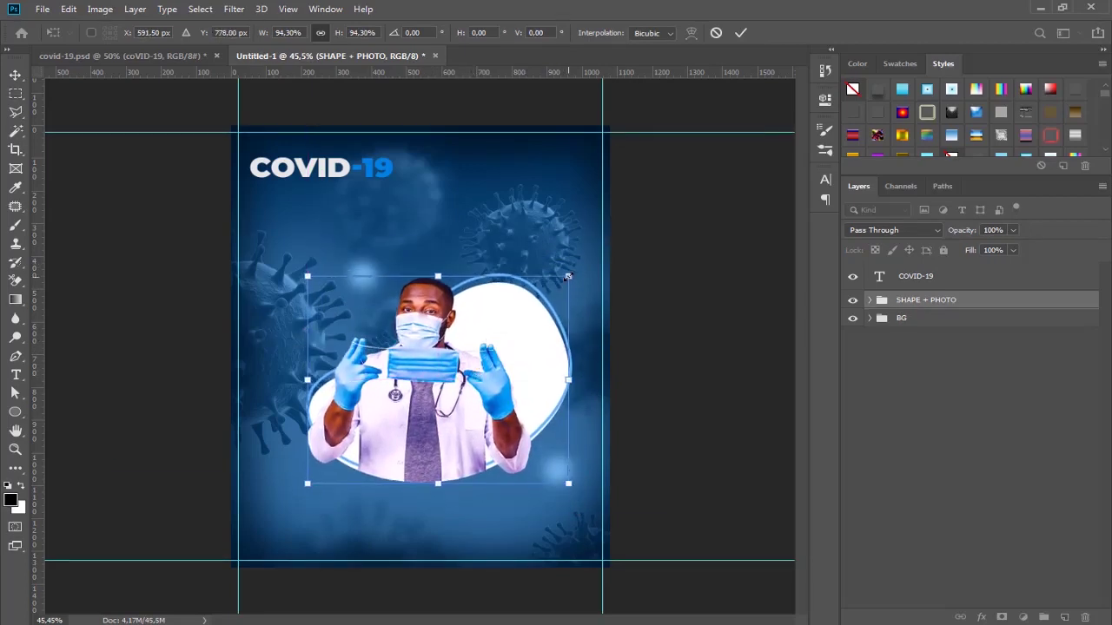
pyautogui.moveTo(567, 276); pyautogui.dragTo(574, 270)
pyautogui.click(740, 32)
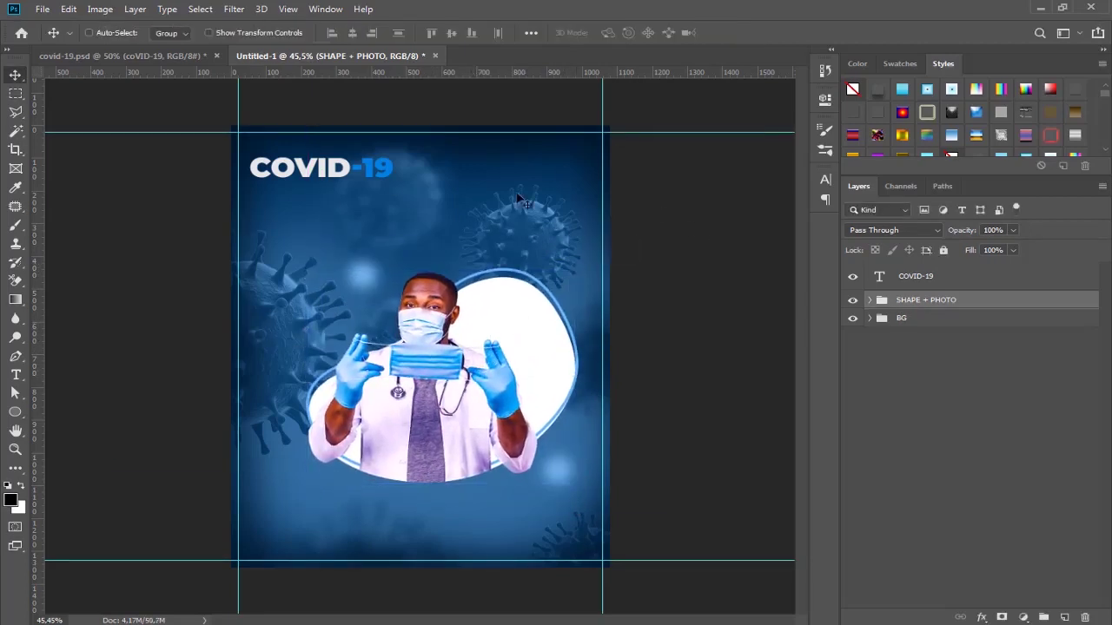
# Start a Montserrat Bold 48 pt text line below the headline, coloured with the 19's blue
pyautogui.press('t')
pyautogui.click(362, 199)
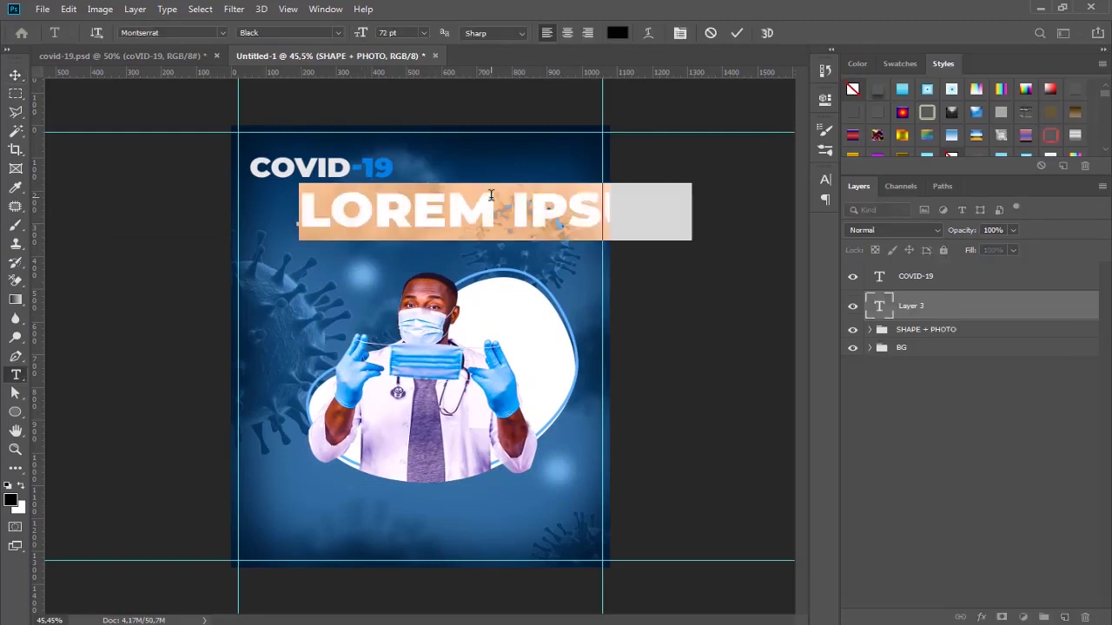
pyautogui.click(338, 32)
pyautogui.click(296, 184)
pyautogui.click(423, 32)
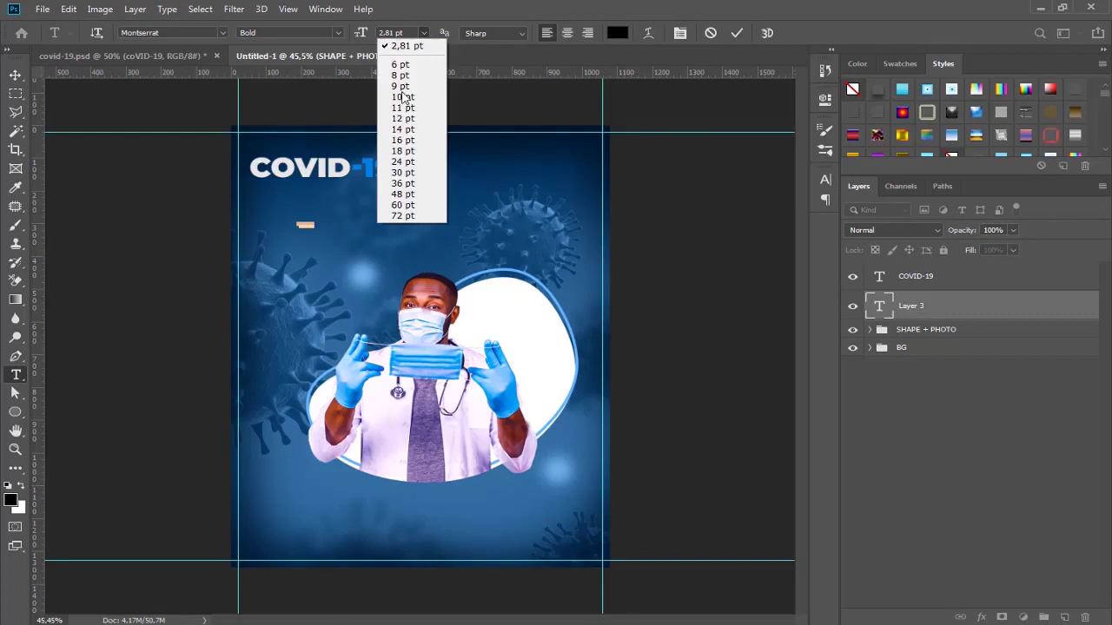
pyautogui.click(406, 183)
pyautogui.hotkey('ctrl', 'a')
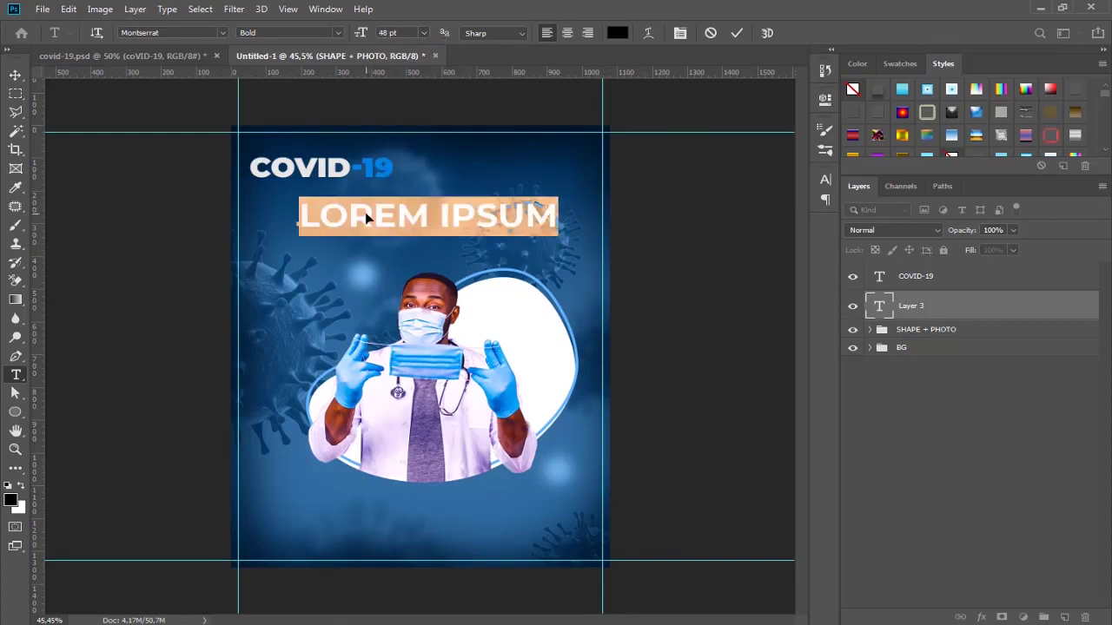
pyautogui.click(616, 32)
pyautogui.click(394, 168)
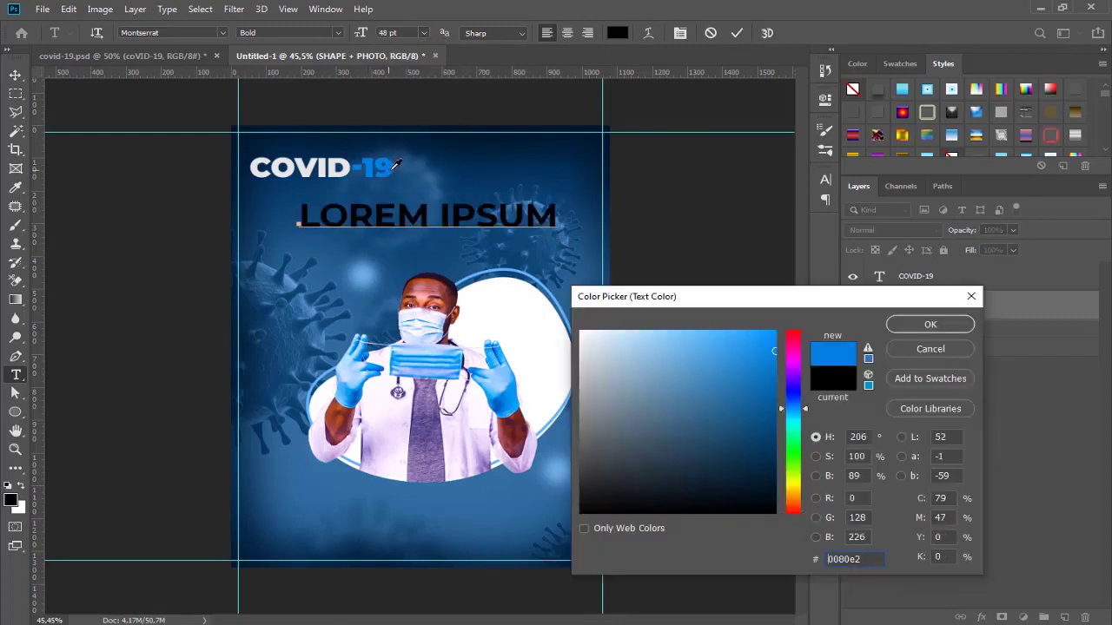
pyautogui.click(930, 324)
# Type ARE YOU PREPARED, set leading to 20.43 pt, and reduce PREPARED to 40 pt
pyautogui.write('A')
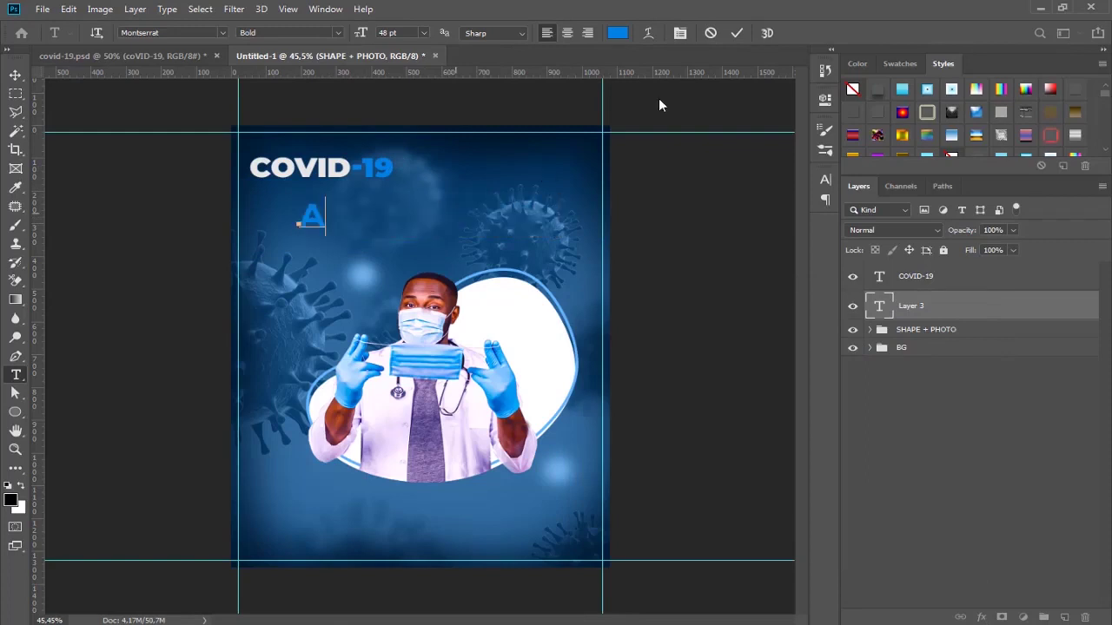
pyautogui.write('RE YOU ')
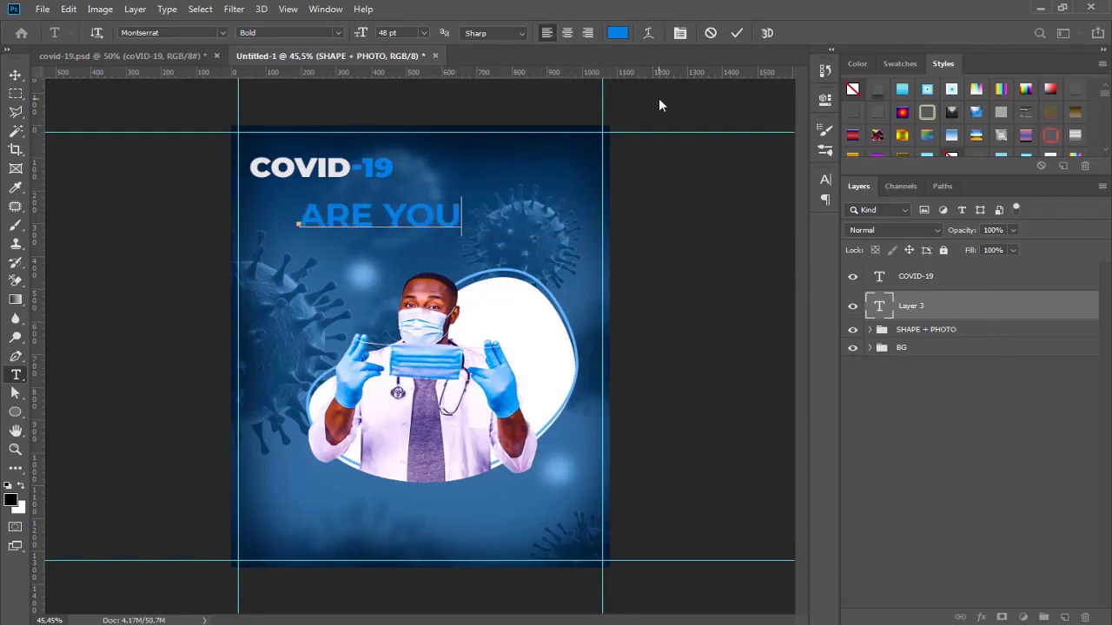
pyautogui.write('PREPARED')
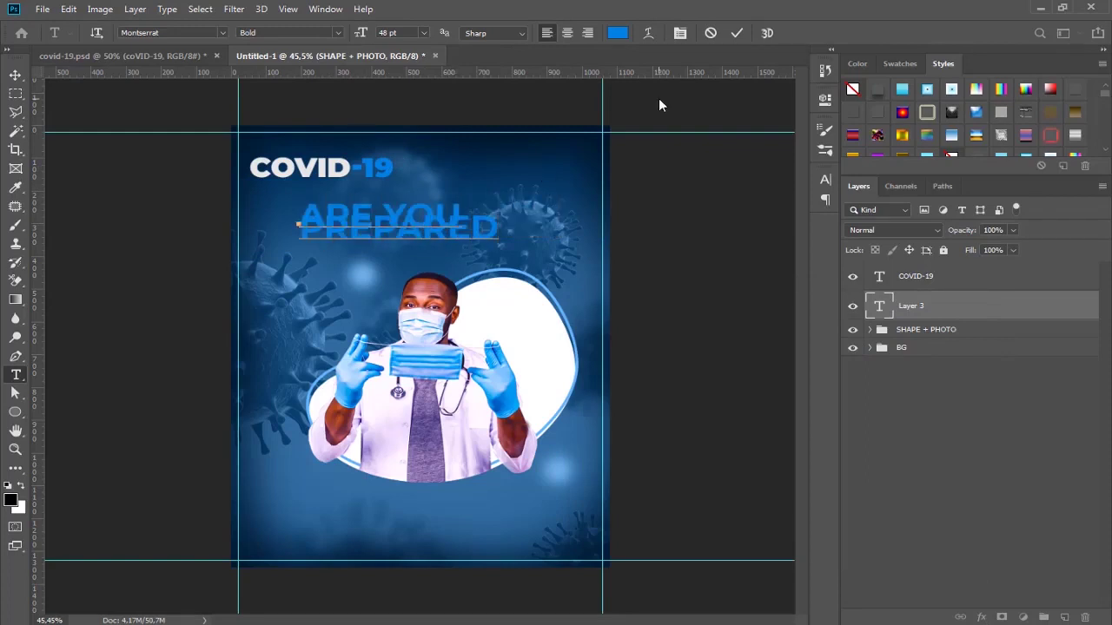
pyautogui.hotkey('ctrl', 'a')
pyautogui.hotkey('ctrl', 't')
pyautogui.moveTo(742, 221); pyautogui.dragTo(752, 222)
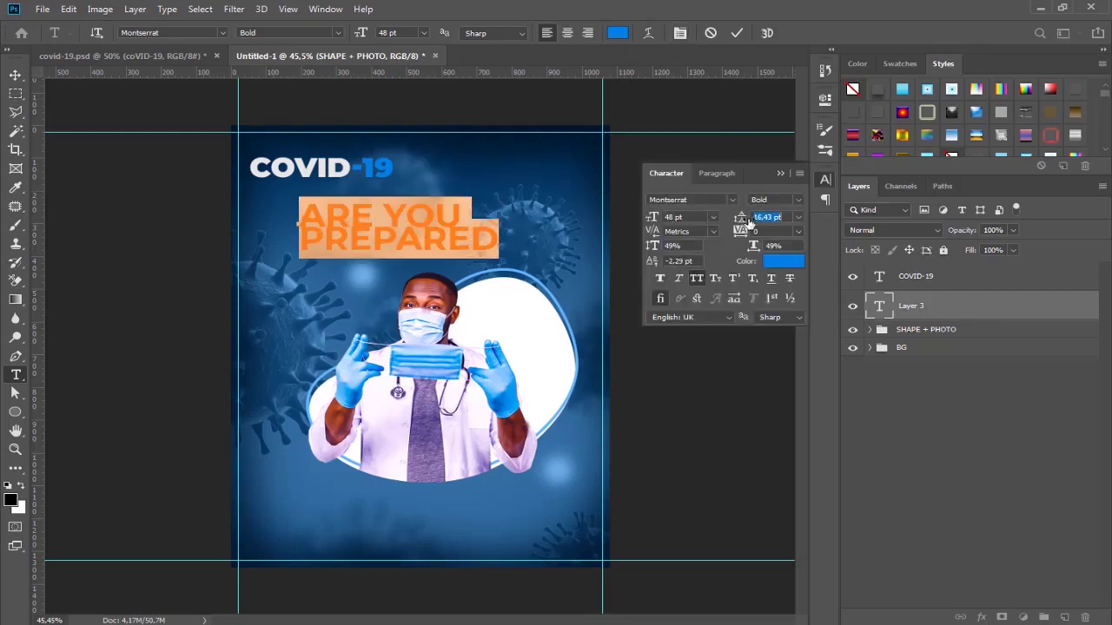
pyautogui.click(470, 236)
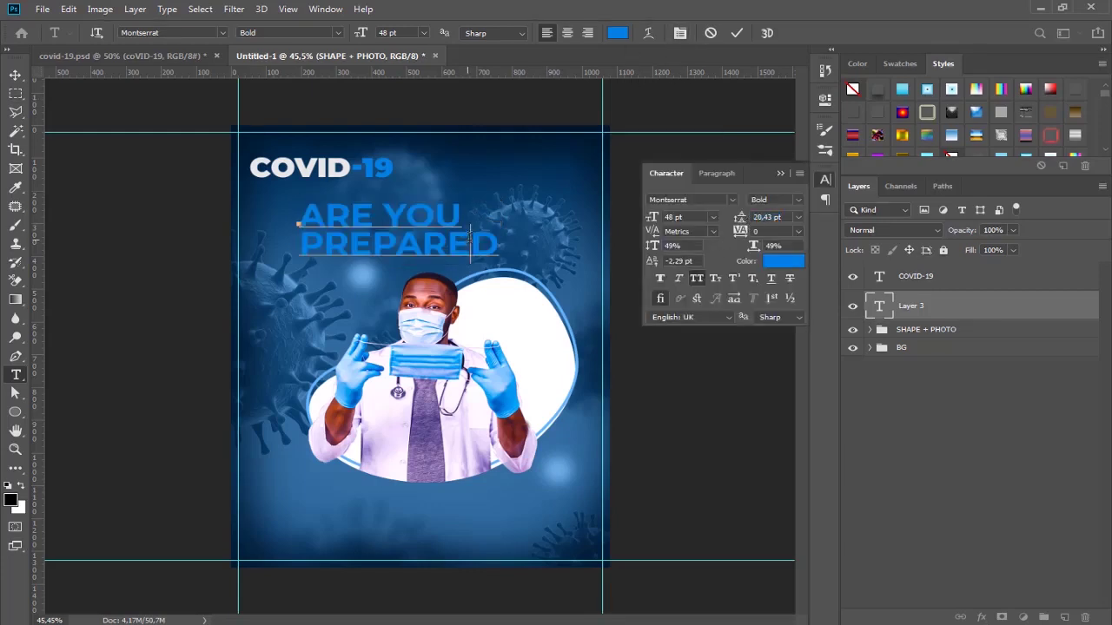
pyautogui.moveTo(494, 236); pyautogui.dragTo(292, 230)
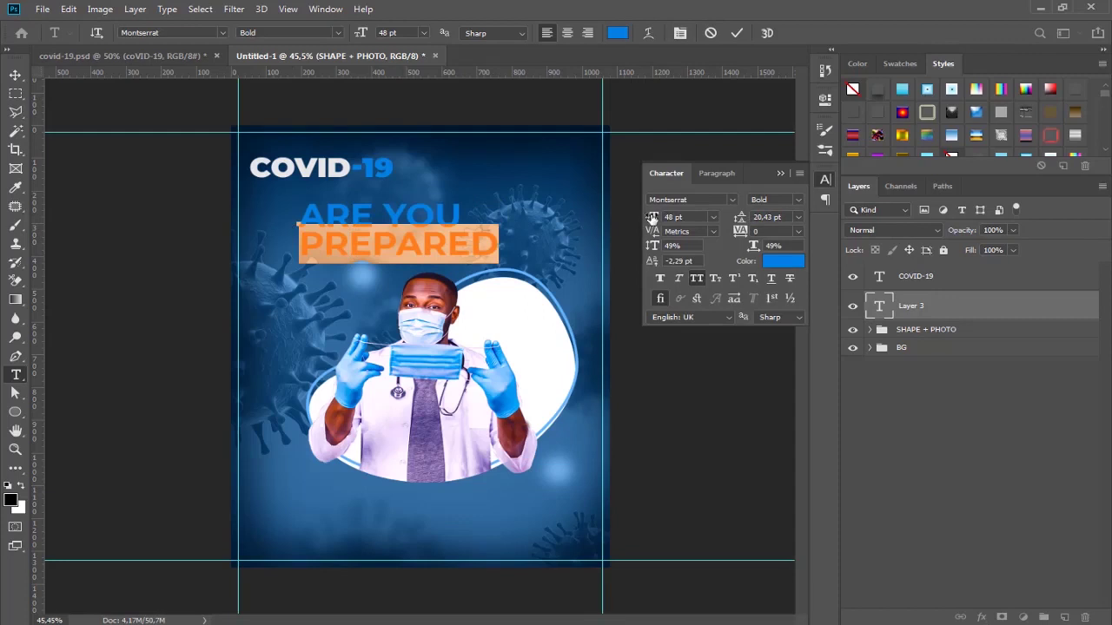
pyautogui.moveTo(653, 217); pyautogui.dragTo(646, 218)
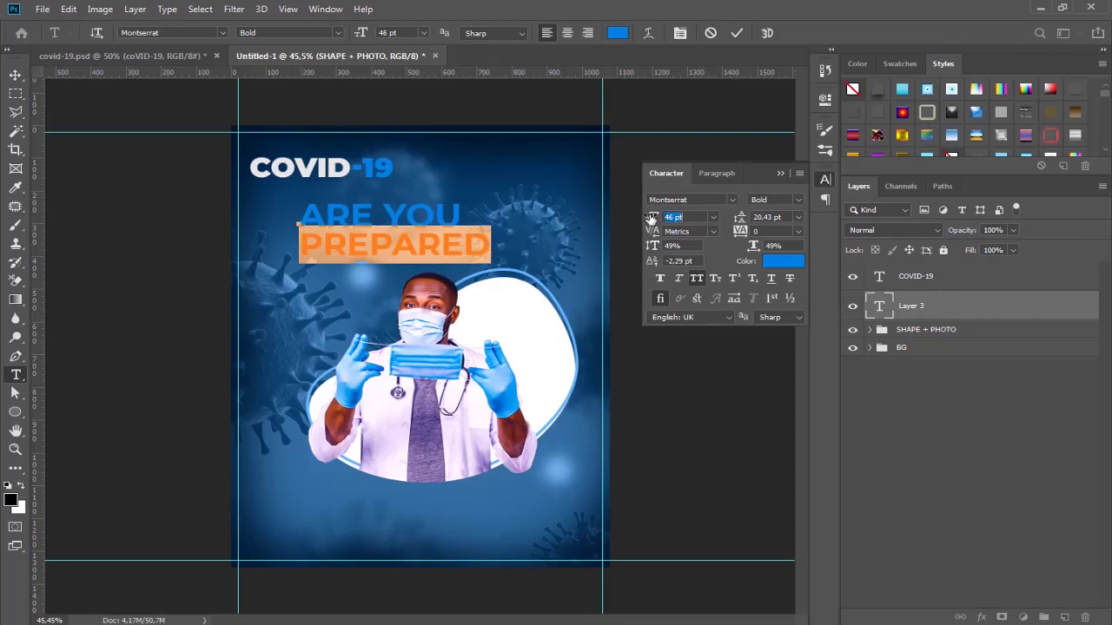
pyautogui.click(736, 33)
# Move ARE YOU PREPARED under the headline and scale it to about 66%
pyautogui.click(16, 76)
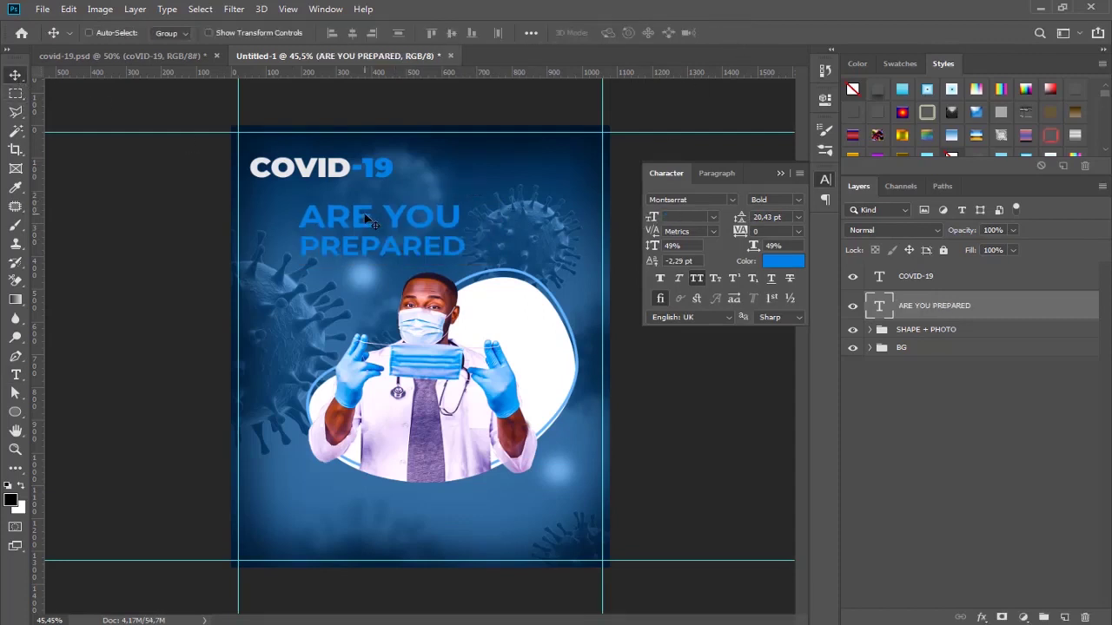
pyautogui.moveTo(364, 218); pyautogui.dragTo(314, 213)
pyautogui.hotkey('ctrl', 't')
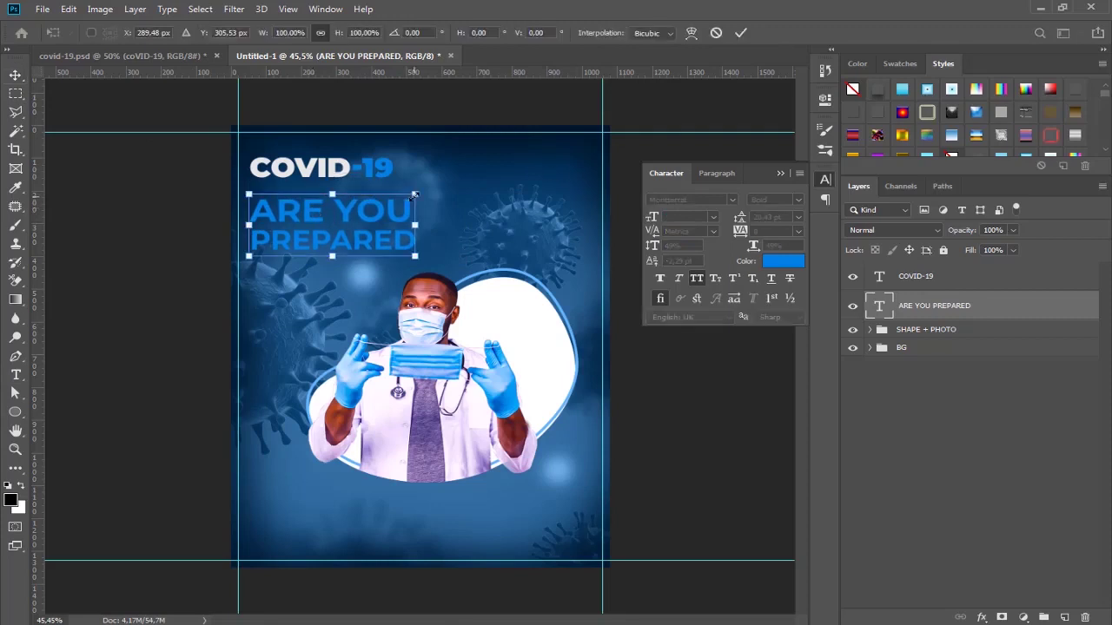
pyautogui.moveTo(414, 195)
pyautogui.mouseDown()
pyautogui.moveTo(327, 207)
pyautogui.moveTo(383, 193)
pyautogui.mouseUp()
pyautogui.click(740, 32)
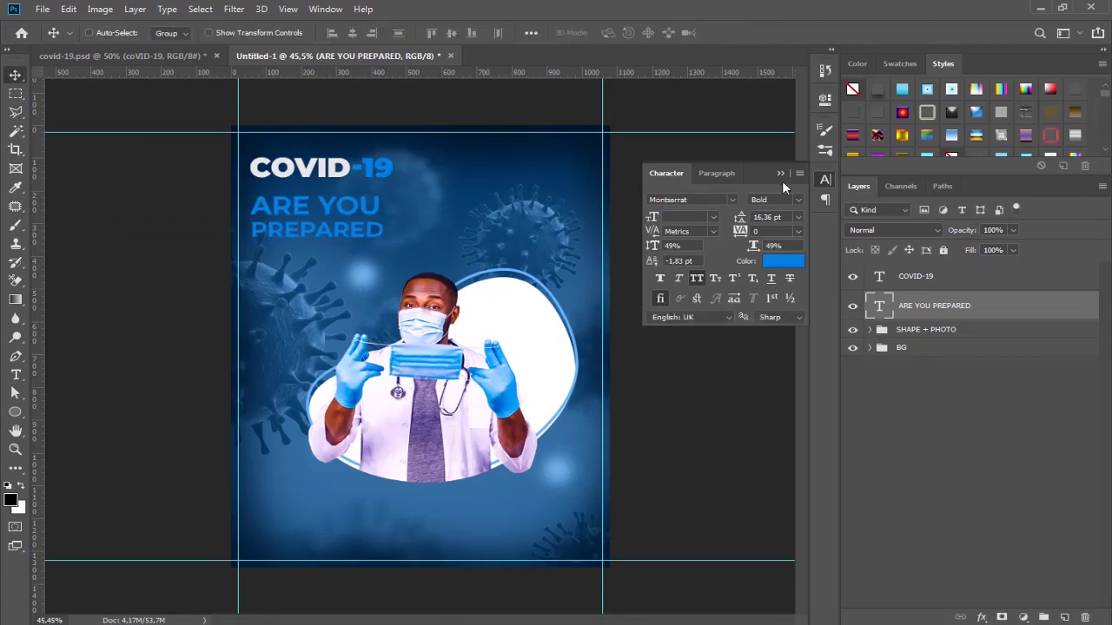
pyautogui.click(992, 278)
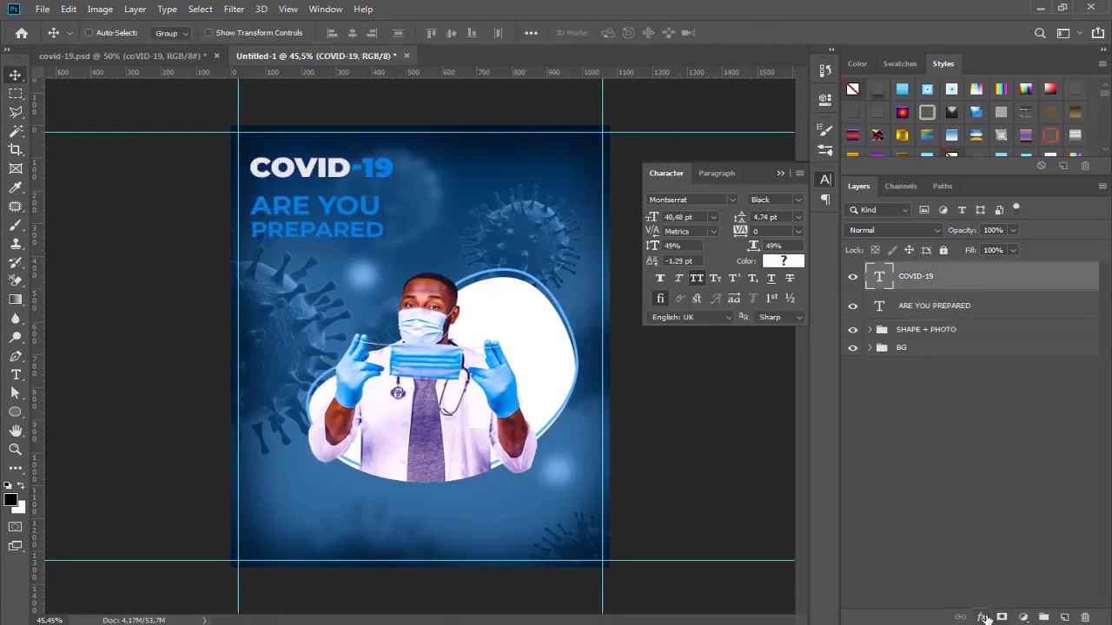
# Add a blue 3d97ce drop shadow to the COVID-19 text layer
pyautogui.click(984, 617)
pyautogui.click(1008, 601)
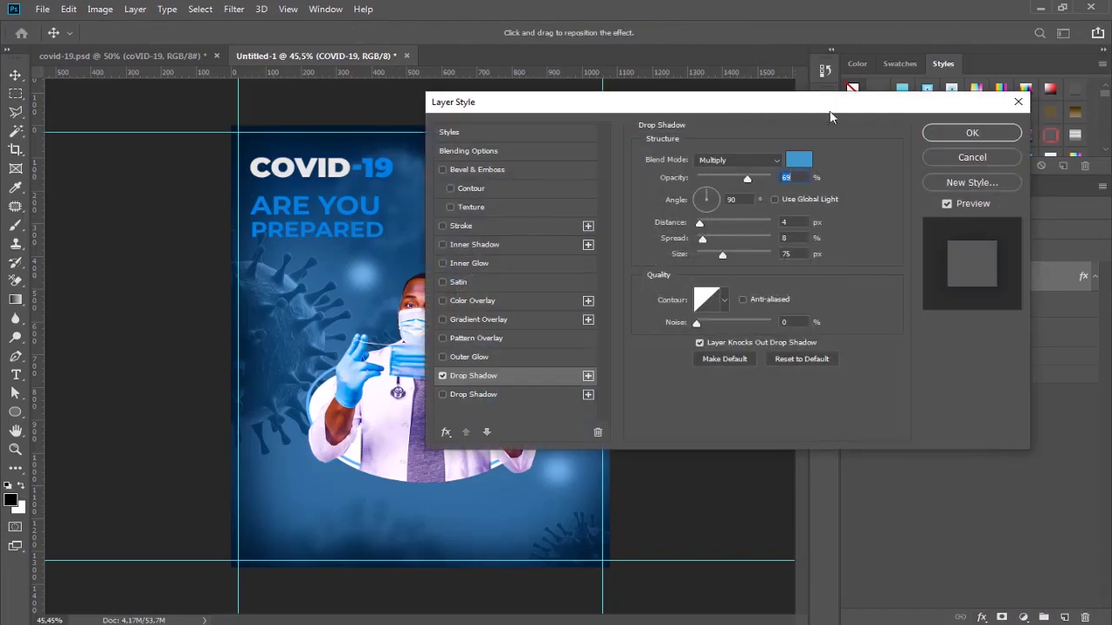
pyautogui.moveTo(829, 116); pyautogui.dragTo(875, 122)
pyautogui.click(840, 164)
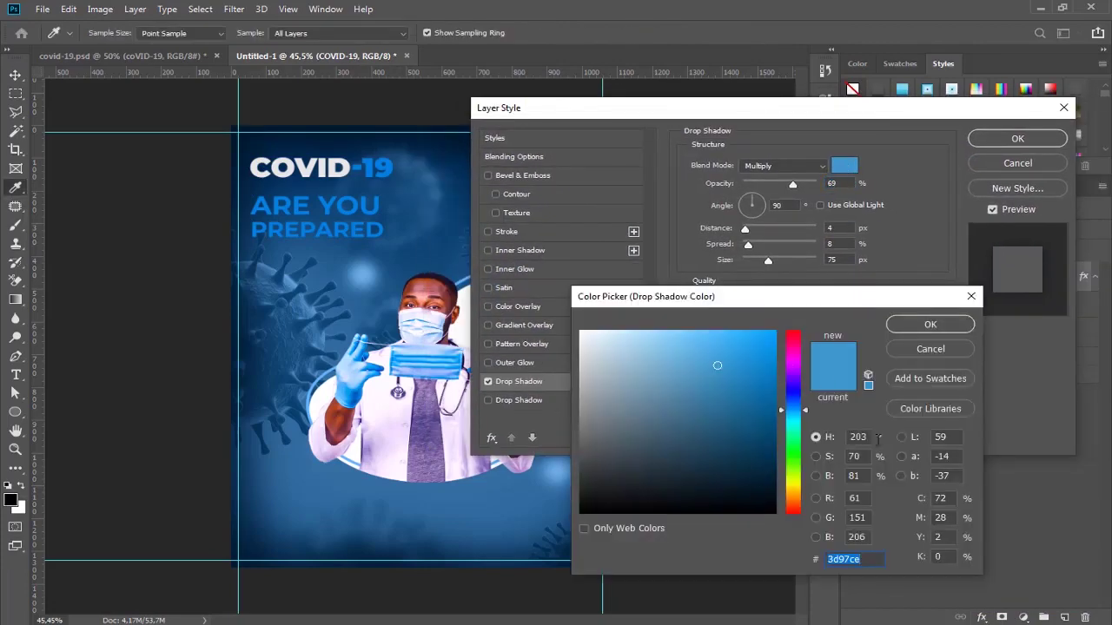
pyautogui.click(930, 324)
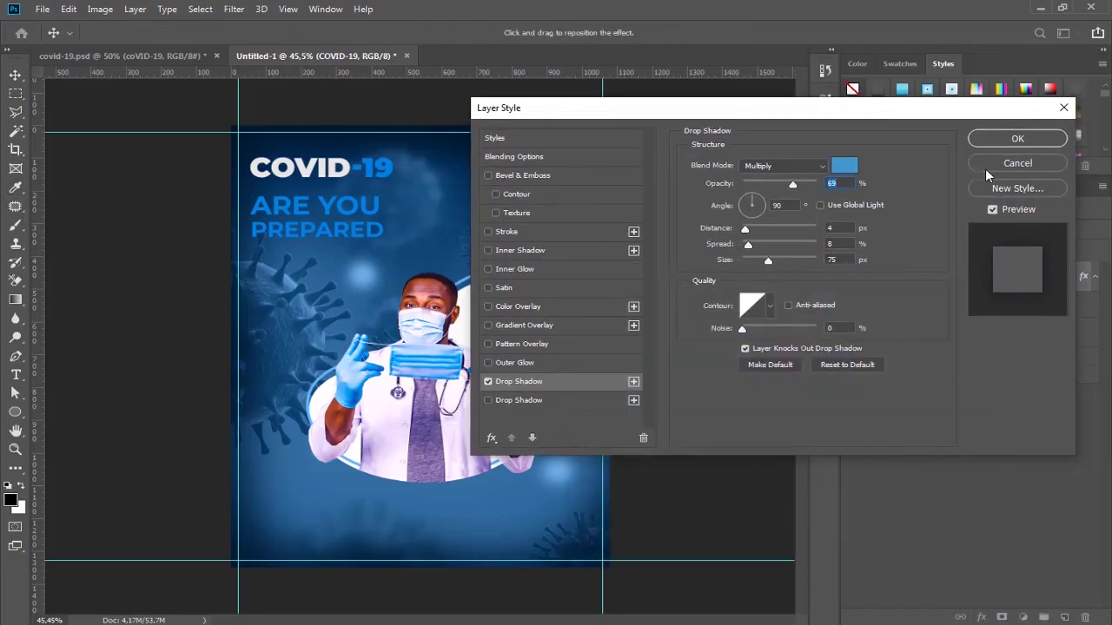
pyautogui.click(1001, 142)
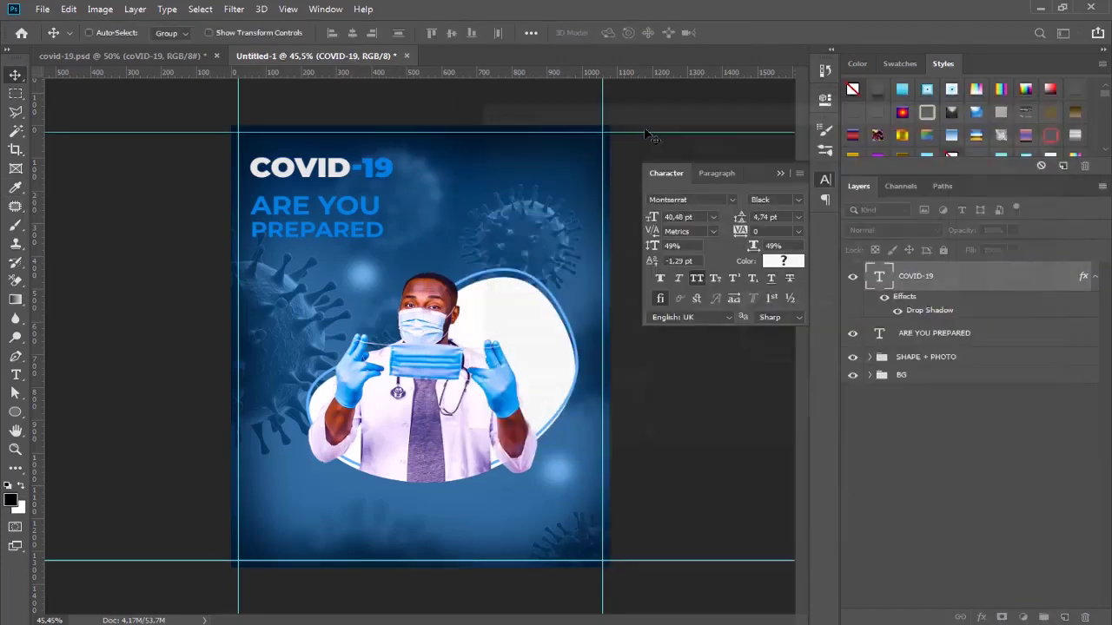
# Copy the COVID-19 drop shadow onto the ARE YOU PREPARED layer
pyautogui.click(1085, 283)
pyautogui.hotkey('alt', '[')
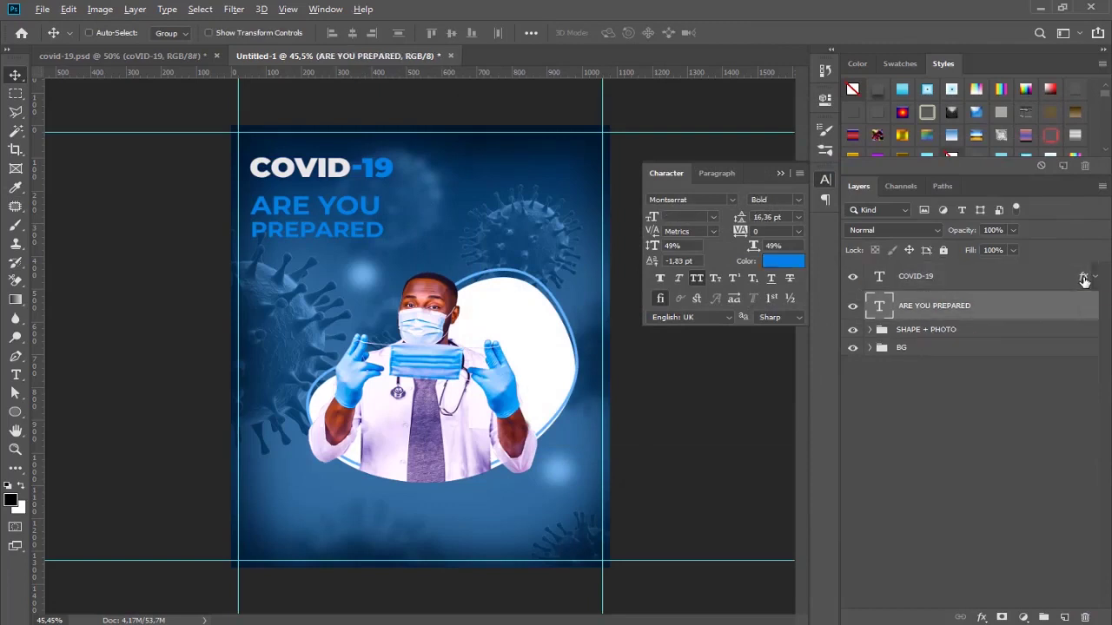
pyautogui.moveTo(1084, 278); pyautogui.dragTo(1082, 305)
pyautogui.click(780, 174)
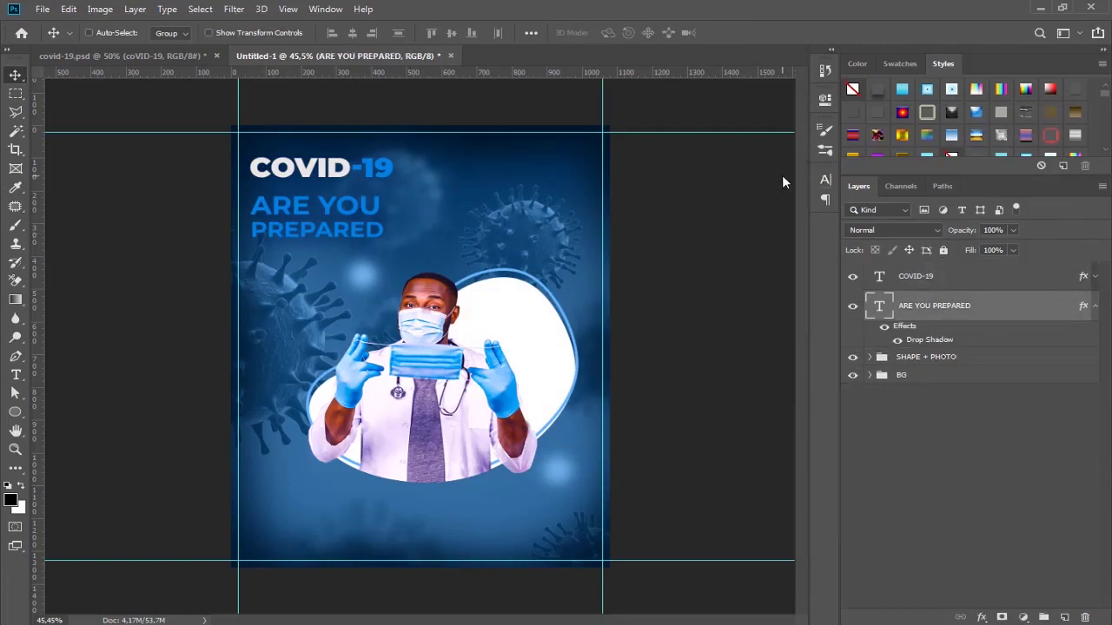
# Raise the ARE YOU PREPARED line spacing to 14.36 pt
pyautogui.doubleClick(369, 216)
pyautogui.click(825, 179)
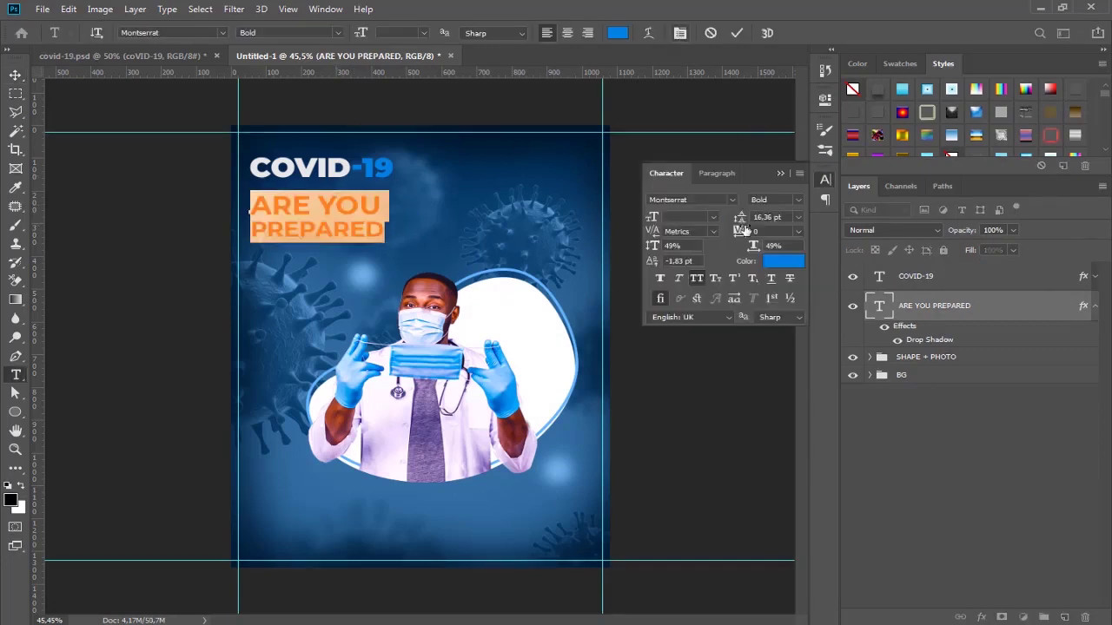
pyautogui.moveTo(740, 219); pyautogui.dragTo(742, 218)
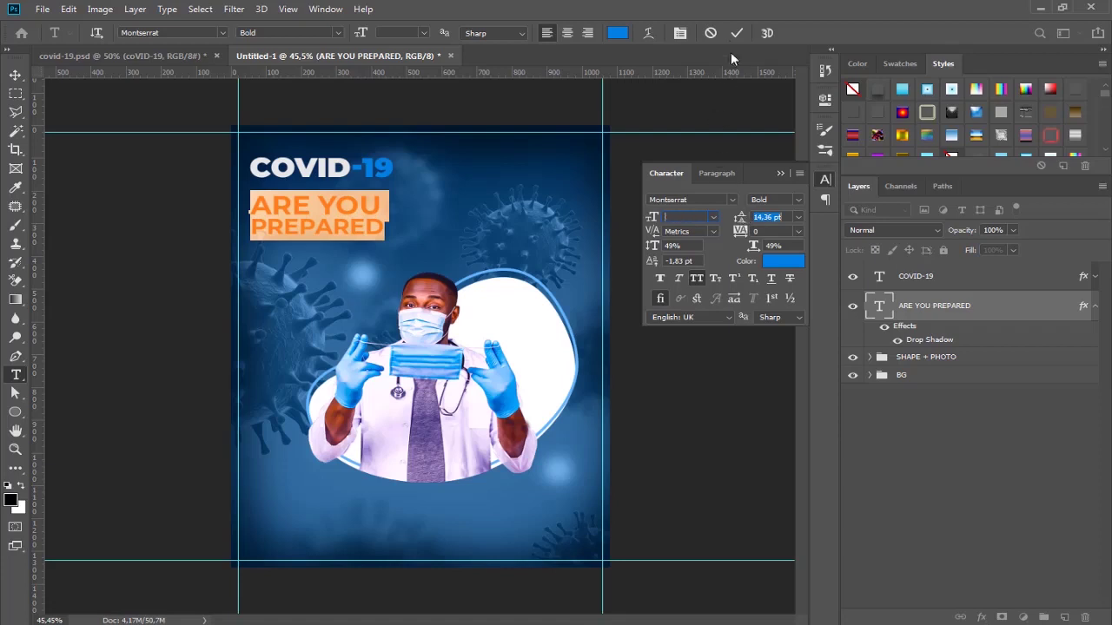
pyautogui.click(737, 33)
pyautogui.click(598, 84)
# Add a third line FOR THE with 21.36 pt leading and duplicate COVID-19 beneath it
pyautogui.moveTo(379, 204); pyautogui.dragTo(384, 226)
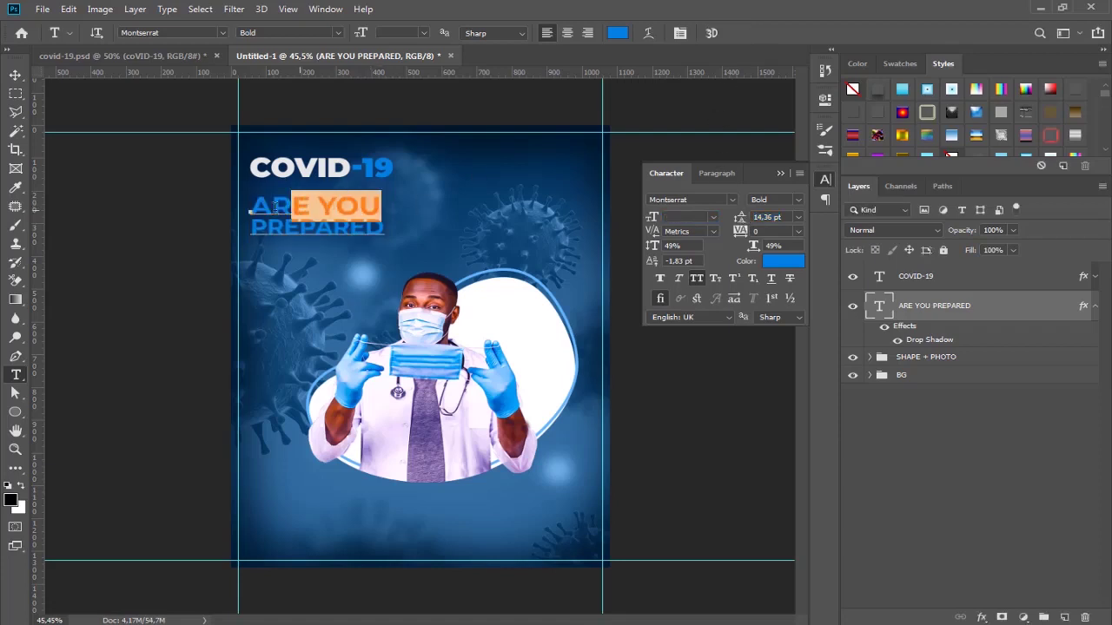
pyautogui.hotkey('ctrl', 'v')
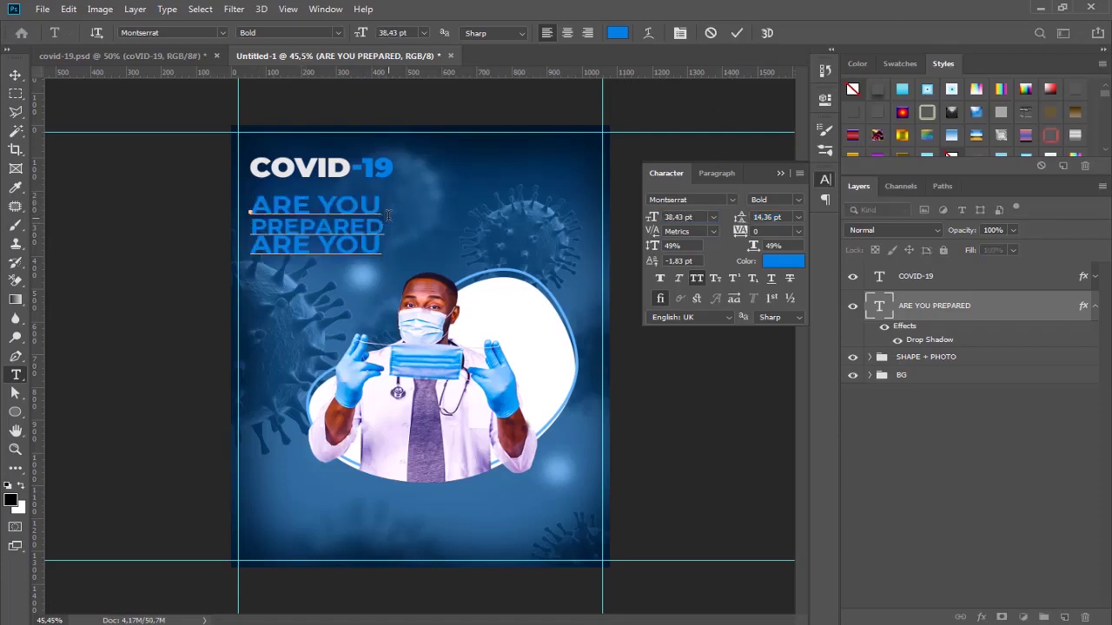
pyautogui.moveTo(376, 238); pyautogui.dragTo(243, 251)
pyautogui.write('FO')
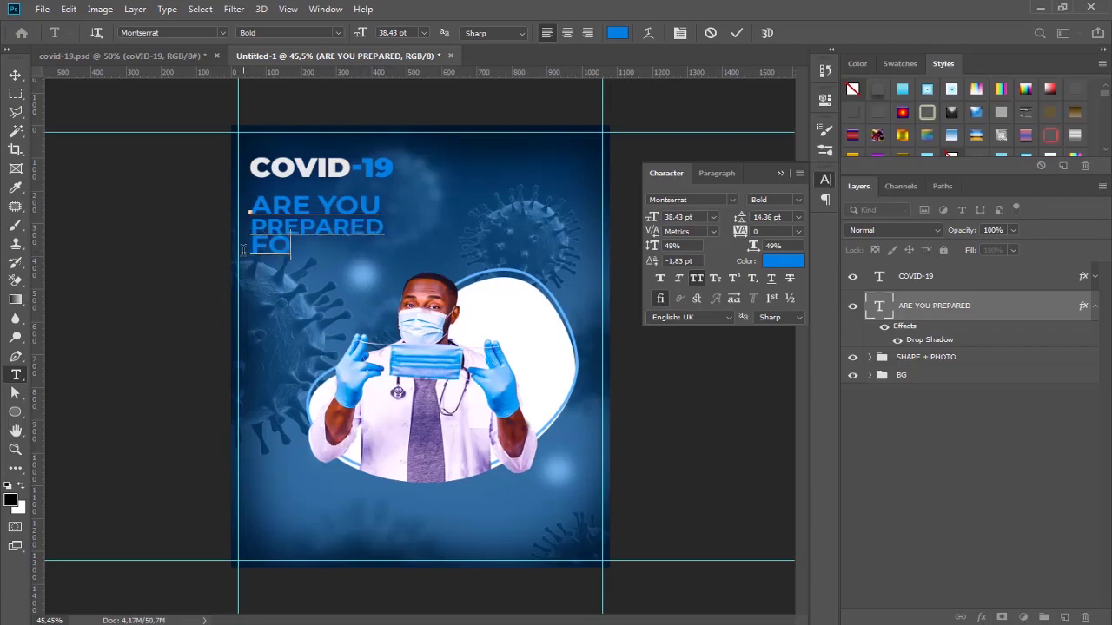
pyautogui.write('R THE')
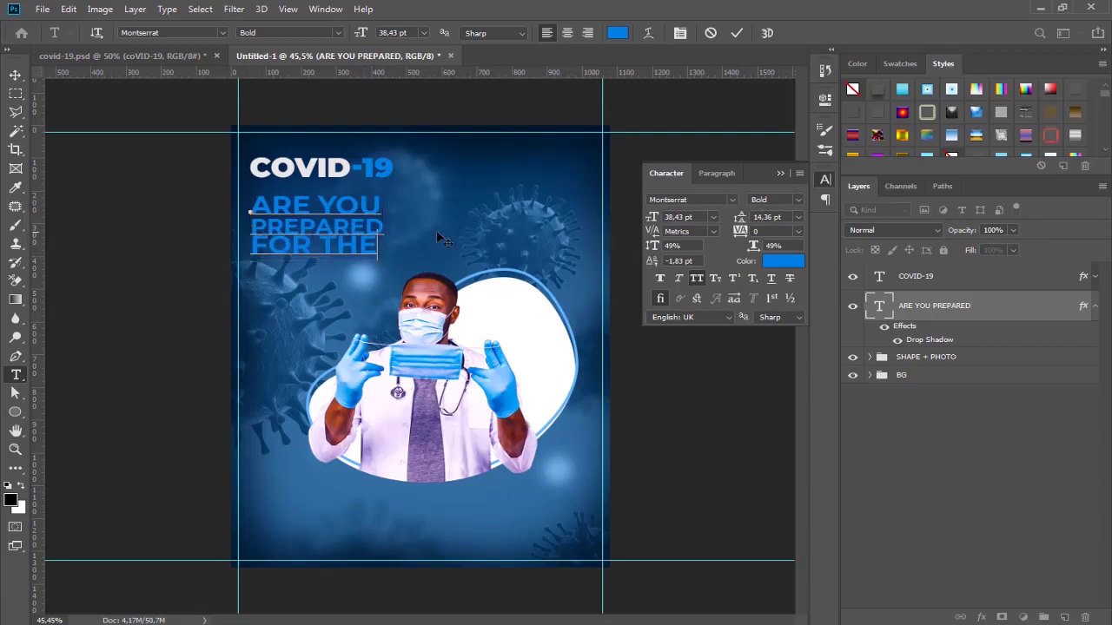
pyautogui.moveTo(379, 245); pyautogui.dragTo(251, 245)
pyautogui.moveTo(736, 218); pyautogui.dragTo(735, 218)
pyautogui.click(736, 33)
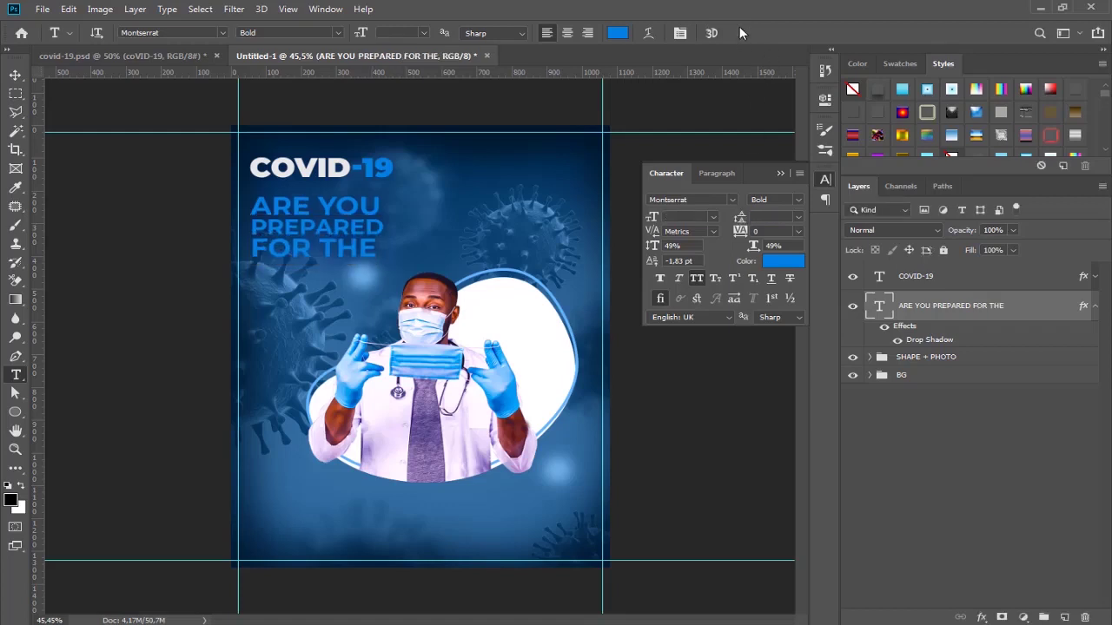
pyautogui.click(16, 75)
pyautogui.moveTo(327, 167); pyautogui.dragTo(328, 267)
# Retype the COVID-19 copy as THIRD and enlarge it to 55.48 pt
pyautogui.doubleClick(328, 268)
pyautogui.hotkey('shift', 'End')
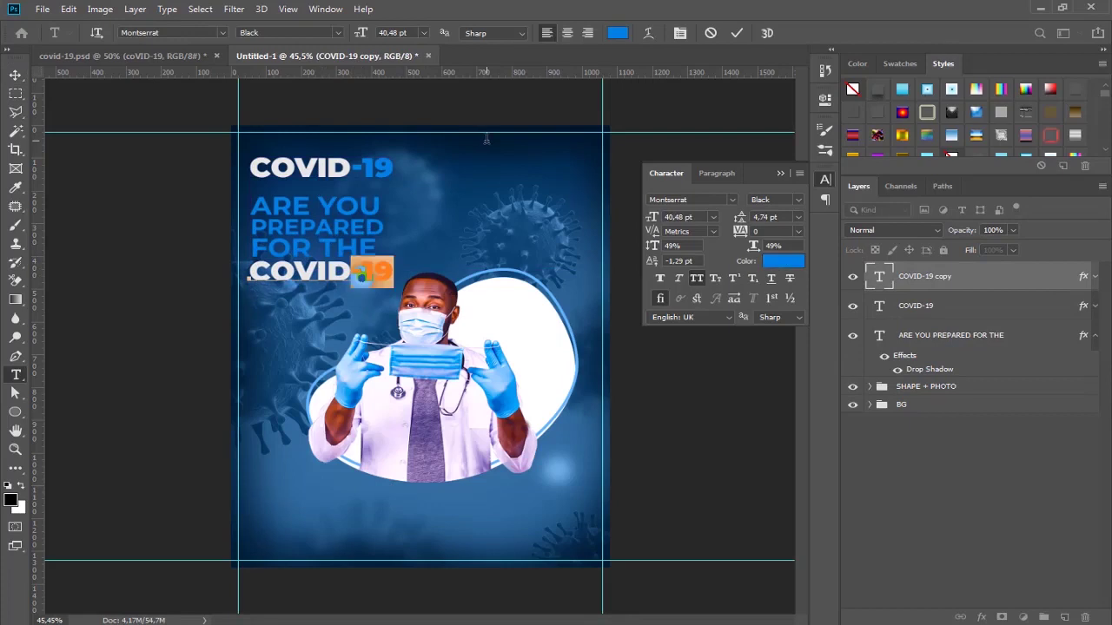
pyautogui.press('BackSpace')
pyautogui.hotkey('ctrl', 'a')
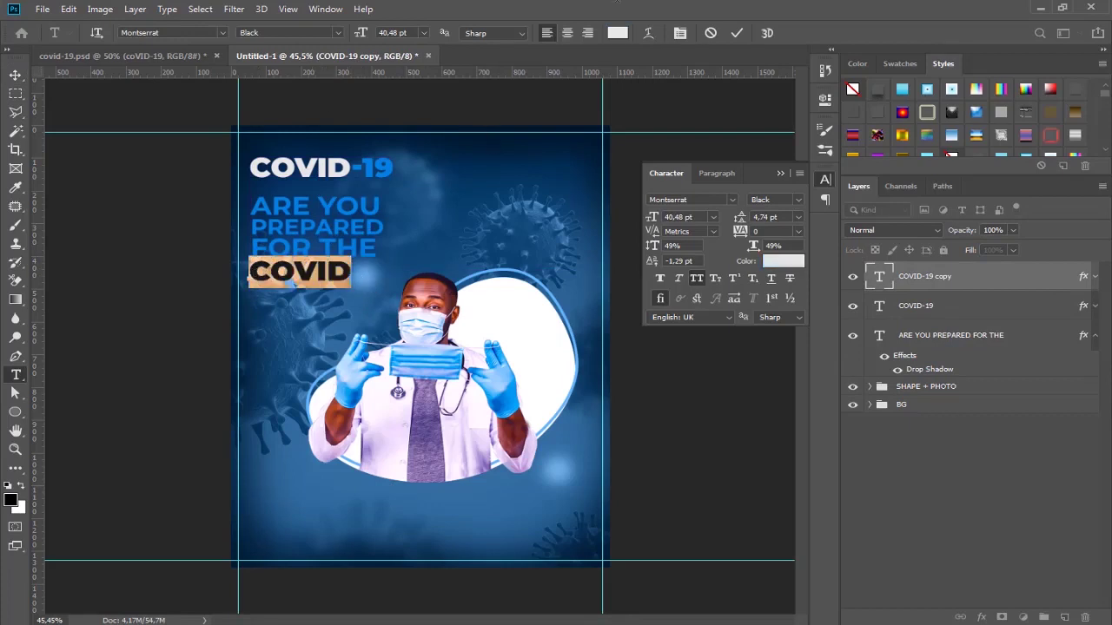
pyautogui.write('THIRD')
pyautogui.hotkey('ctrl', 'a')
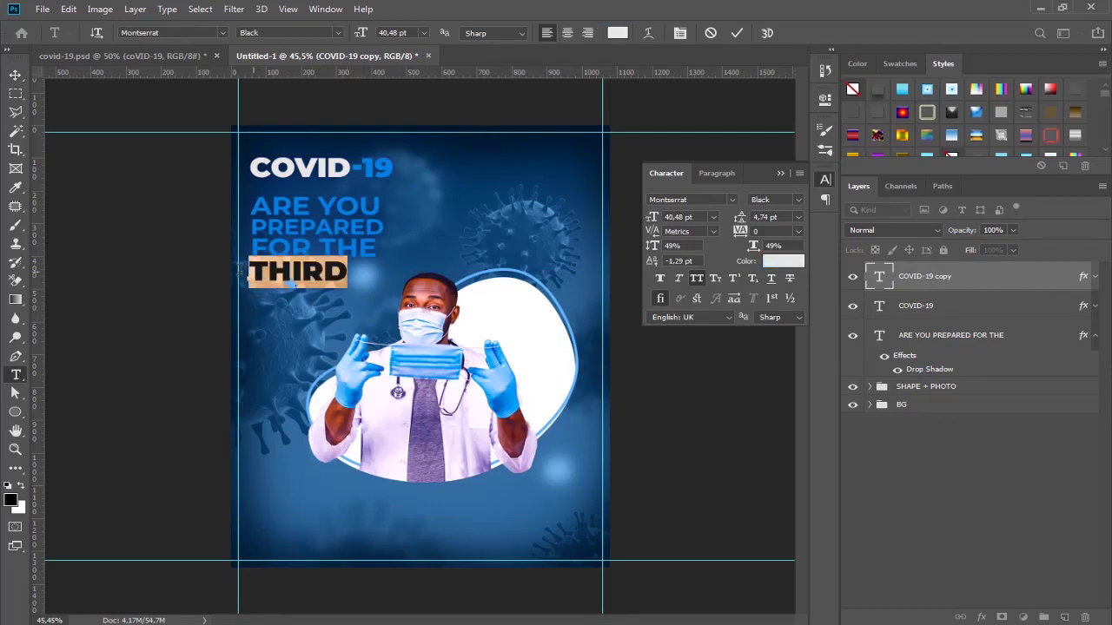
pyautogui.moveTo(651, 217); pyautogui.dragTo(662, 217)
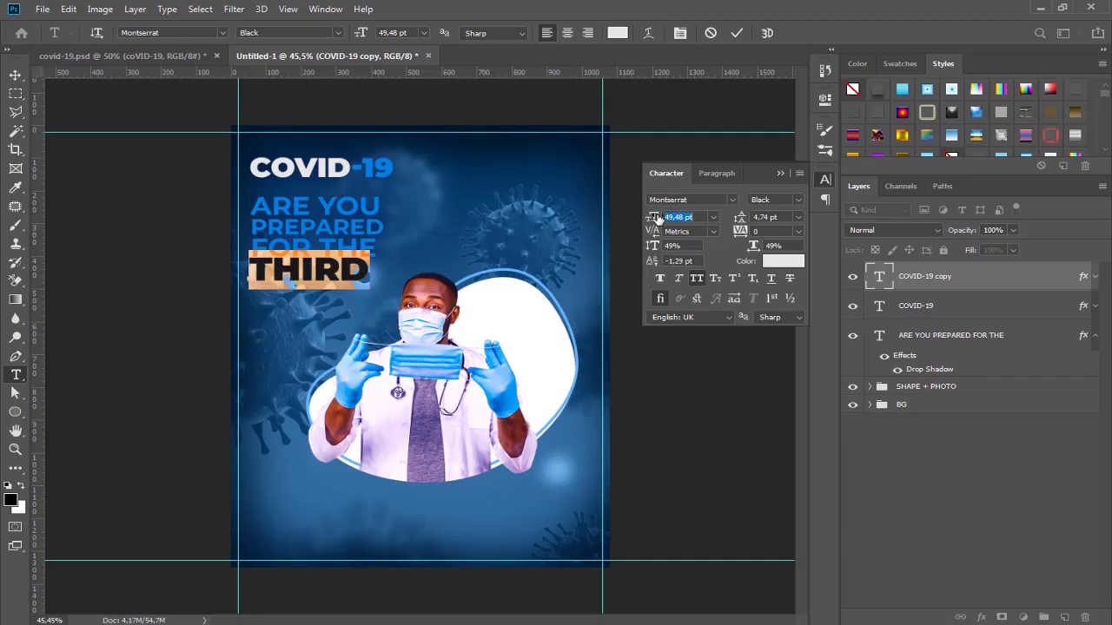
pyautogui.click(737, 33)
# Duplicate THIRD below as WAVE? at 47.48 pt and nudge it up closer to THIRD
pyautogui.press('v')
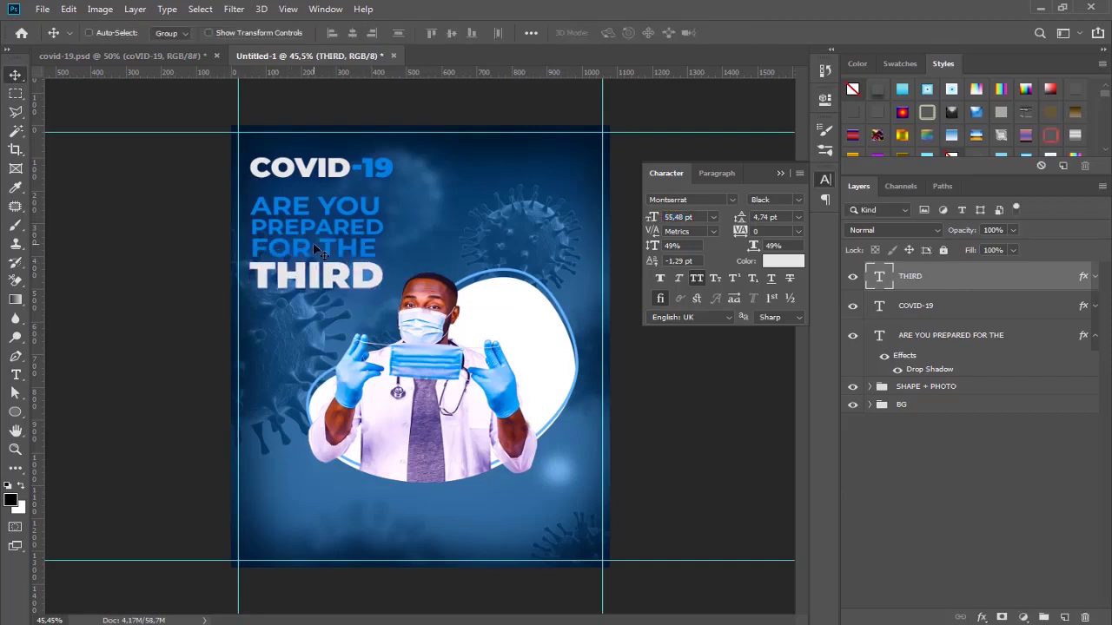
pyautogui.moveTo(317, 273); pyautogui.dragTo(318, 310)
pyautogui.press('t')
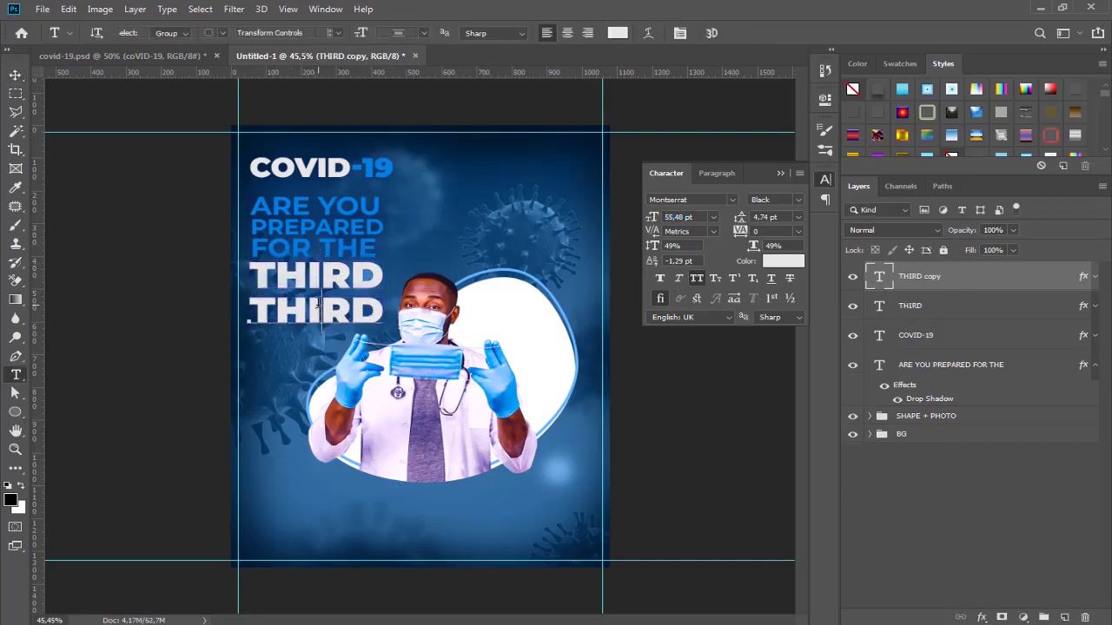
pyautogui.doubleClick(323, 309)
pyautogui.write('WAVE')
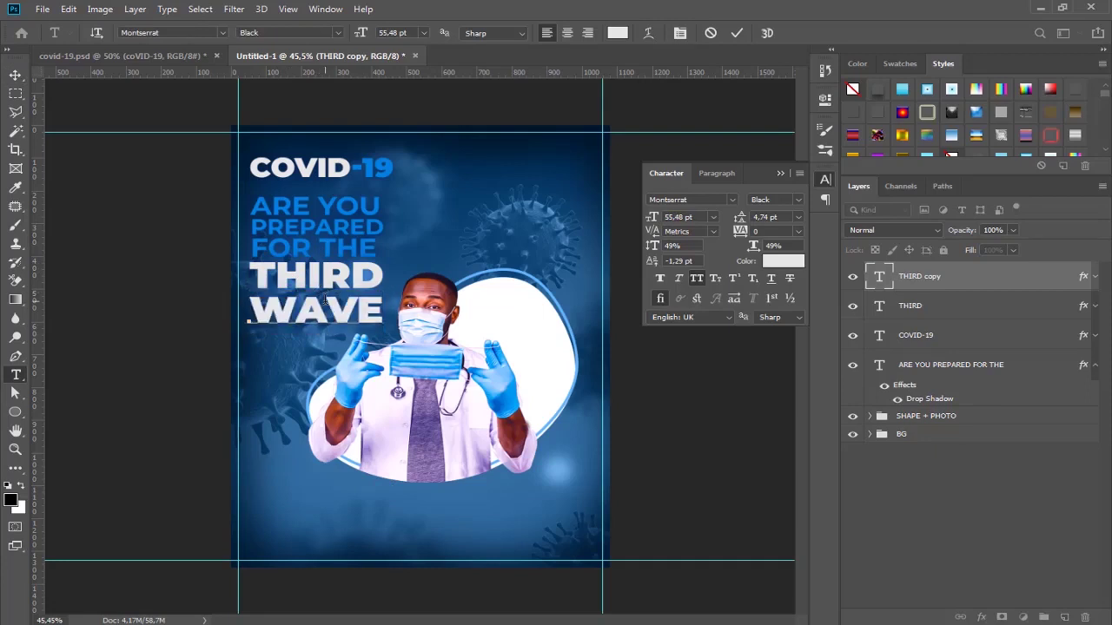
pyautogui.write('?')
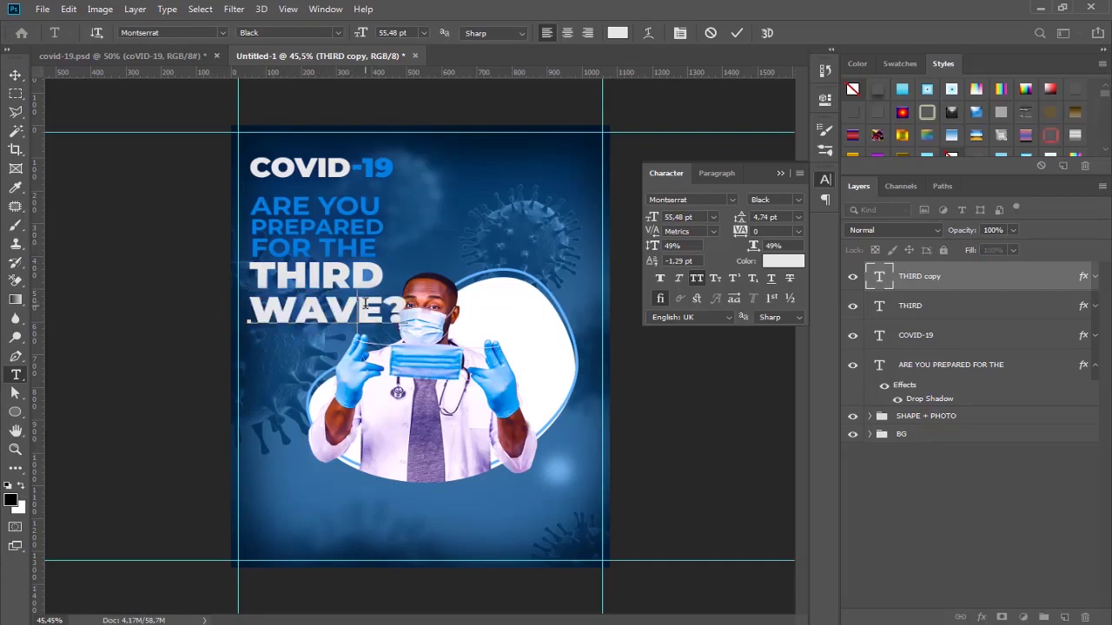
pyautogui.hotkey('ctrl', 'a')
pyautogui.moveTo(654, 215); pyautogui.dragTo(650, 215)
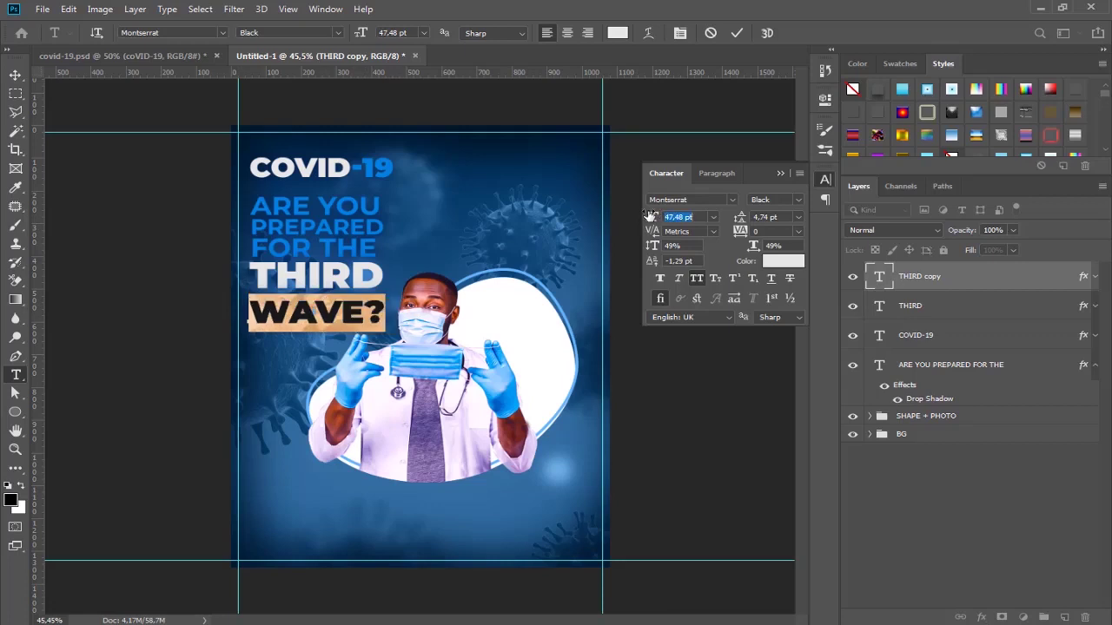
pyautogui.click(737, 32)
pyautogui.click(15, 75)
pyautogui.moveTo(378, 306); pyautogui.dragTo(378, 298)
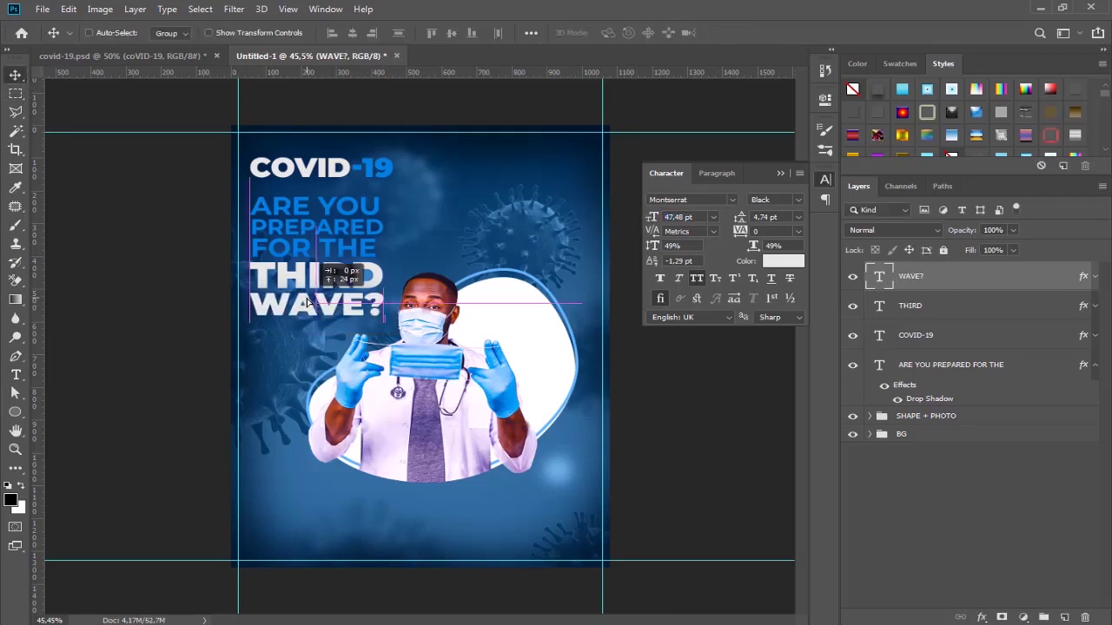
pyautogui.click(780, 173)
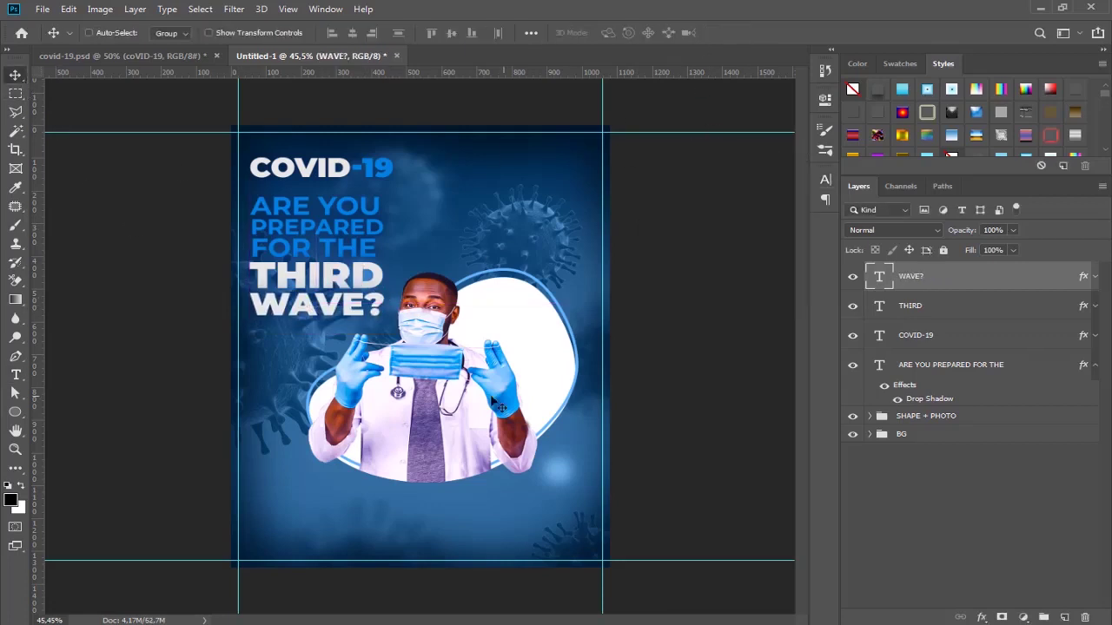
pyautogui.click(926, 416)
# Nudge the doctor photo, then group the four headline text layers as TOP_TEXT
pyautogui.moveTo(510, 339); pyautogui.dragTo(524, 332)
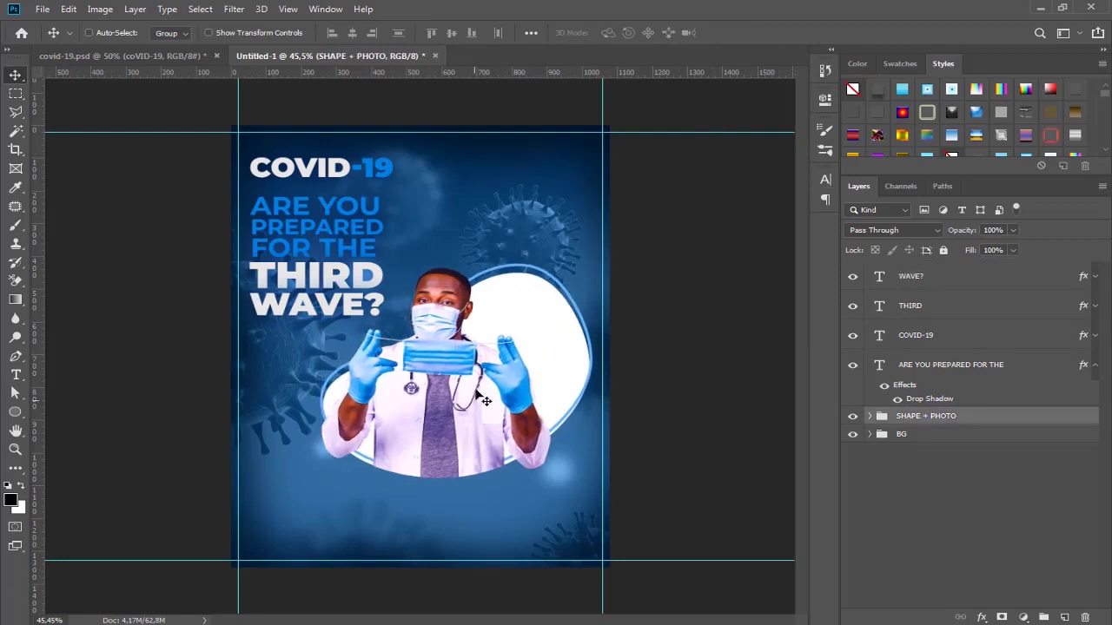
pyautogui.click(981, 372)
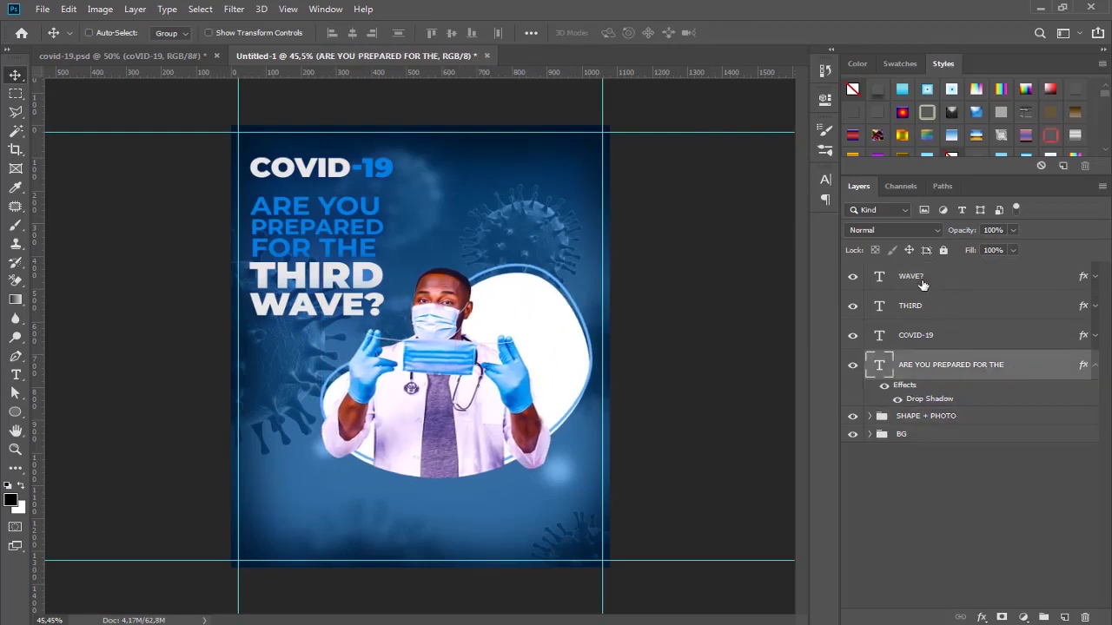
pyautogui.keyDown('shift'); pyautogui.click(922, 278); pyautogui.keyUp('shift')
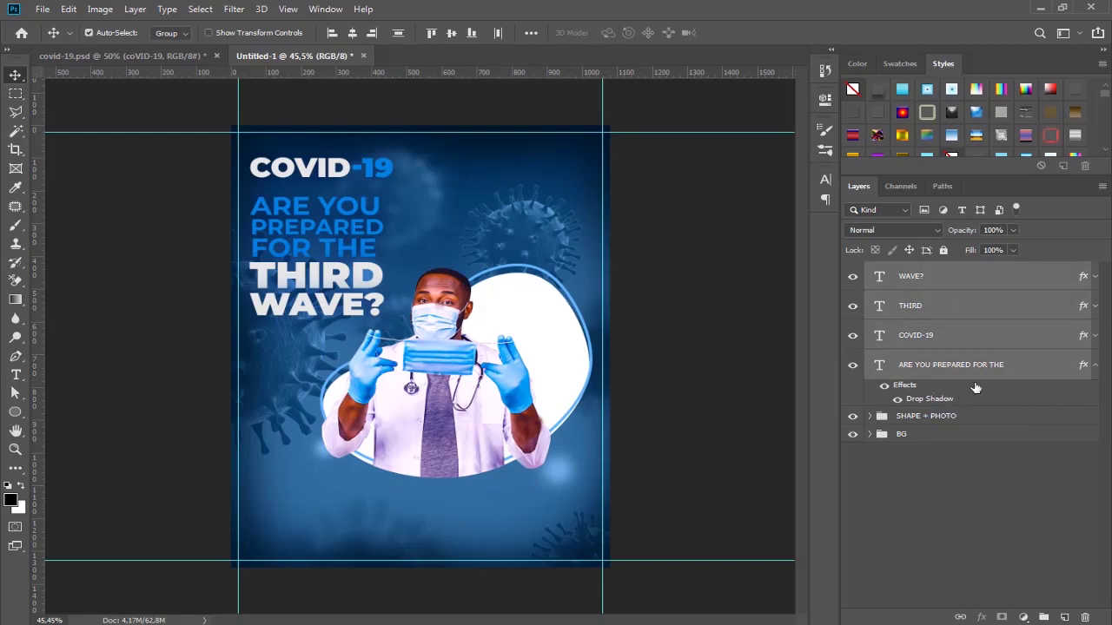
pyautogui.hotkey('ctrl', 'g')
pyautogui.doubleClick(912, 271)
pyautogui.write('TOP TEXT')
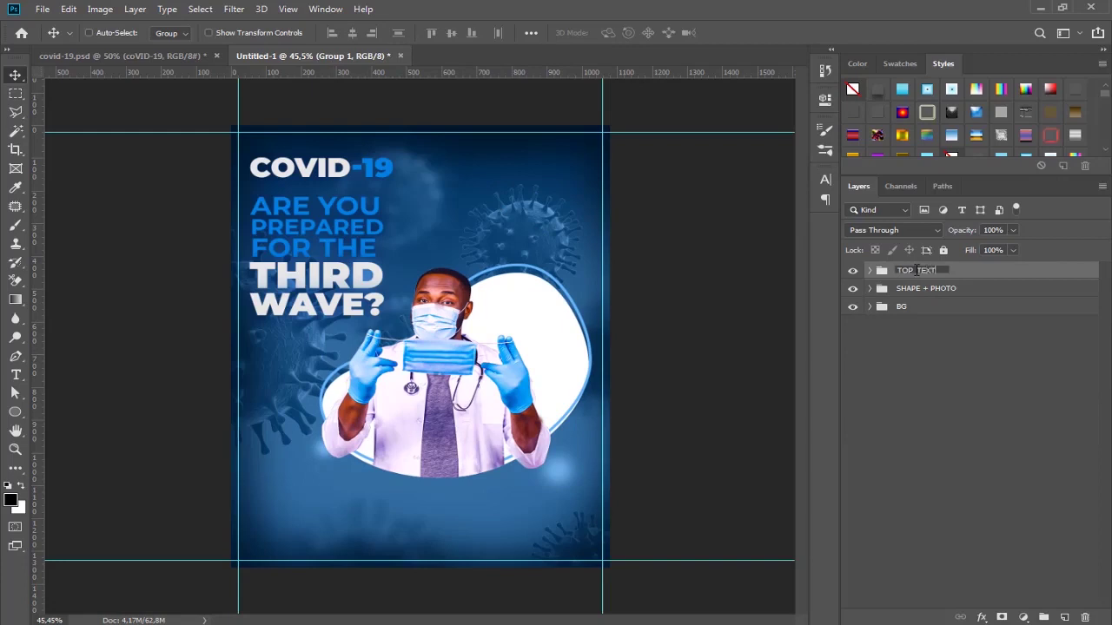
pyautogui.press('Return')
# Scale the TOP_TEXT headline block down from its bottom-right corner
pyautogui.hotkey('ctrl', 't')
pyautogui.moveTo(394, 311); pyautogui.dragTo(382, 293)
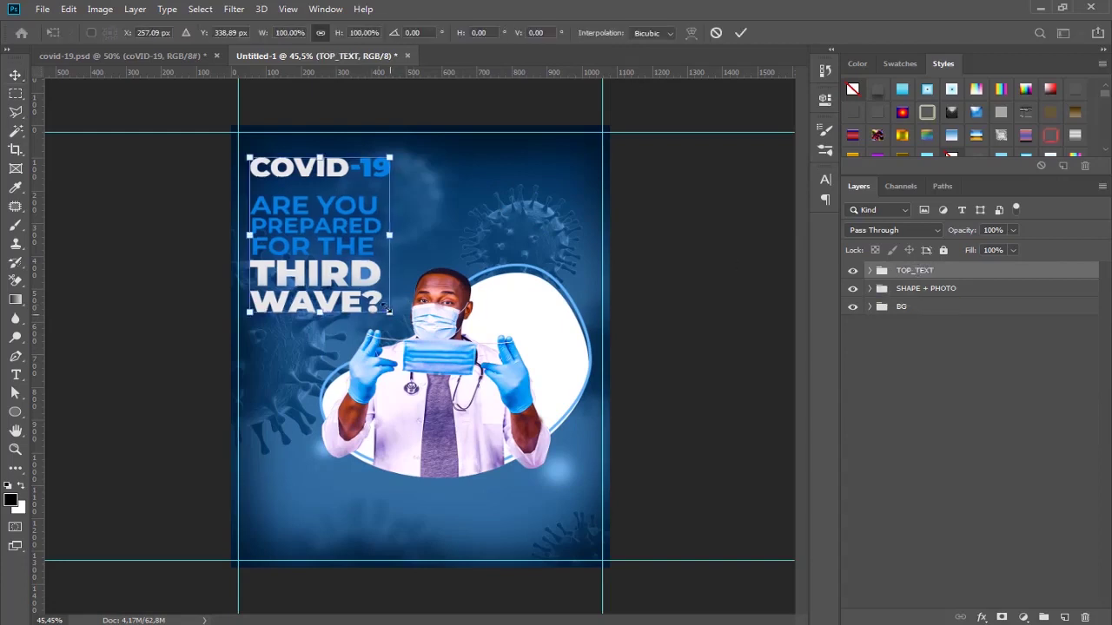
pyautogui.moveTo(287, 261); pyautogui.dragTo(270, 224)
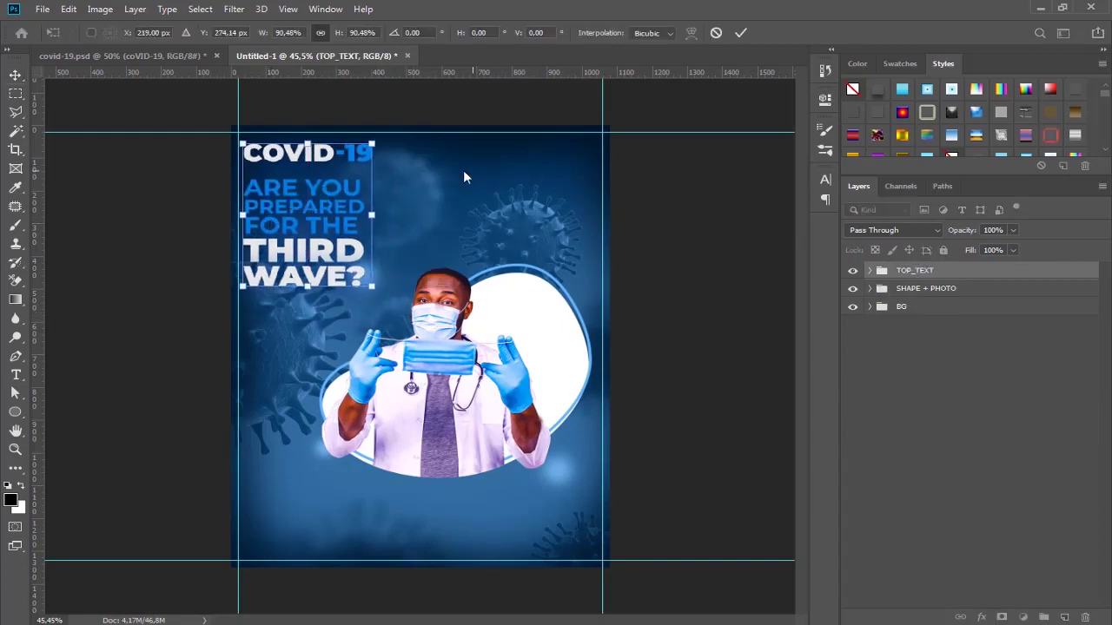
pyautogui.click(715, 32)
pyautogui.hotkey('ctrl', 't')
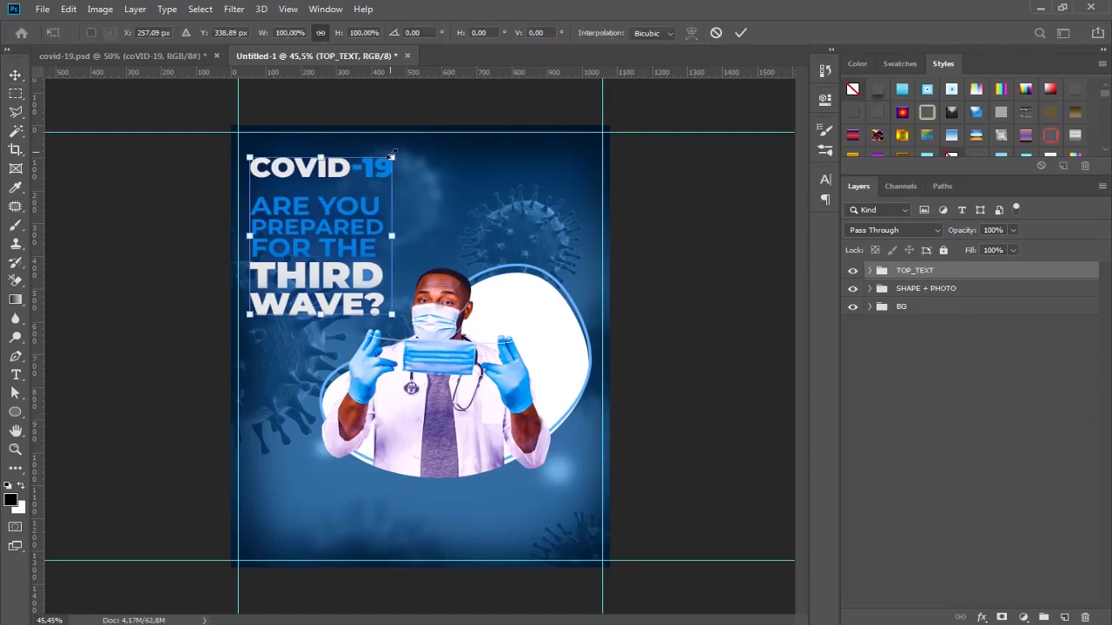
pyautogui.moveTo(392, 155); pyautogui.dragTo(359, 183)
pyautogui.click(742, 33)
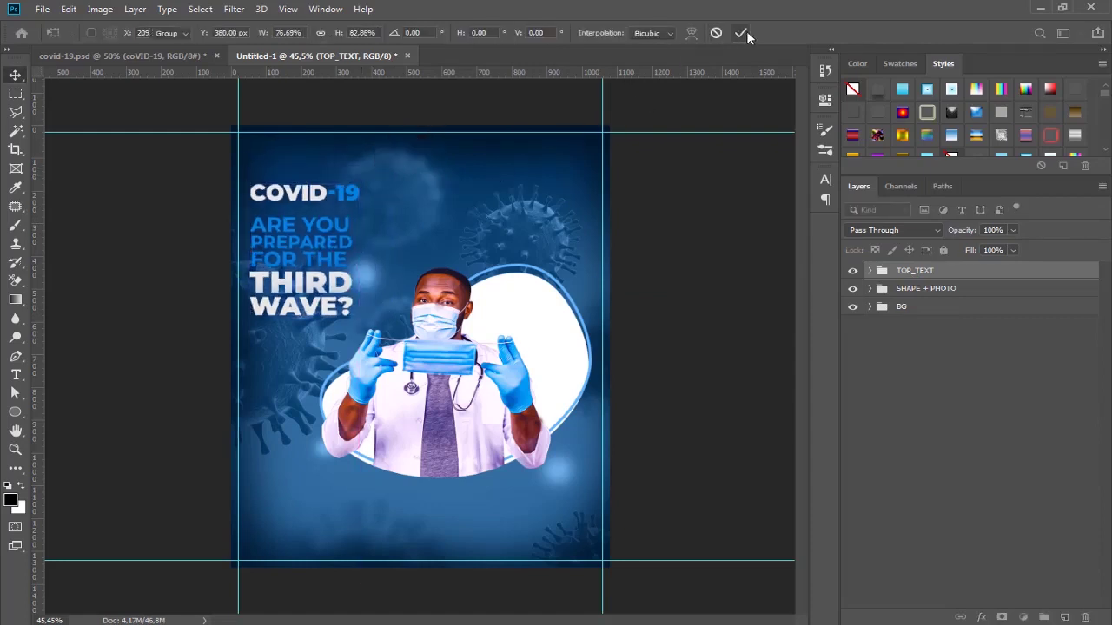
pyautogui.hotkey('ctrl', 'z')
pyautogui.hotkey('ctrl', 't')
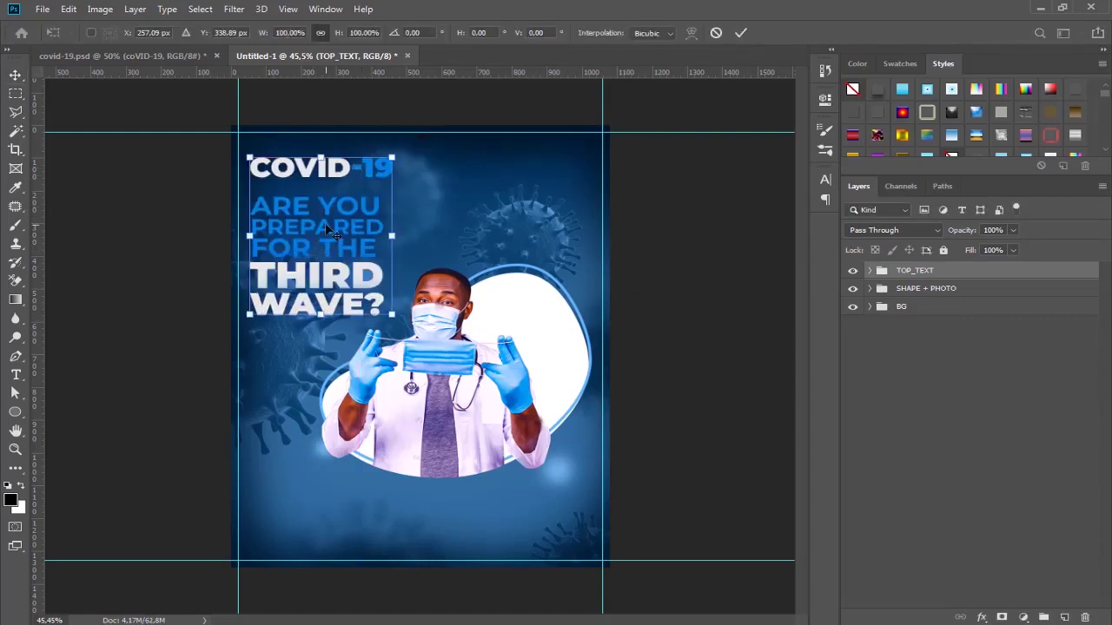
pyautogui.moveTo(397, 323); pyautogui.dragTo(372, 306)
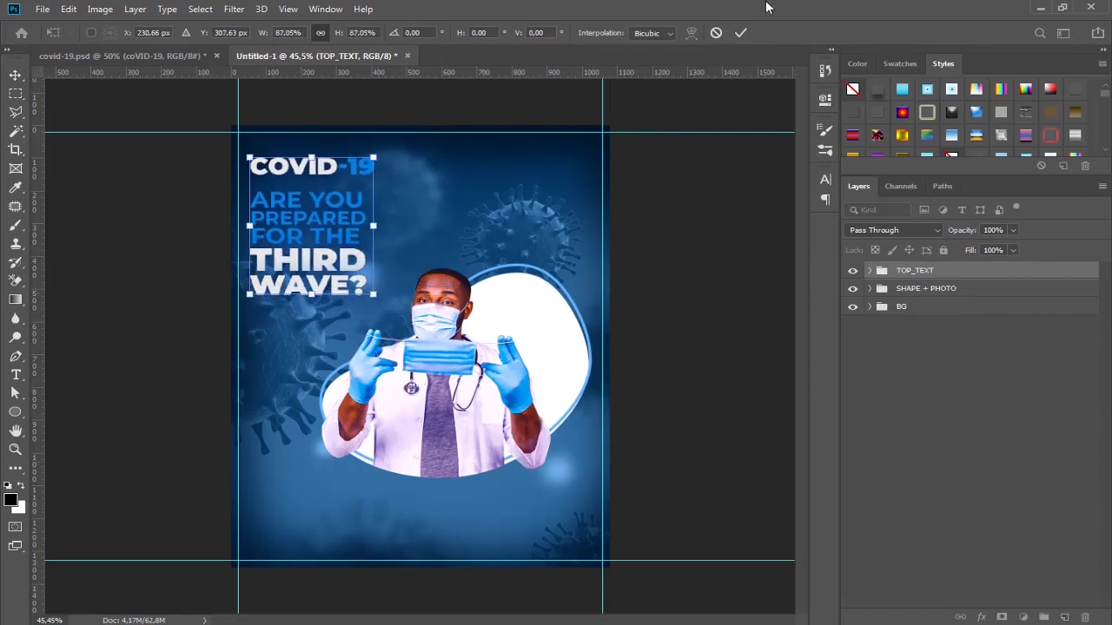
pyautogui.click(740, 33)
# Set the Move tool to auto-select layers and shift the headline lines slightly up
pyautogui.click(870, 271)
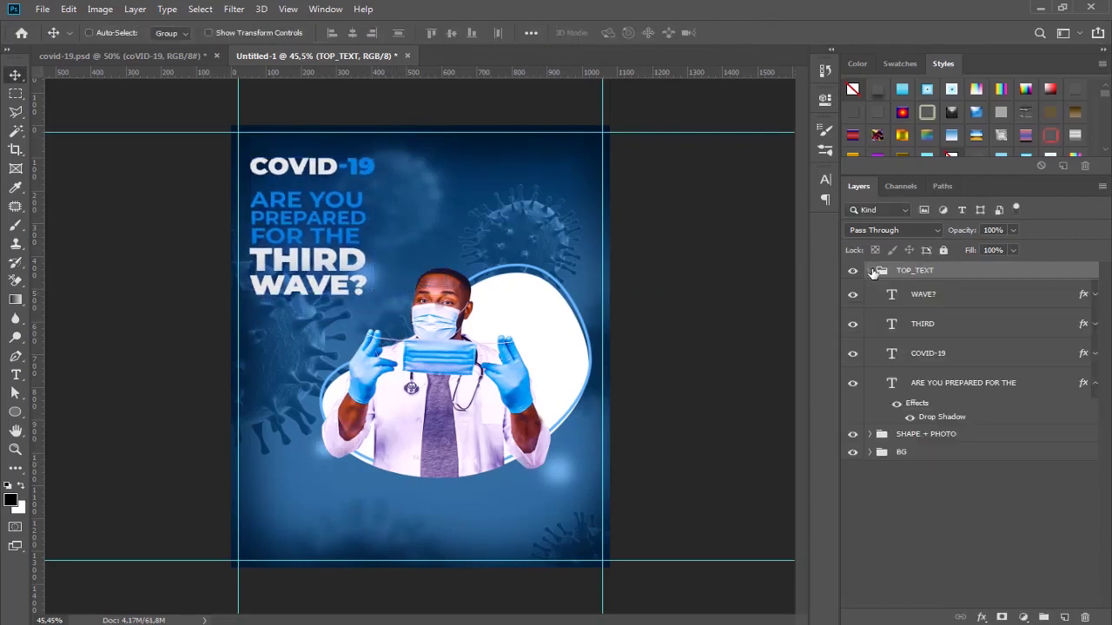
pyautogui.click(947, 300)
pyautogui.keyDown('shift'); pyautogui.click(986, 384); pyautogui.keyUp('shift')
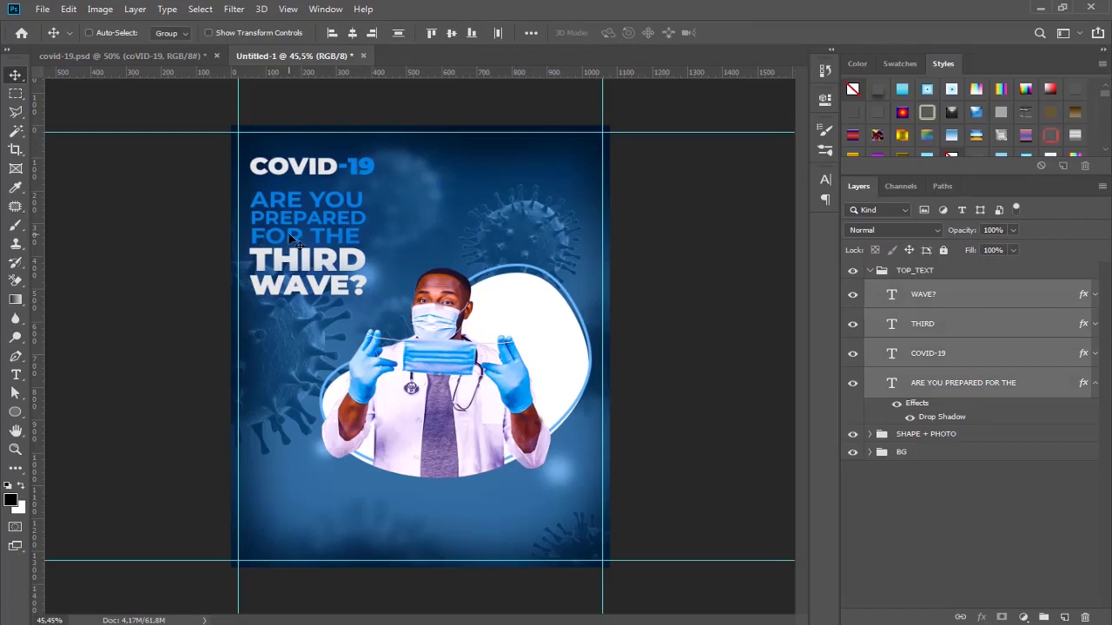
pyautogui.moveTo(707, 347); pyautogui.dragTo(707, 345)
pyautogui.click(177, 34)
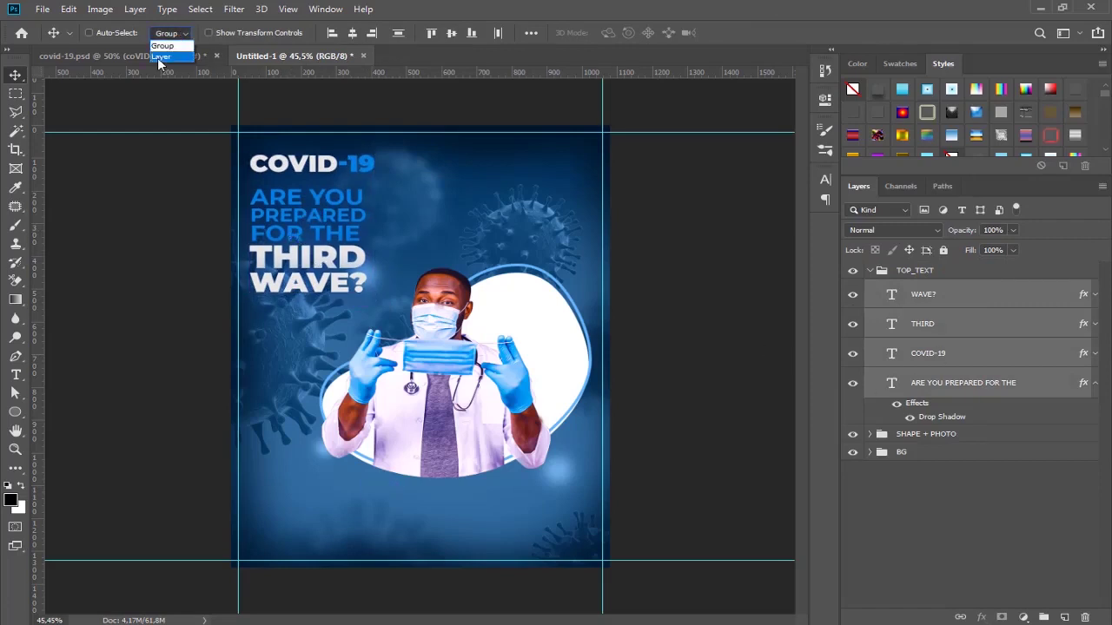
pyautogui.click(165, 55)
pyautogui.moveTo(311, 251); pyautogui.dragTo(363, 230)
pyautogui.keyDown('ctrl'); pyautogui.click(955, 353); pyautogui.keyUp('ctrl')
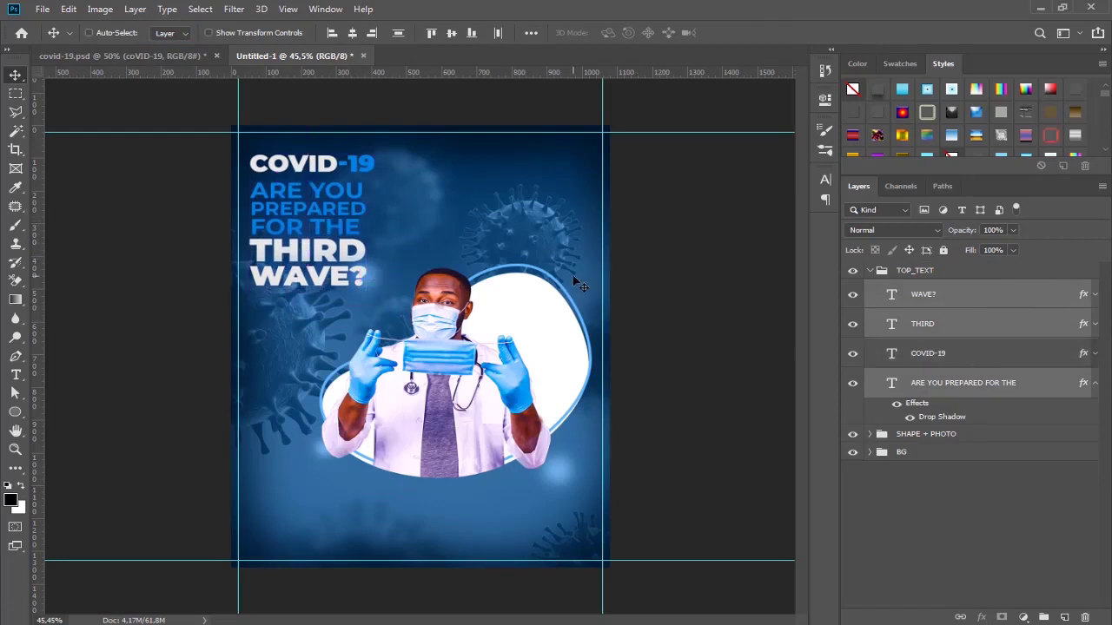
# Move the SHAPE + PHOTO group up and to the left
pyautogui.click(869, 270)
pyautogui.click(914, 291)
pyautogui.moveTo(501, 339); pyautogui.dragTo(487, 317)
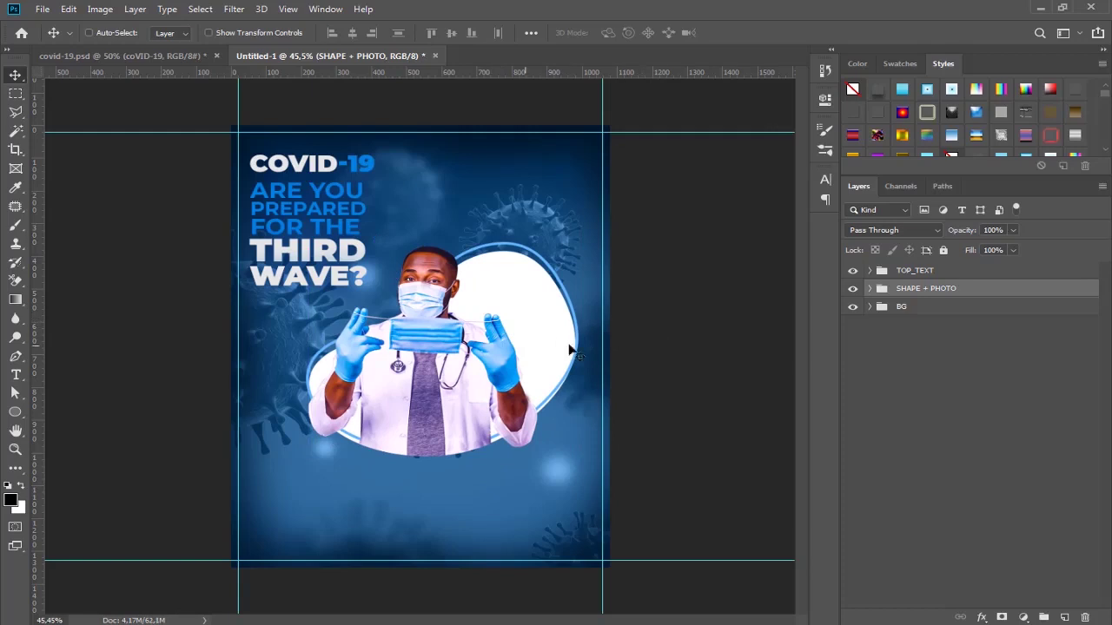
# Start a new text line near the poster bottom in Bold, white #ffffff
pyautogui.press('t')
pyautogui.click(934, 270)
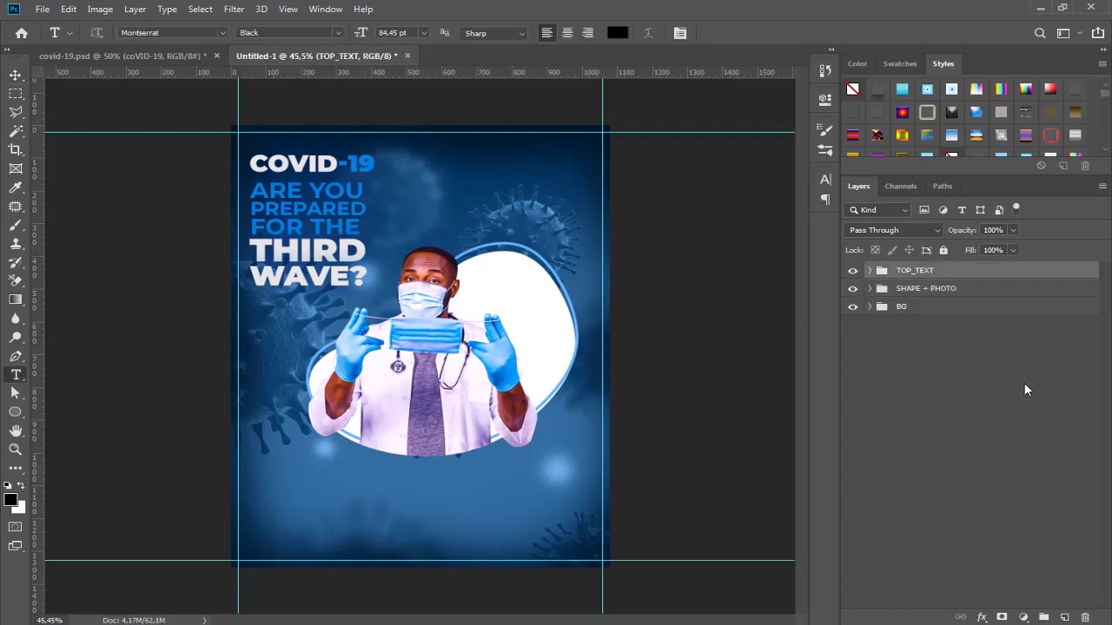
pyautogui.click(328, 488)
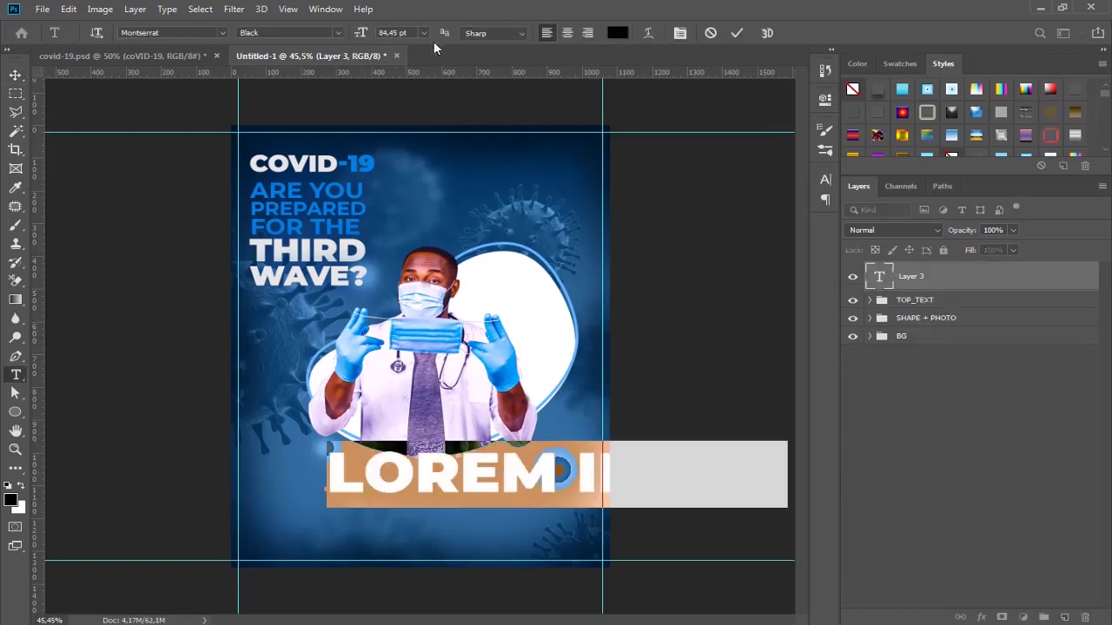
pyautogui.click(335, 33)
pyautogui.click(269, 171)
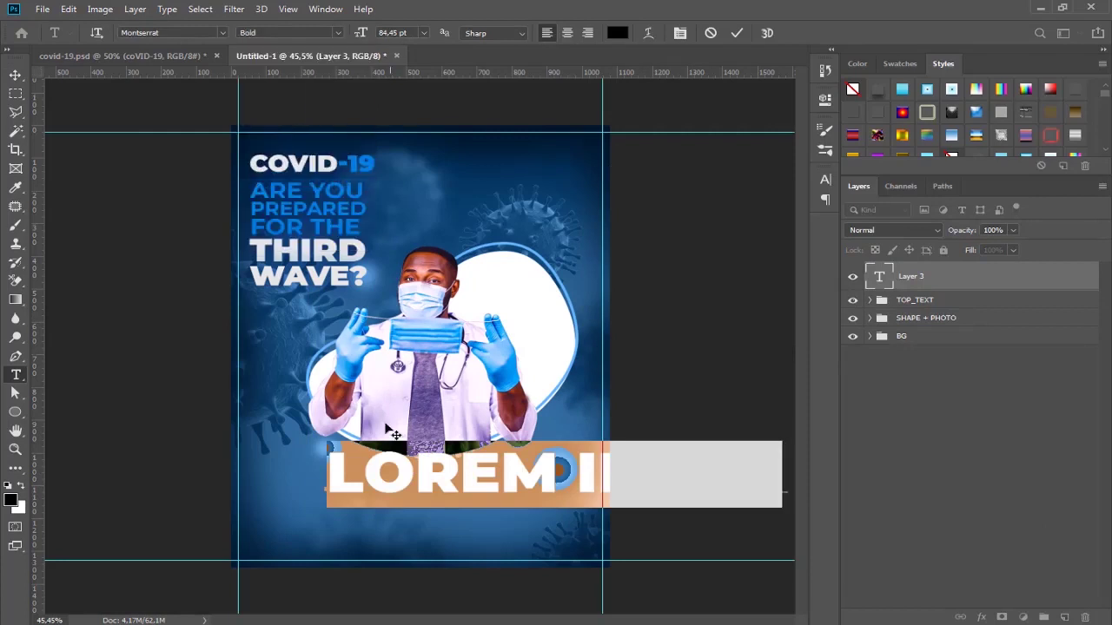
pyautogui.click(423, 33)
pyautogui.click(395, 172)
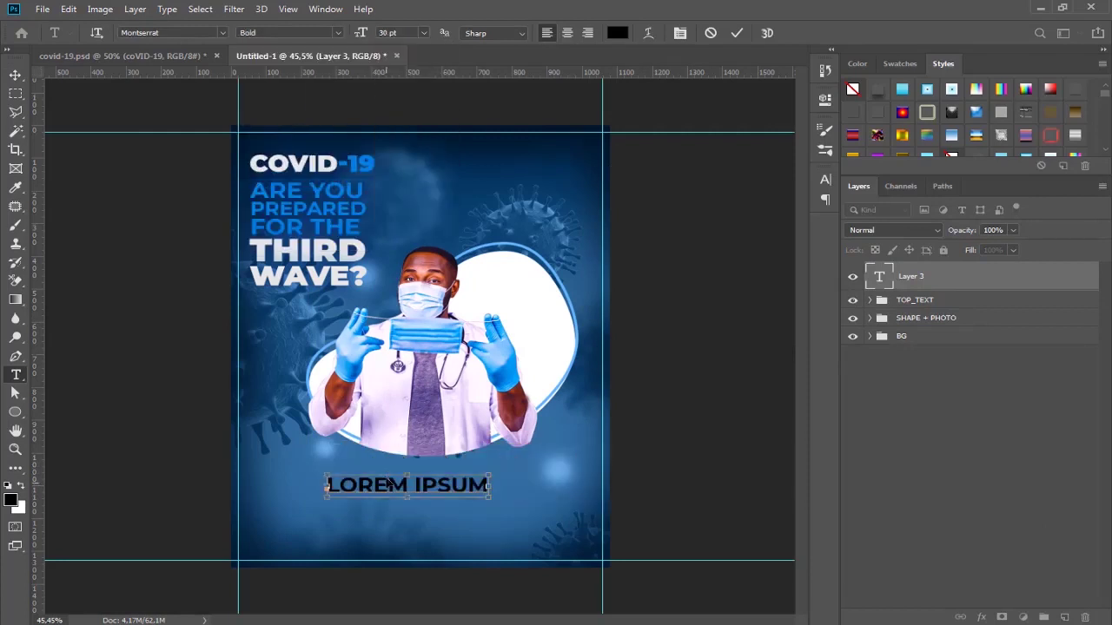
pyautogui.click(619, 34)
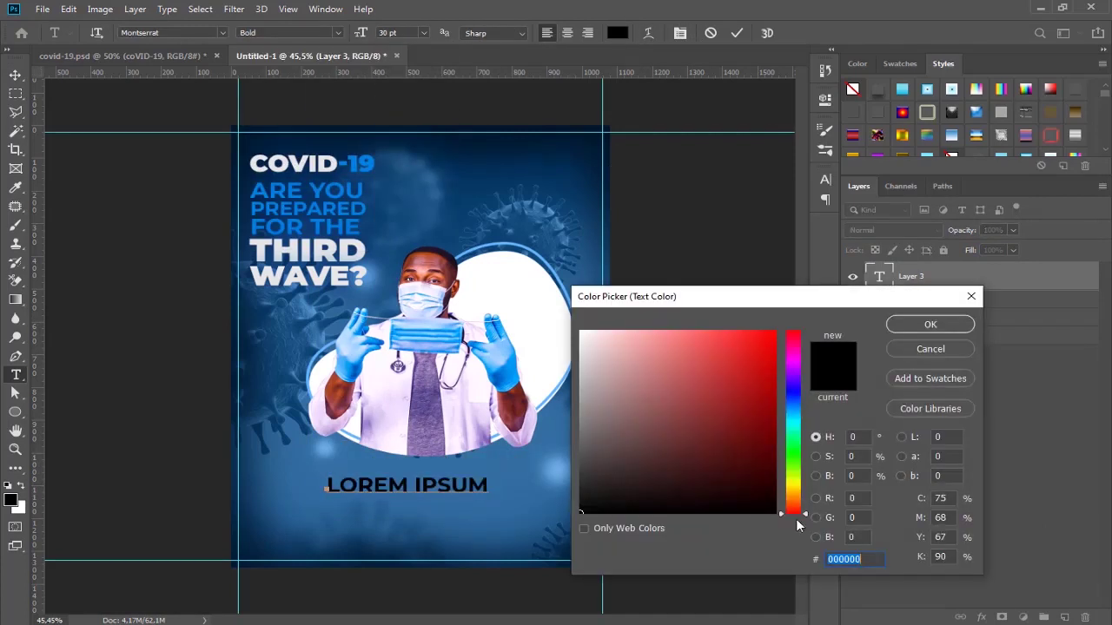
pyautogui.write('e')
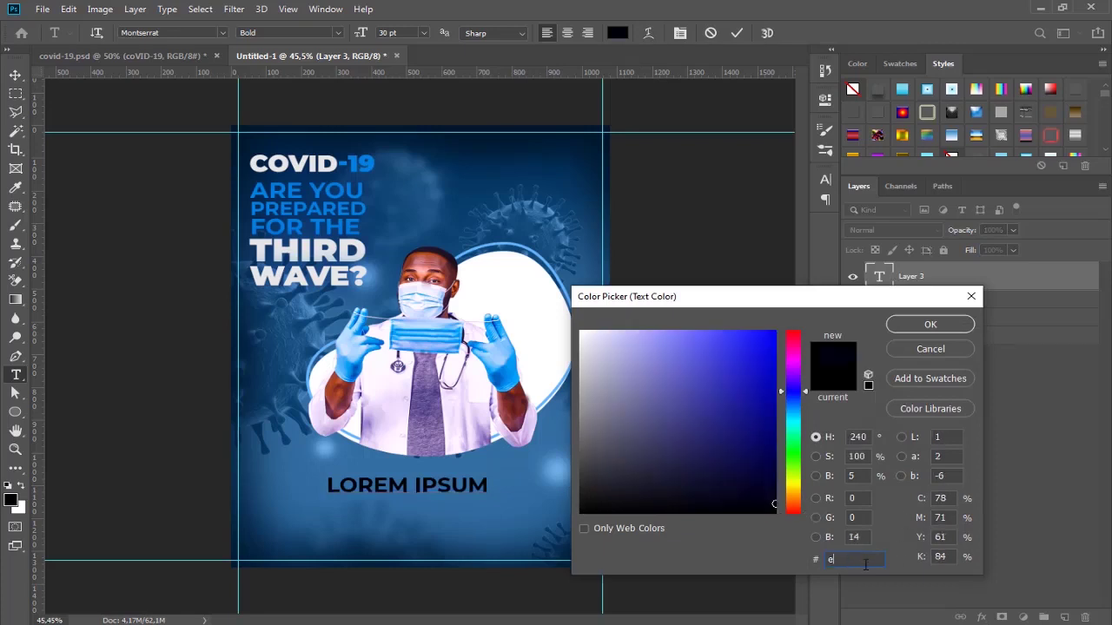
pyautogui.write('7e7e7')
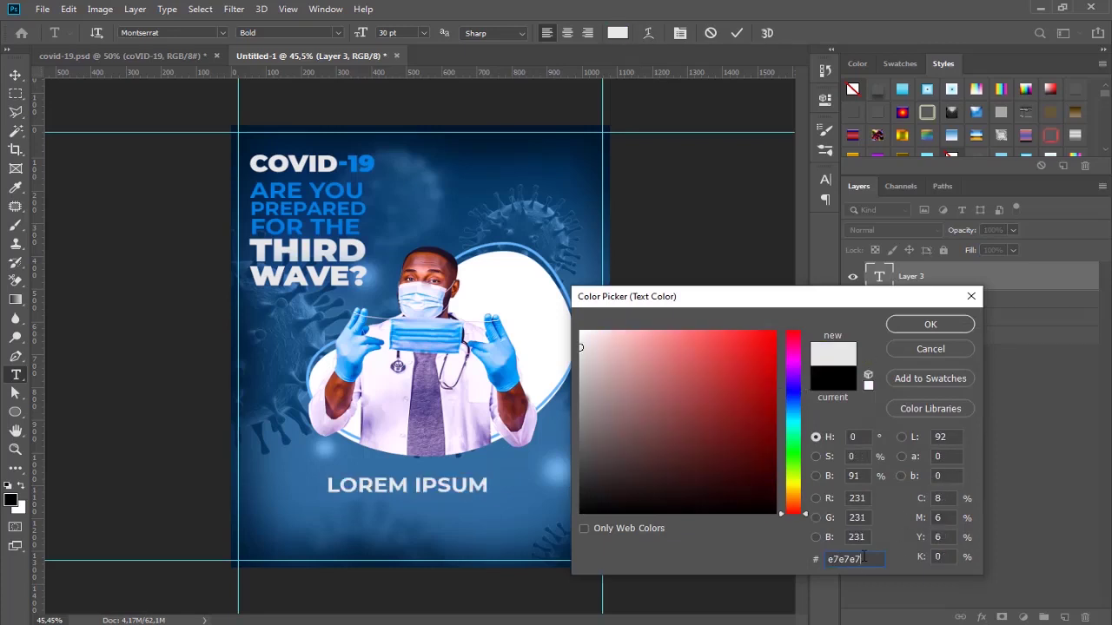
pyautogui.write('ffffff')
pyautogui.press('Return')
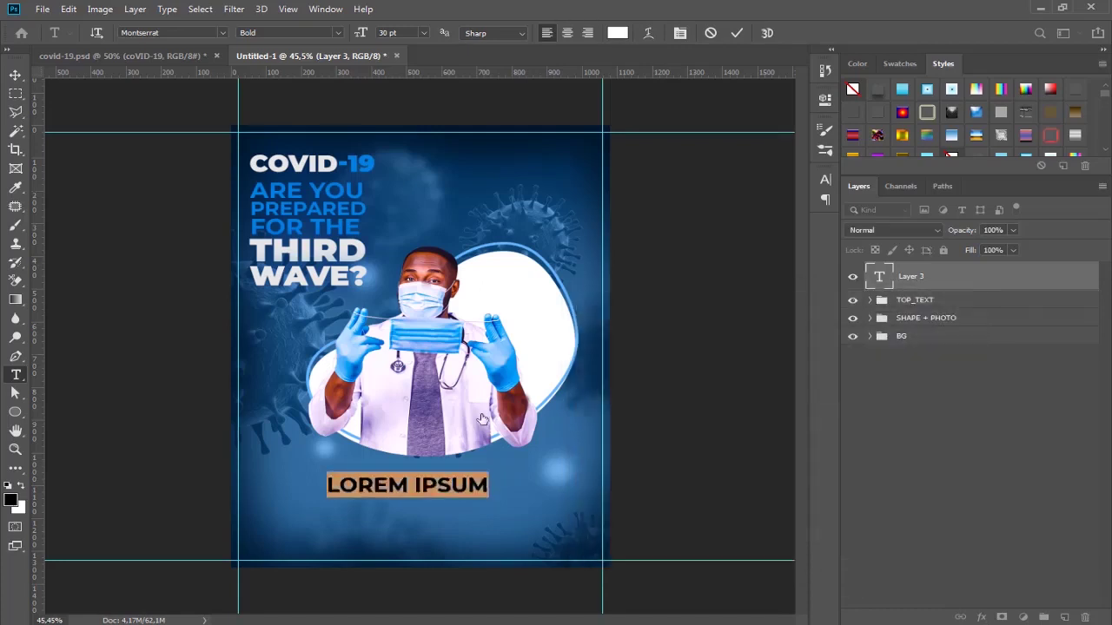
# Type 'WE NEVER LET OUR GUARD DOWN' at 17 pt and move it below the photo frame
pyautogui.hotkey('ctrl', 'a')
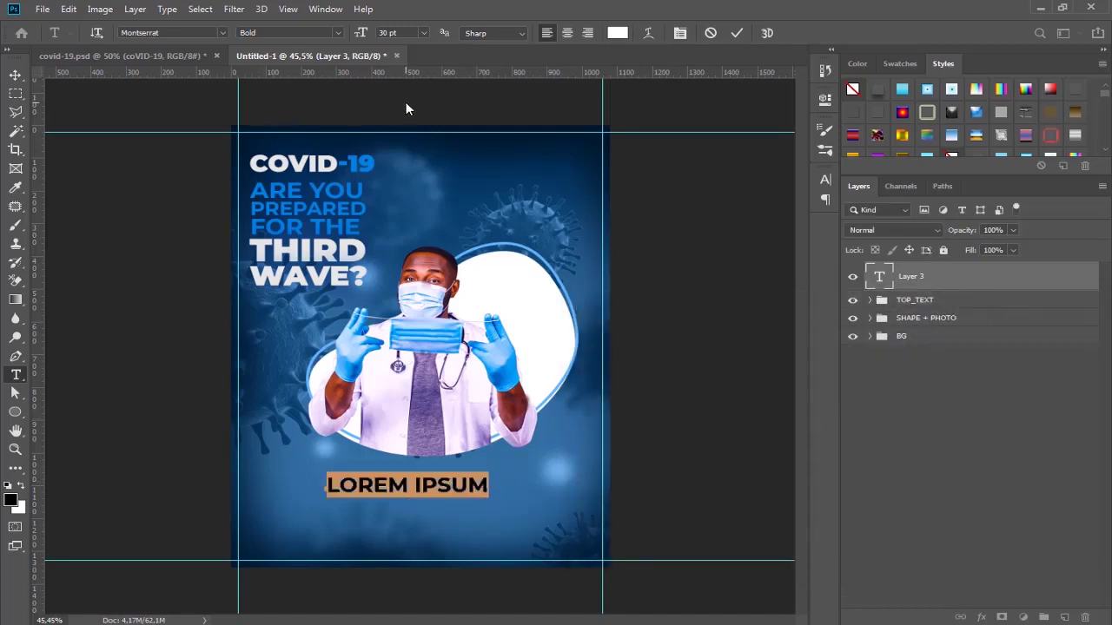
pyautogui.write('WE')
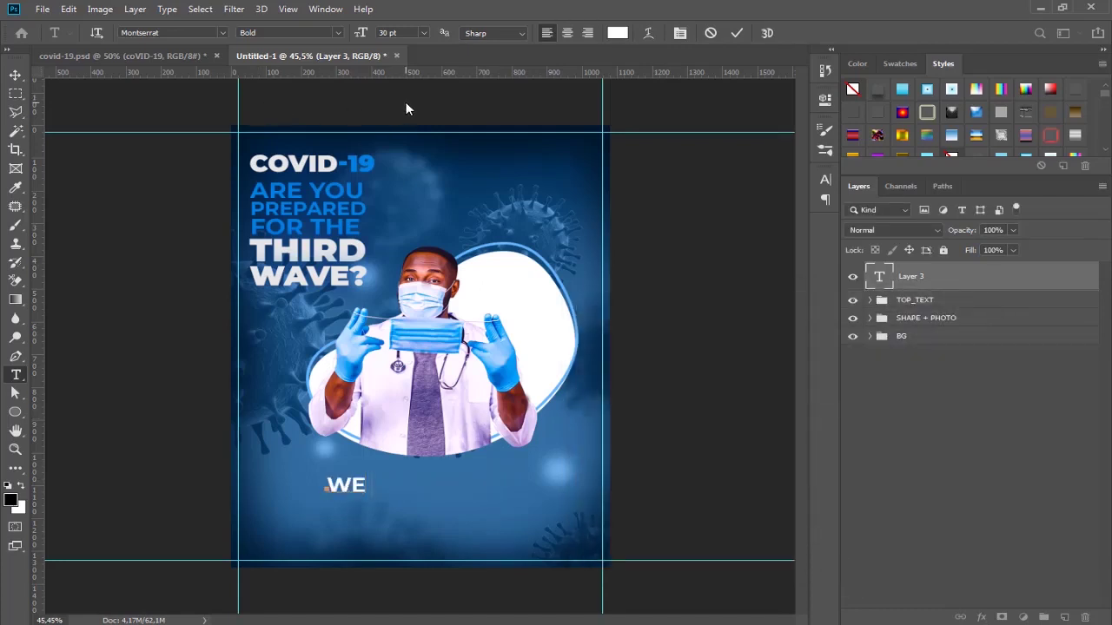
pyautogui.write(' NEVER L')
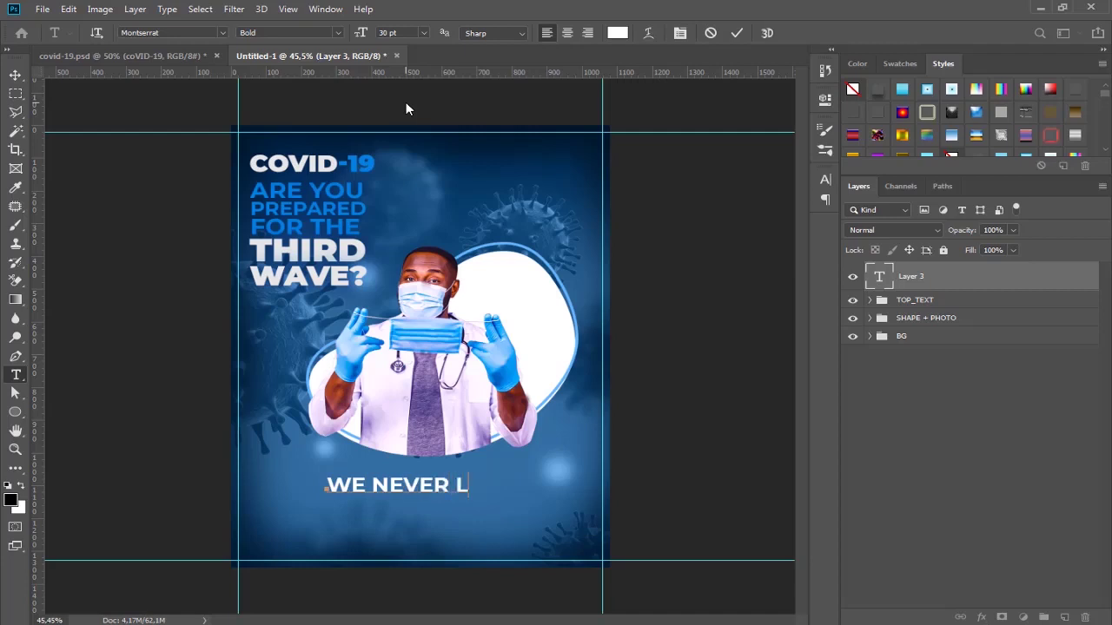
pyautogui.write('ET OUR G')
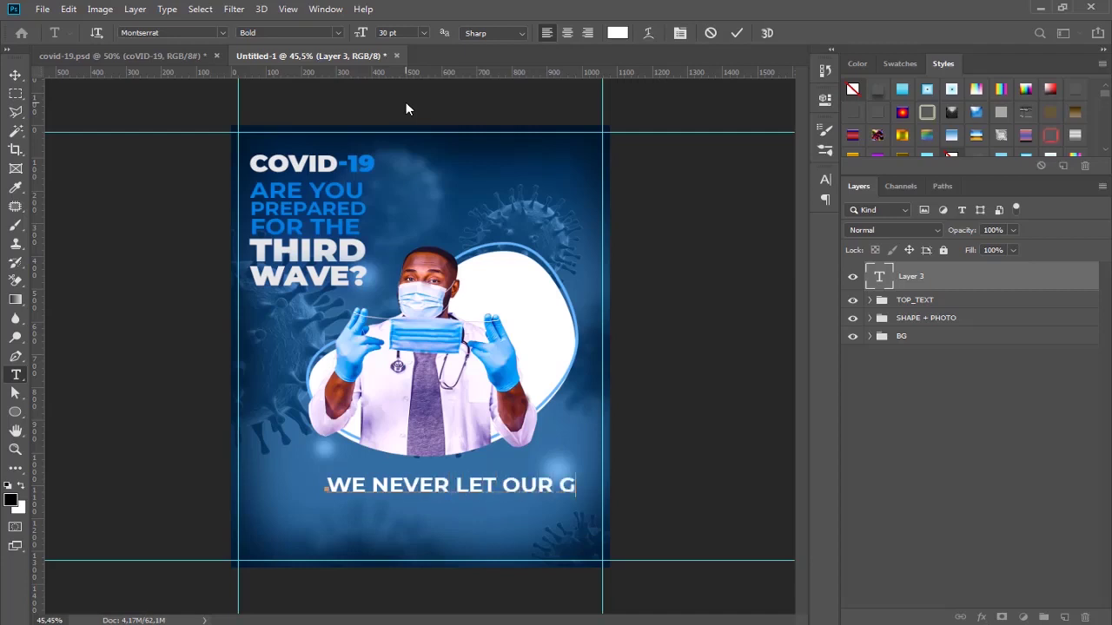
pyautogui.write('UA')
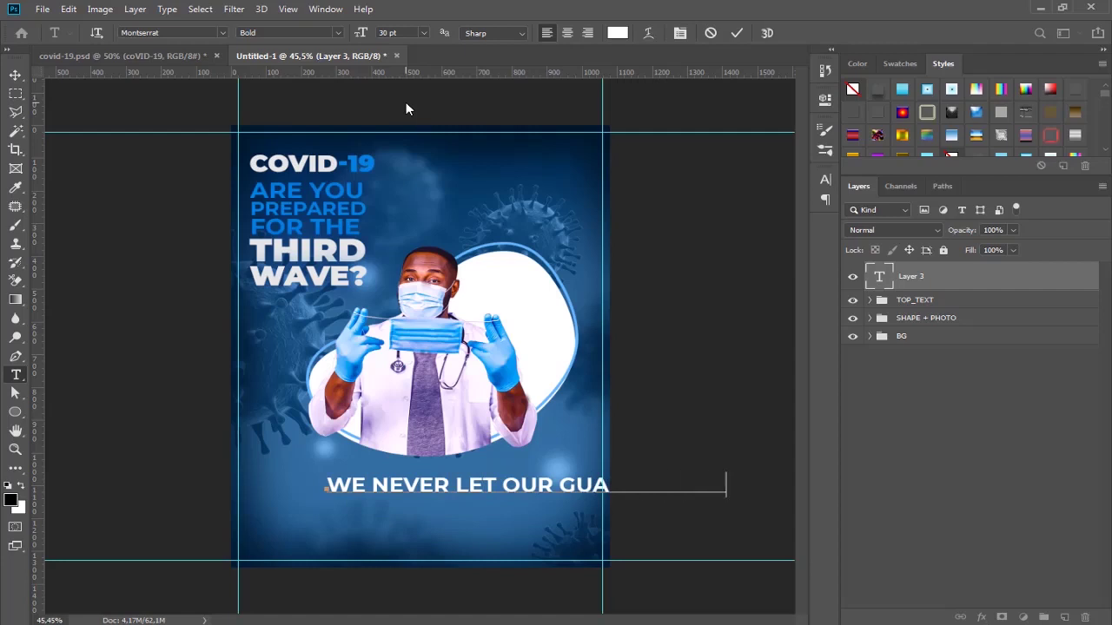
pyautogui.hotkey('ctrl', 'a')
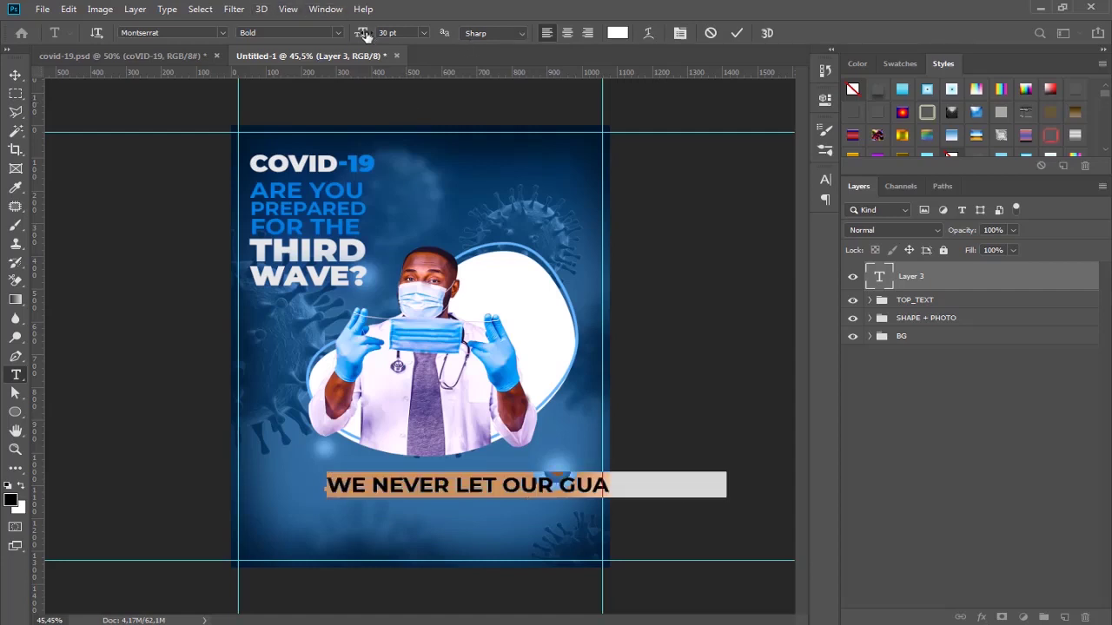
pyautogui.moveTo(363, 33); pyautogui.dragTo(351, 34)
pyautogui.click(737, 33)
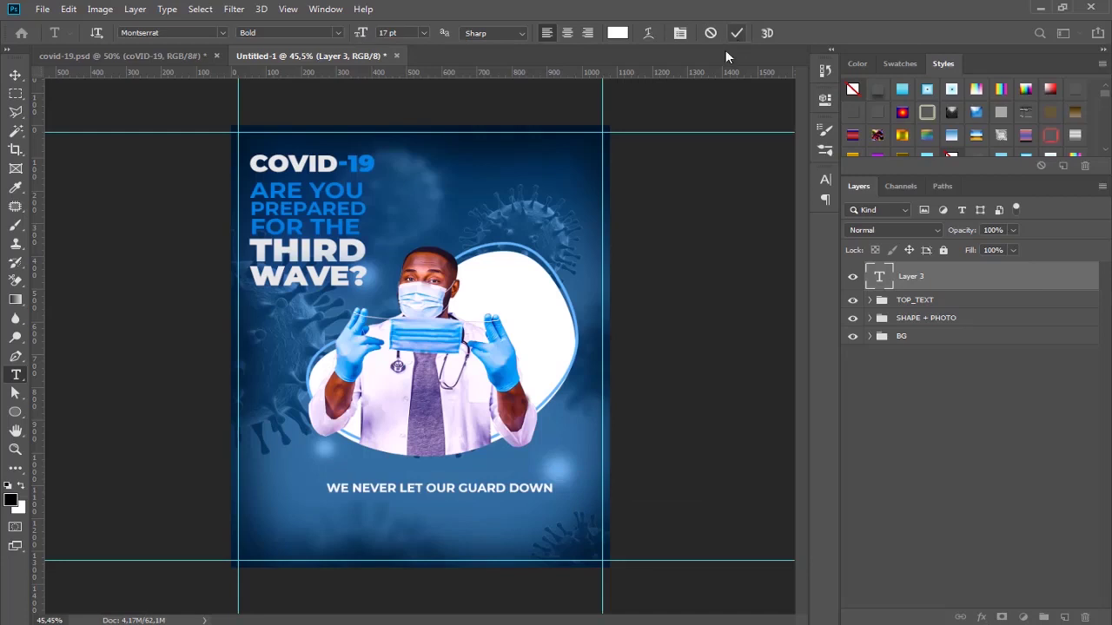
pyautogui.click(16, 76)
pyautogui.moveTo(481, 489)
pyautogui.mouseDown()
pyautogui.moveTo(467, 469)
pyautogui.moveTo(456, 472)
pyautogui.mouseUp()
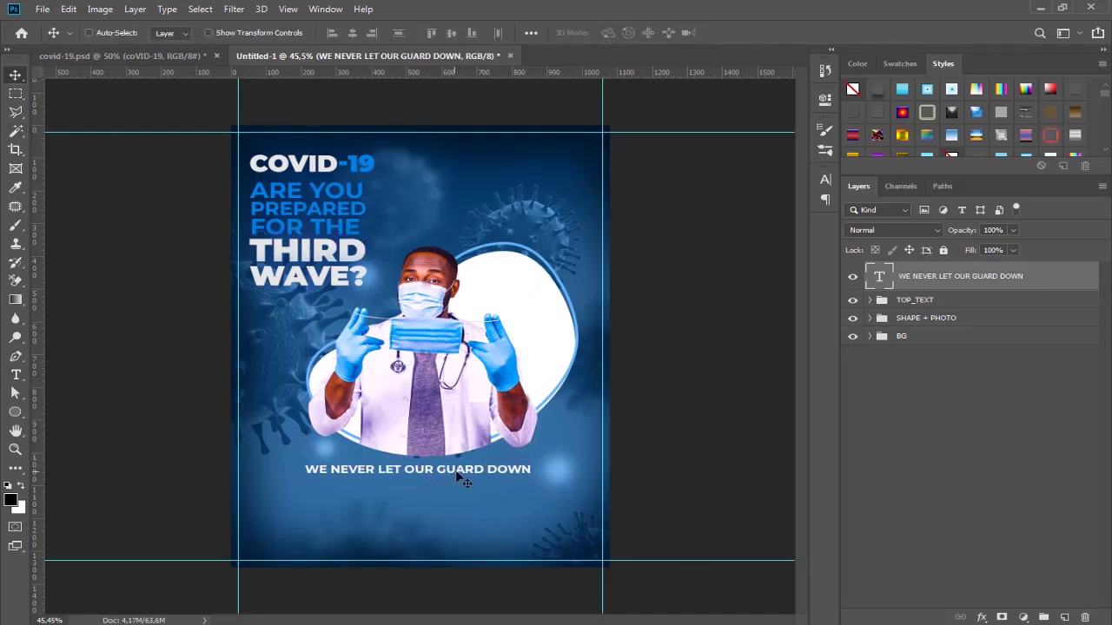
# Draw a wide rounded-rectangle pill bar centered below the tagline
pyautogui.click(16, 411)
pyautogui.rightClick(16, 412)
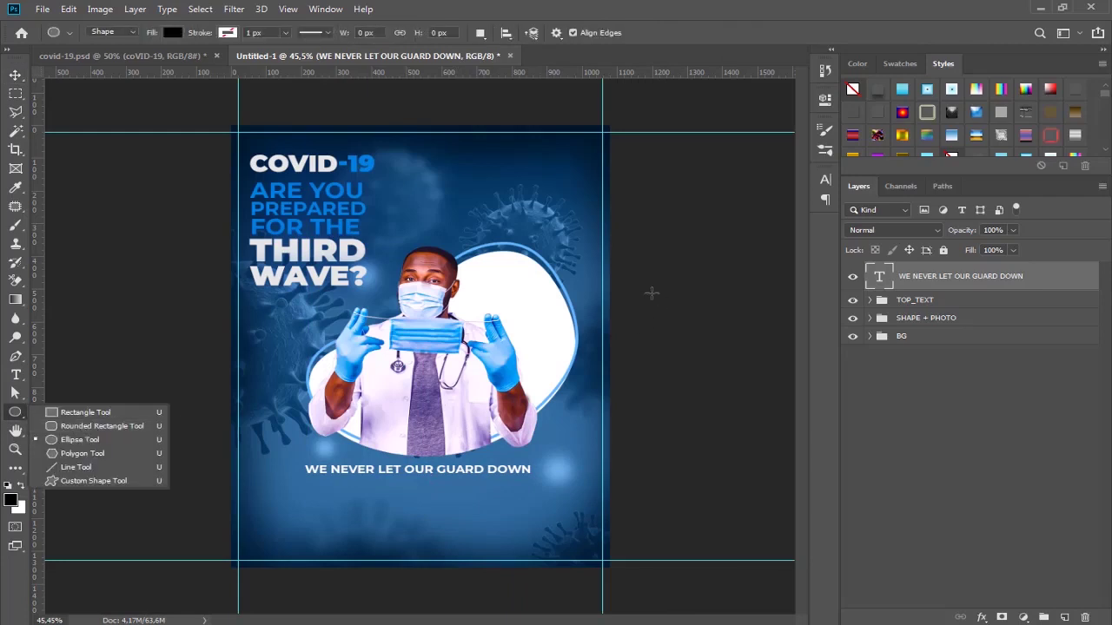
pyautogui.click(16, 74)
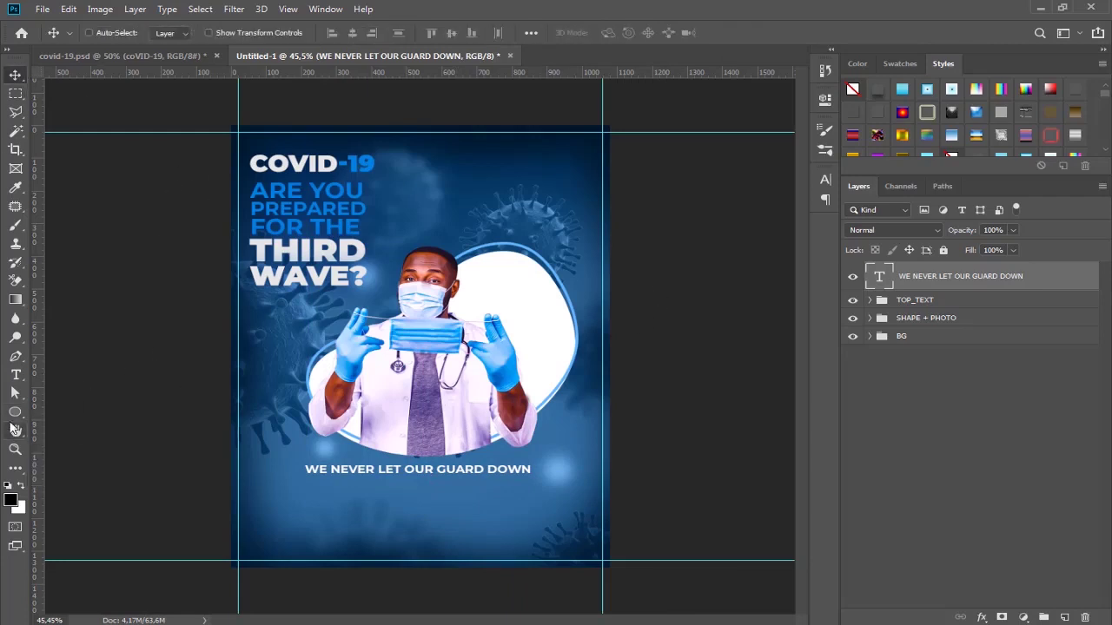
pyautogui.rightClick(16, 412)
pyautogui.click(102, 426)
pyautogui.moveTo(276, 485); pyautogui.dragTo(531, 506)
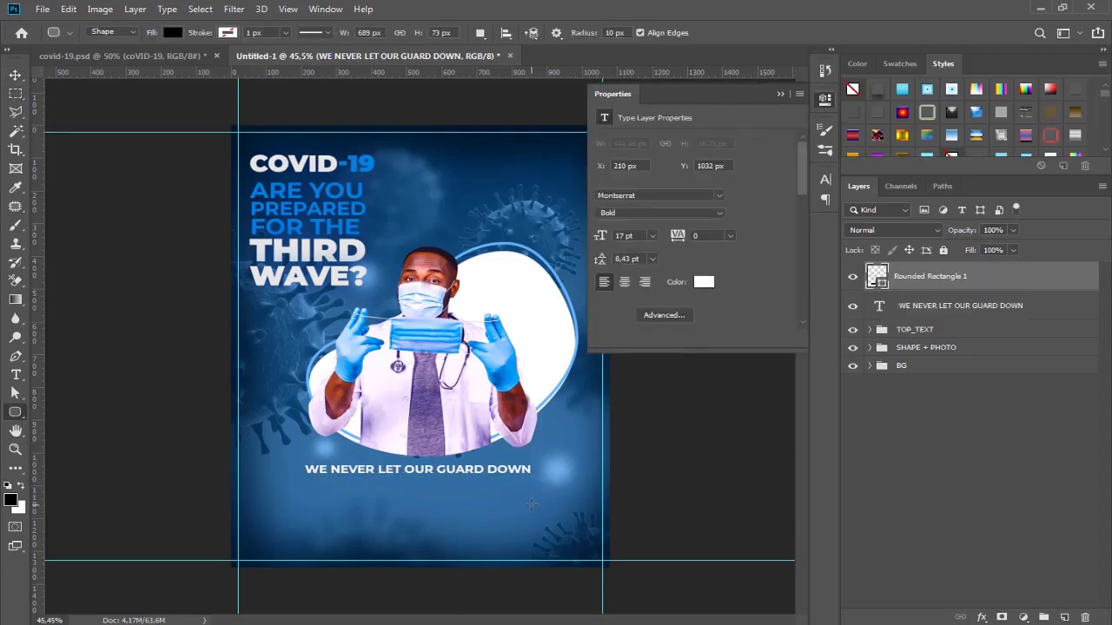
pyautogui.doubleClick(619, 238)
pyautogui.write('50')
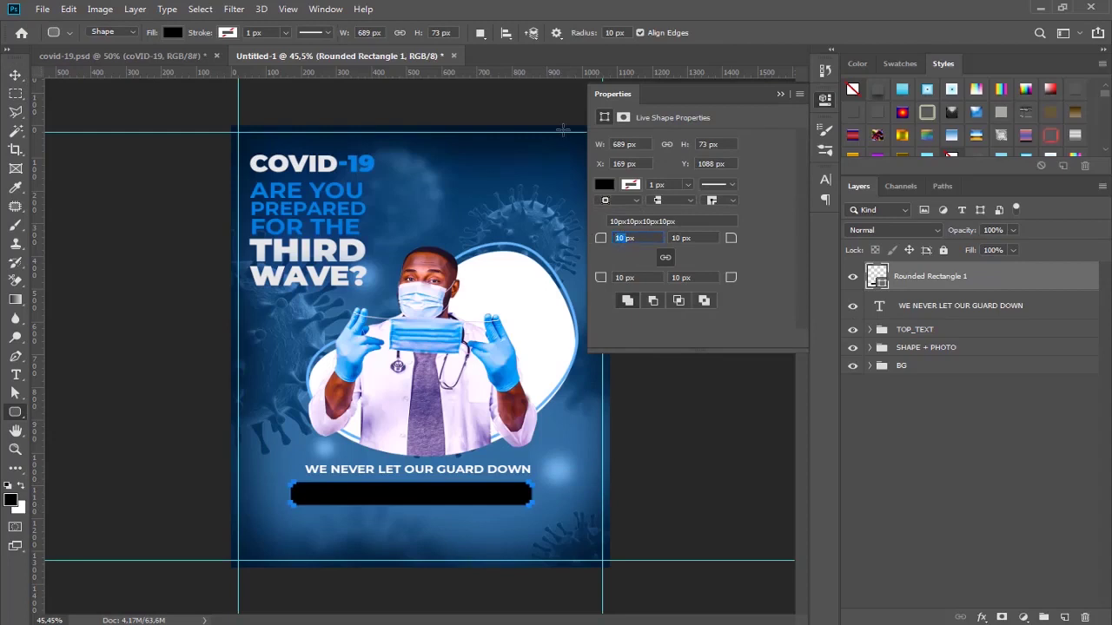
pyautogui.click(789, 92)
pyautogui.press('v')
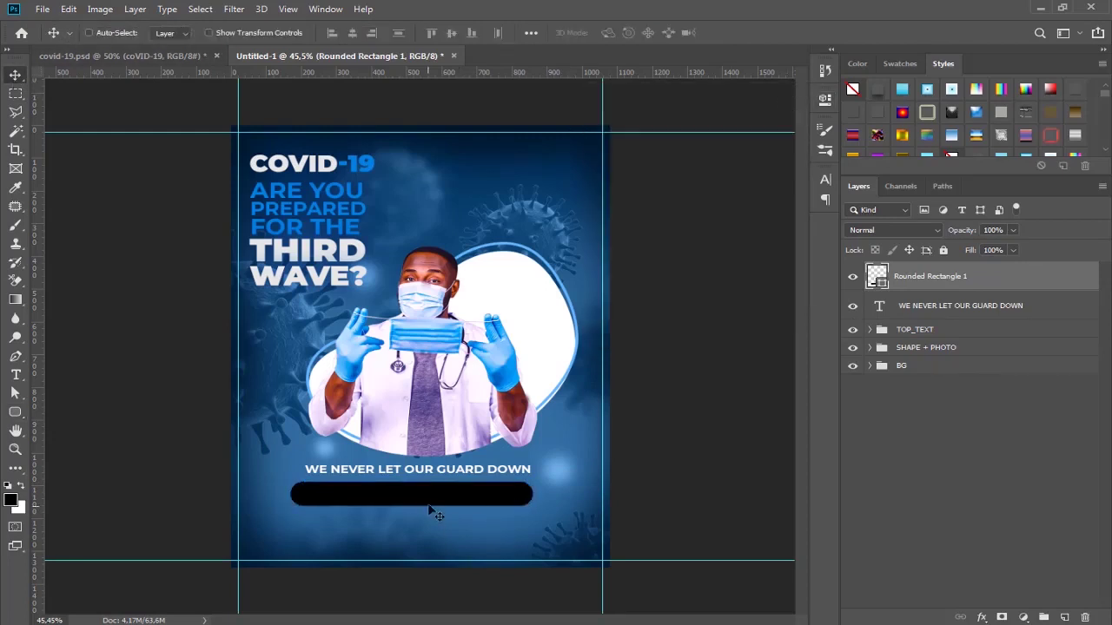
pyautogui.moveTo(431, 511); pyautogui.dragTo(441, 505)
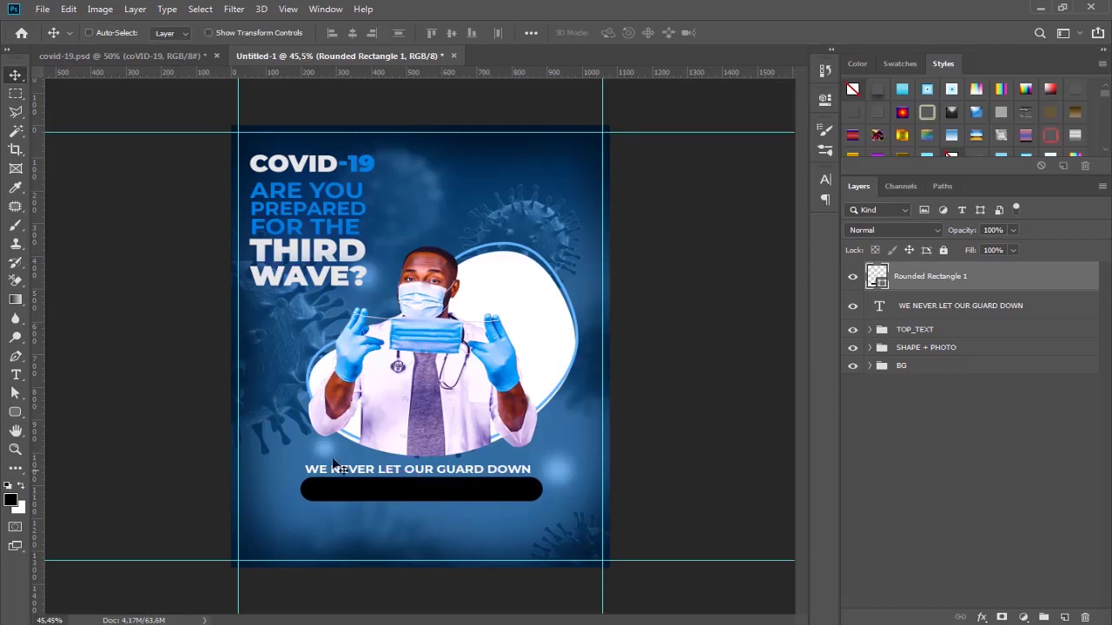
# Fill the bar with navy sampled from the background and lower its opacity to 43%
pyautogui.click(15, 411)
pyautogui.click(173, 32)
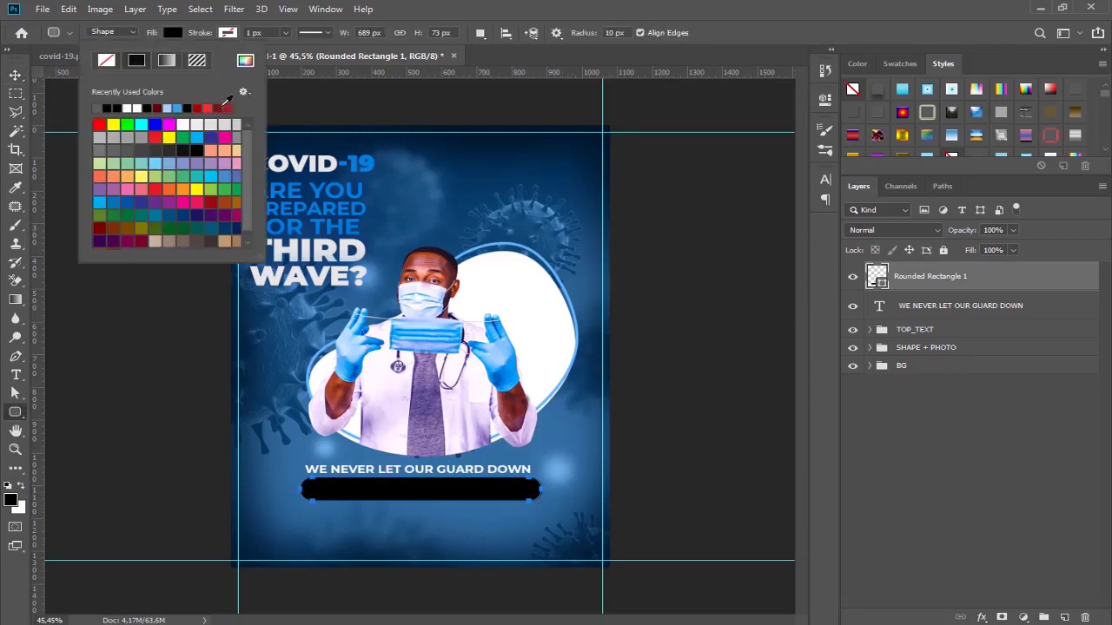
pyautogui.click(246, 59)
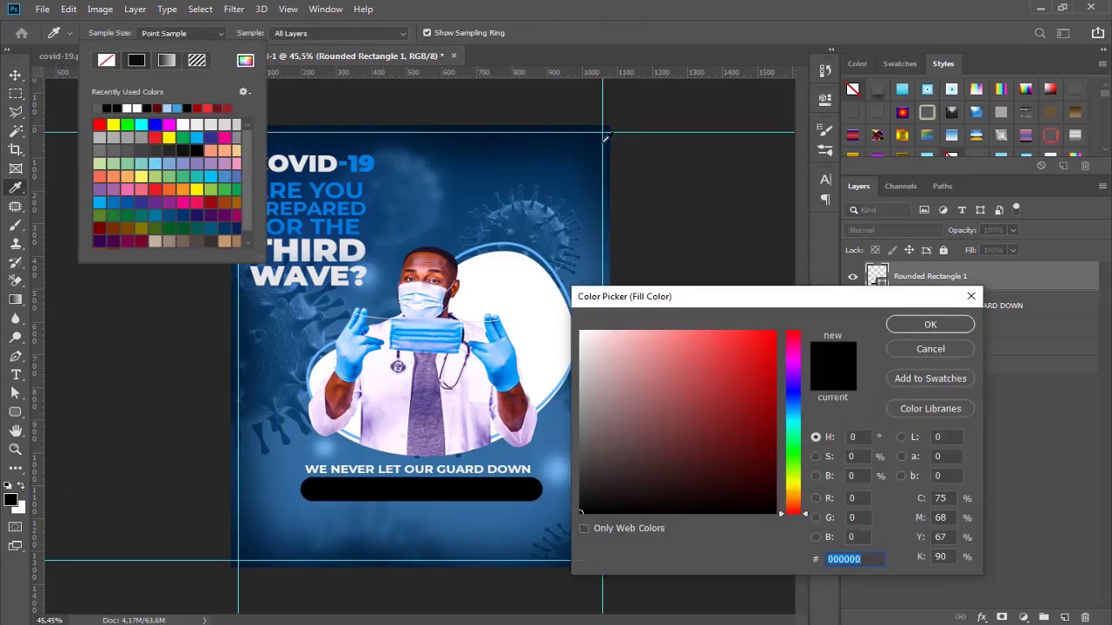
pyautogui.click(584, 130)
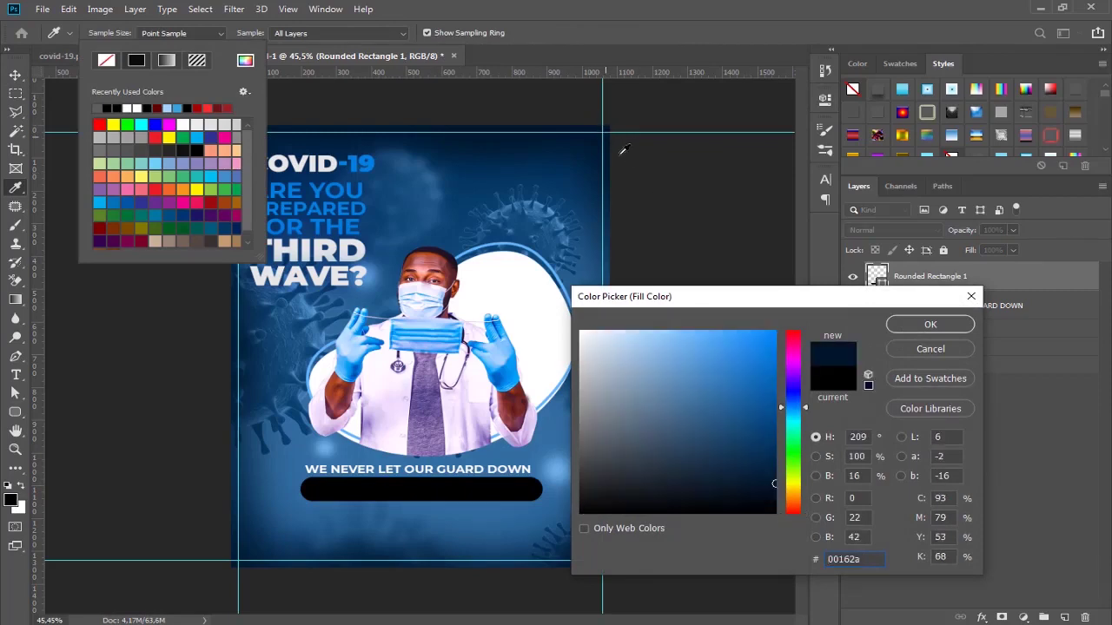
pyautogui.moveTo(771, 491); pyautogui.dragTo(776, 469)
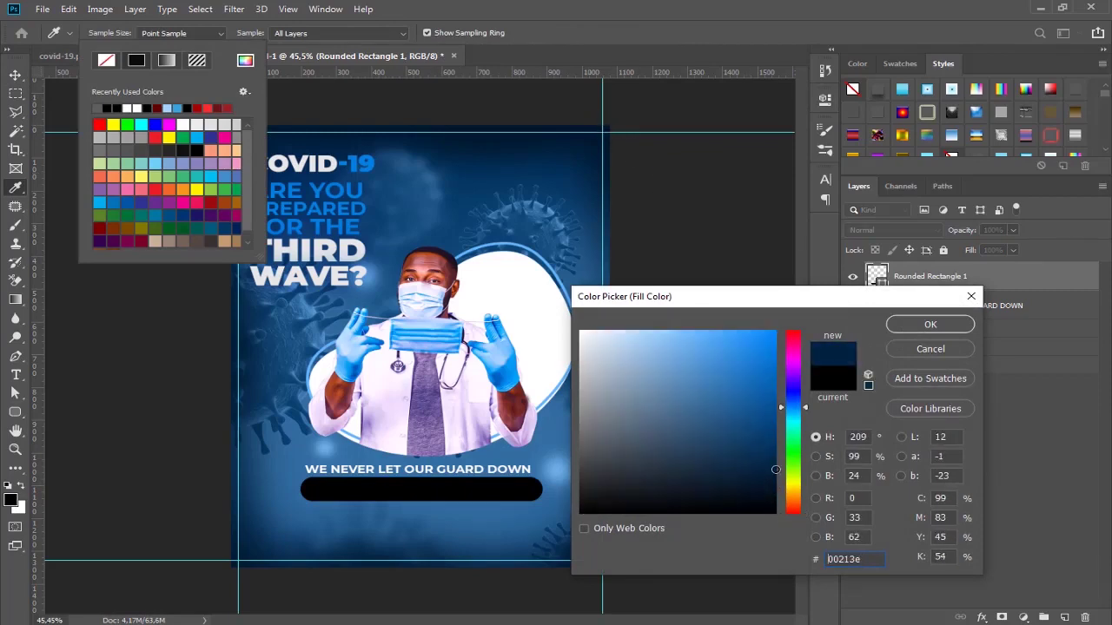
pyautogui.click(923, 324)
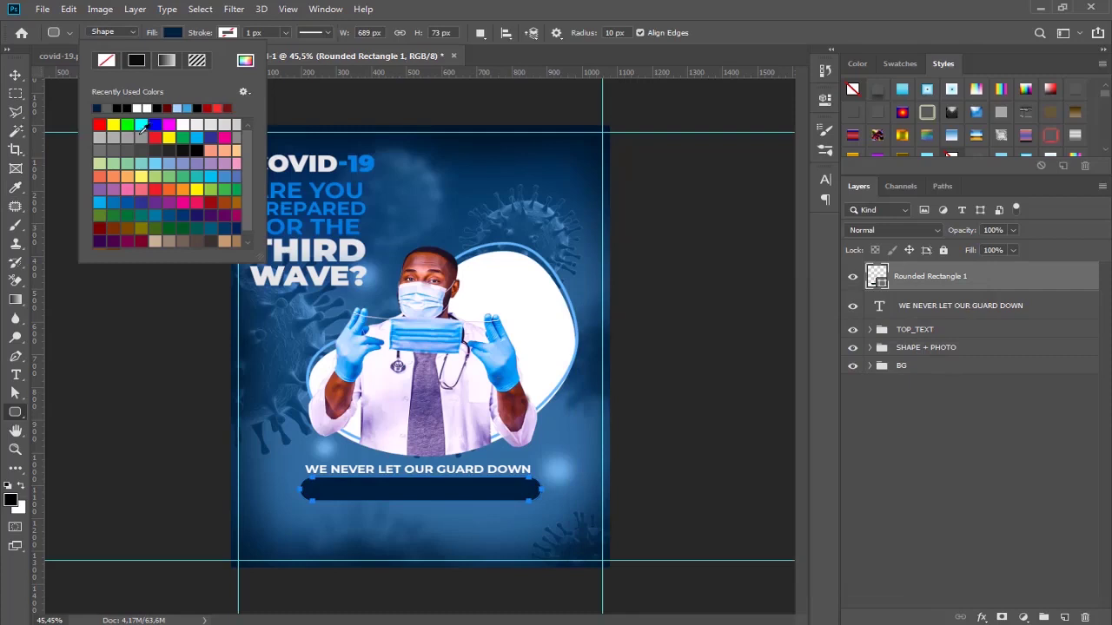
pyautogui.click(1008, 240)
pyautogui.moveTo(1012, 231); pyautogui.dragTo(974, 249)
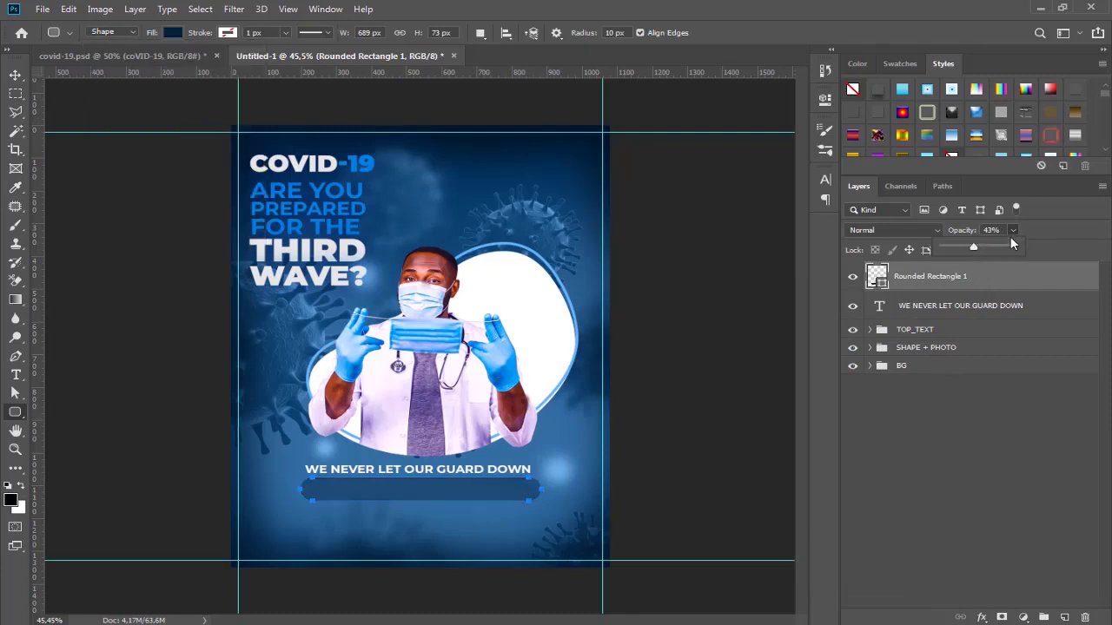
# Darken the bar fill to navy 000c16 and raise its opacity to about 87%
pyautogui.click(173, 32)
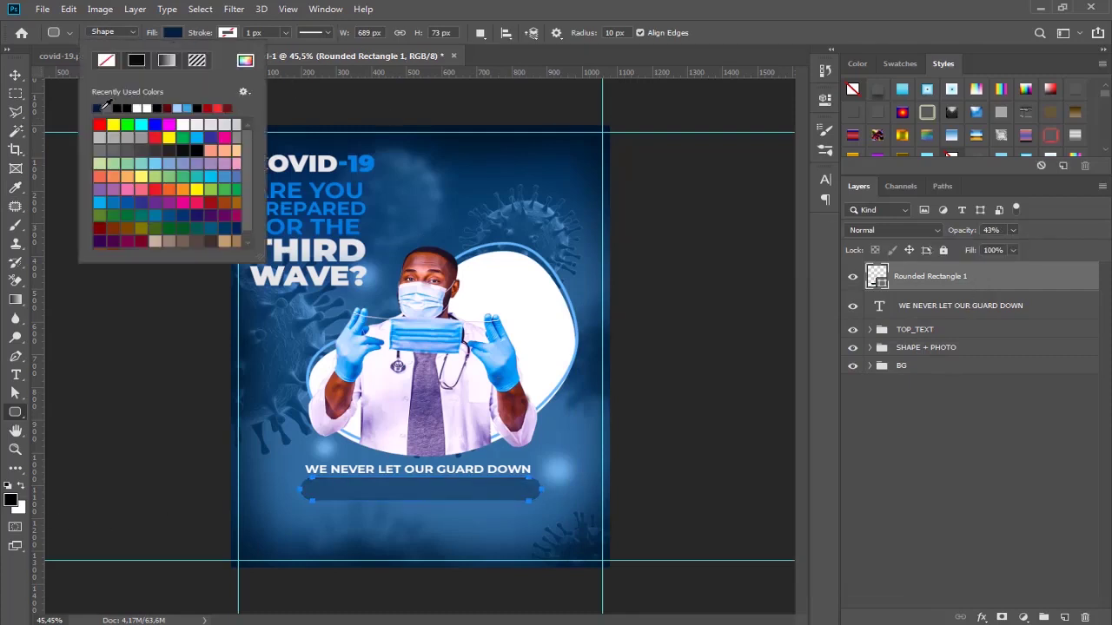
pyautogui.click(245, 60)
pyautogui.click(775, 497)
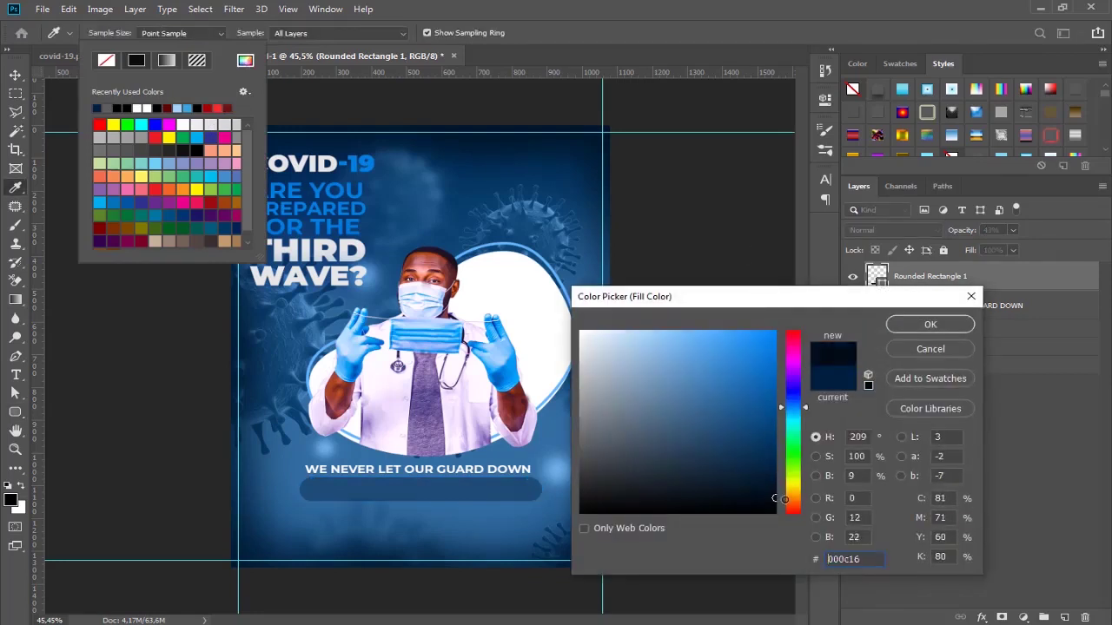
pyautogui.click(906, 328)
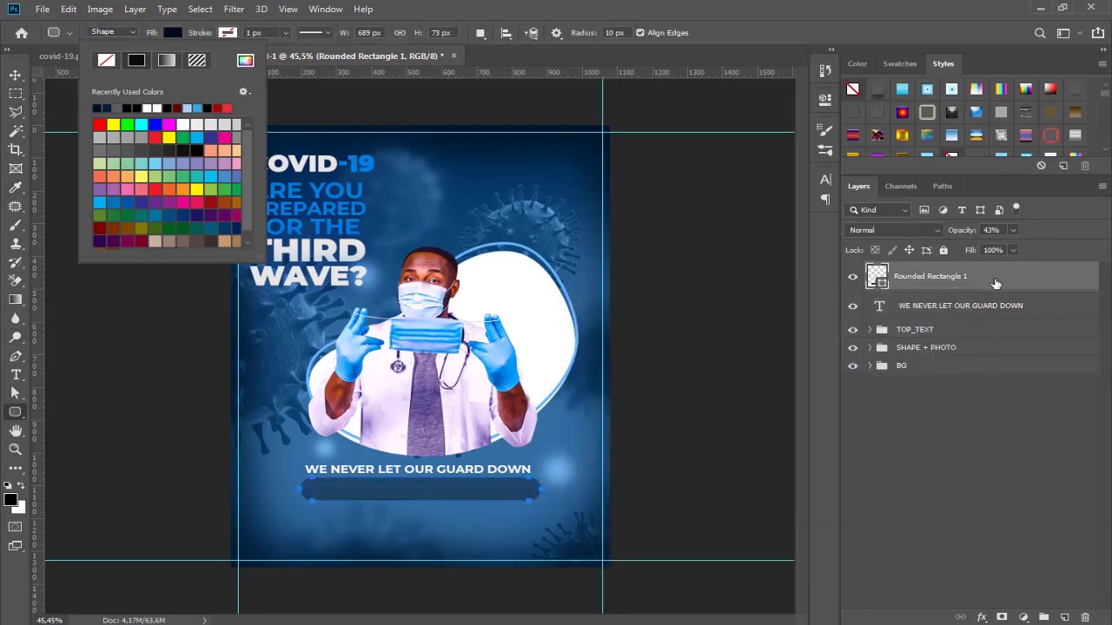
pyautogui.click(1013, 229)
pyautogui.moveTo(1013, 250)
pyautogui.mouseDown()
pyautogui.moveTo(1060, 250)
pyautogui.moveTo(1046, 250)
pyautogui.mouseUp()
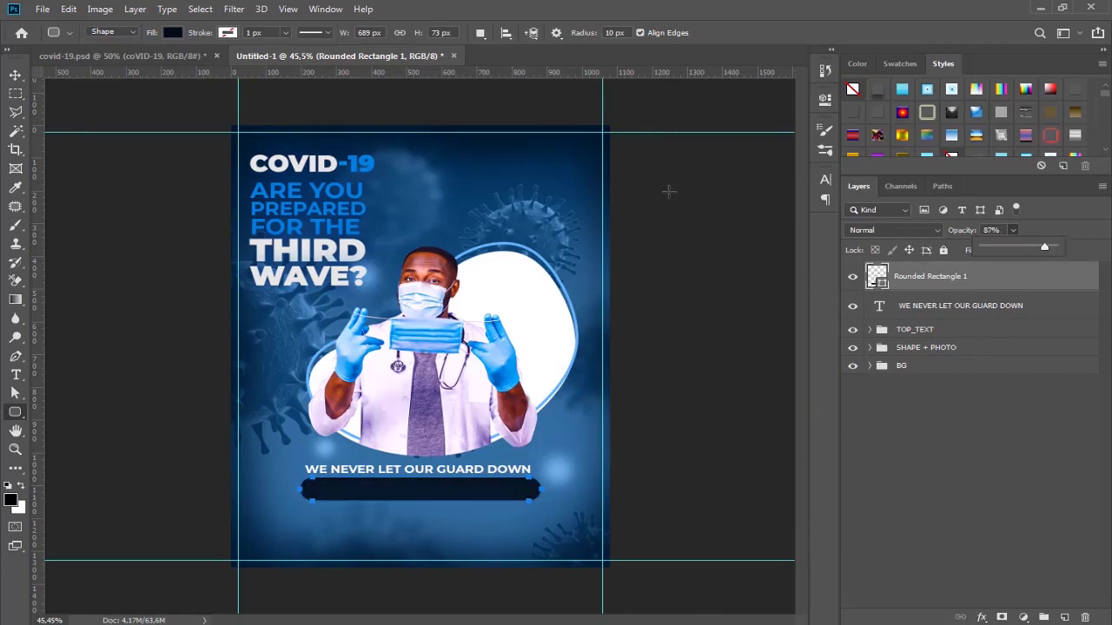
# Nudge Rounded Rectangle 1 up a few pixels to sit just under the WE NEVER LET OUR GUARD DOWN line
pyautogui.click(15, 75)
pyautogui.moveTo(407, 493); pyautogui.dragTo(401, 495)
pyautogui.scroll(2, 401, 495)
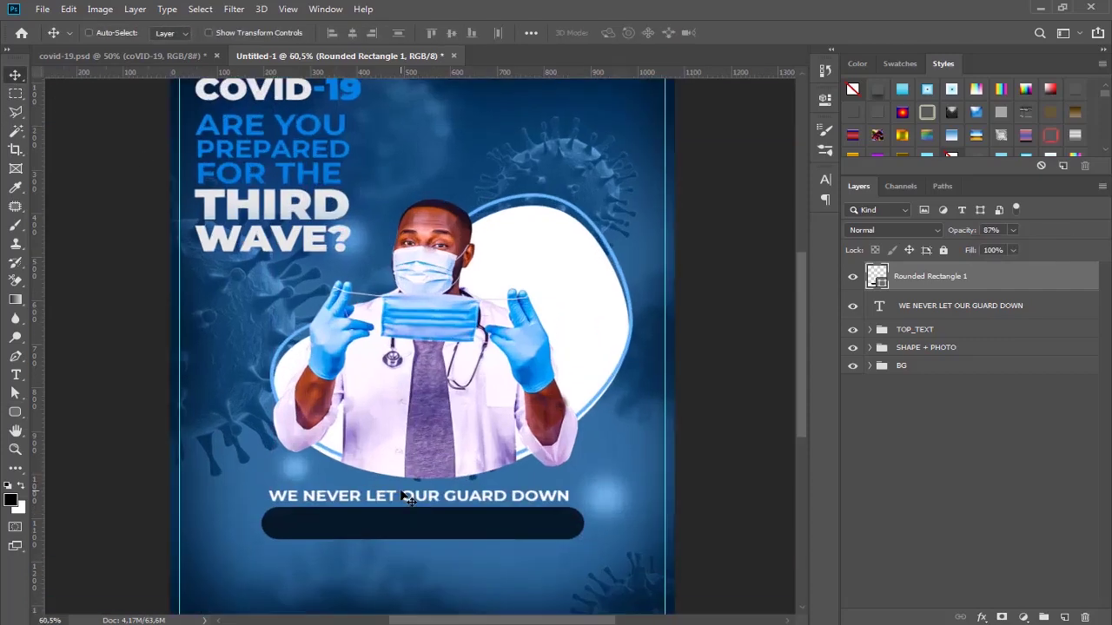
pyautogui.scroll(1, 408, 503)
pyautogui.scroll(-1, 421, 521)
pyautogui.scroll(-1, 425, 526)
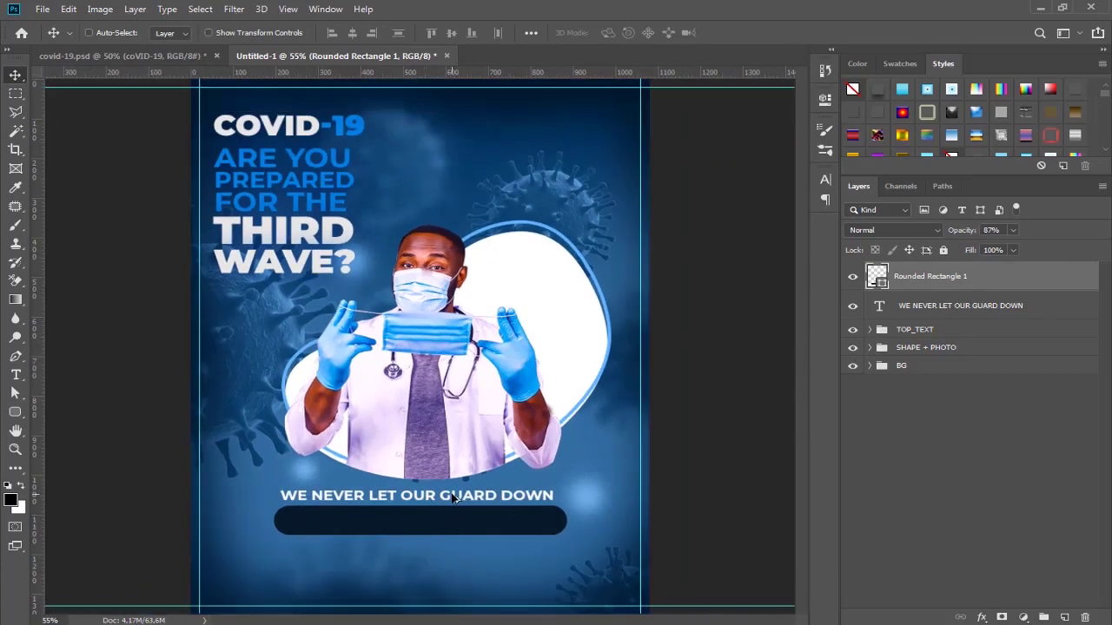
pyautogui.keyDown('ctrl'); pyautogui.click(453, 497); pyautogui.keyUp('ctrl')
# Duplicate the tagline text onto the dark bar and retype it as NOR SHOULD YOU
pyautogui.moveTo(453, 497); pyautogui.dragTo(517, 527)
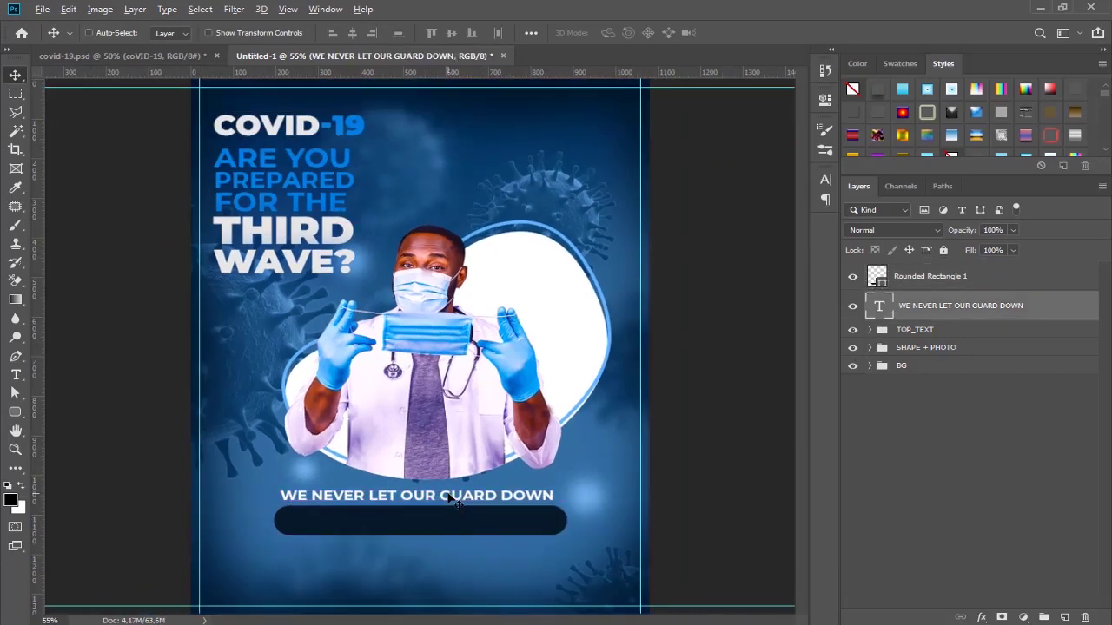
pyautogui.moveTo(910, 306); pyautogui.dragTo(910, 270)
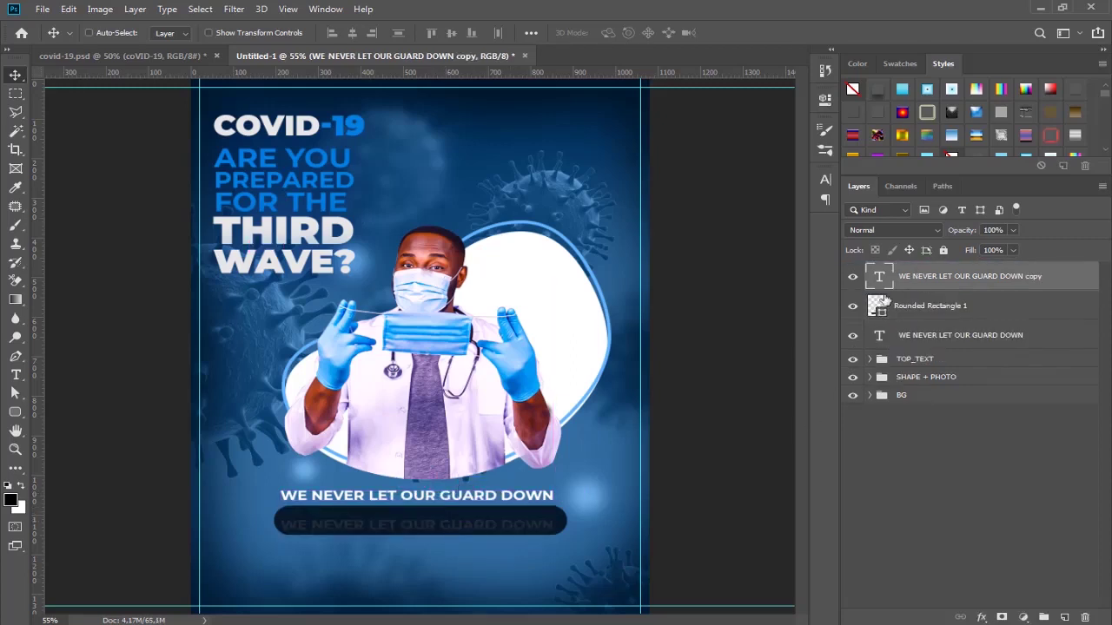
pyautogui.moveTo(469, 528)
pyautogui.mouseDown()
pyautogui.moveTo(464, 520)
pyautogui.moveTo(528, 524)
pyautogui.mouseUp()
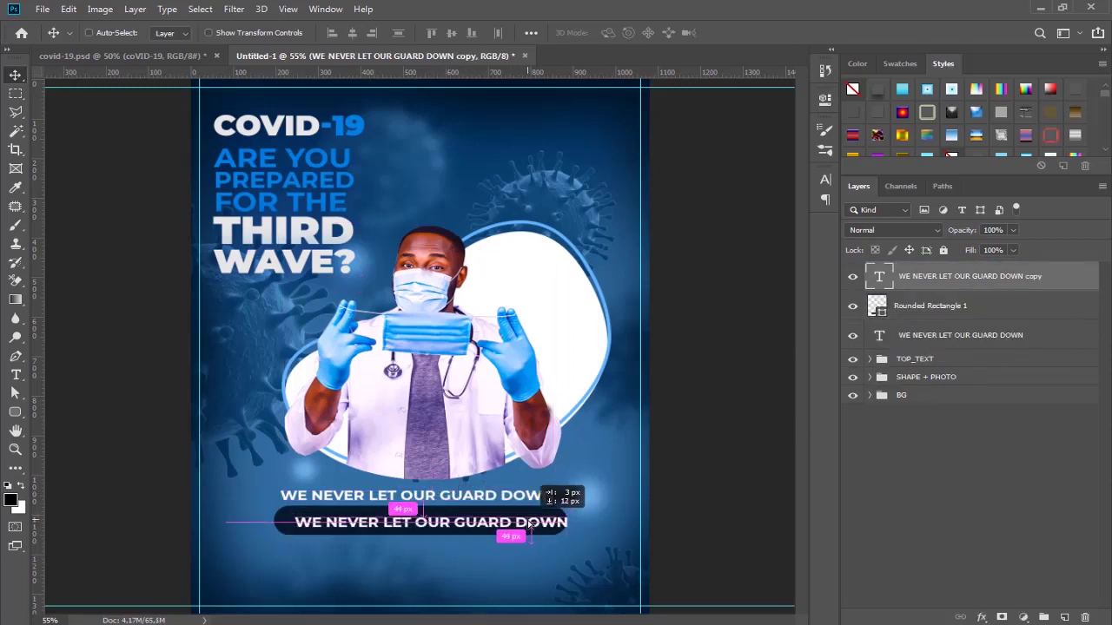
pyautogui.doubleClick(521, 521)
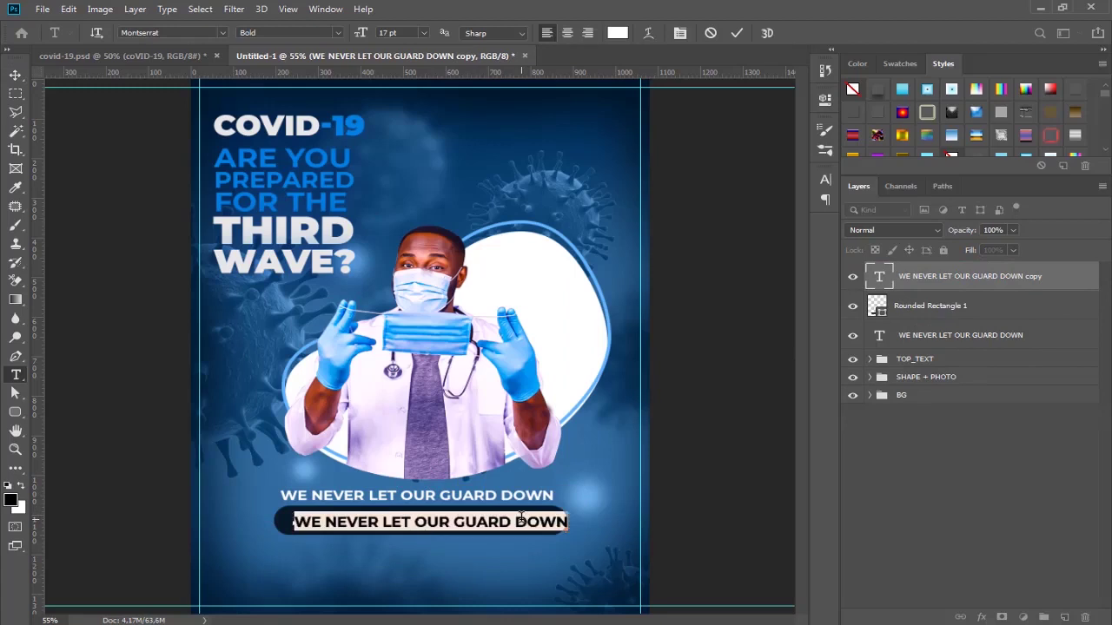
pyautogui.write('NOR SHOU')
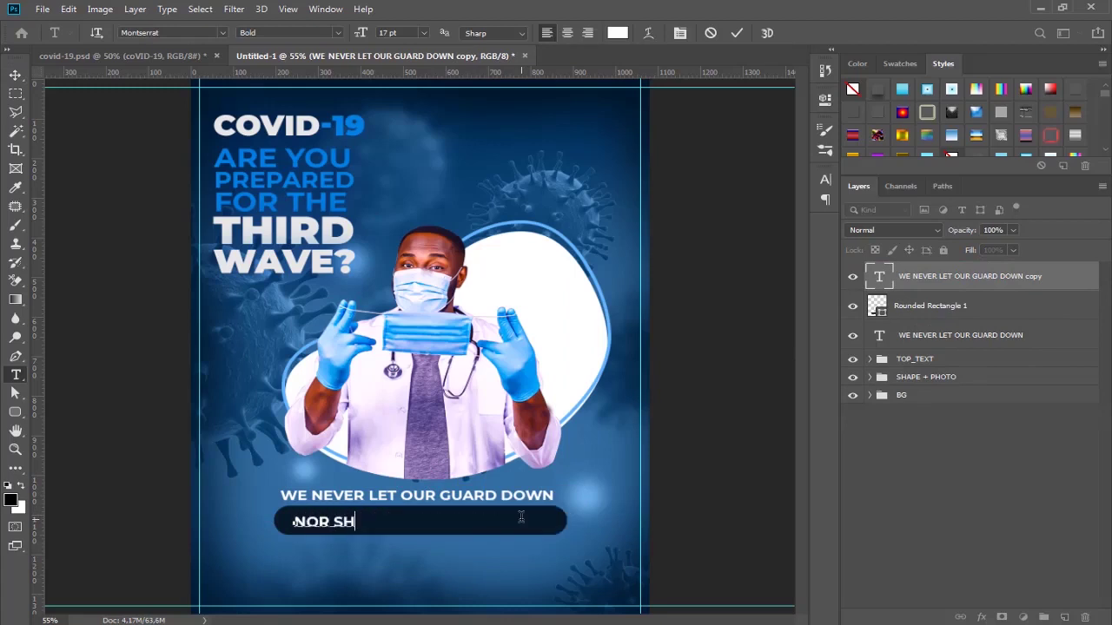
pyautogui.write('LD YOU')
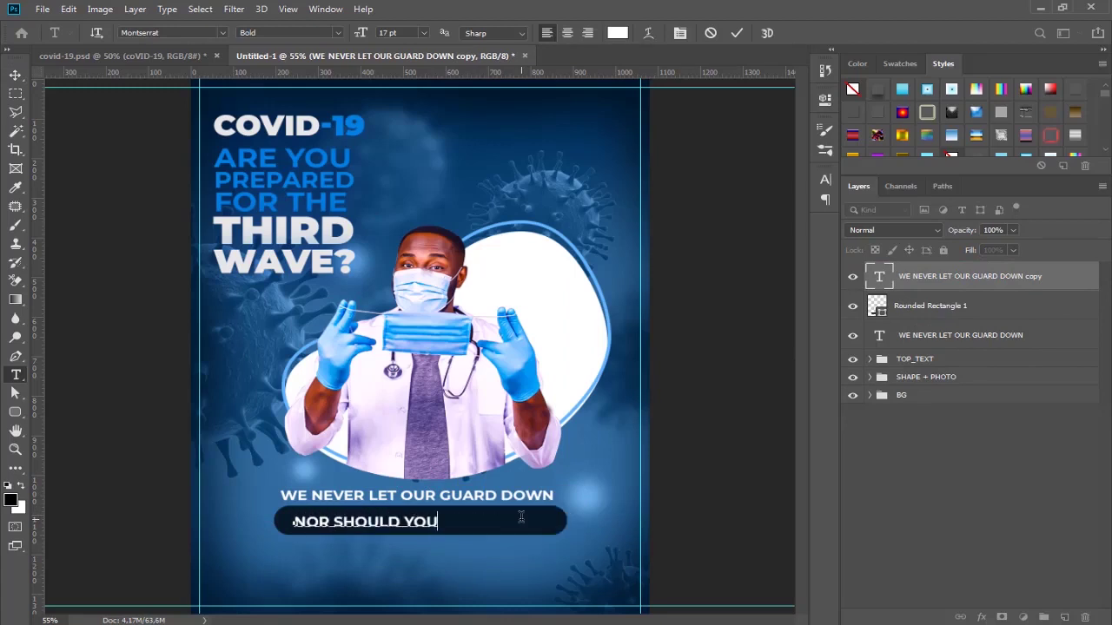
# Color the NOR SHOULD YOU text blue (#066ec1) and enlarge it
pyautogui.hotkey('ctrl', 'a')
pyautogui.click(617, 33)
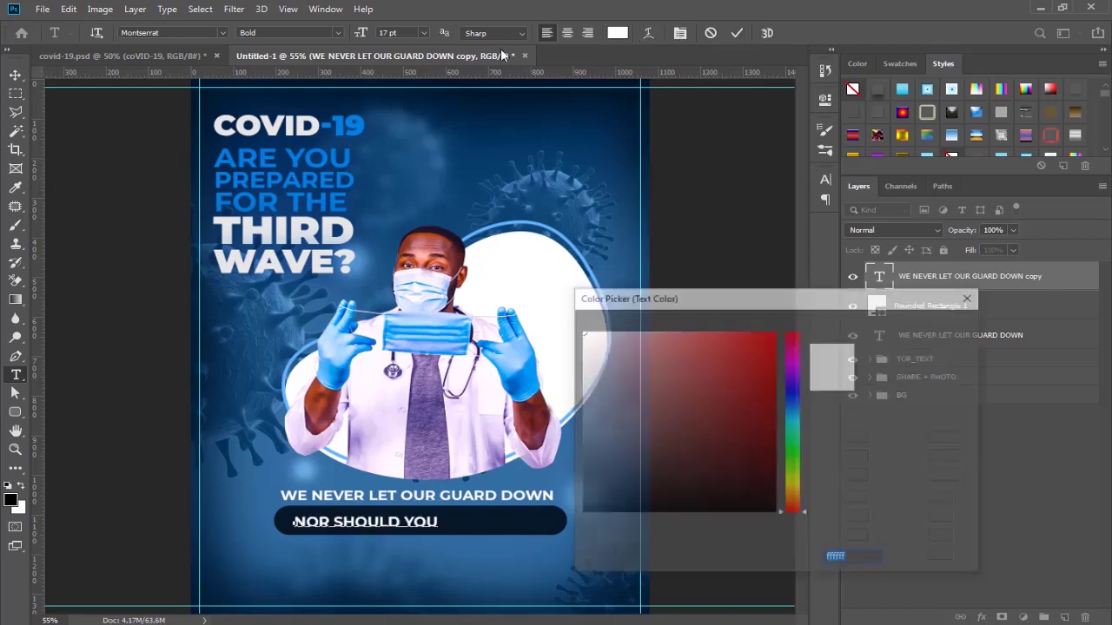
pyautogui.click(359, 125)
pyautogui.click(926, 324)
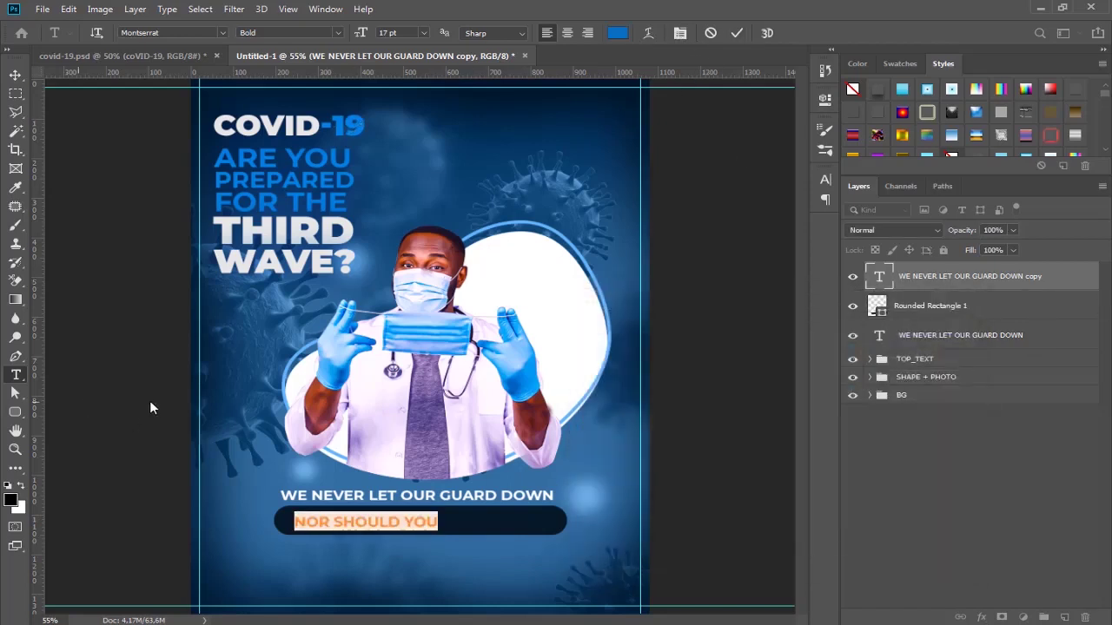
pyautogui.moveTo(355, 35); pyautogui.dragTo(361, 33)
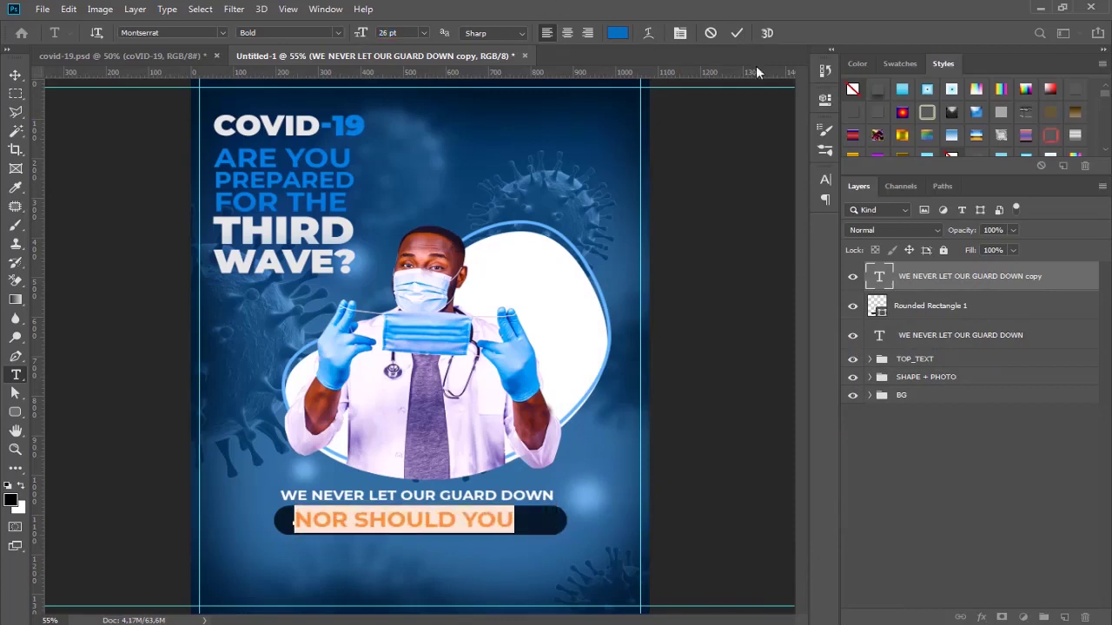
pyautogui.click(736, 33)
# Align NOR SHOULD YOU horizontally and vertically centred on the rounded bar
pyautogui.press('v')
pyautogui.keyDown('shift'); pyautogui.click(963, 308); pyautogui.keyUp('shift')
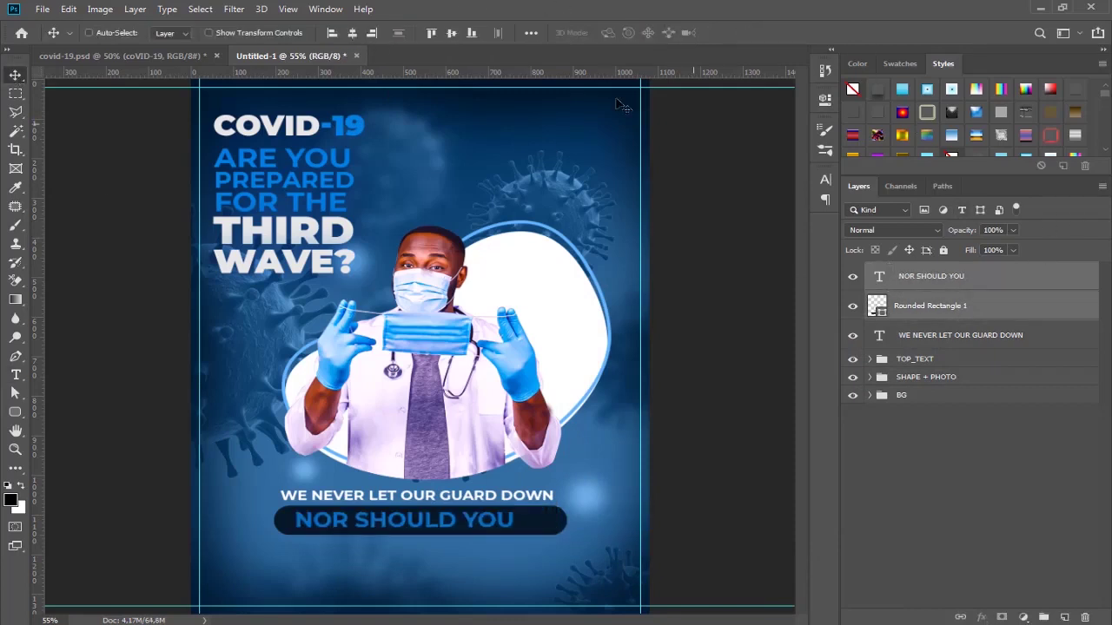
pyautogui.click(352, 32)
pyautogui.click(450, 32)
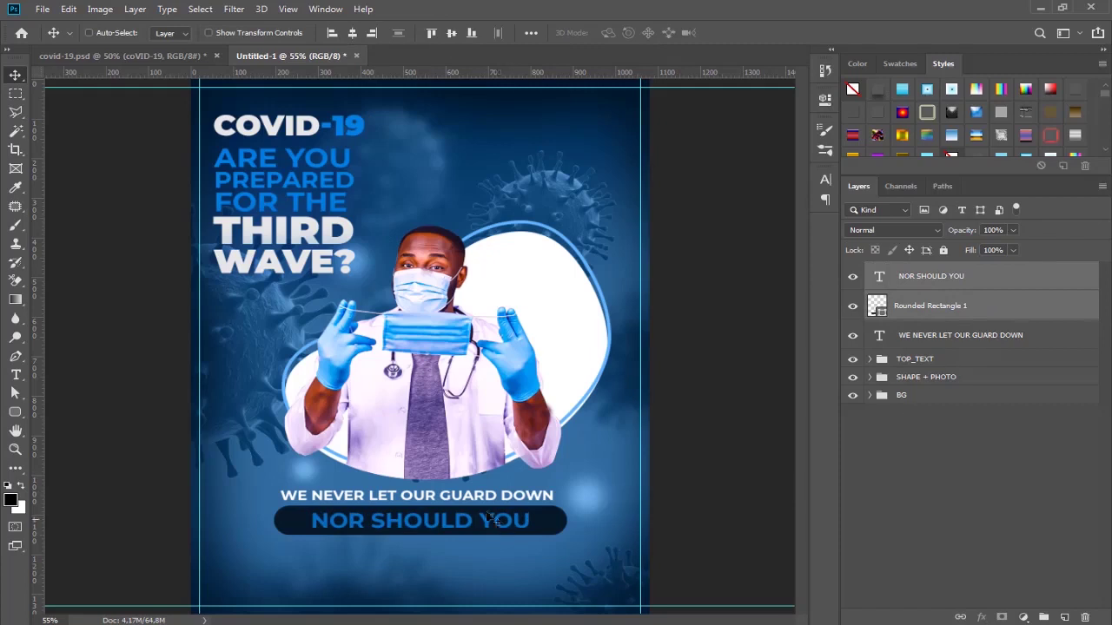
pyautogui.moveTo(457, 524); pyautogui.dragTo(453, 523)
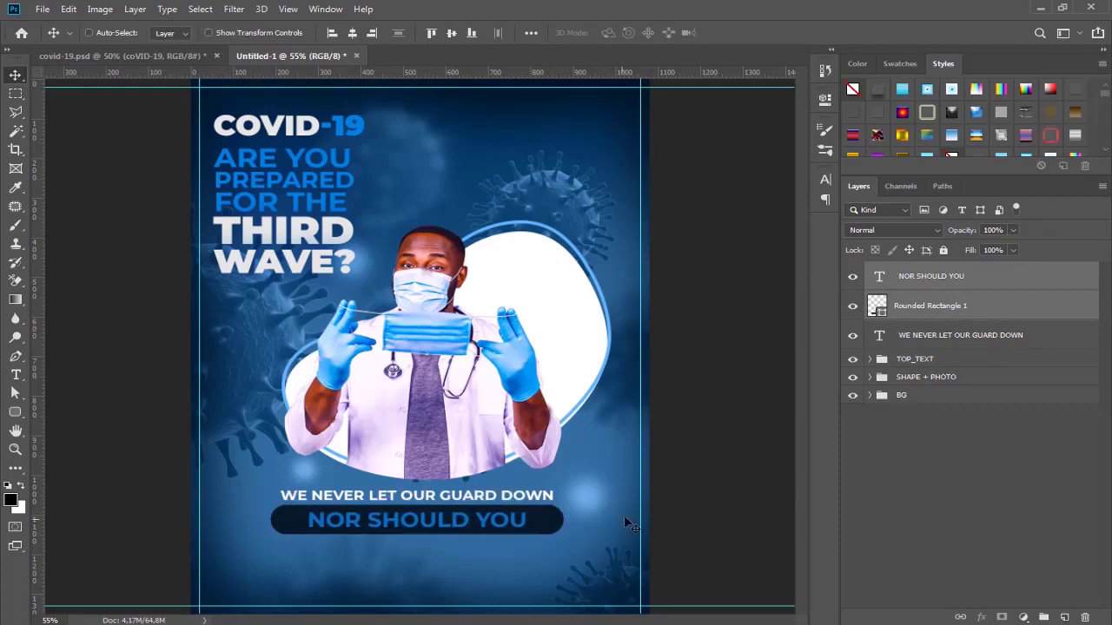
# Enlarge NOR SHOULD YOU to about 31 pt and re-centre it on the bar
pyautogui.click(938, 287)
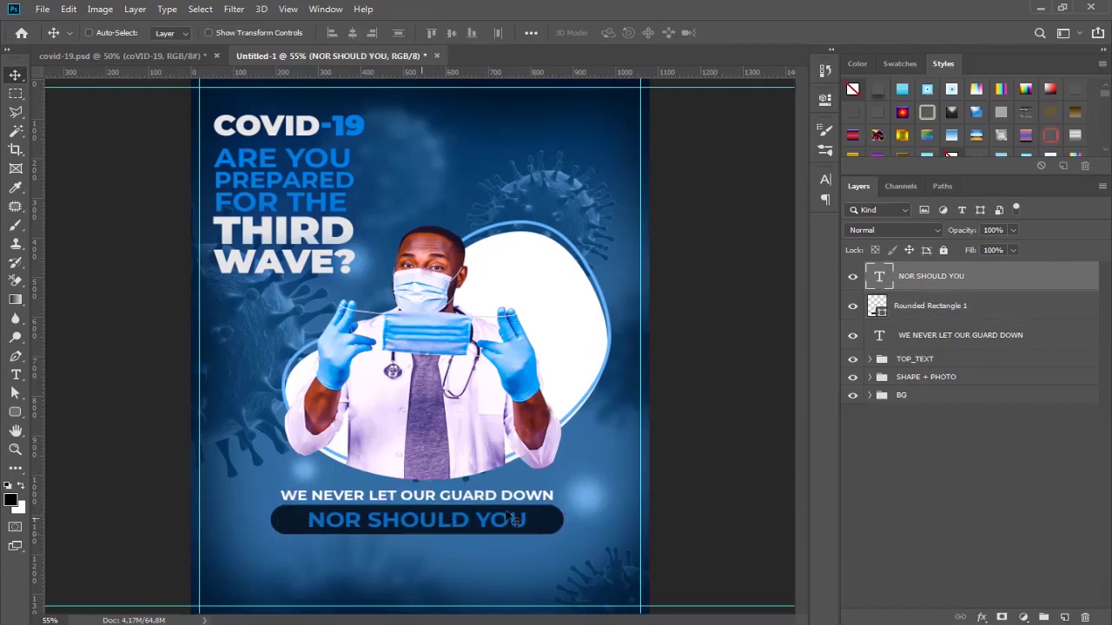
pyautogui.doubleClick(879, 278)
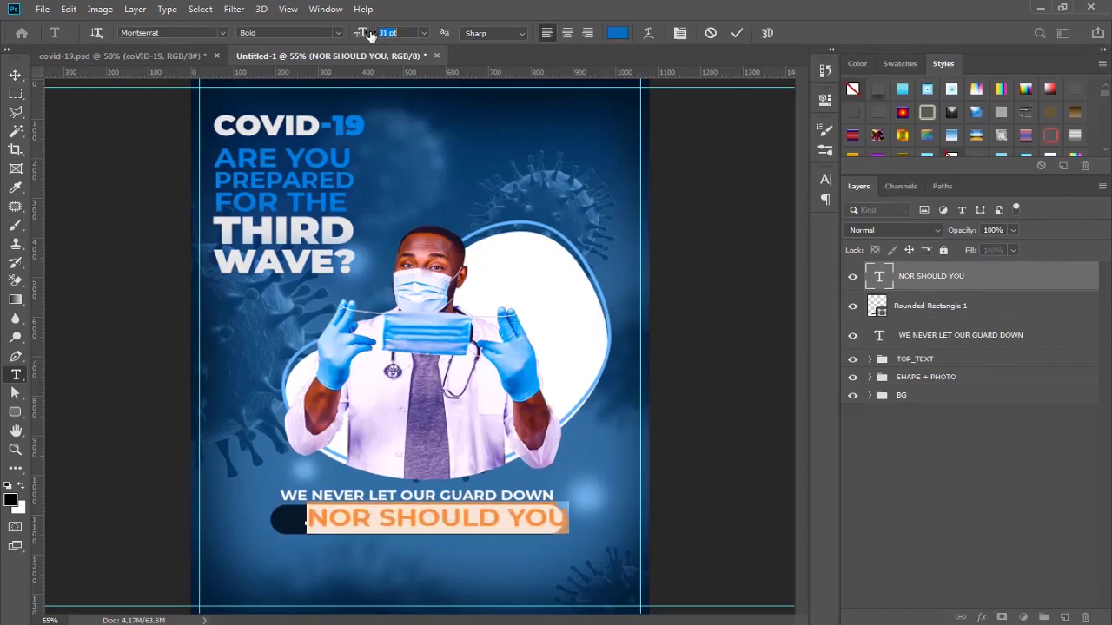
pyautogui.click(740, 33)
pyautogui.press('v')
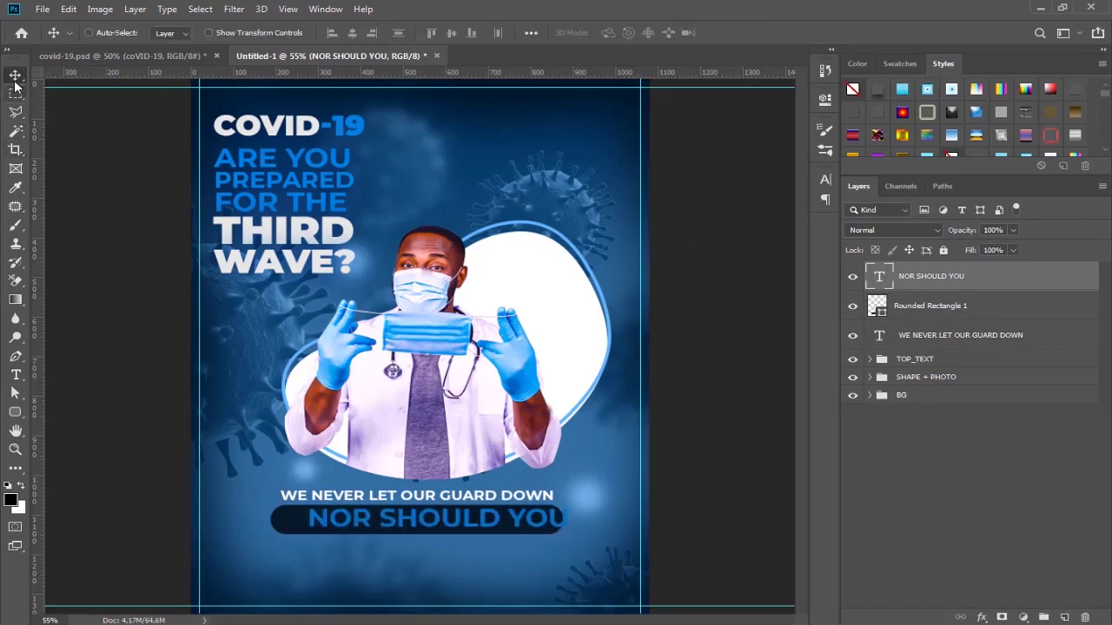
pyautogui.moveTo(434, 516); pyautogui.dragTo(410, 518)
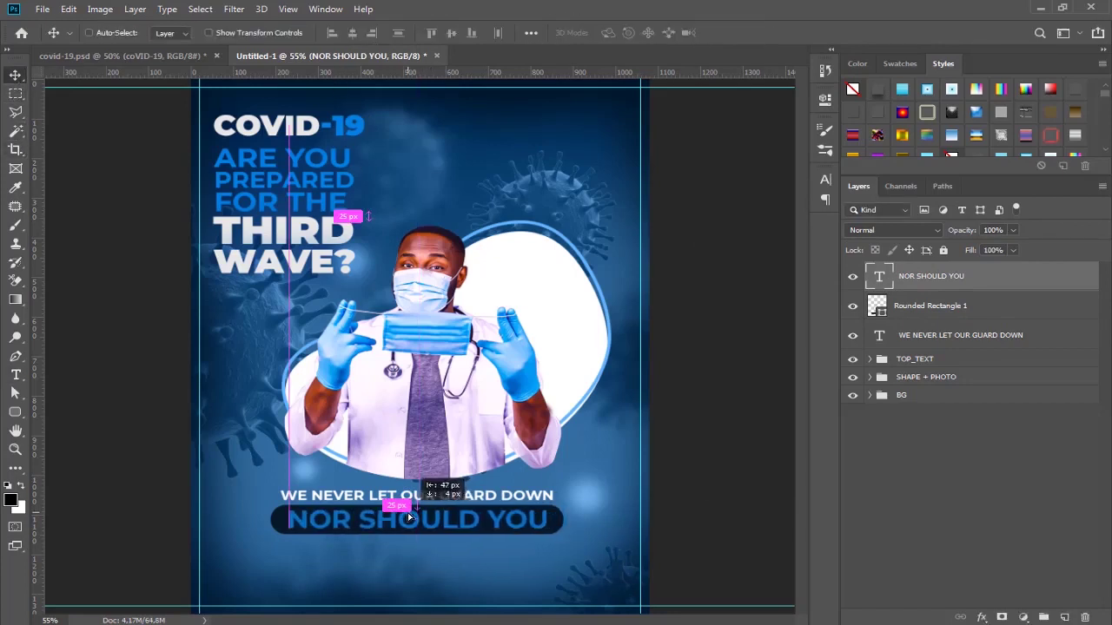
pyautogui.keyDown('ctrl'); pyautogui.click(930, 305); pyautogui.keyUp('ctrl')
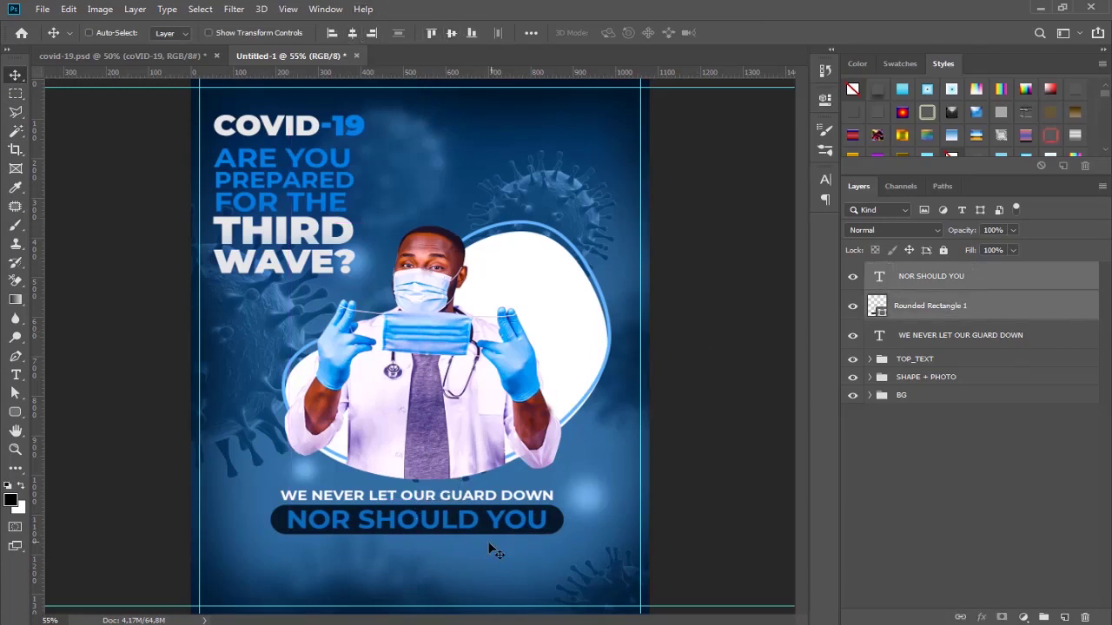
# Duplicate the top text line below the bar and type the mask-wearing tagline
pyautogui.keyDown('ctrl'); pyautogui.click(402, 497); pyautogui.keyUp('ctrl')
pyautogui.moveTo(401, 497); pyautogui.dragTo(401, 546)
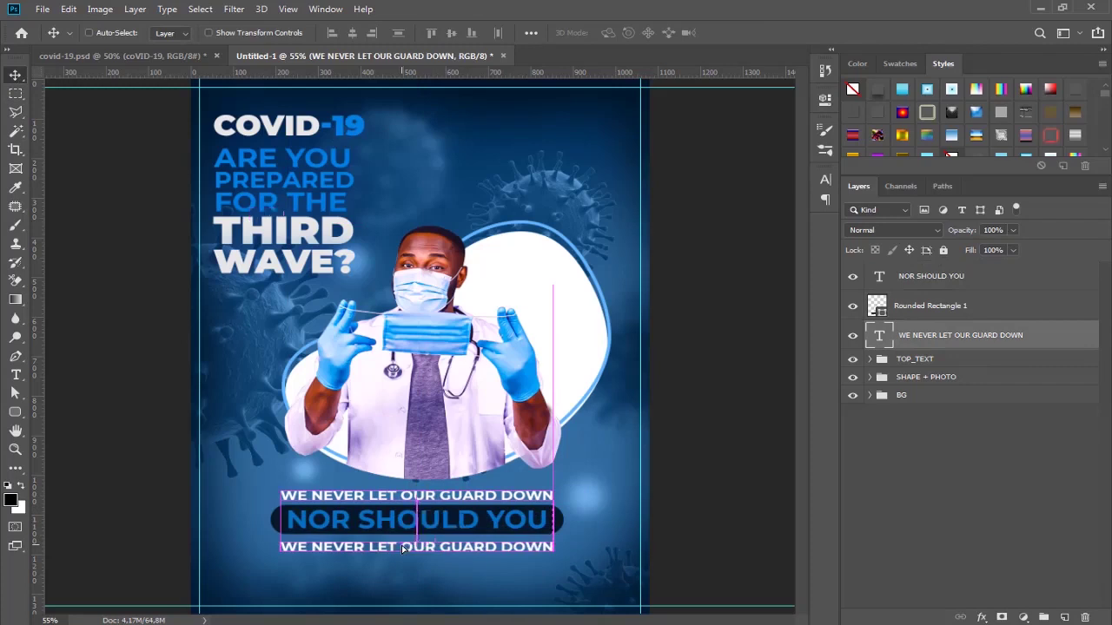
pyautogui.doubleClick(403, 548)
pyautogui.write('WEA')
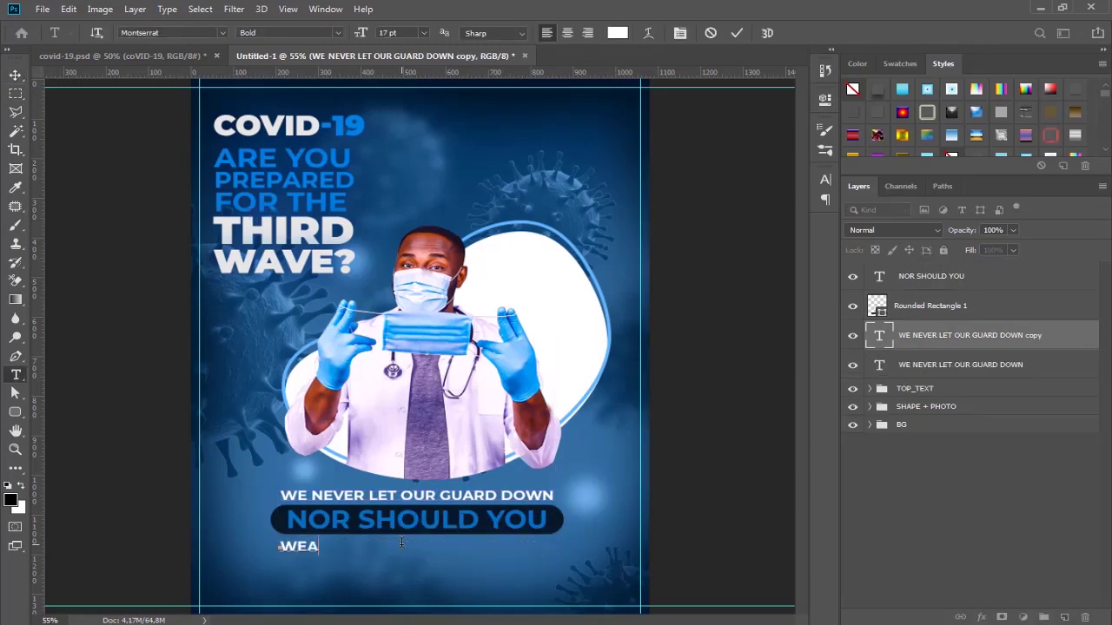
pyautogui.write('R YOUR M')
pyautogui.write('ASK TOPRO')
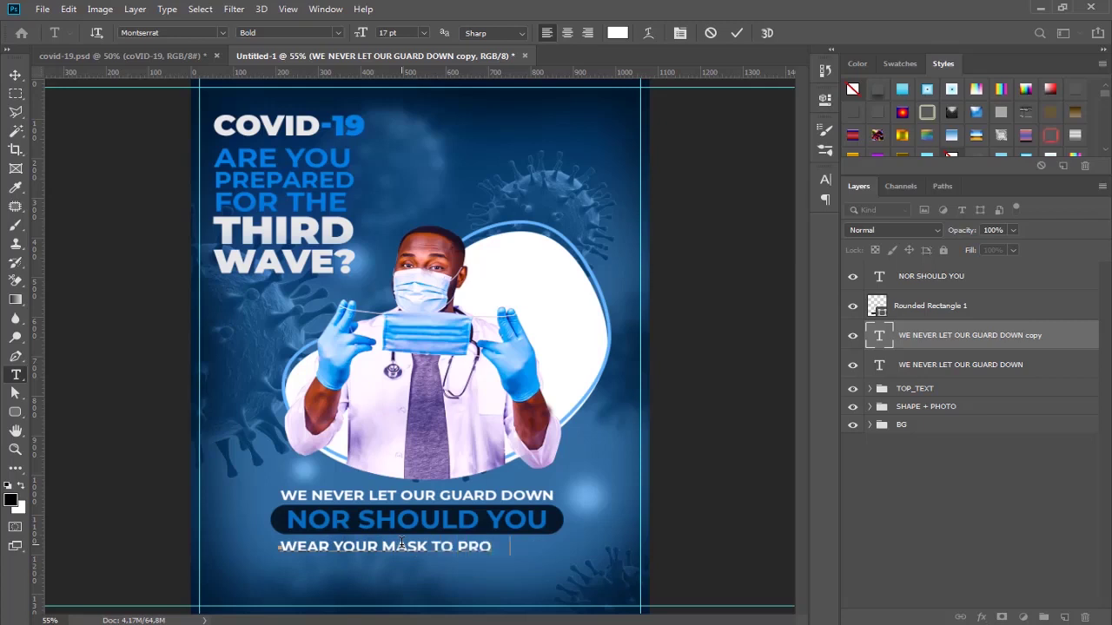
pyautogui.write('TECT YOURSELF')
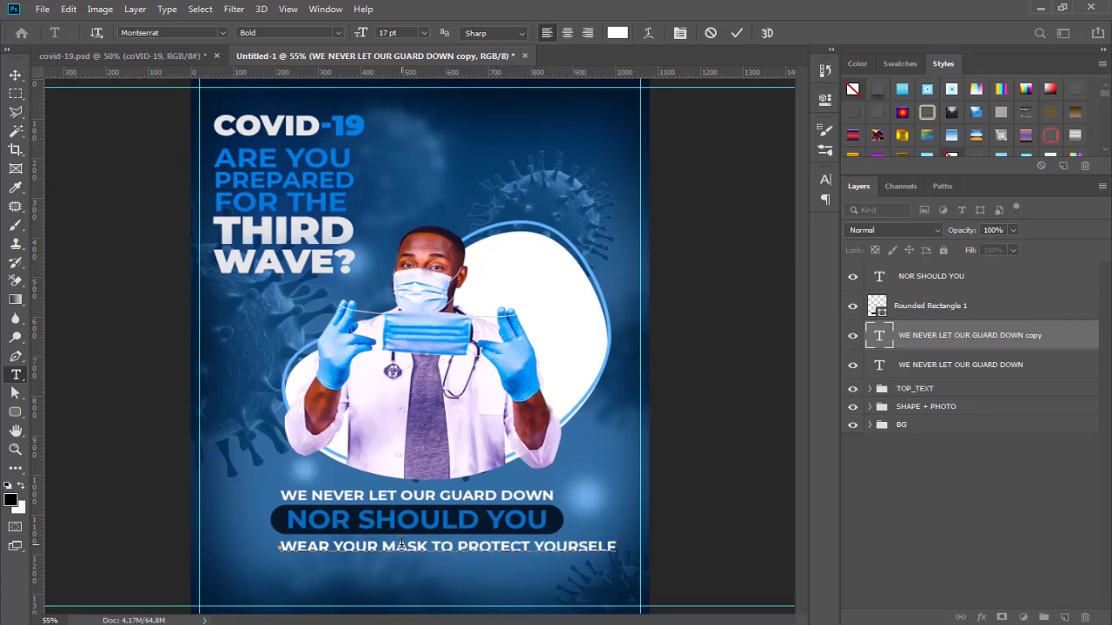
pyautogui.write('OTH')
# Shrink the tagline to 9.01 pt and move it up closer to the bar
pyautogui.hotkey('ctrl', 'a')
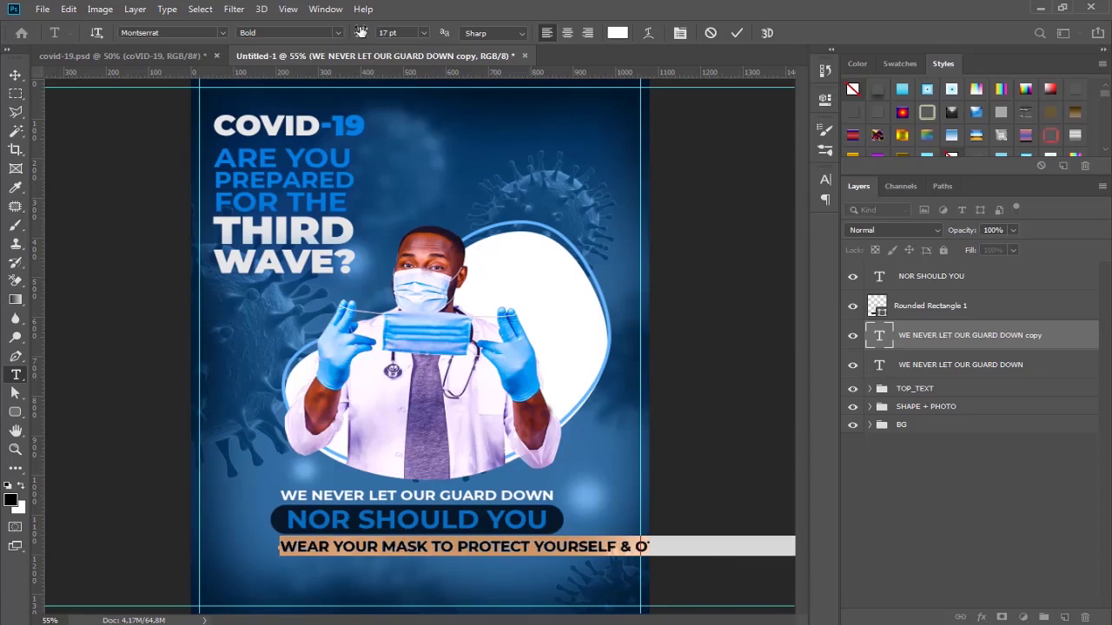
pyautogui.moveTo(361, 32)
pyautogui.mouseDown()
pyautogui.moveTo(346, 32)
pyautogui.moveTo(364, 32)
pyautogui.mouseUp()
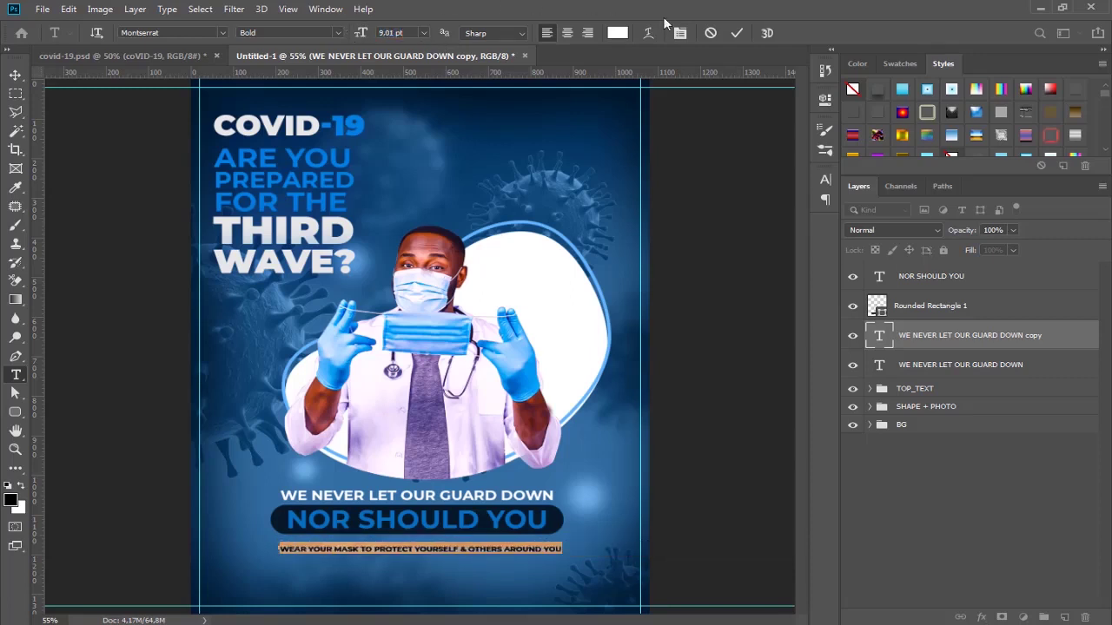
pyautogui.click(736, 33)
pyautogui.click(16, 75)
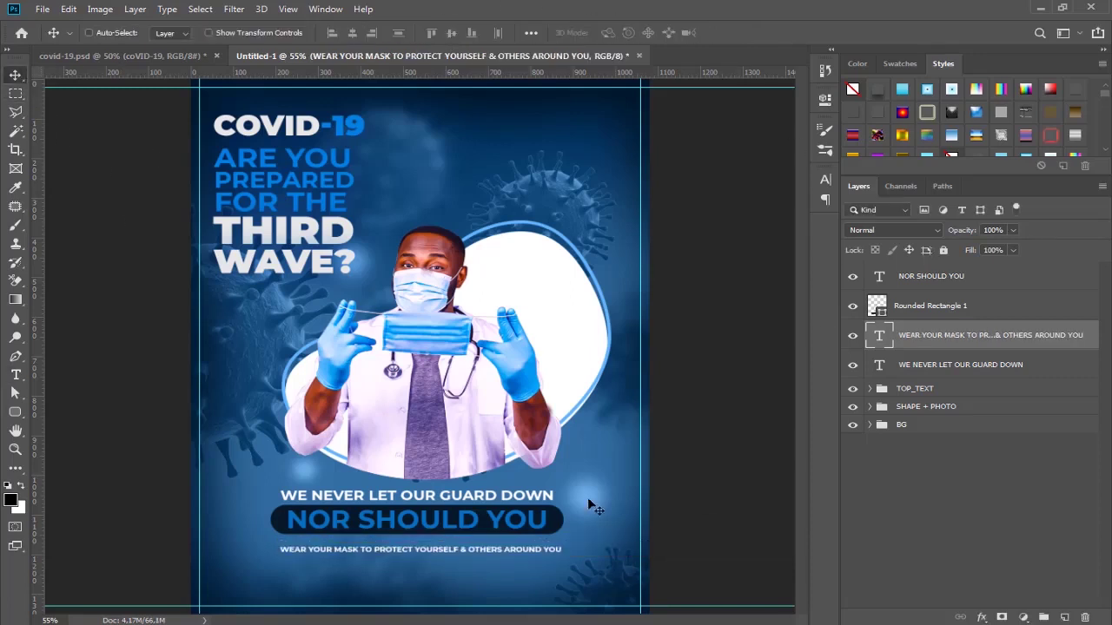
pyautogui.moveTo(428, 550); pyautogui.dragTo(425, 542)
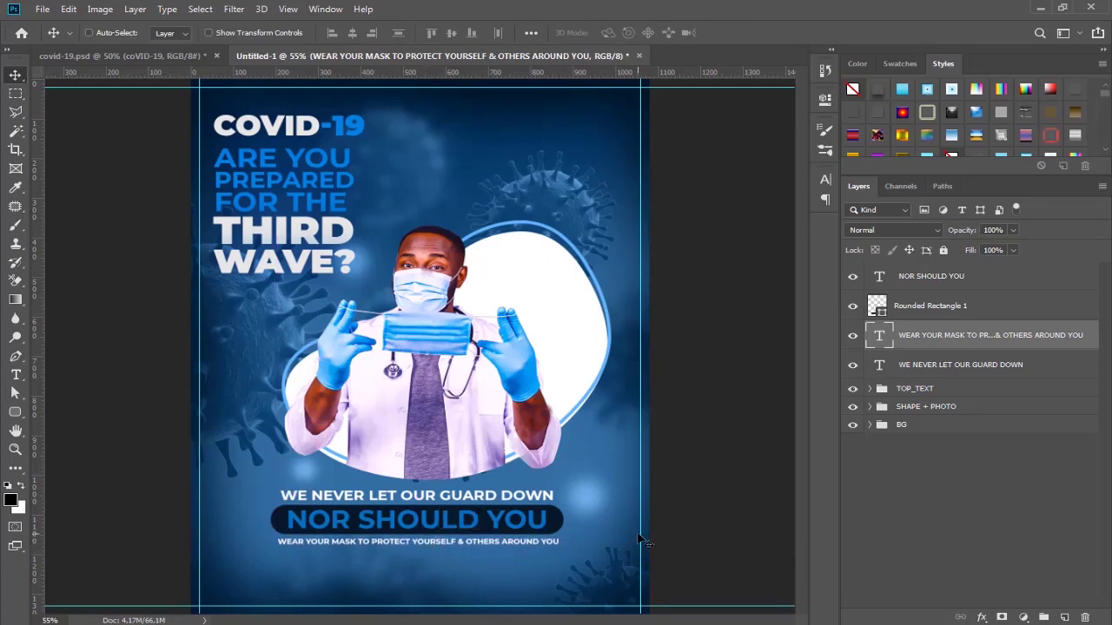
# Change the tagline's font style to Montserrat Medium
pyautogui.press('t')
pyautogui.click(451, 540)
pyautogui.hotkey('ctrl', 'a')
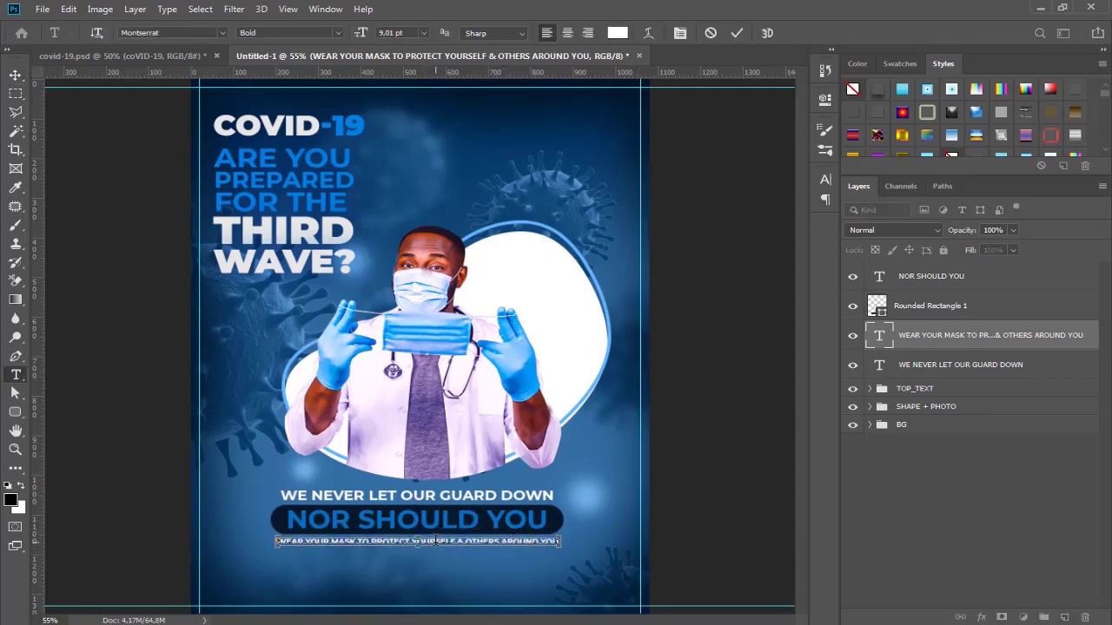
pyautogui.click(337, 33)
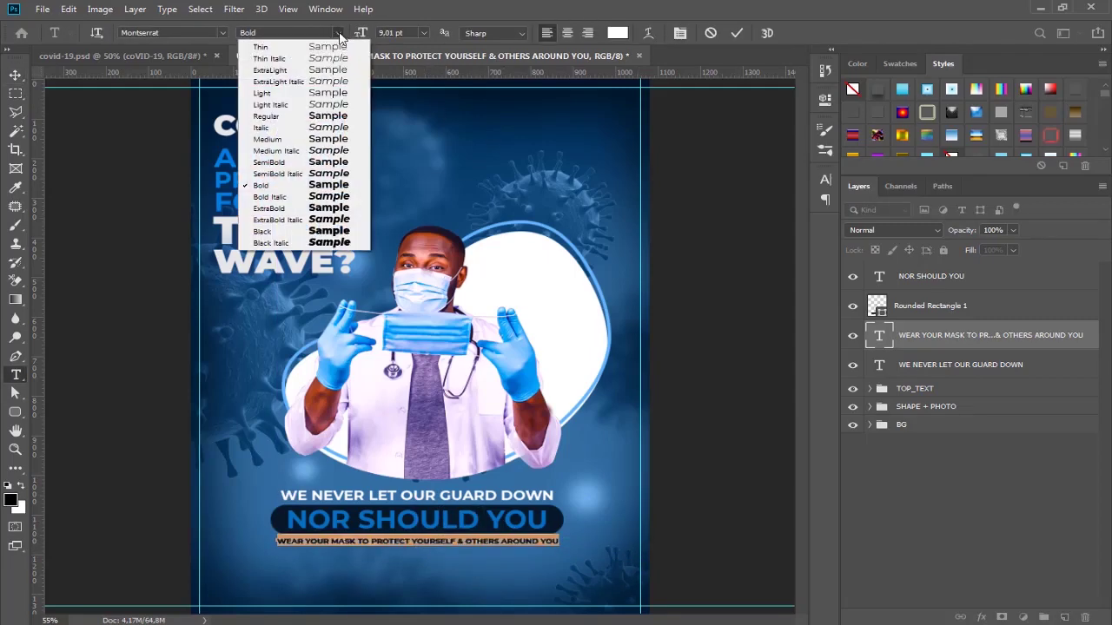
pyautogui.click(322, 142)
pyautogui.click(731, 33)
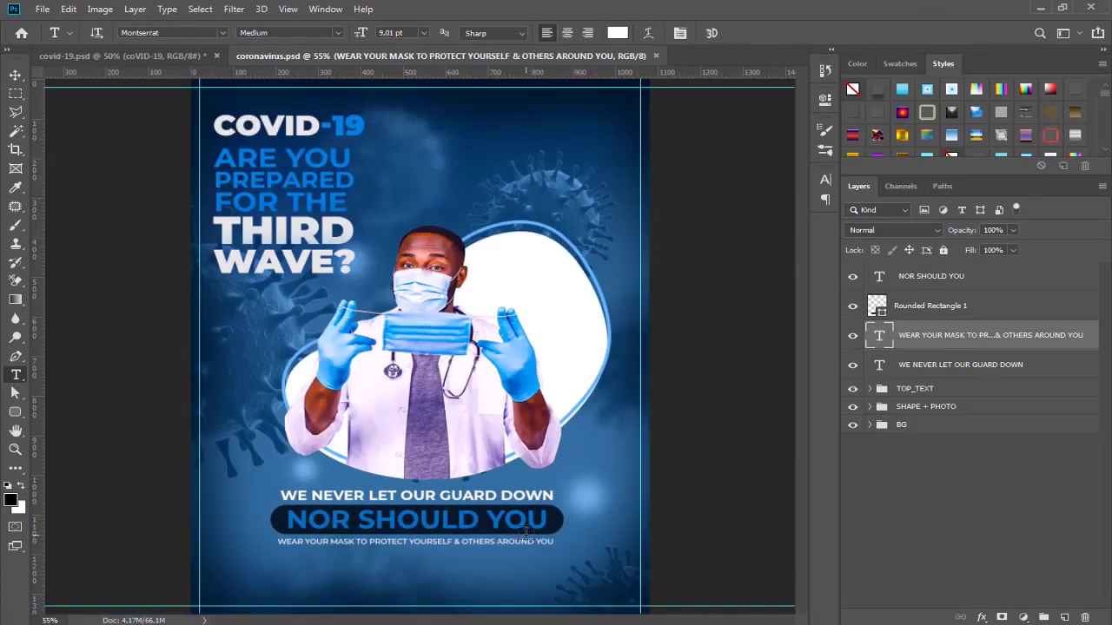
pyautogui.hotkey('ctrl', '-')
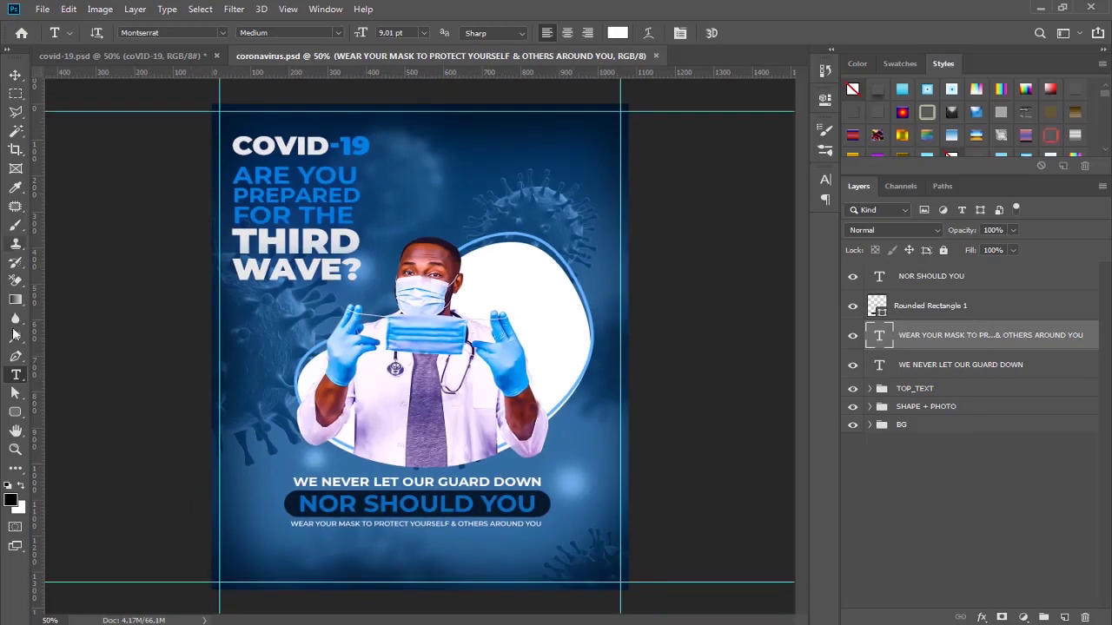
# Draw a rectangle across the poster bottom filled with #37a4e0 and move it to the top
pyautogui.click(15, 411)
pyautogui.moveTo(179, 552); pyautogui.dragTo(513, 592)
pyautogui.click(604, 184)
pyautogui.click(753, 213)
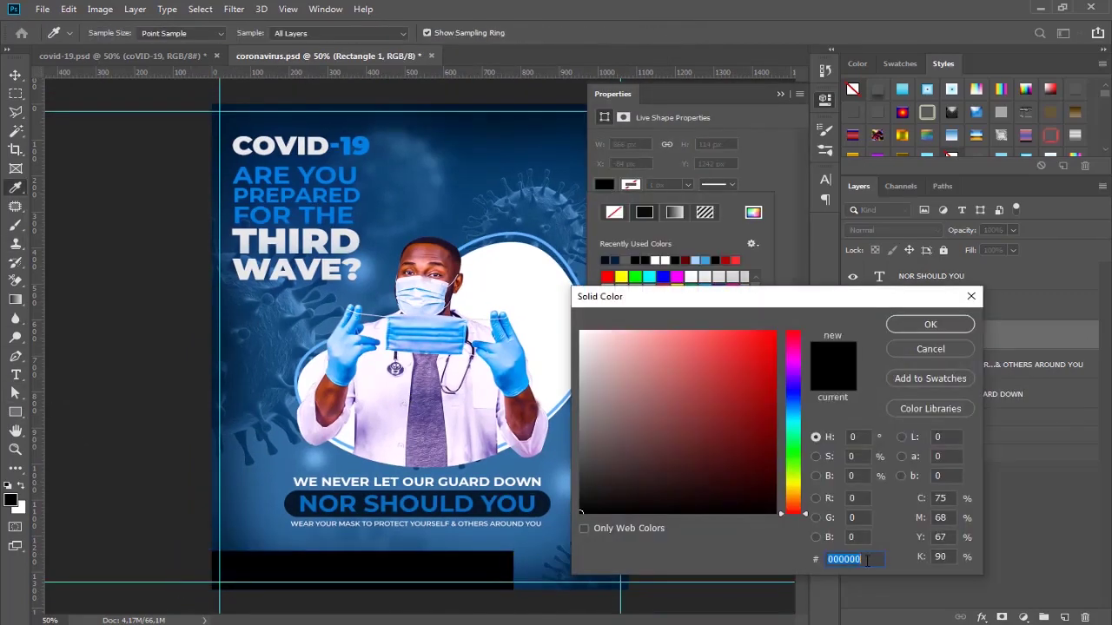
pyautogui.write('37a4e')
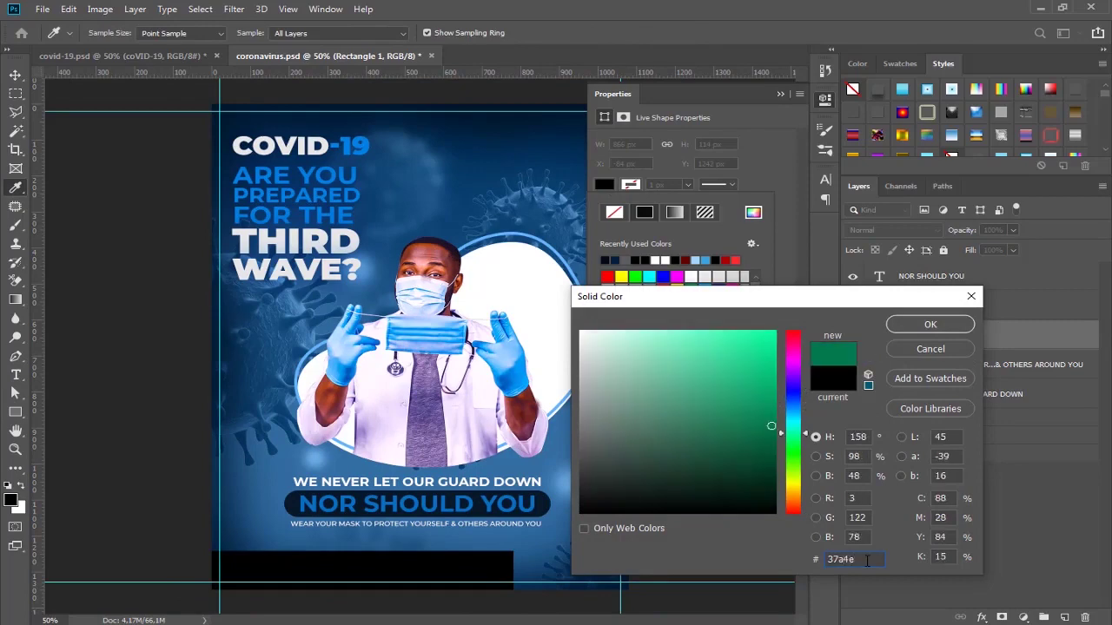
pyautogui.write('0')
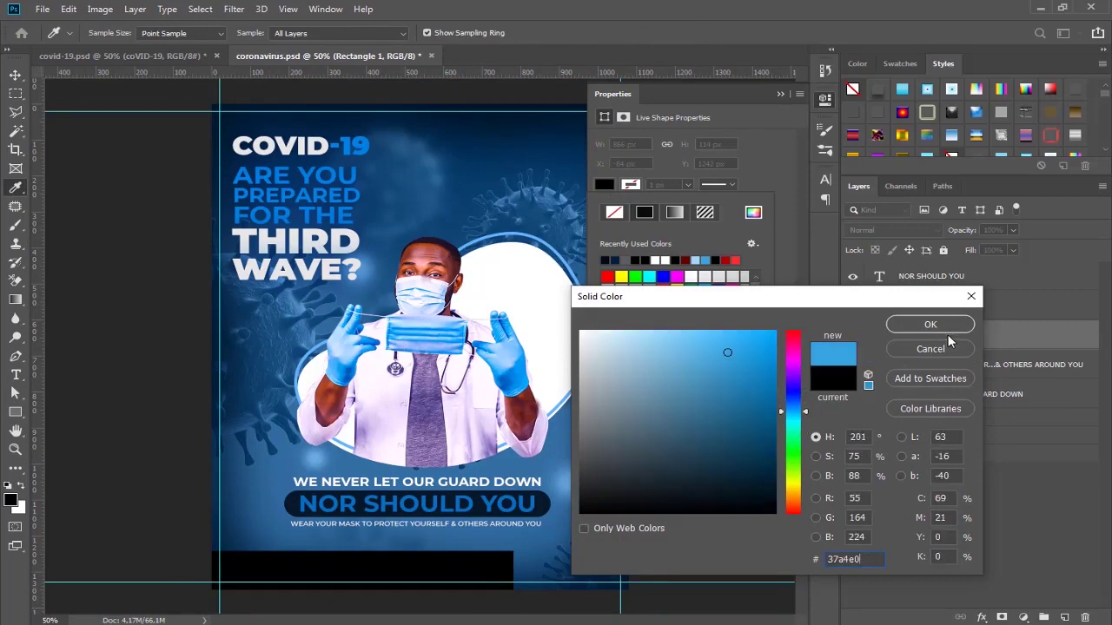
pyautogui.click(930, 324)
pyautogui.click(780, 93)
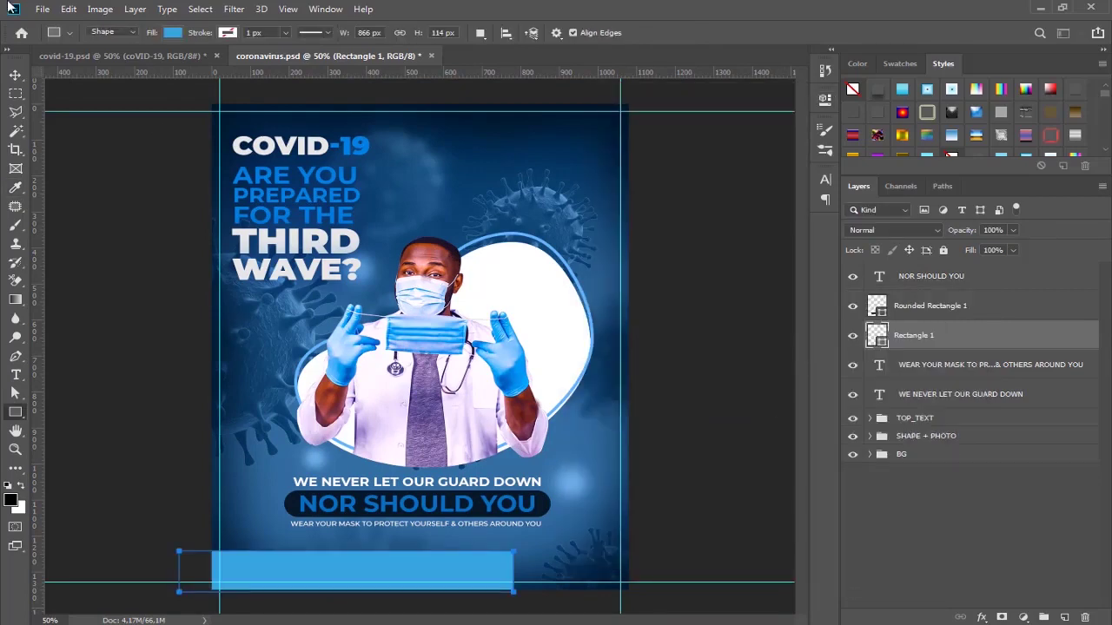
pyautogui.moveTo(946, 338); pyautogui.dragTo(947, 277)
# Group the lower text layers into a group named BOT_TEXT
pyautogui.click(946, 306)
pyautogui.keyDown('shift'); pyautogui.click(990, 395); pyautogui.keyUp('shift')
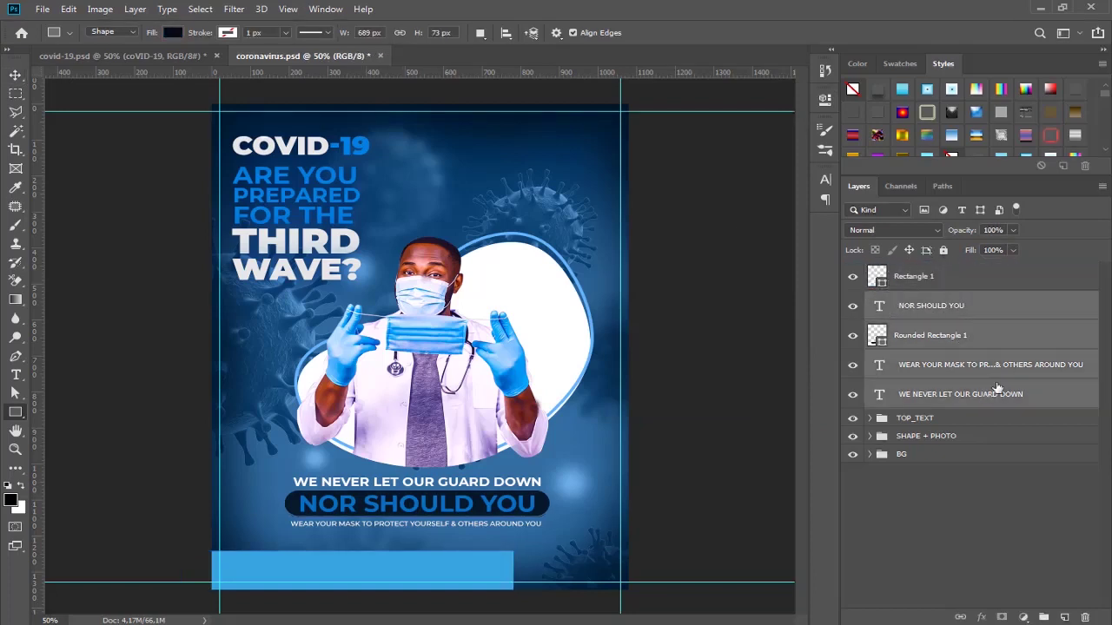
pyautogui.hotkey('ctrl', 'g')
pyautogui.doubleClick(918, 300)
pyautogui.write('BOT_TE')
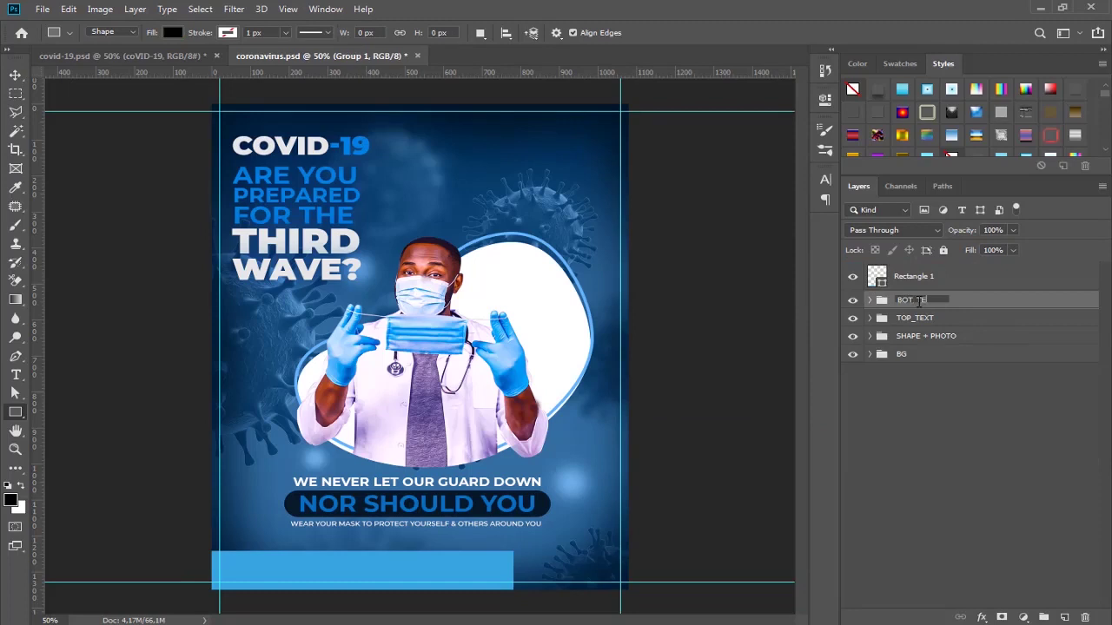
pyautogui.write('XT')
pyautogui.press('Return')
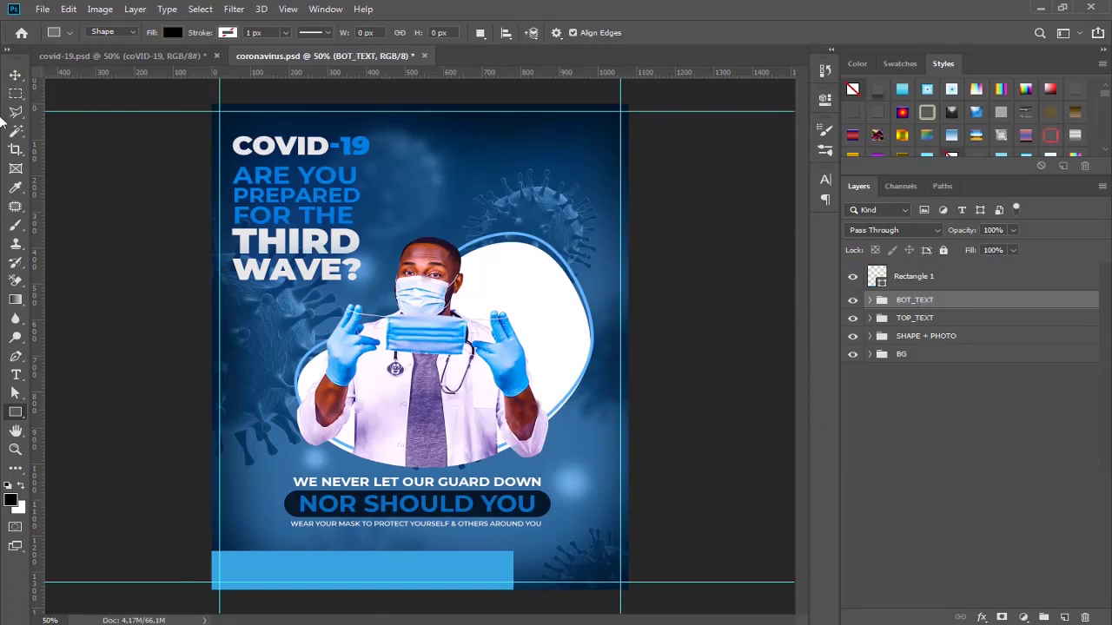
# Move a virus graphic in the BG > VIRUS group higher on the right side
pyautogui.press('v')
pyautogui.click(869, 354)
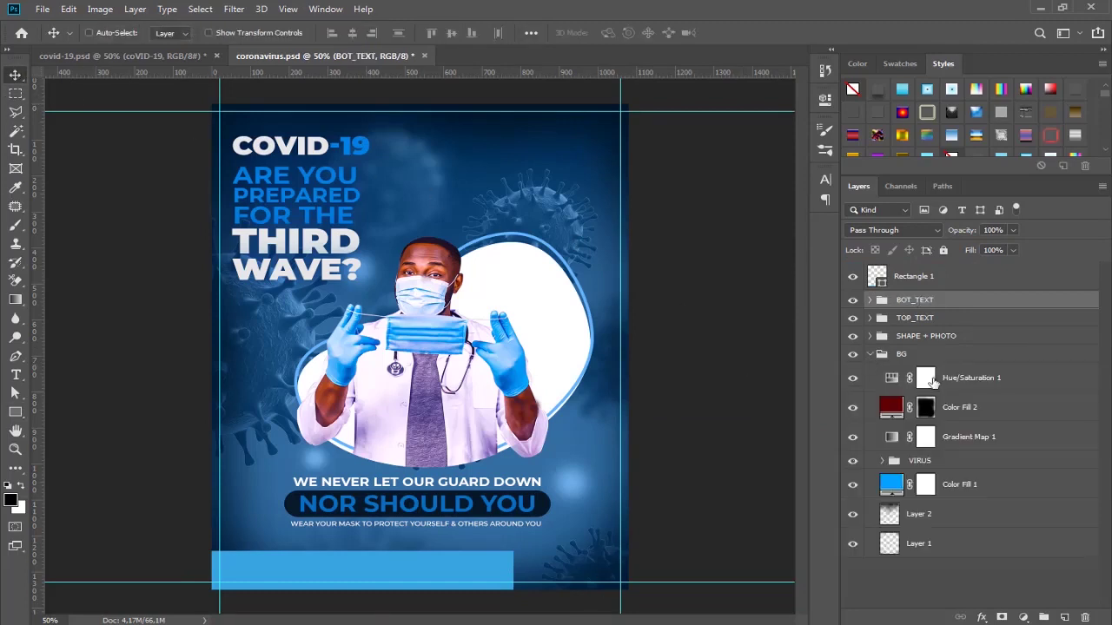
pyautogui.click(882, 461)
pyautogui.scroll(-1, 921, 478)
pyautogui.click(960, 349)
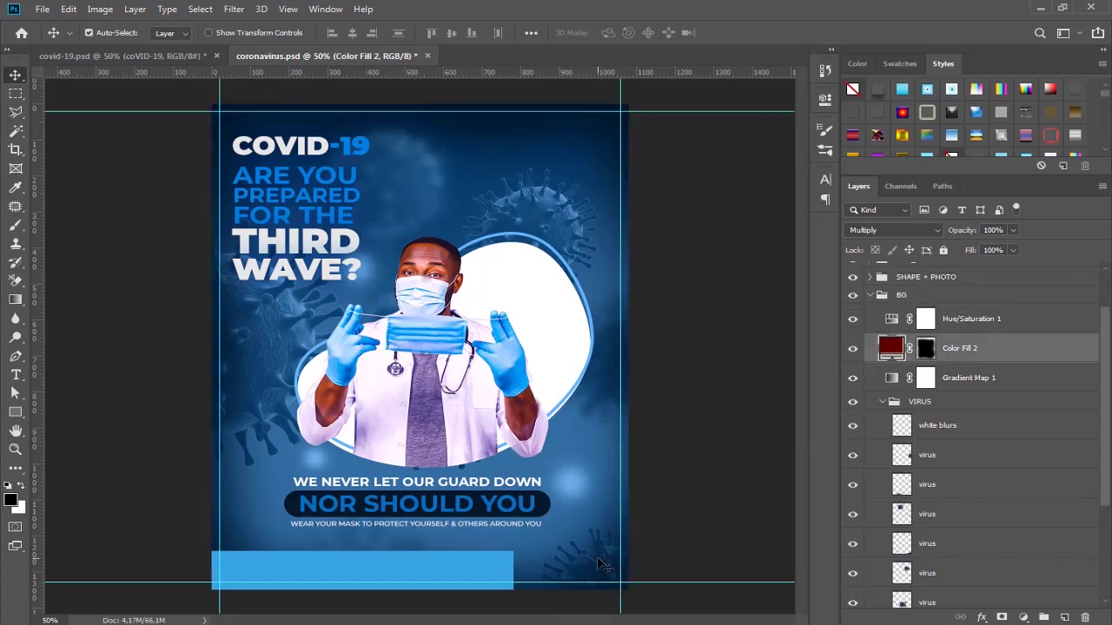
pyautogui.scroll(-1, 954, 545)
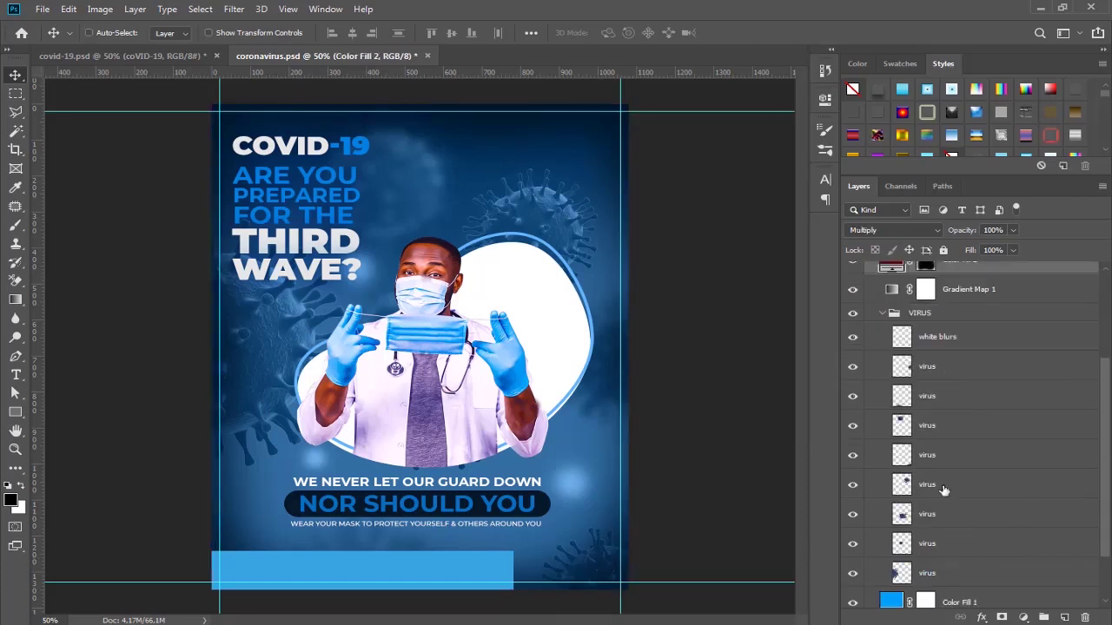
pyautogui.click(921, 460)
pyautogui.hotkey('ctrl', 't')
pyautogui.moveTo(580, 556)
pyautogui.mouseDown()
pyautogui.moveTo(588, 518)
pyautogui.moveTo(658, 448)
pyautogui.mouseUp()
pyautogui.click(740, 32)
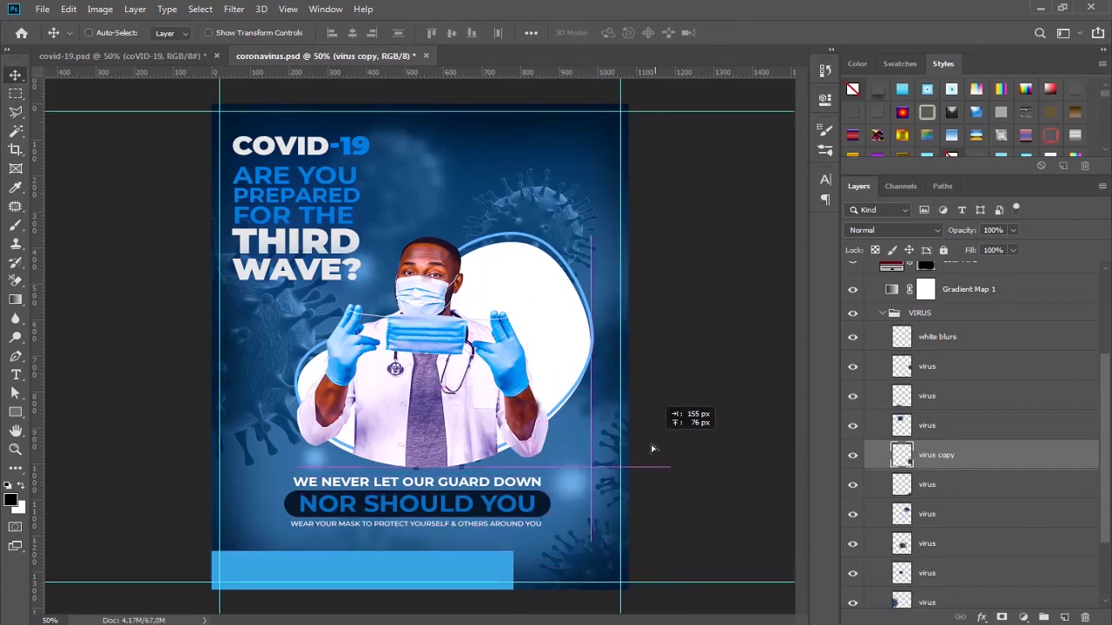
pyautogui.click(882, 312)
pyautogui.click(870, 354)
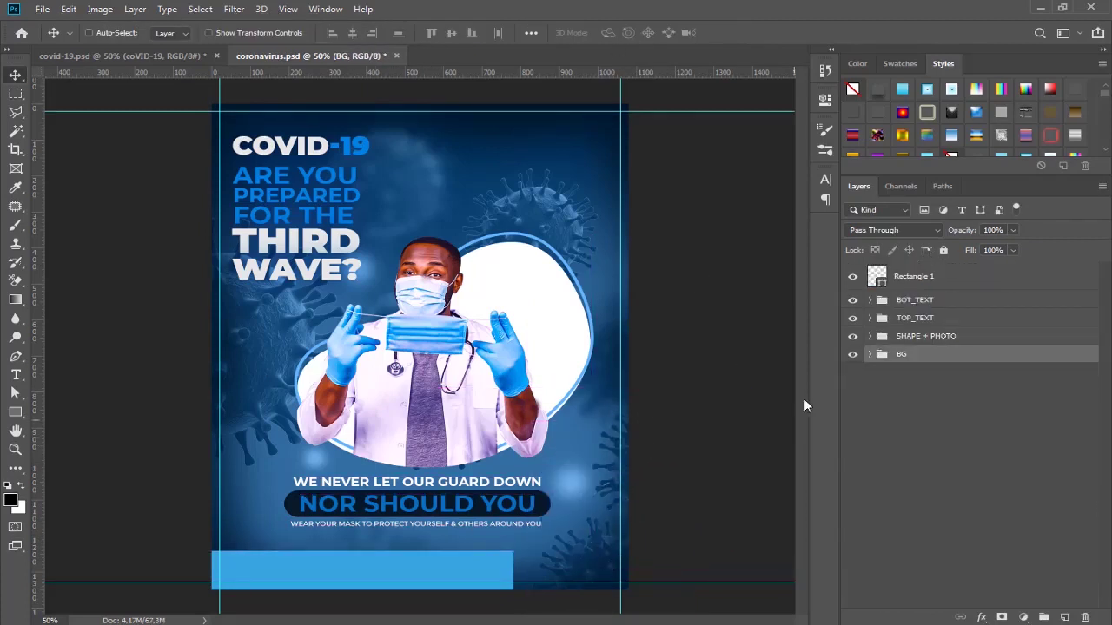
# Nudge the blue bar down and duplicate it to the right, below Rectangle 1
pyautogui.keyDown('ctrl'); pyautogui.click(461, 570); pyautogui.keyUp('ctrl')
pyautogui.press('Down')
pyautogui.press('Down')
pyautogui.press('Down')
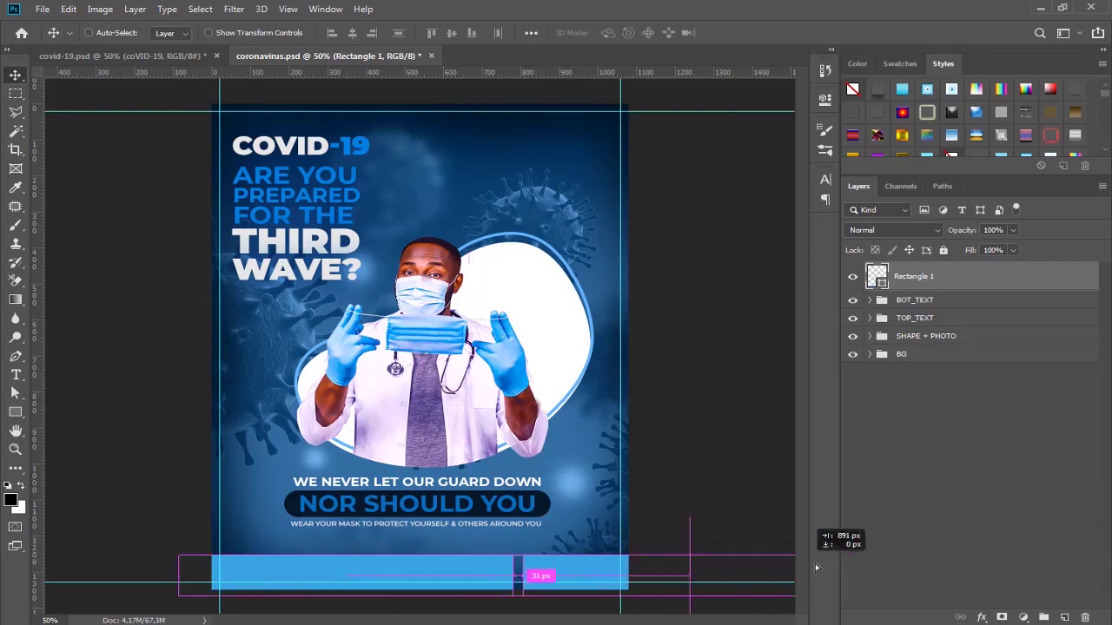
pyautogui.moveTo(467, 557); pyautogui.dragTo(582, 561)
pyautogui.moveTo(920, 276); pyautogui.dragTo(901, 327)
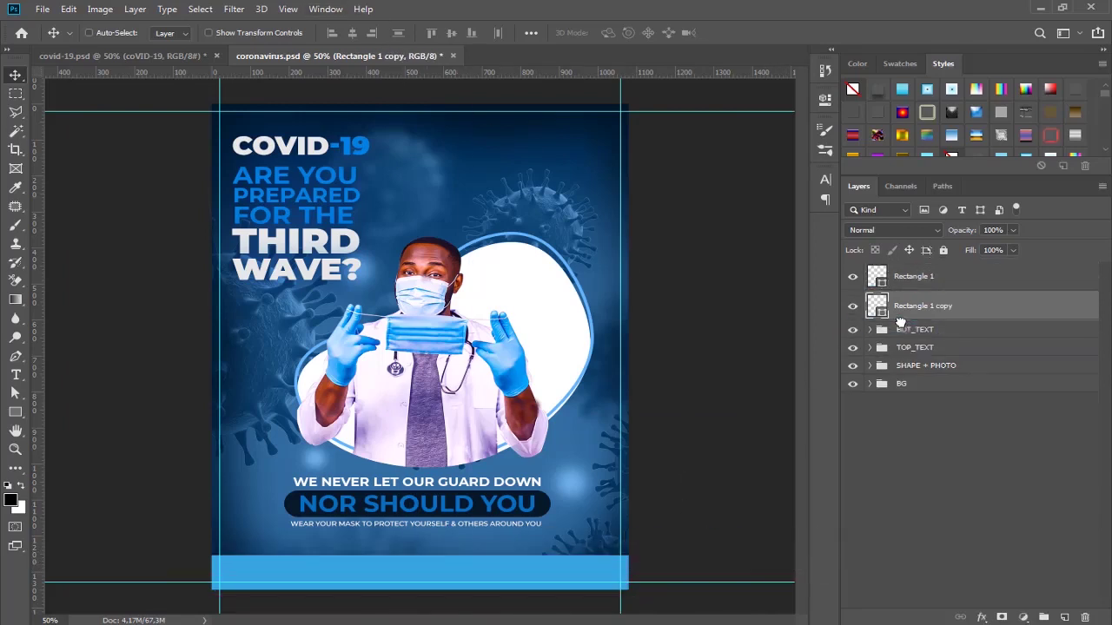
# Give the bar copy a darker blue fill (#02b5f9)
pyautogui.press('u')
pyautogui.click(152, 33)
pyautogui.click(245, 60)
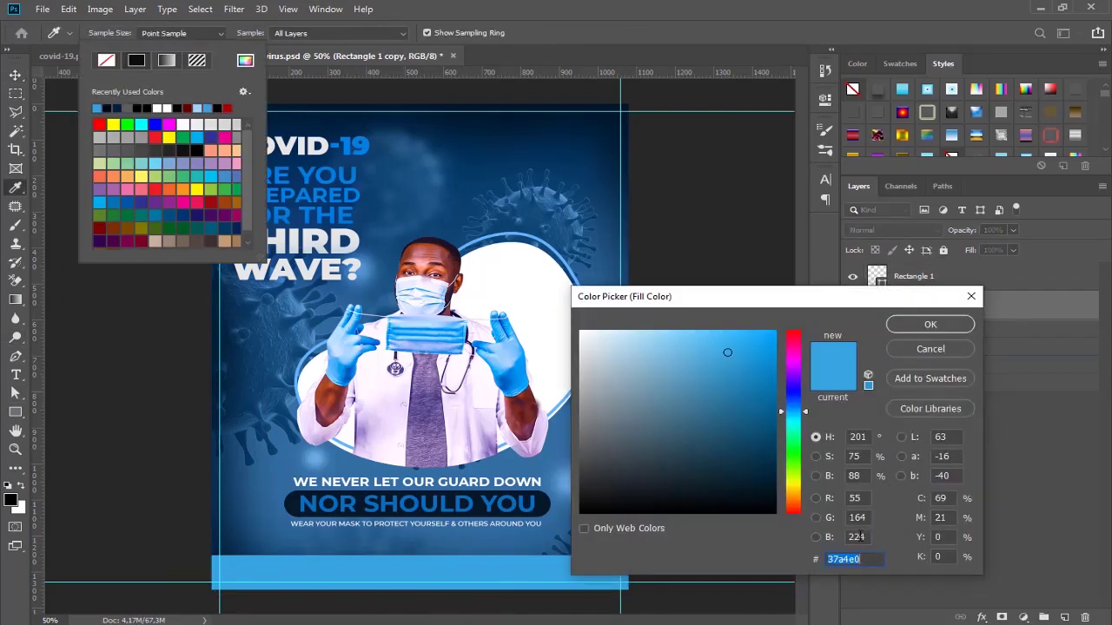
pyautogui.write('02b5f9')
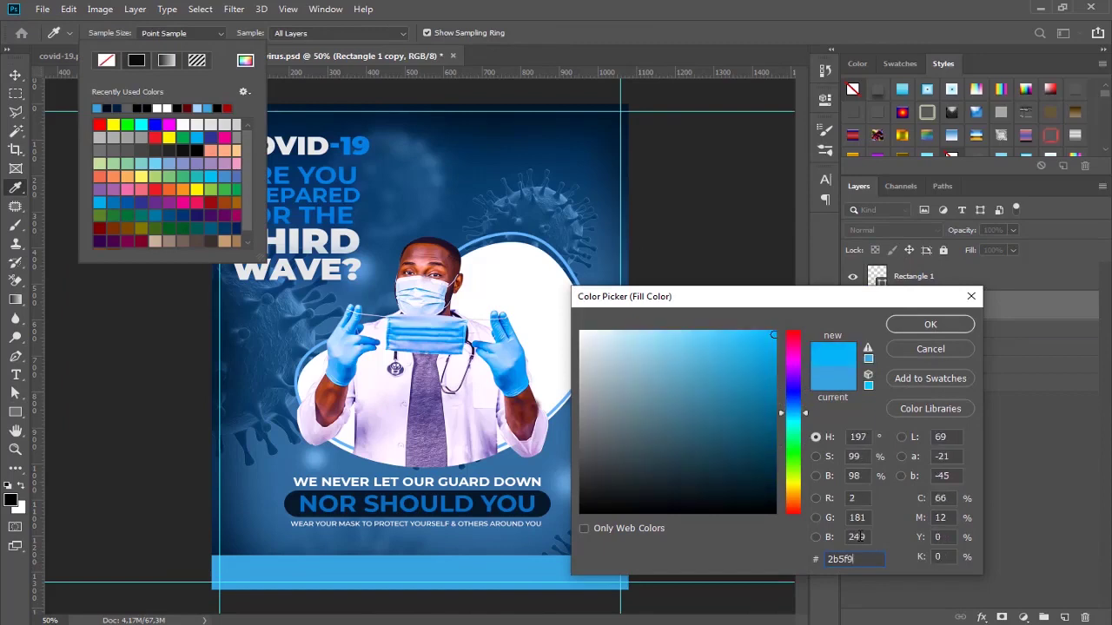
pyautogui.click(715, 407)
pyautogui.press('Return')
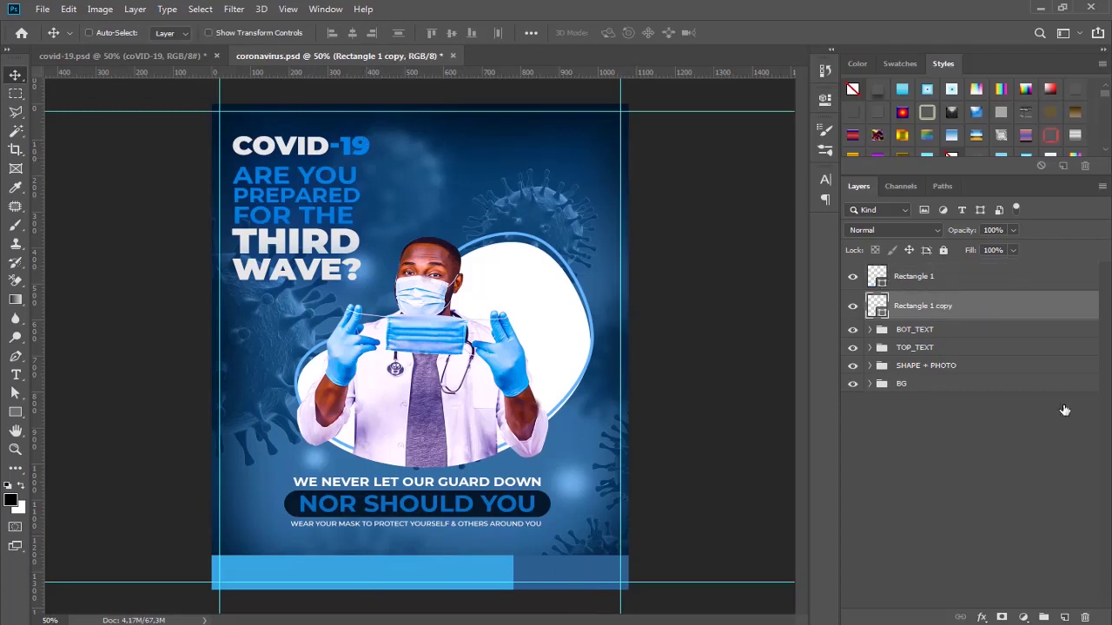
pyautogui.click(1064, 618)
# Start a new white (#ffffff) text layer beginning with #, replacing the placeholder
pyautogui.press('t')
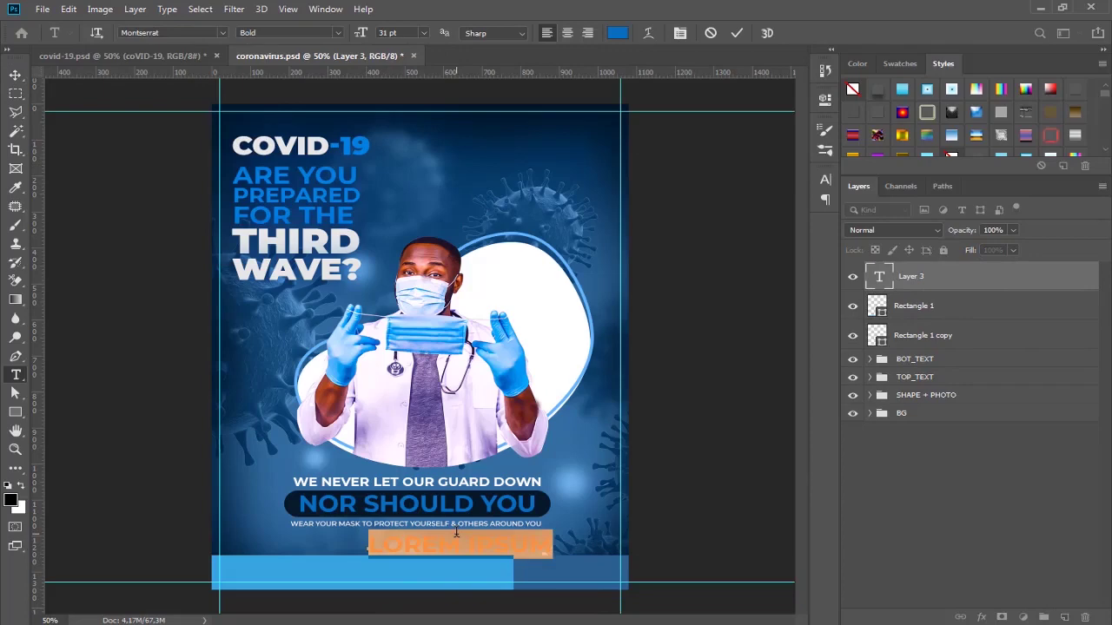
pyautogui.press('BackSpace')
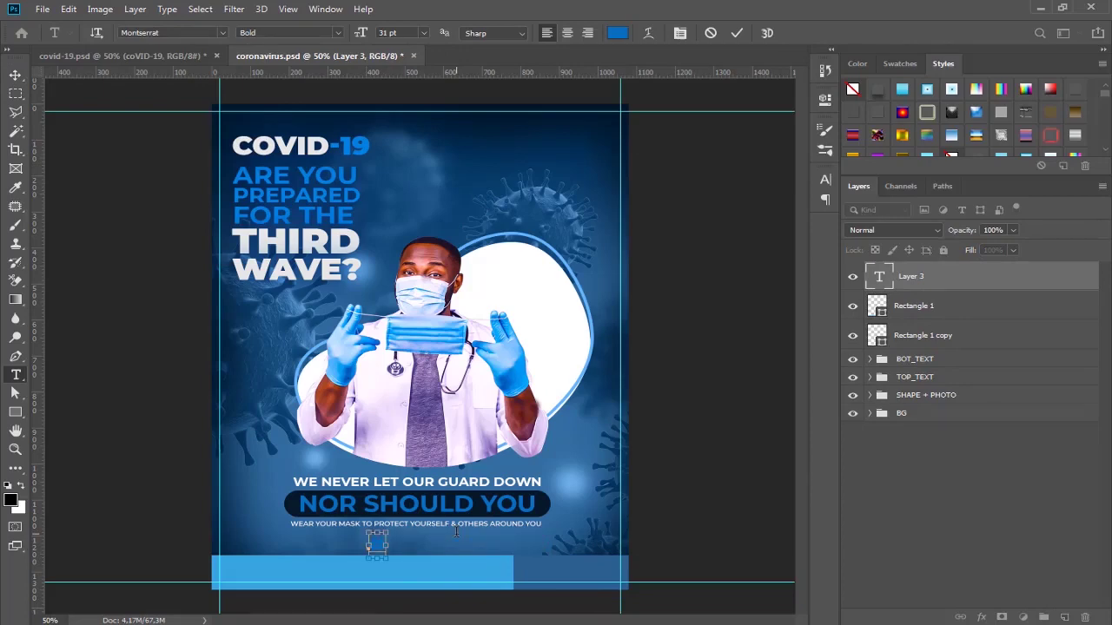
pyautogui.write('#')
pyautogui.hotkey('ctrl', 'a')
pyautogui.click(616, 32)
pyautogui.write('ffffff')
pyautogui.click(912, 329)
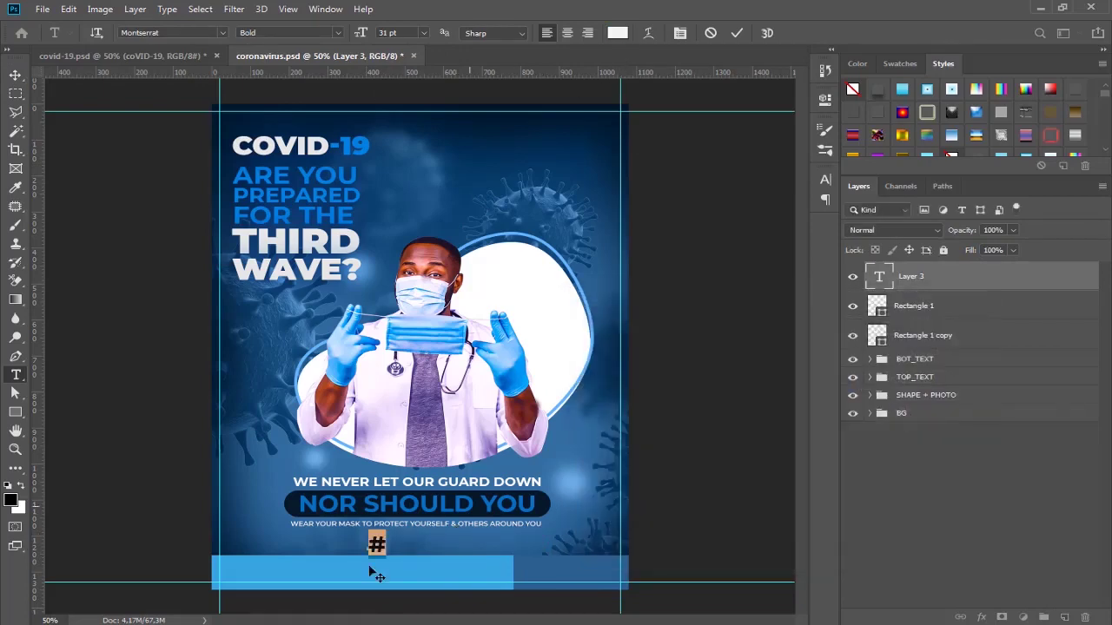
pyautogui.click(391, 542)
pyautogui.write('CHOO')
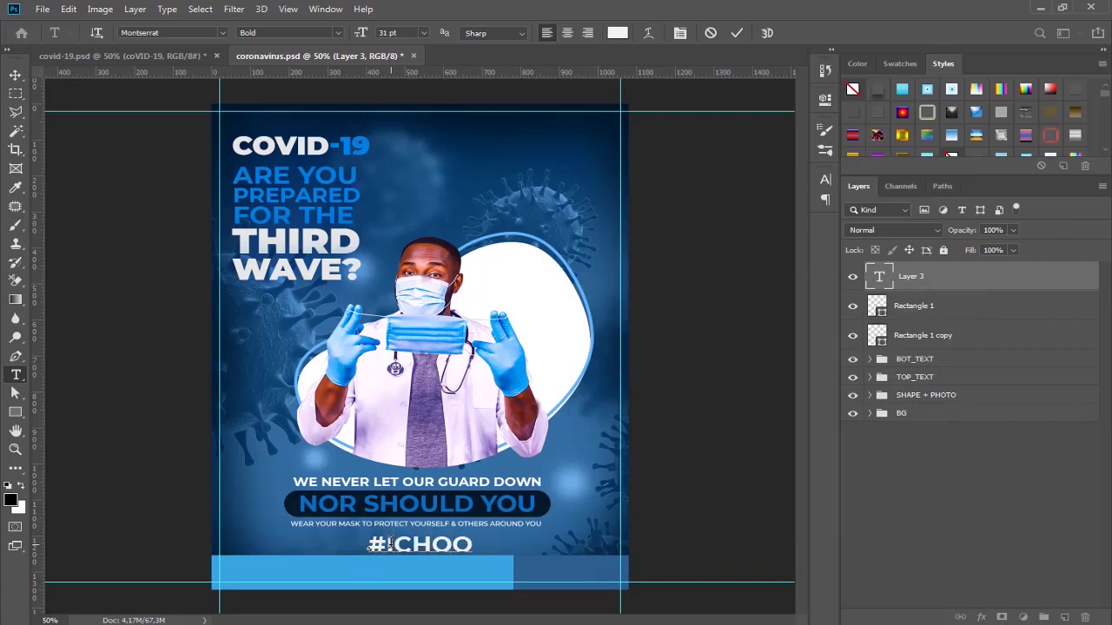
# Turn off All Caps on the hashtag text and commit it
pyautogui.hotkey('ctrl', 'a')
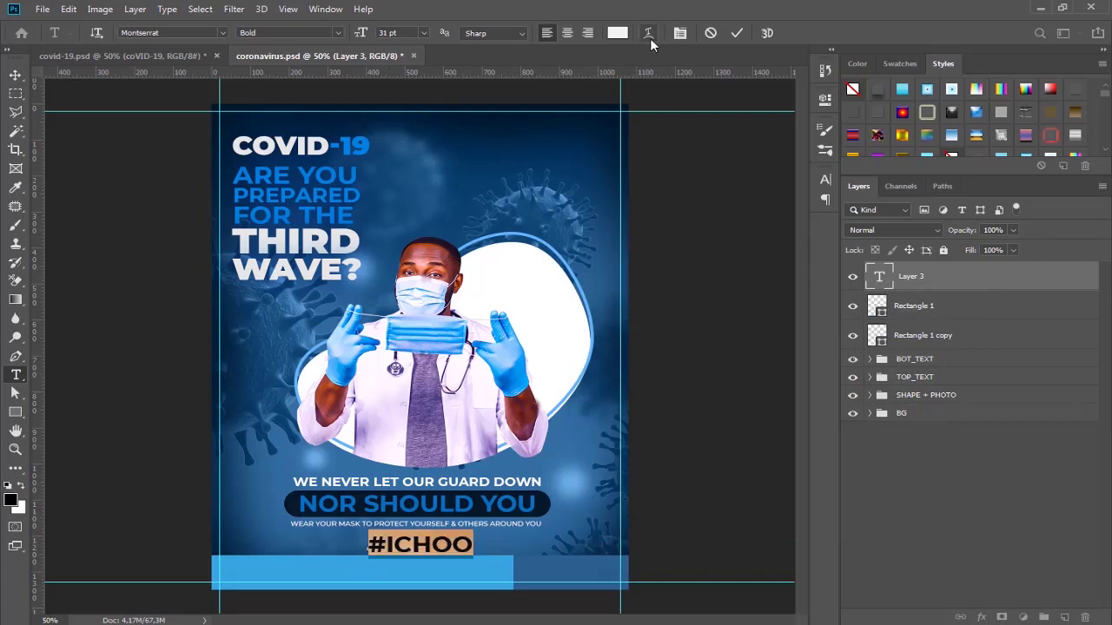
pyautogui.click(651, 33)
pyautogui.click(695, 279)
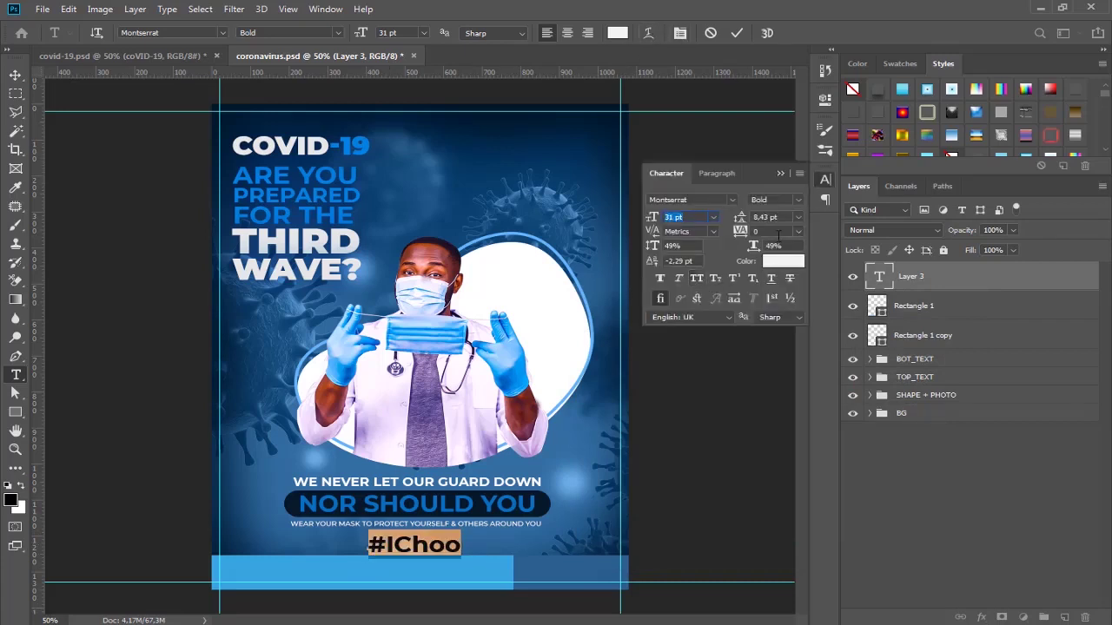
pyautogui.click(825, 179)
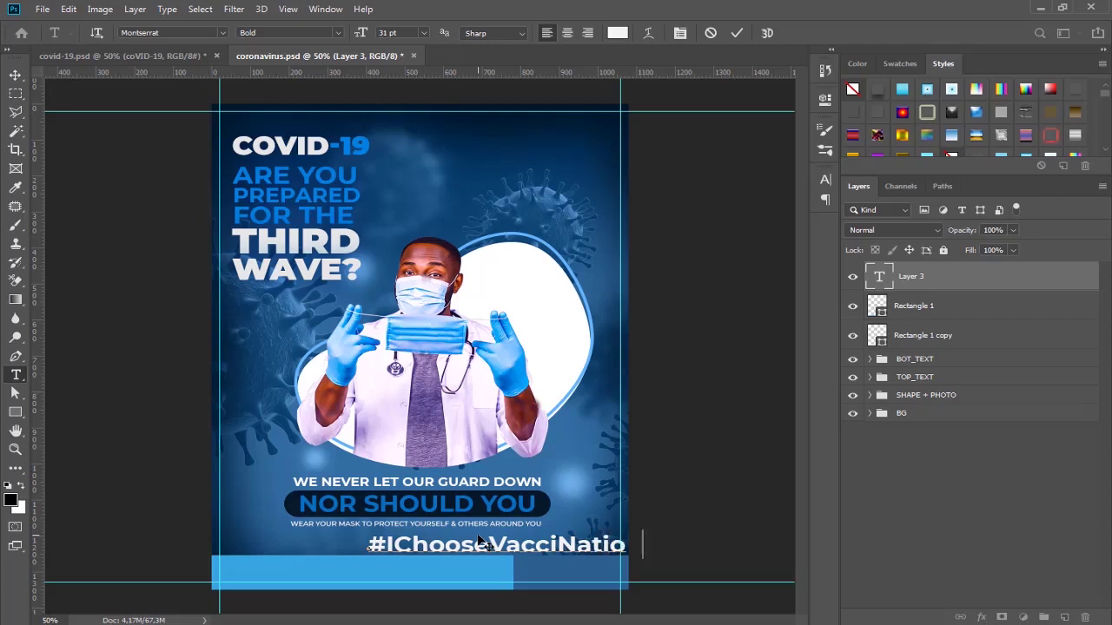
pyautogui.click(736, 33)
# Move the hashtag into the blue footer bar and scale it down to fit
pyautogui.press('v')
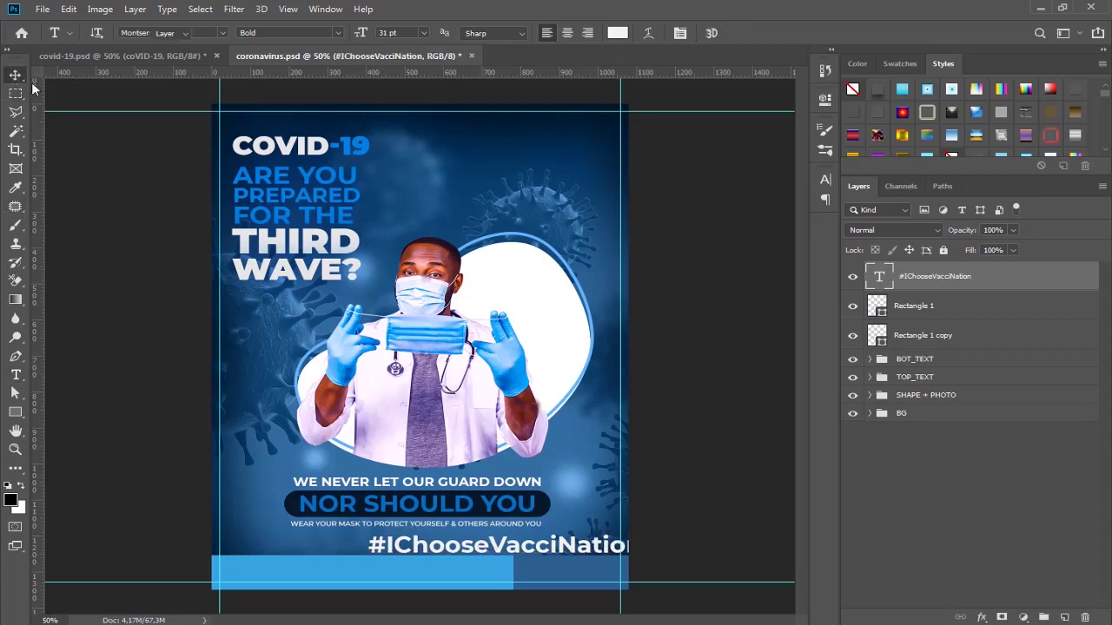
pyautogui.moveTo(562, 550); pyautogui.dragTo(453, 580)
pyautogui.hotkey('ctrl', 't')
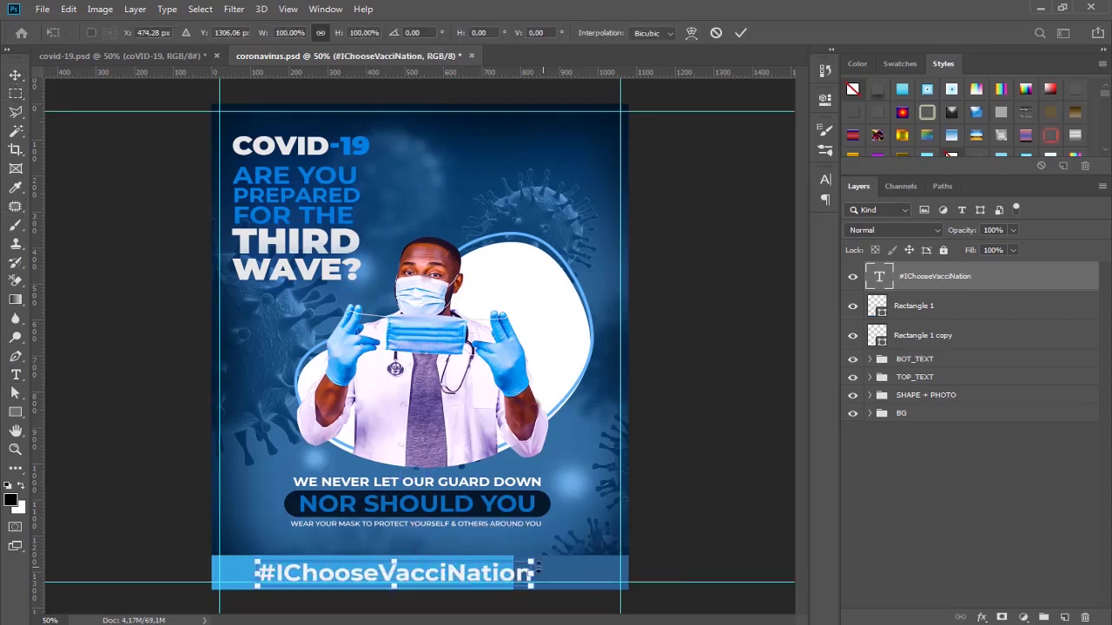
pyautogui.moveTo(533, 560); pyautogui.dragTo(469, 556)
pyautogui.click(740, 33)
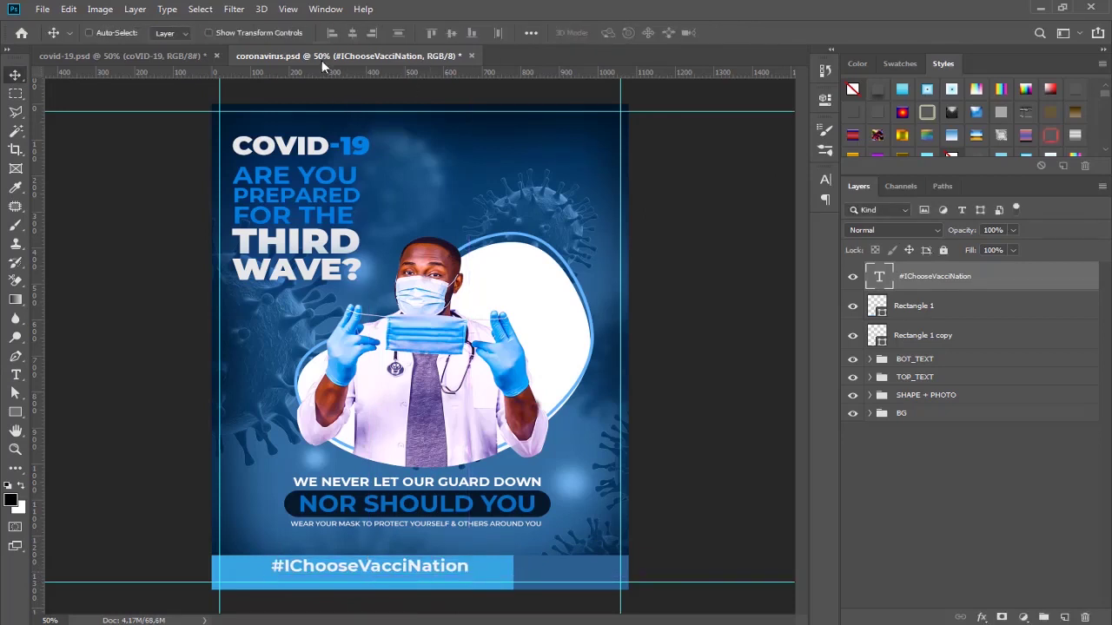
# Set the hashtag to Medium weight and nudge it slightly right and down
pyautogui.press('t')
pyautogui.doubleClick(314, 563)
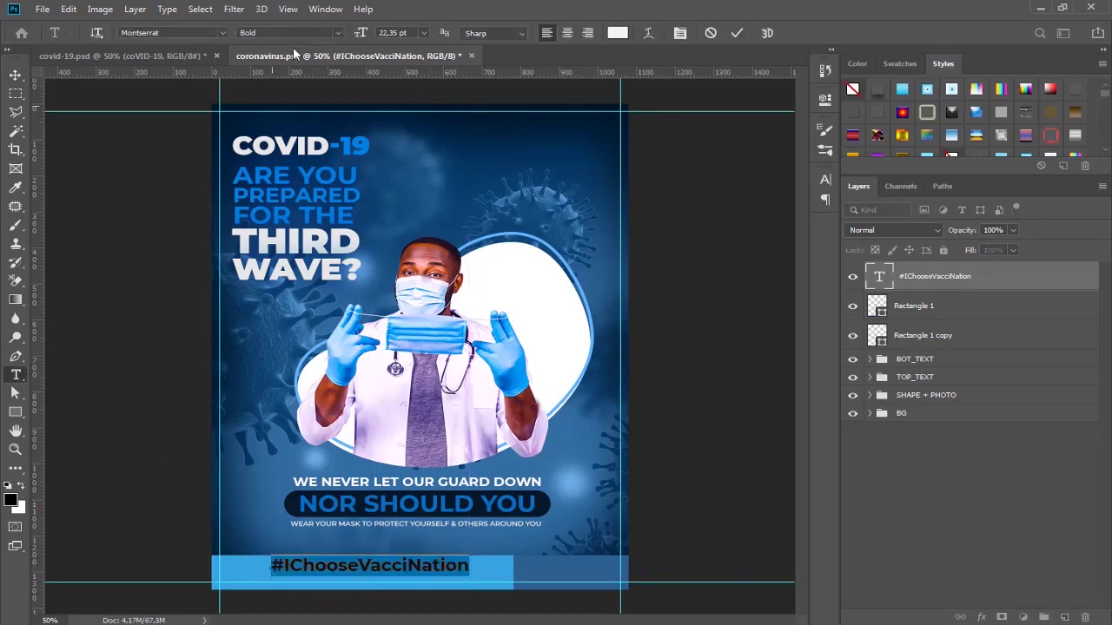
pyautogui.click(337, 33)
pyautogui.click(277, 139)
pyautogui.click(736, 33)
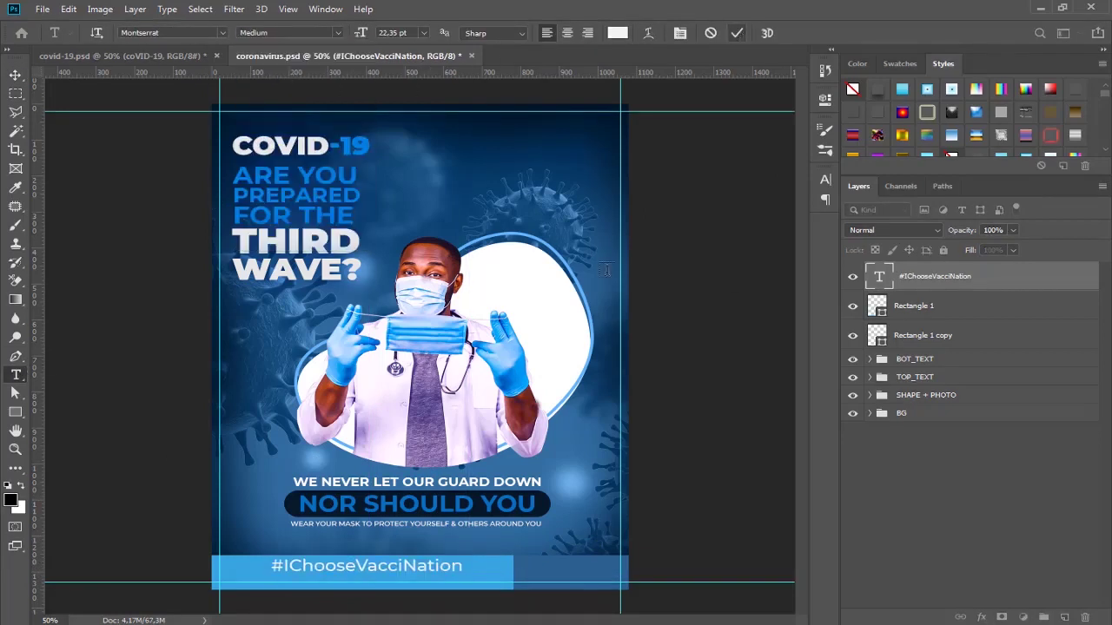
pyautogui.click(16, 75)
pyautogui.moveTo(442, 568); pyautogui.dragTo(453, 574)
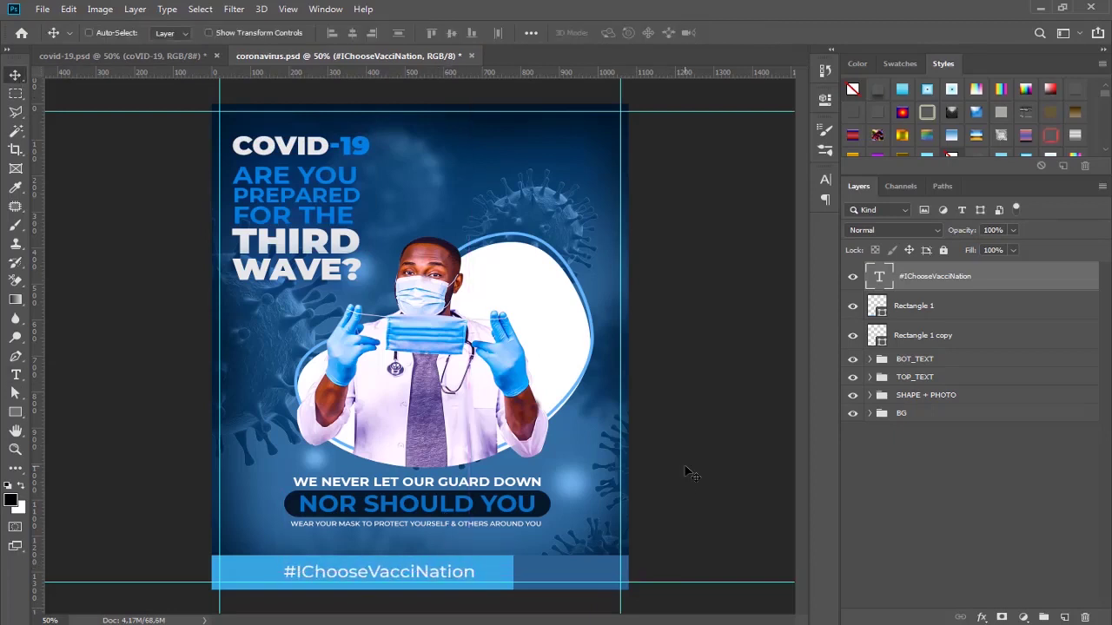
# Color the C and V of #IChooseVacciNation blue
pyautogui.press('t')
pyautogui.click(308, 572)
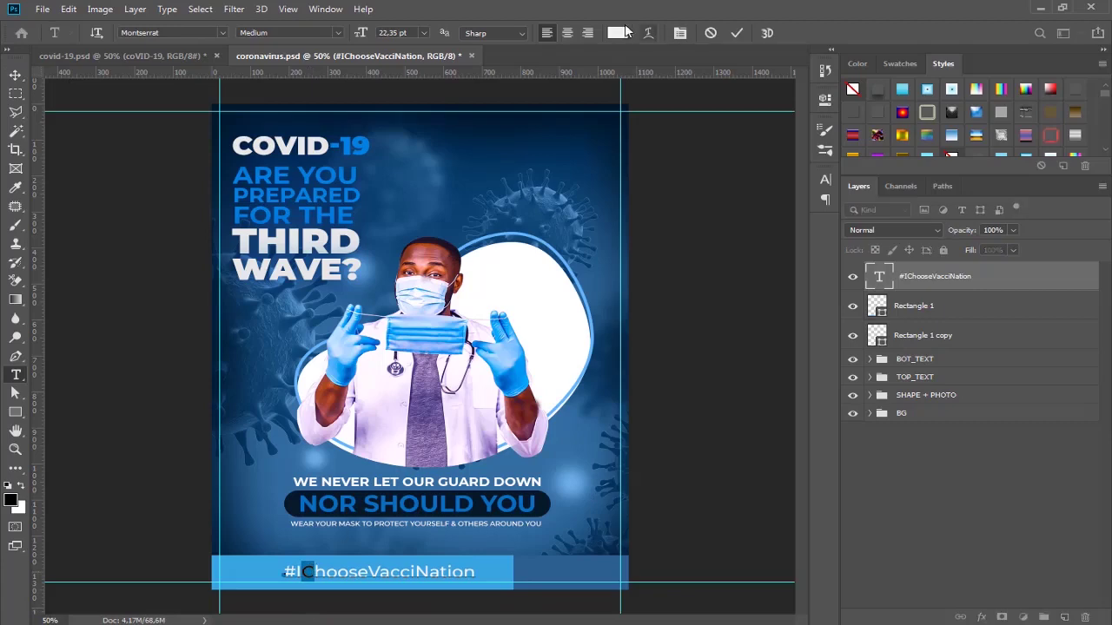
pyautogui.click(618, 32)
pyautogui.click(369, 145)
pyautogui.click(912, 324)
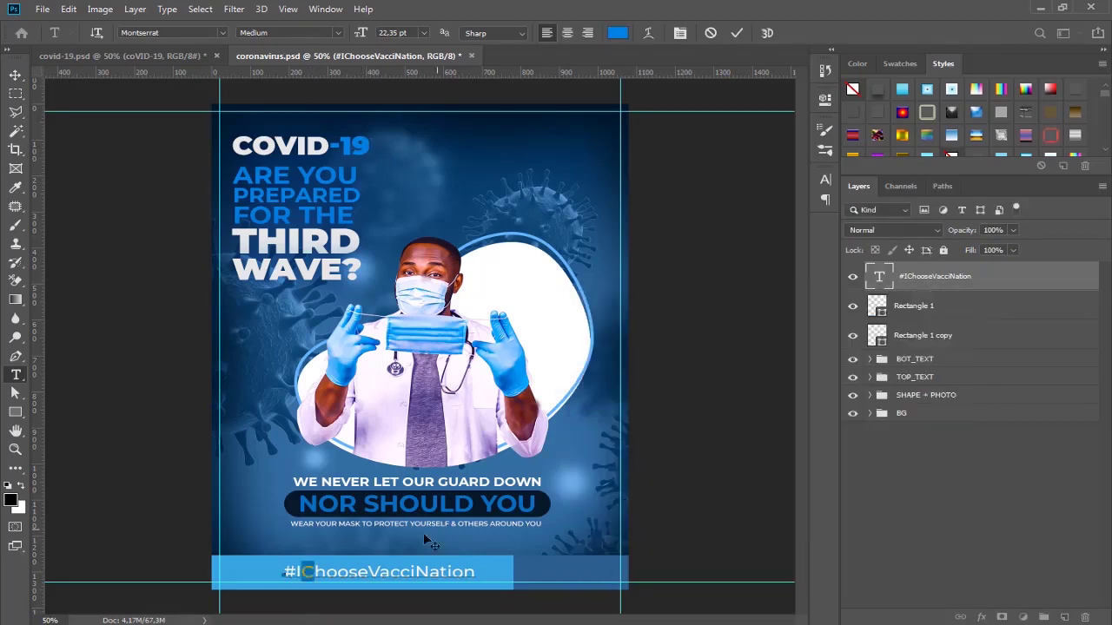
pyautogui.moveTo(368, 571); pyautogui.dragTo(427, 571)
pyautogui.click(617, 32)
pyautogui.click(369, 145)
pyautogui.click(912, 323)
# Color the N blue too, commit the text, and save the poster
pyautogui.click(618, 32)
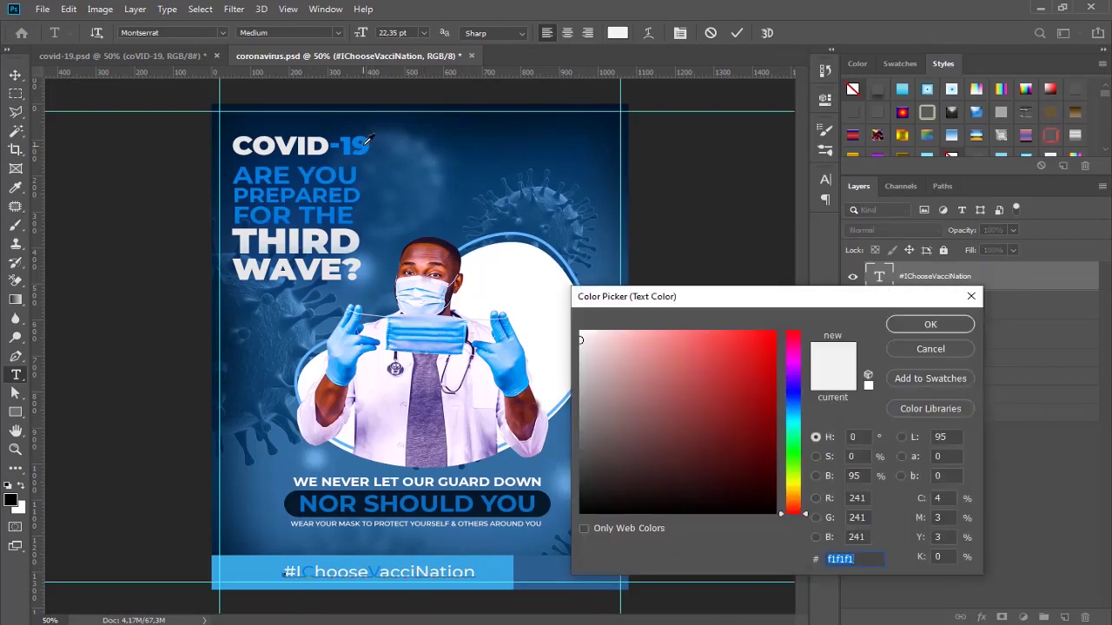
pyautogui.click(369, 145)
pyautogui.click(912, 323)
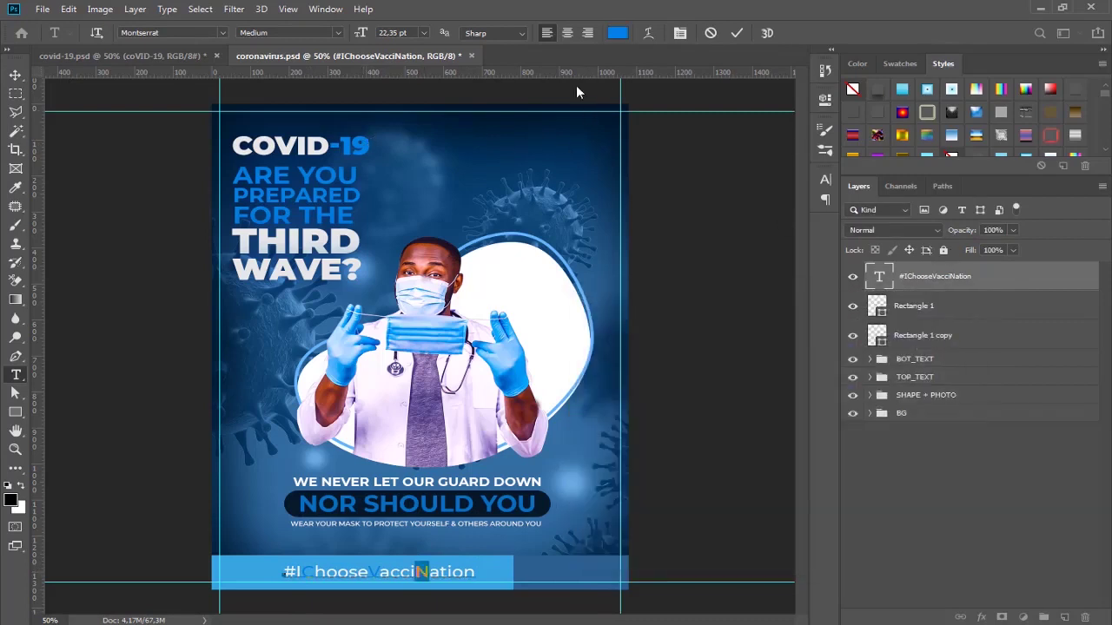
pyautogui.click(736, 33)
pyautogui.press('v')
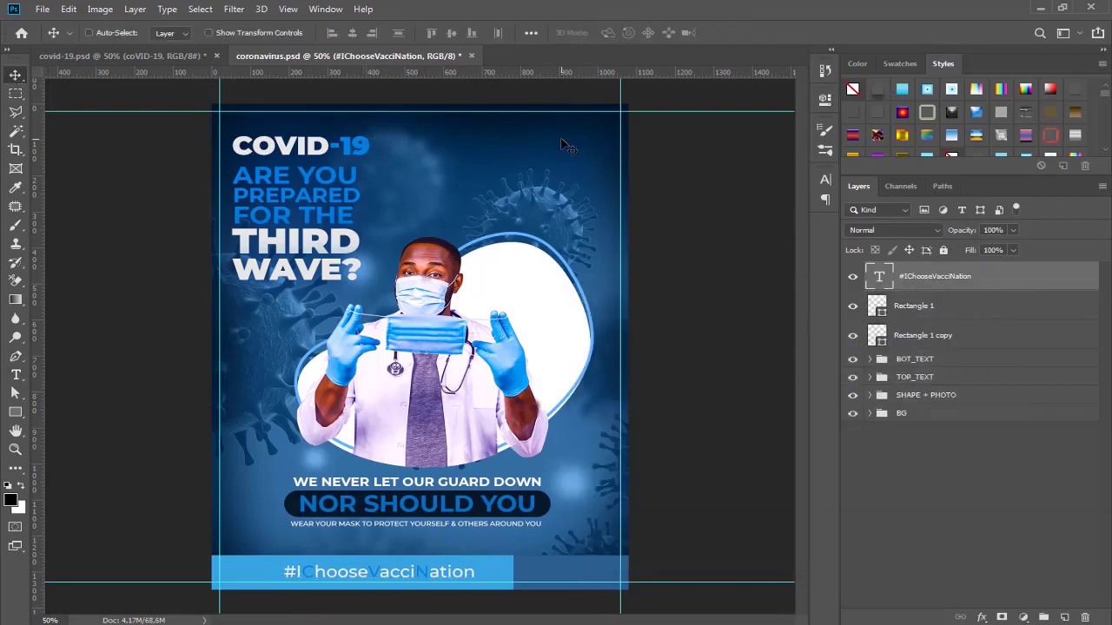
pyautogui.hotkey('ctrl', 's')
# Open the arrows-01, burst-01, circle-01 and dots-01 artwork files
pyautogui.click(41, 9)
pyautogui.click(73, 44)
pyautogui.click(236, 117)
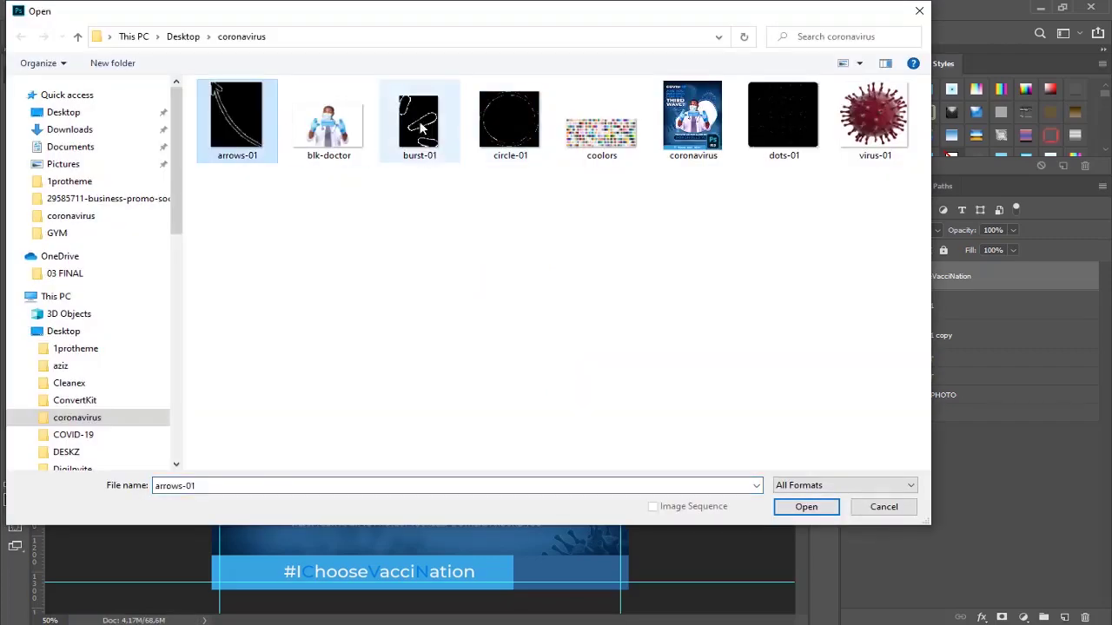
pyautogui.keyDown('ctrl'); pyautogui.click(419, 117); pyautogui.keyUp('ctrl')
pyautogui.keyDown('ctrl'); pyautogui.click(510, 117); pyautogui.keyUp('ctrl')
pyautogui.keyDown('ctrl'); pyautogui.click(784, 112); pyautogui.keyUp('ctrl')
pyautogui.click(814, 507)
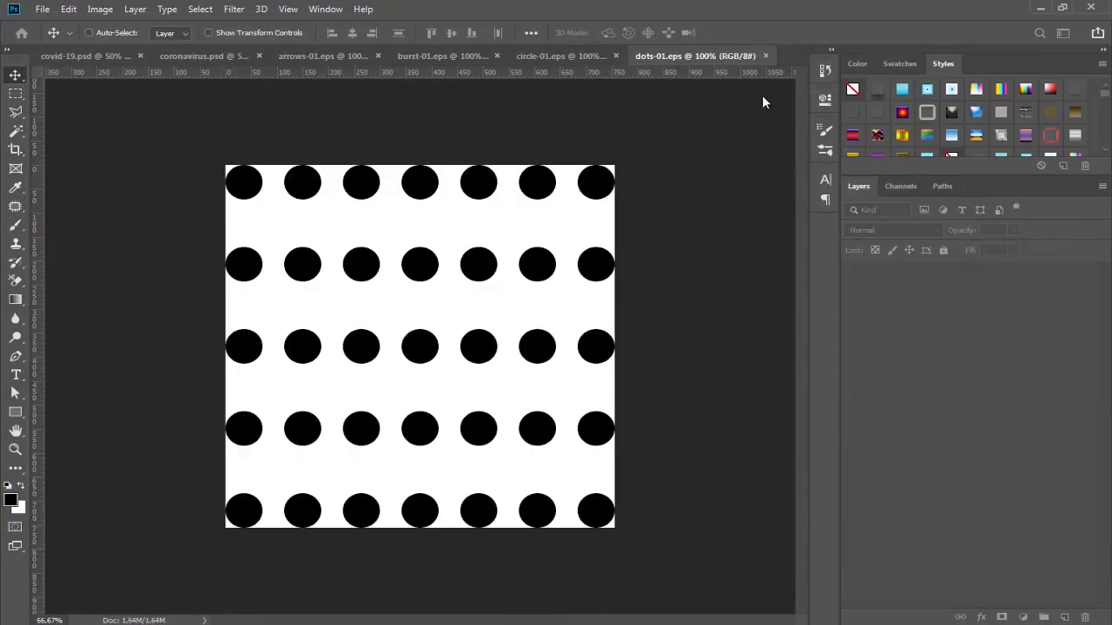
# In dots-01, Magic Wand the white, unlock the Background, and mask the white out
pyautogui.press('w')
pyautogui.click(272, 178)
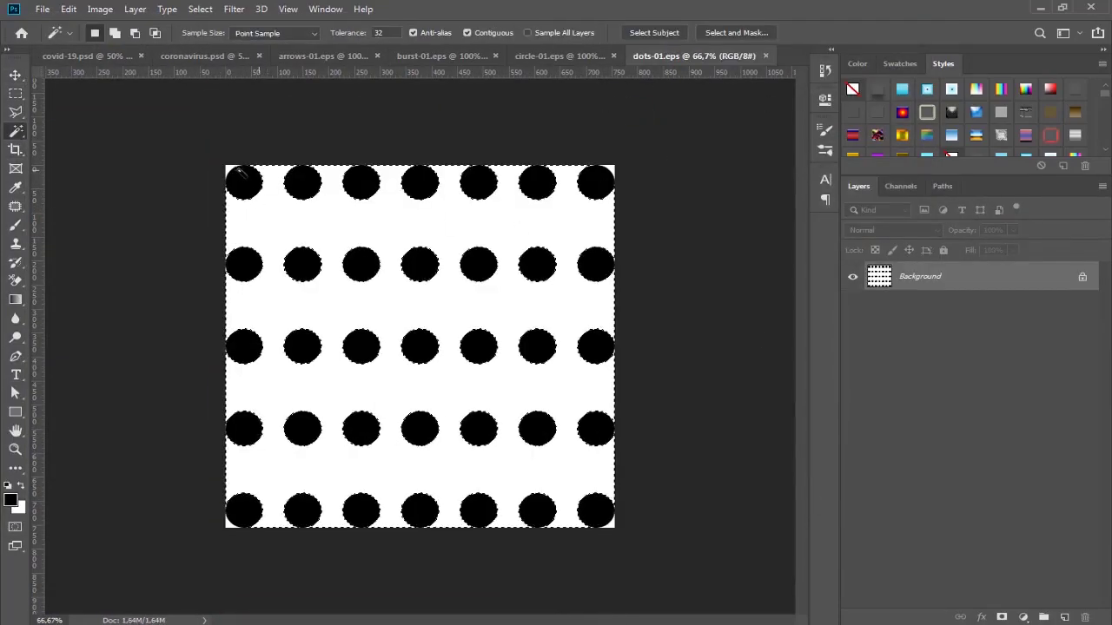
pyautogui.keyDown('alt'); pyautogui.scroll(3, 223, 168); pyautogui.keyUp('alt')
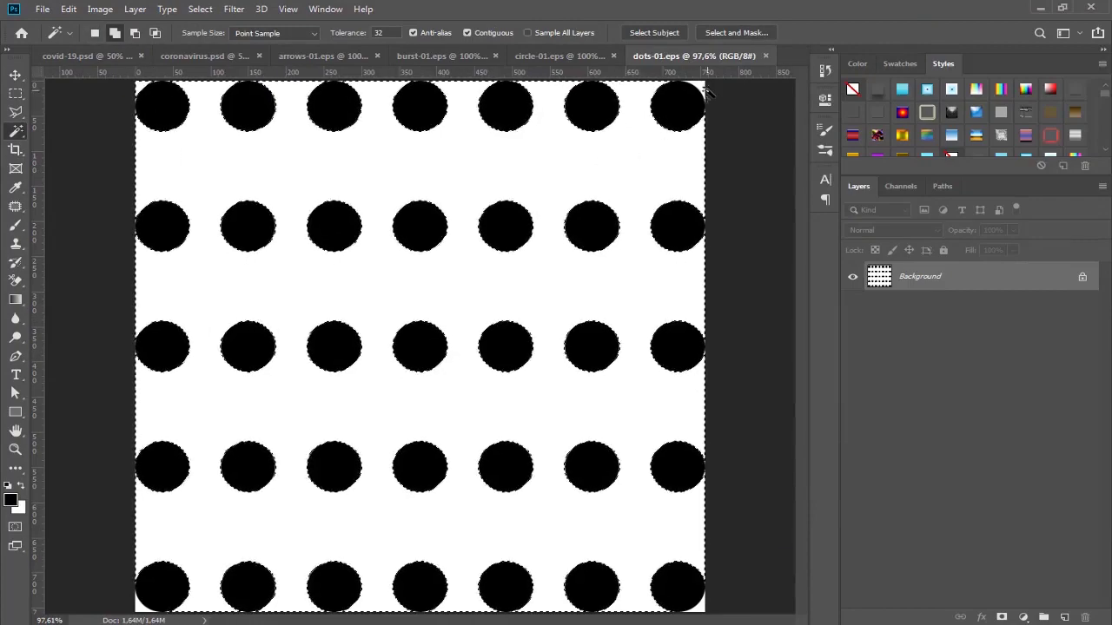
pyautogui.press('shift')
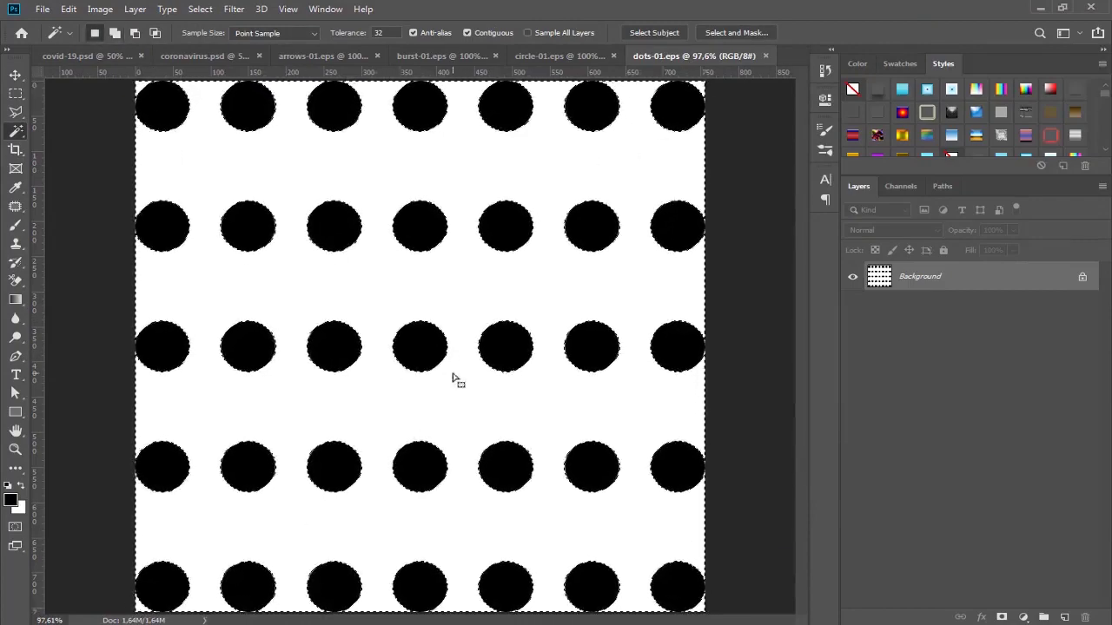
pyautogui.doubleClick(982, 285)
pyautogui.press('Return')
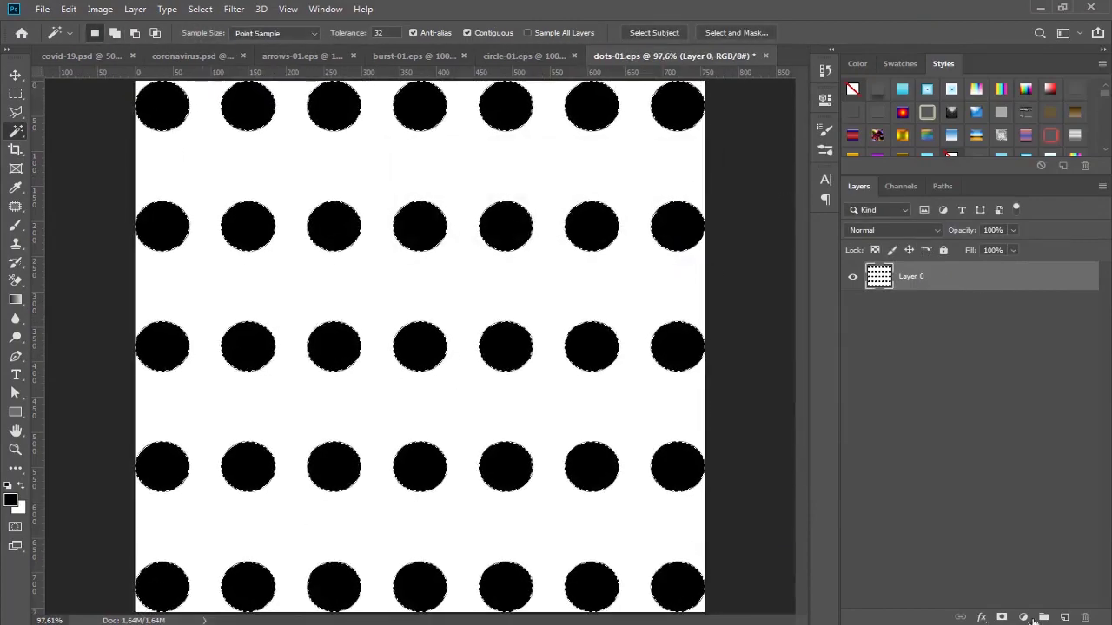
pyautogui.click(1002, 617)
pyautogui.click(12, 75)
# Bring the dots layer onto the poster, apply its mask, and add a white #ffffff Color Overlay
pyautogui.moveTo(169, 116)
pyautogui.mouseDown()
pyautogui.moveTo(484, 187)
pyautogui.moveTo(511, 217)
pyautogui.mouseUp()
pyautogui.rightClick(907, 278)
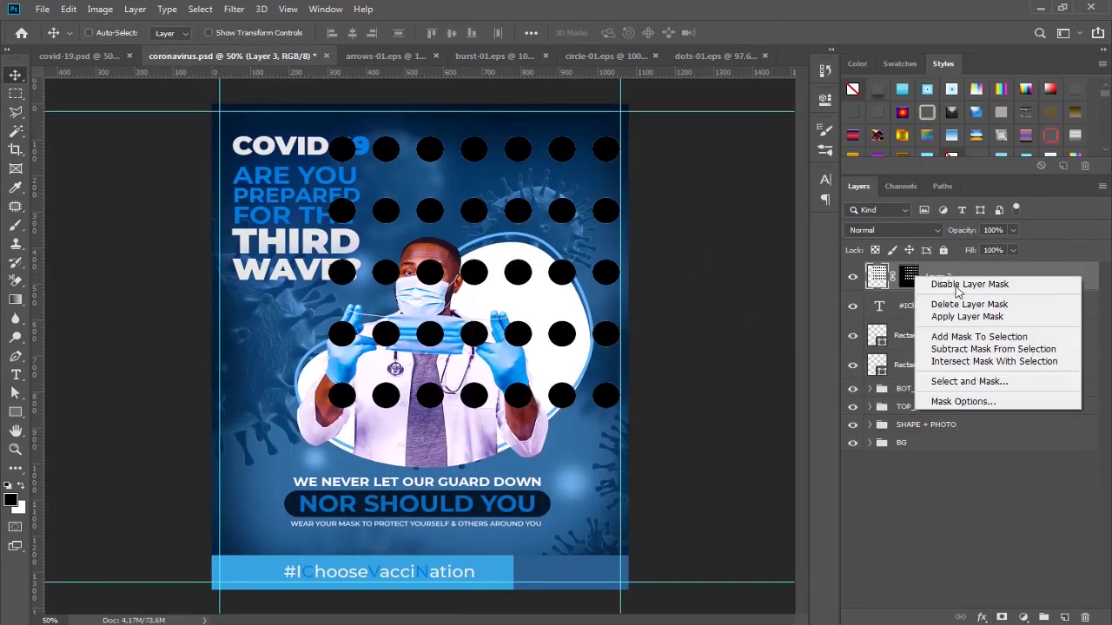
pyautogui.click(938, 316)
pyautogui.click(1023, 617)
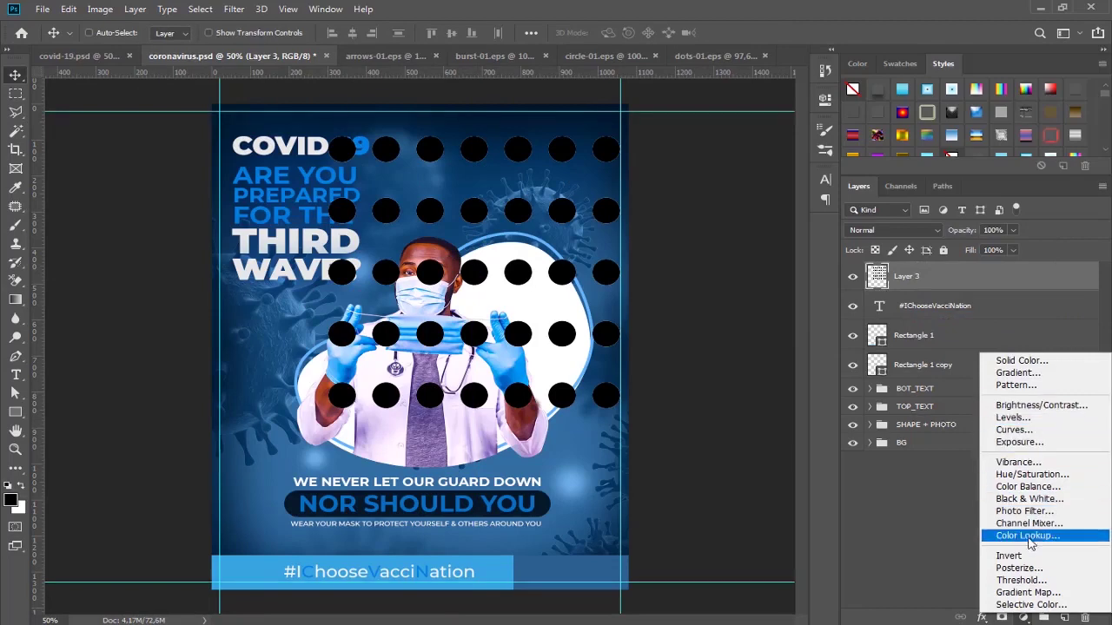
pyautogui.click(981, 618)
pyautogui.click(1018, 558)
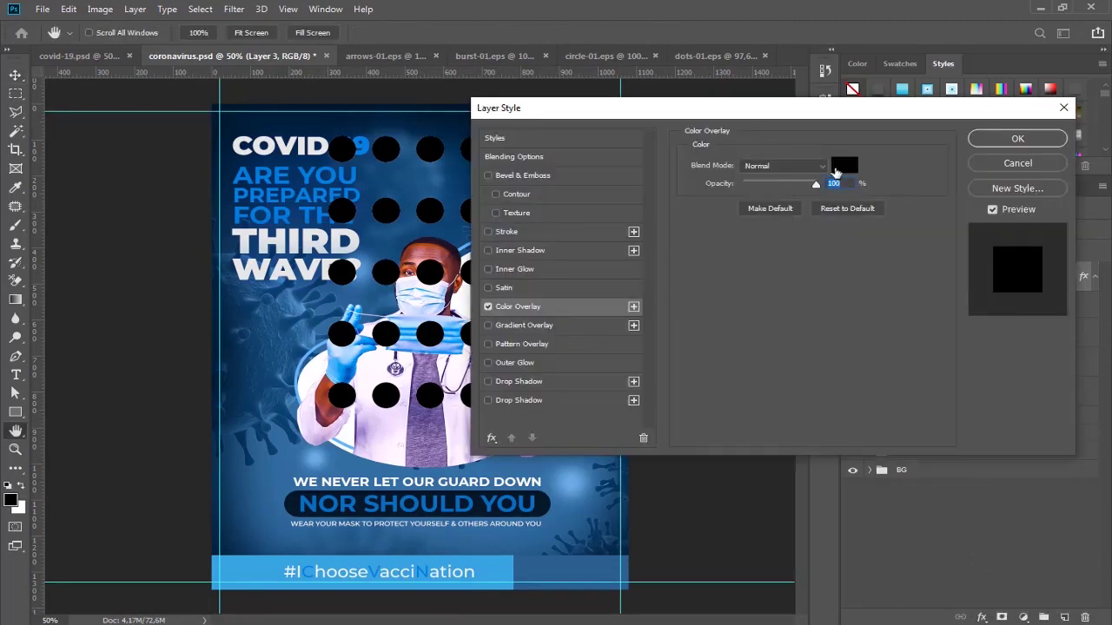
pyautogui.click(844, 165)
pyautogui.write('ffffff')
pyautogui.press('Return')
pyautogui.press('Return')
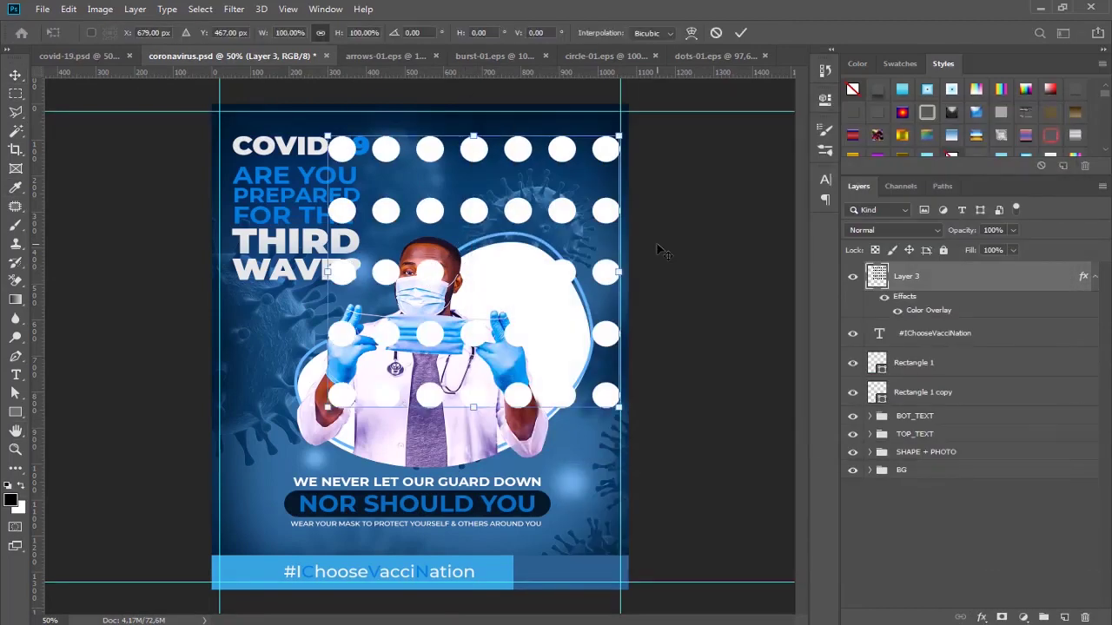
# Shrink the dot grid into the lower-left, place a copy top-right, and close dots-01
pyautogui.moveTo(618, 136); pyautogui.dragTo(262, 461)
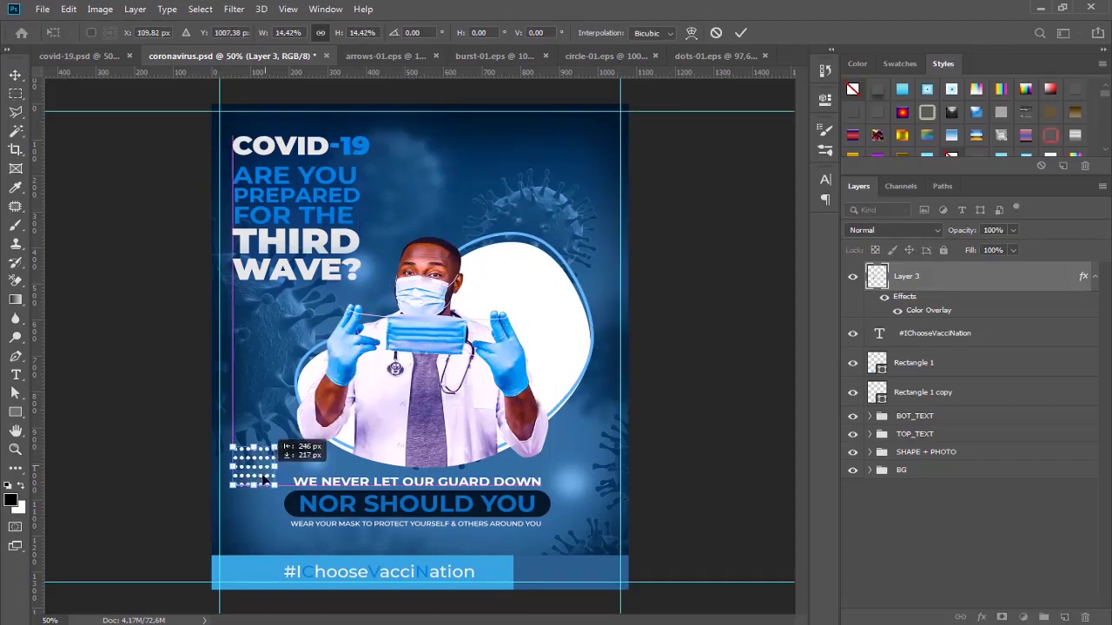
pyautogui.click(738, 35)
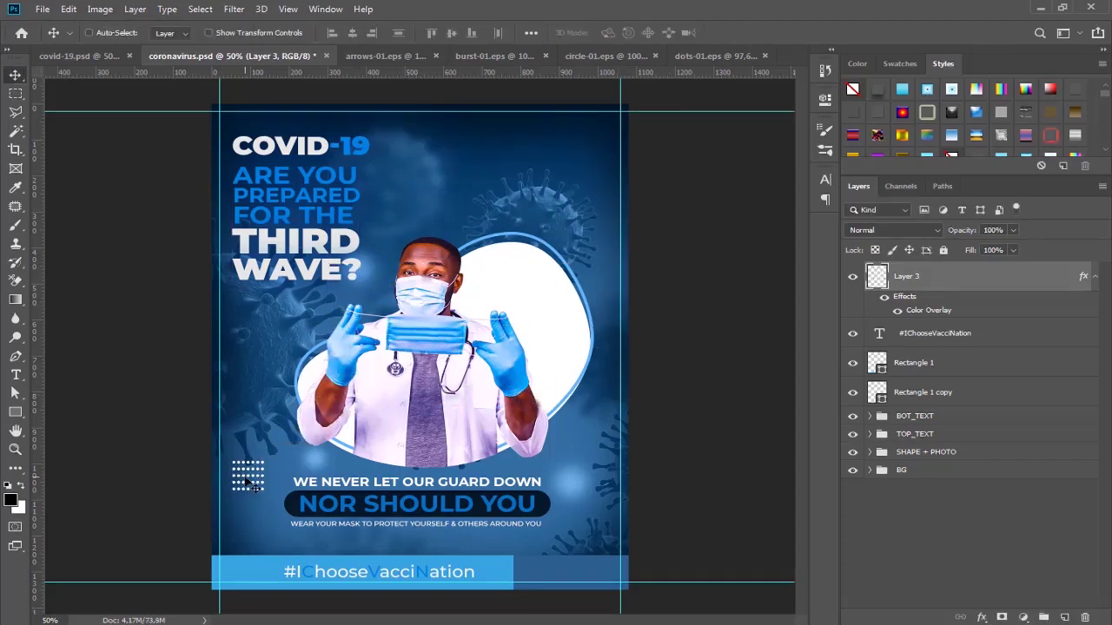
pyautogui.hotkey('ctrl', 't')
pyautogui.moveTo(250, 485)
pyautogui.mouseDown()
pyautogui.moveTo(581, 168)
pyautogui.moveTo(552, 131)
pyautogui.mouseUp()
pyautogui.click(740, 32)
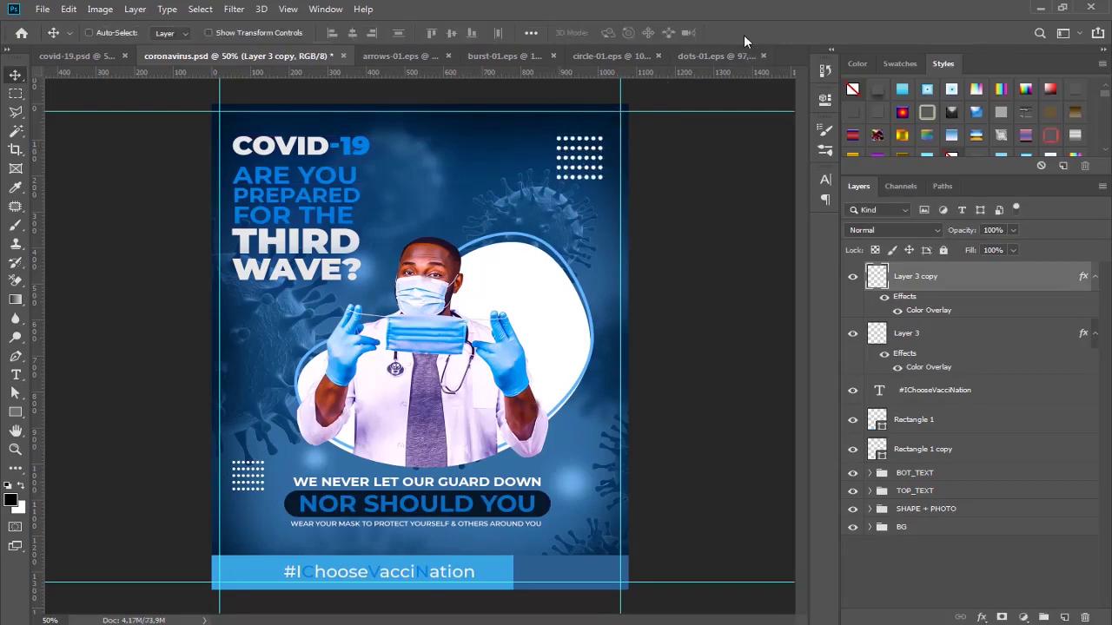
pyautogui.click(725, 56)
pyautogui.click(764, 55)
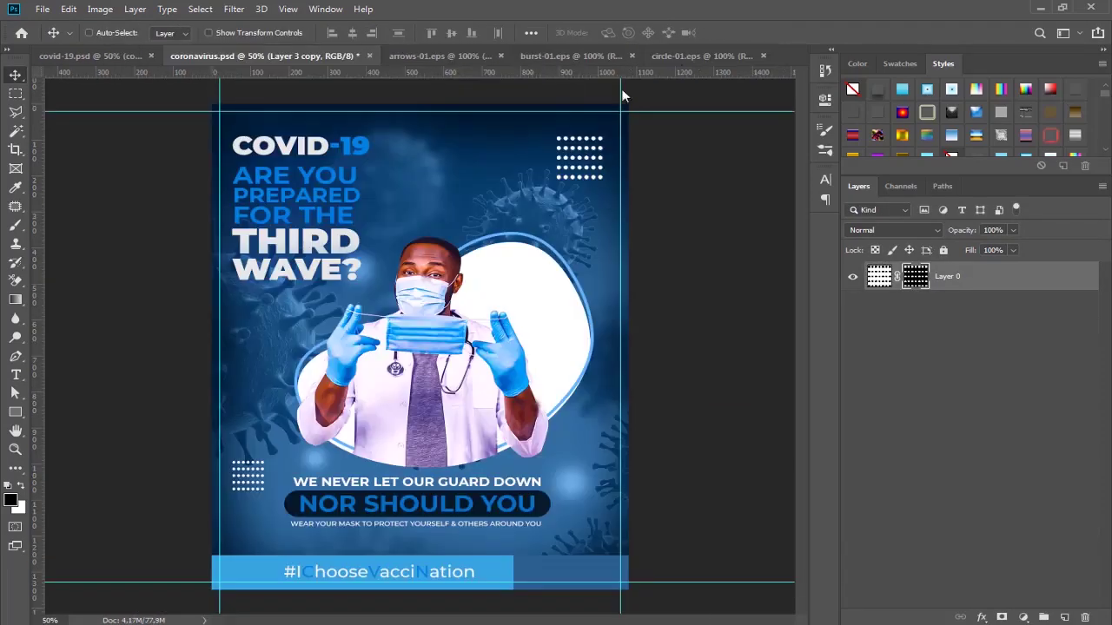
# In circle-01, unlock the Background and mask out the white around the ring with Magic Wand
pyautogui.click(701, 55)
pyautogui.doubleClick(970, 278)
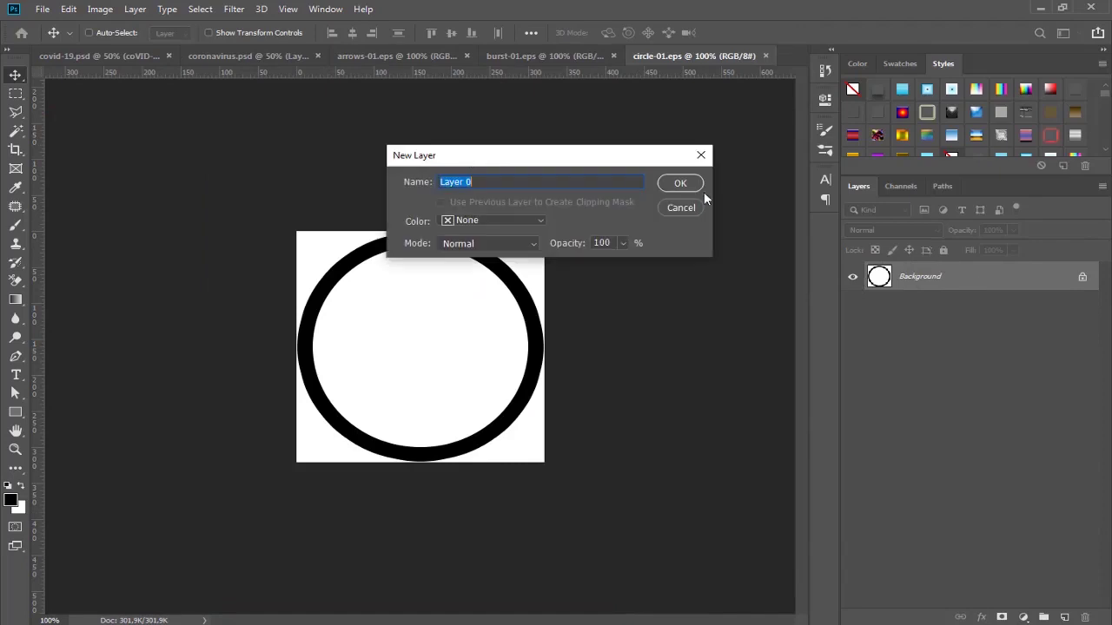
pyautogui.click(686, 185)
pyautogui.press('w')
pyautogui.click(345, 274)
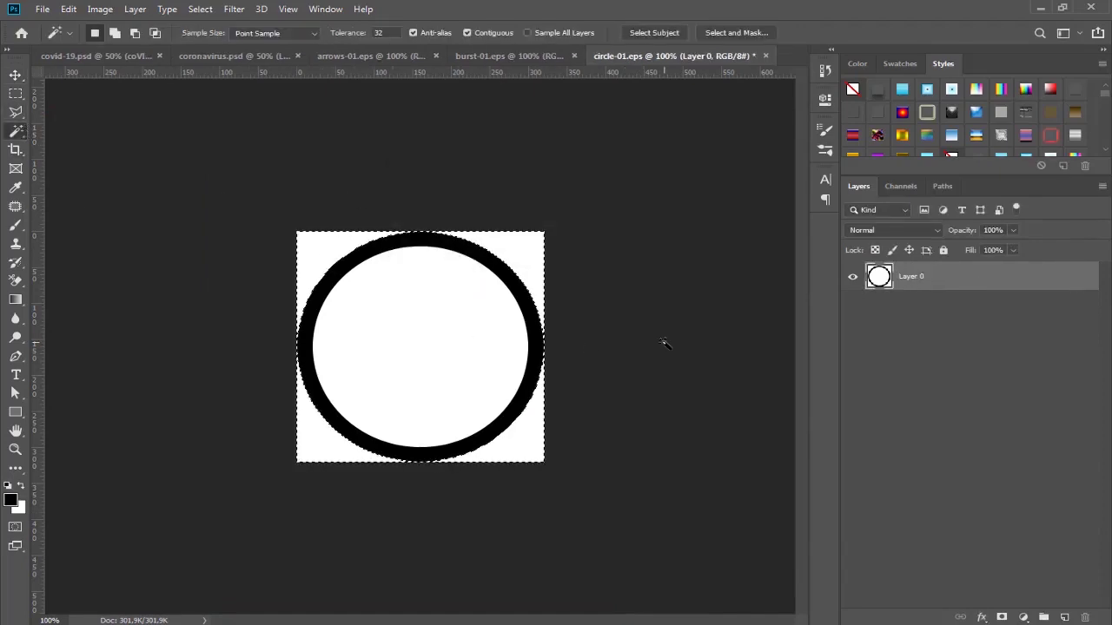
pyautogui.click(1001, 617)
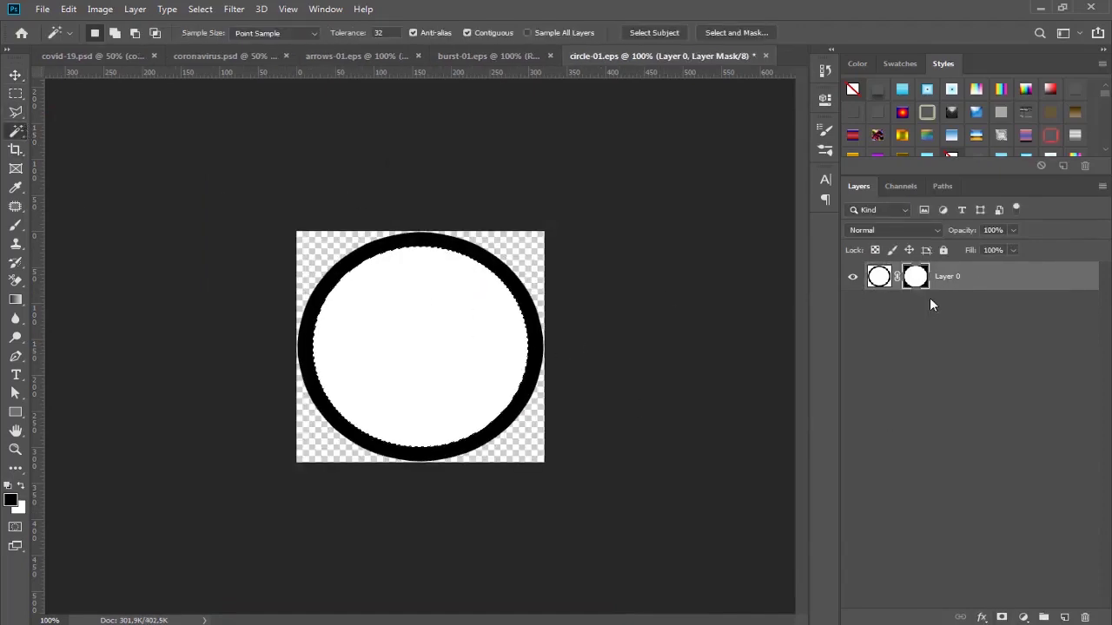
# Apply the mask, delete the inner white fill, and drag the ring onto the poster
pyautogui.rightClick(914, 276)
pyautogui.click(945, 321)
pyautogui.press('Delete')
pyautogui.press('v')
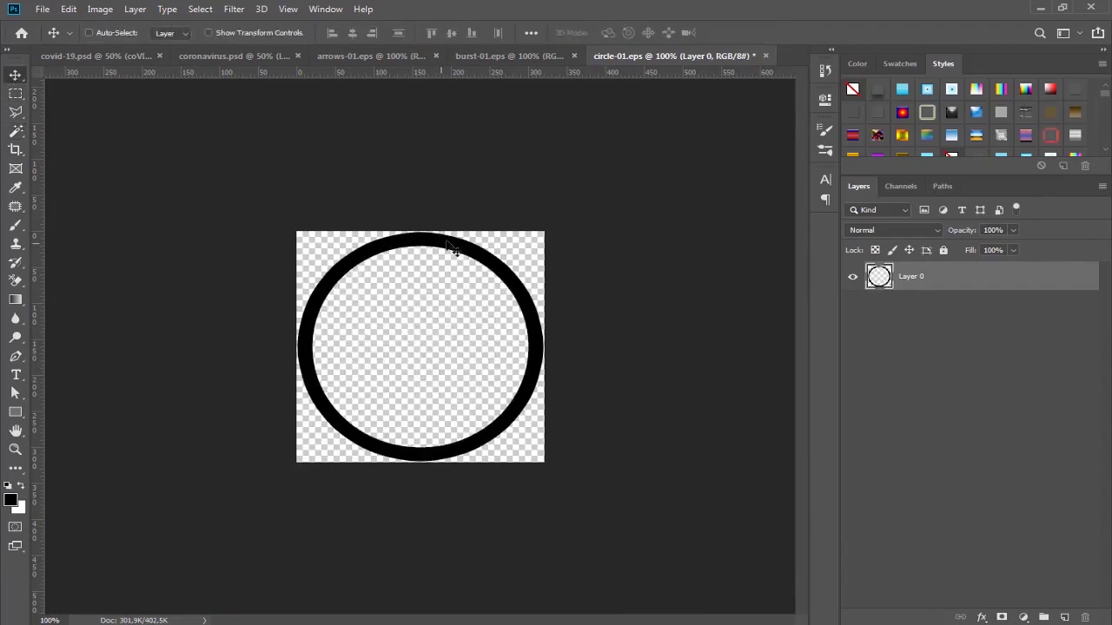
pyautogui.moveTo(455, 246)
pyautogui.mouseDown()
pyautogui.moveTo(297, 61)
pyautogui.moveTo(126, 59)
pyautogui.moveTo(572, 229)
pyautogui.mouseUp()
# Group the #IChooseVacciNation text and both footer rectangles into a group named FOOTER
pyautogui.click(1094, 306)
pyautogui.click(1094, 336)
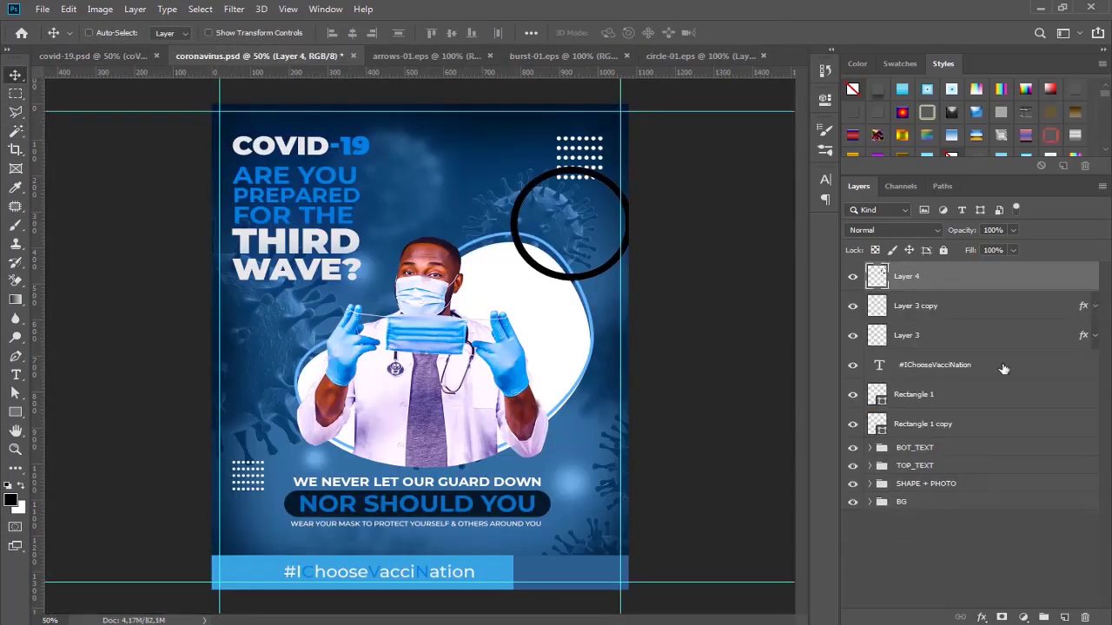
pyautogui.click(948, 364)
pyautogui.keyDown('shift'); pyautogui.click(955, 425); pyautogui.keyUp('shift')
pyautogui.hotkey('ctrl', 'g')
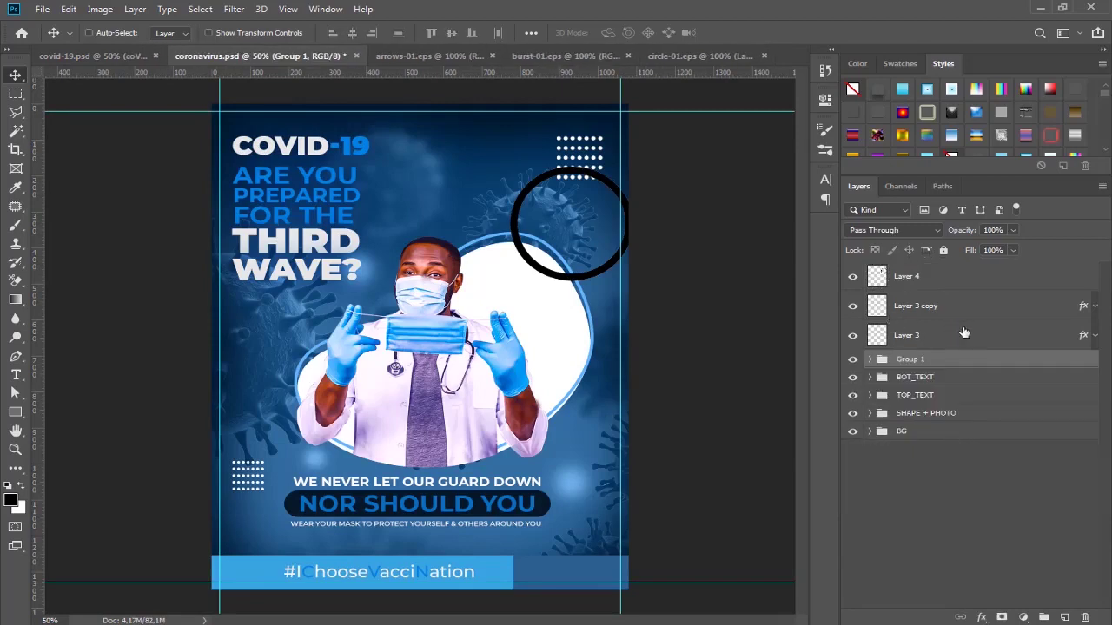
pyautogui.hotkey('ctrl', 'z')
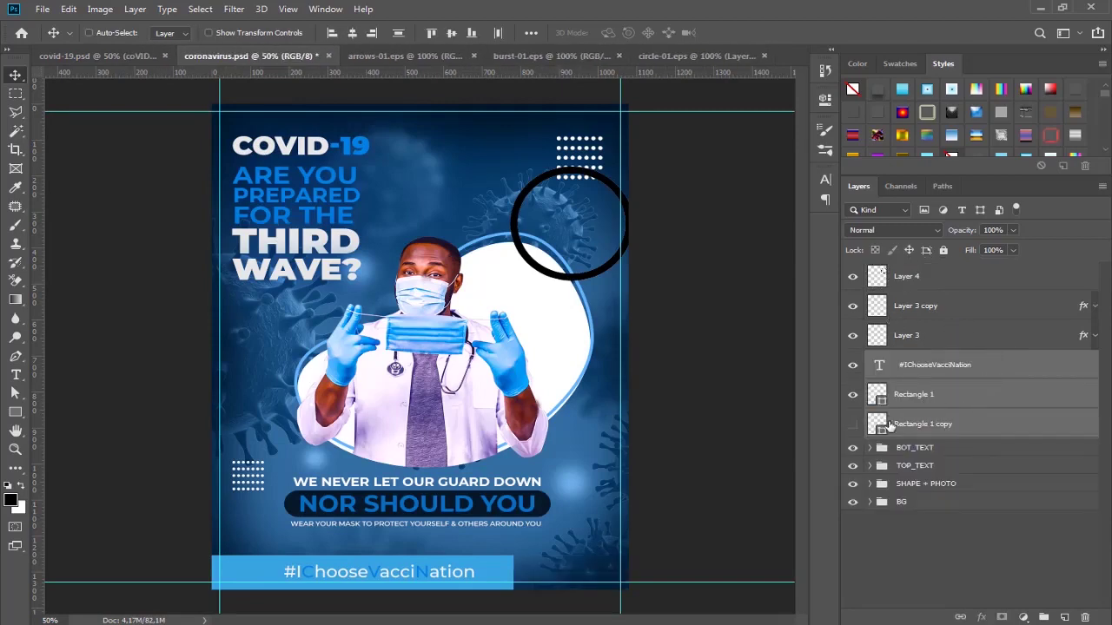
pyautogui.hotkey('ctrl', 'g')
pyautogui.write('FOOTER')
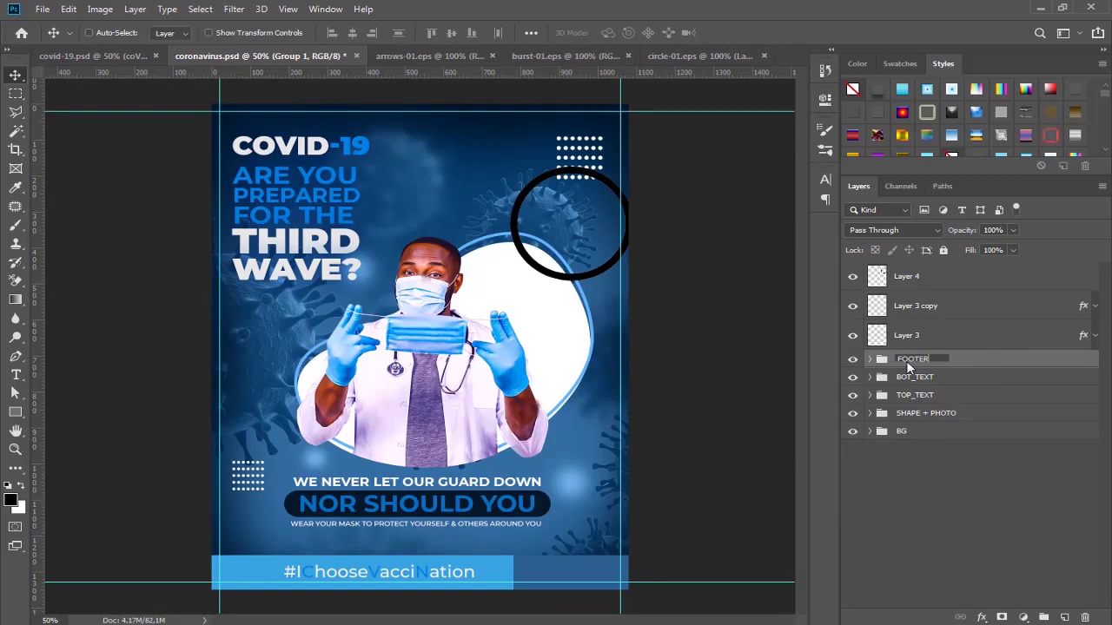
pyautogui.press('Return')
# Move the ring over the doctor's head and copy the white Color Overlay onto it
pyautogui.moveTo(533, 187); pyautogui.dragTo(420, 171)
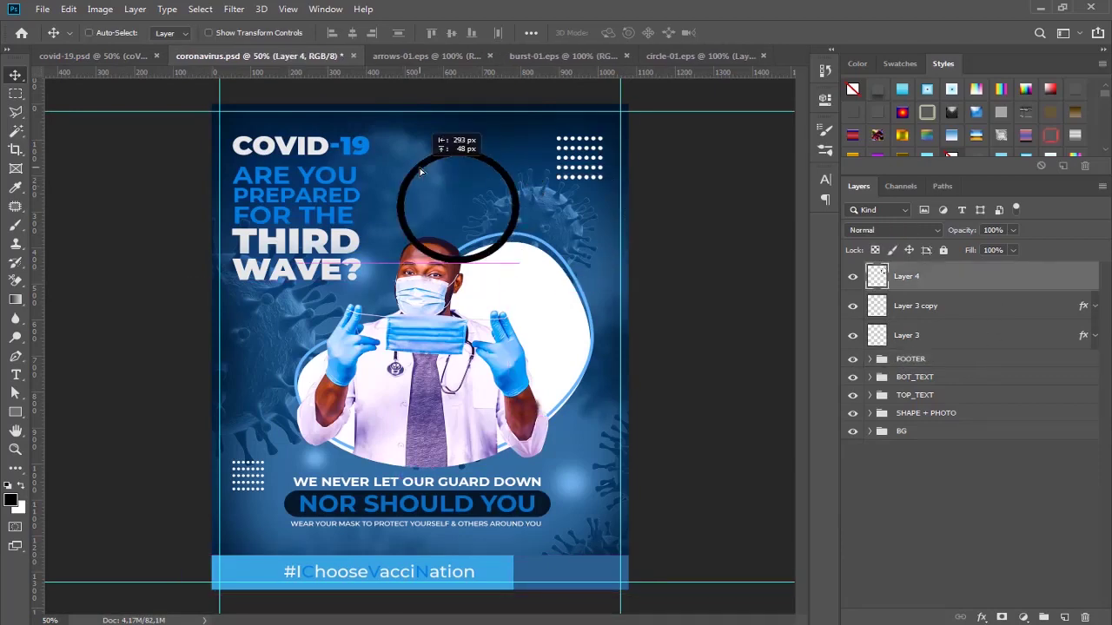
pyautogui.moveTo(1083, 306); pyautogui.dragTo(1083, 276)
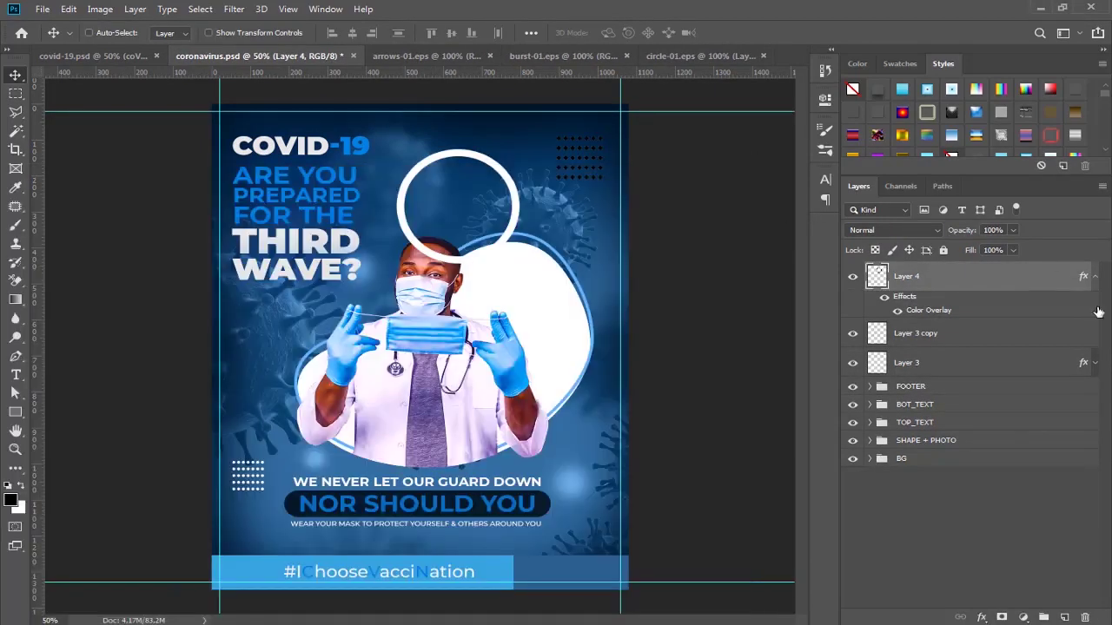
pyautogui.press('super')
pyautogui.press('super')
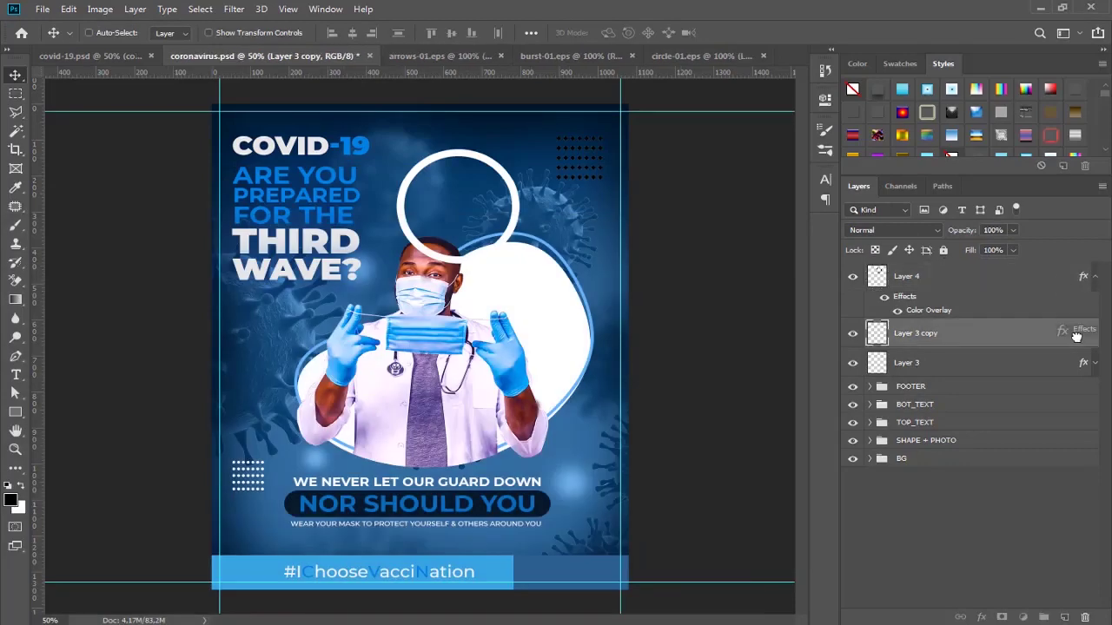
pyautogui.moveTo(1083, 276); pyautogui.dragTo(1083, 334)
pyautogui.press('super')
pyautogui.press('super')
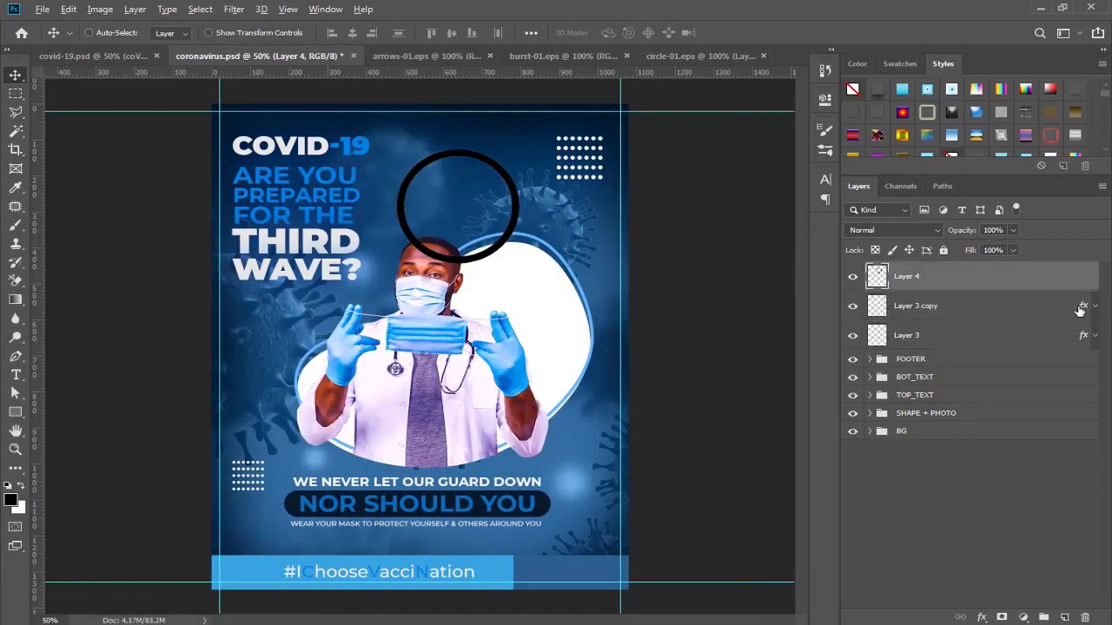
pyautogui.moveTo(1081, 306); pyautogui.dragTo(1081, 277)
pyautogui.click(1095, 276)
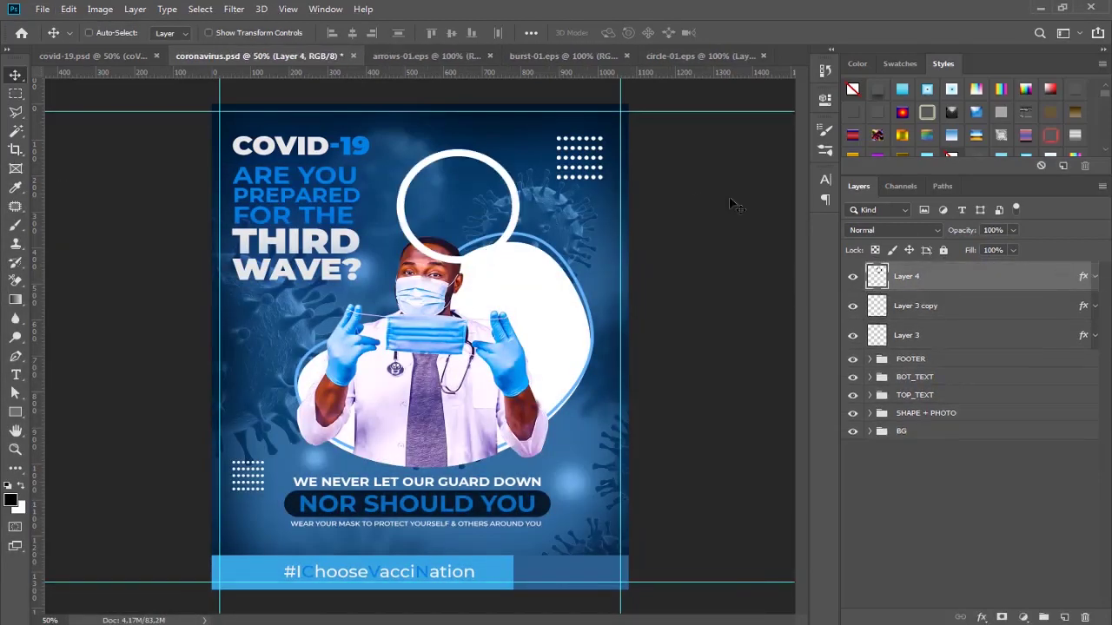
# Shrink the ring to a small circle and place a resized copy at lower left
pyautogui.hotkey('ctrl', 't')
pyautogui.moveTo(518, 149); pyautogui.dragTo(419, 204)
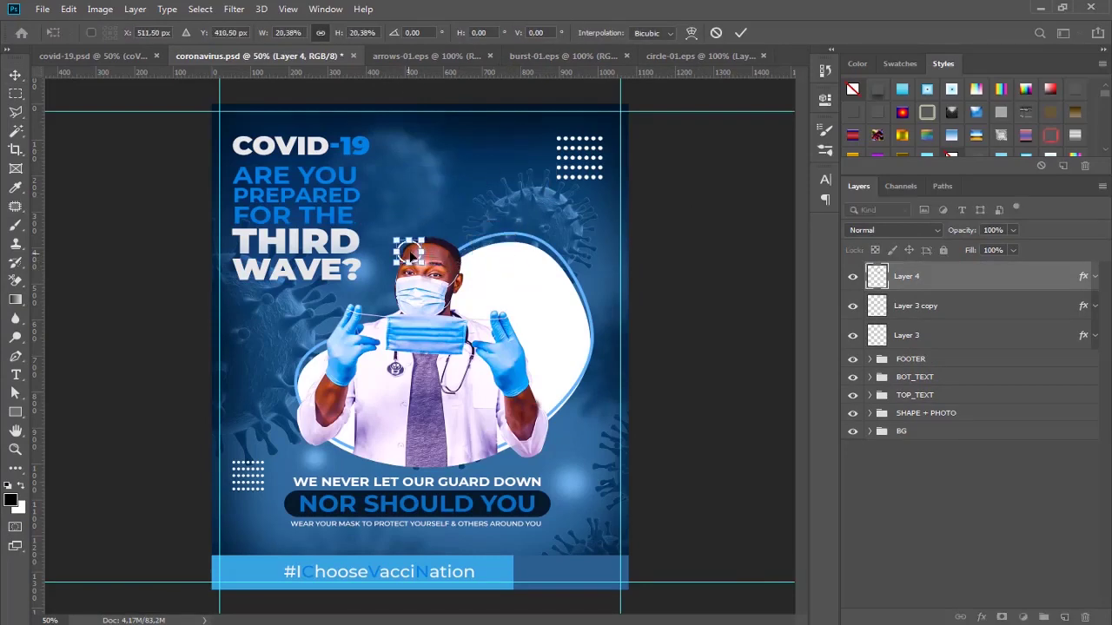
pyautogui.press('Return')
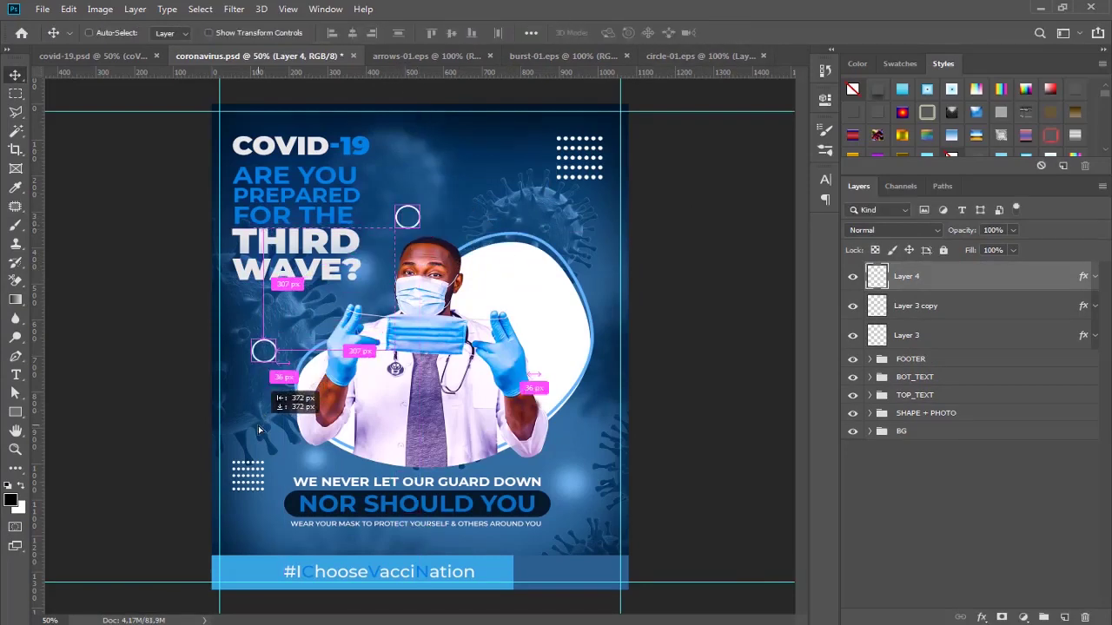
pyautogui.moveTo(404, 228); pyautogui.dragTo(247, 401)
pyautogui.hotkey('ctrl', 't')
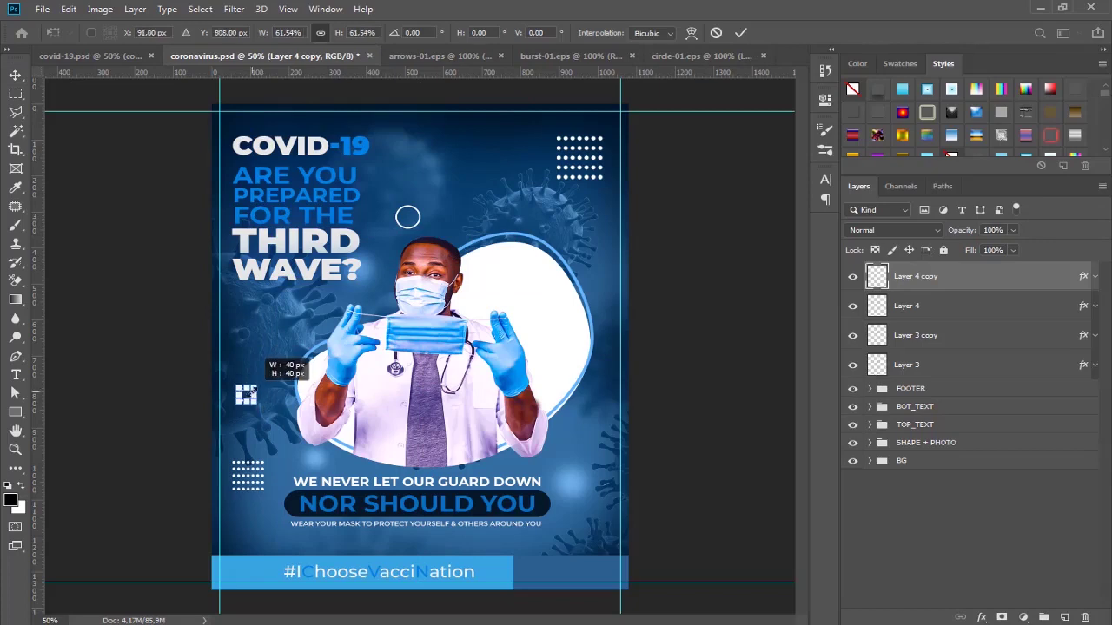
pyautogui.press('Return')
# Place a third ring at the photo's lower right and close circle-01 without saving
pyautogui.moveTo(248, 392); pyautogui.dragTo(572, 455)
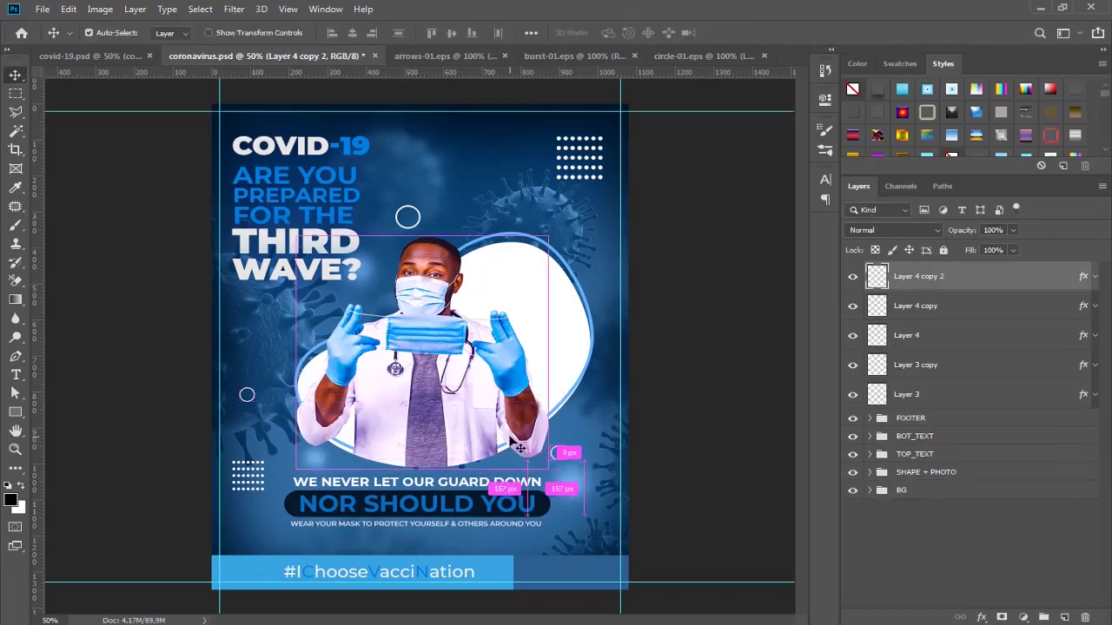
pyautogui.hotkey('ctrl', 't')
pyautogui.click(740, 32)
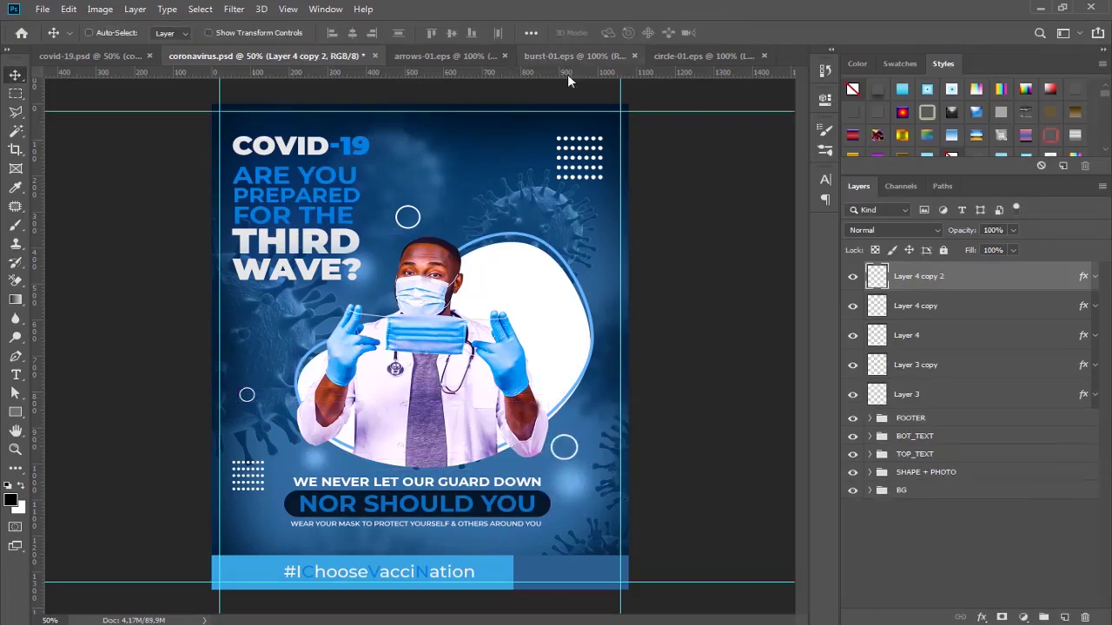
pyautogui.click(702, 56)
pyautogui.hotkey('ctrl', 'w')
# In burst-01, unlock the Background into a layer and Magic Wand-select the white area
pyautogui.press('n')
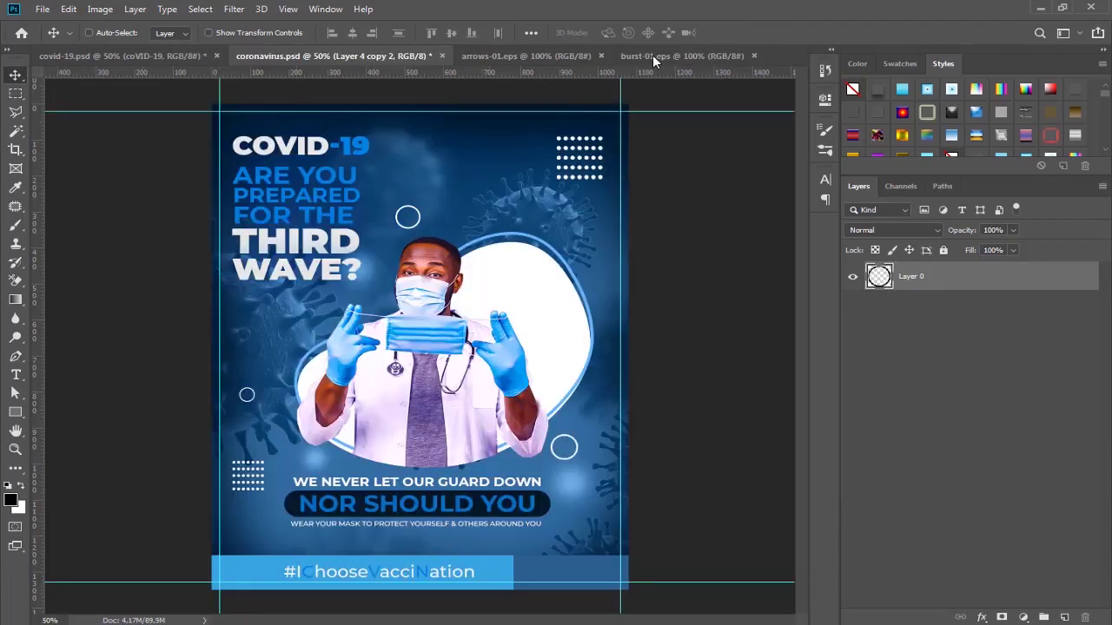
pyautogui.click(657, 56)
pyautogui.doubleClick(878, 276)
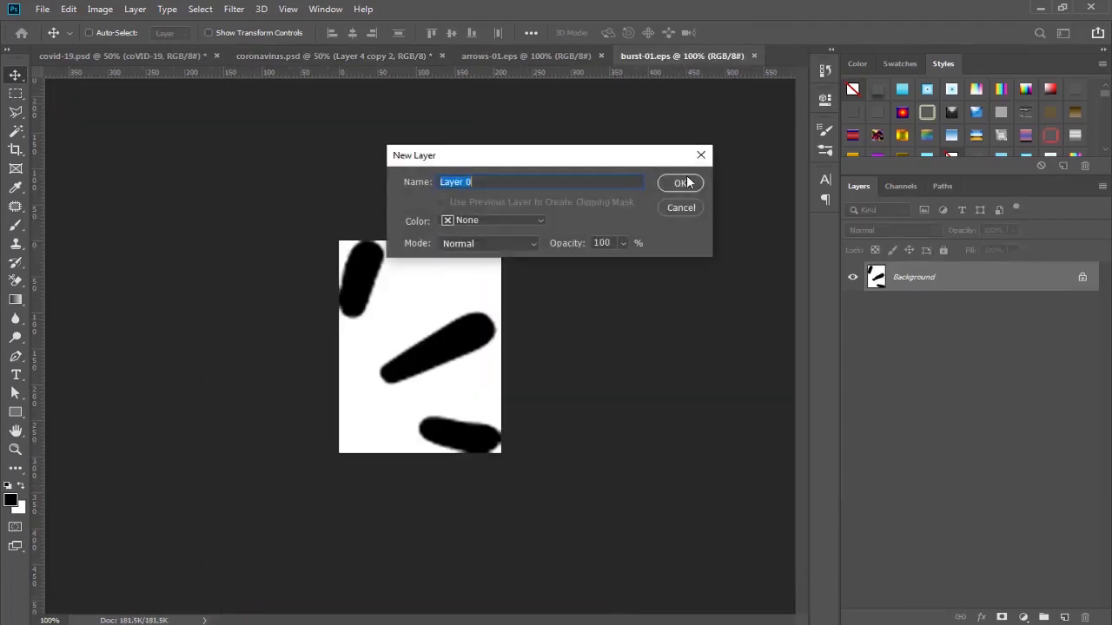
pyautogui.press('Return')
pyautogui.press('w')
pyautogui.click(427, 284)
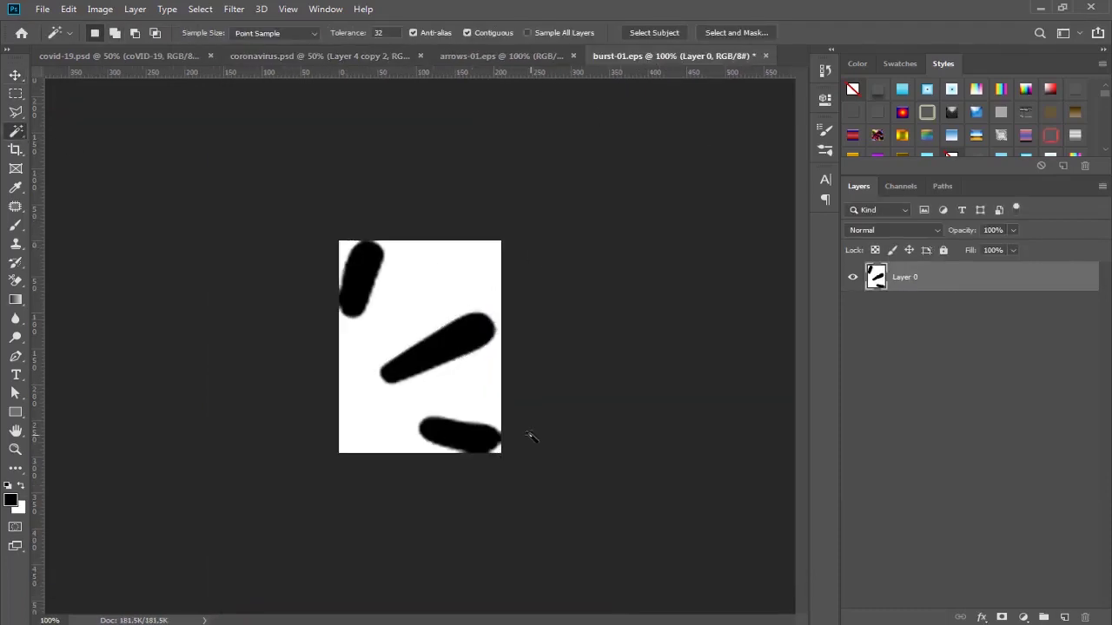
# Invert to the strokes, mask out the white, drag them onto the poster, and apply the mask
pyautogui.scroll(2, 468, 264)
pyautogui.scroll(4, 468, 264)
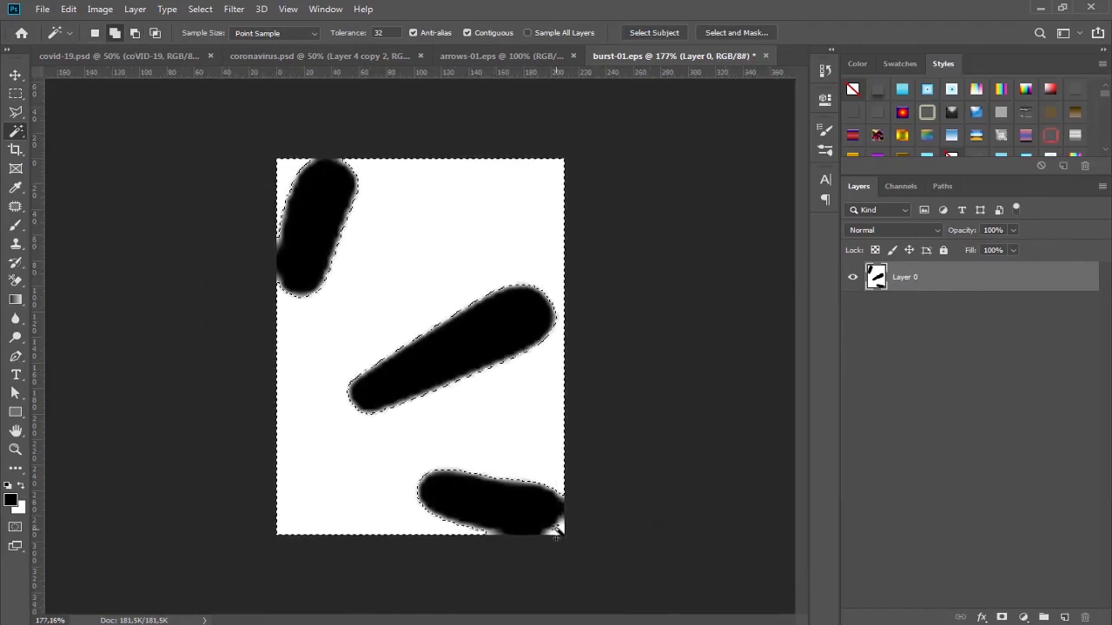
pyautogui.hotkey('ctrl', 'shift', 'i')
pyautogui.click(1002, 617)
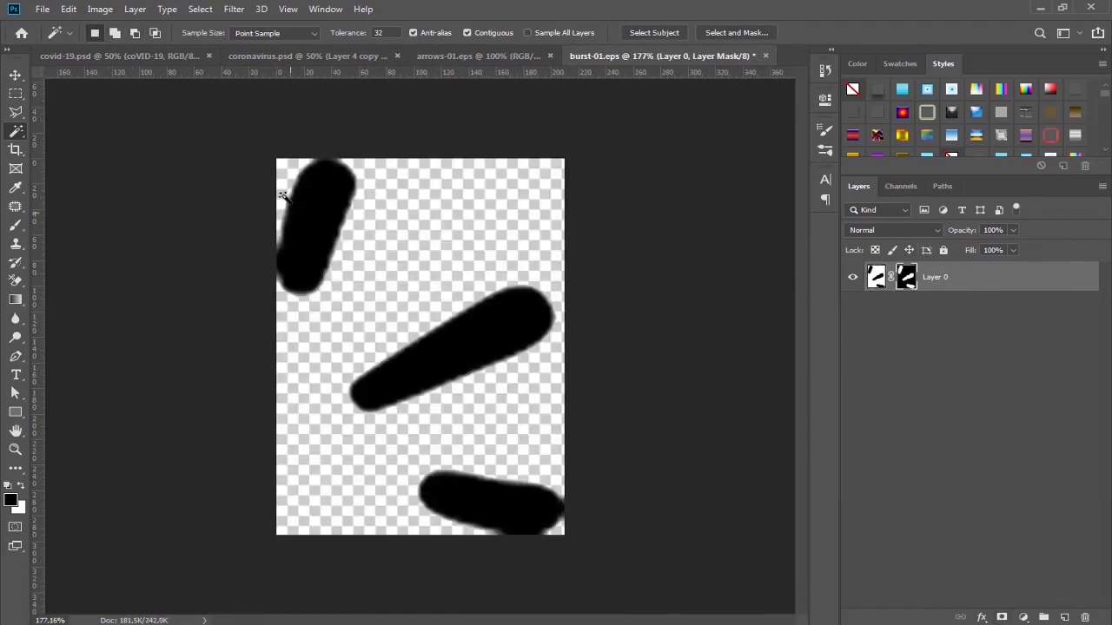
pyautogui.press('v')
pyautogui.moveTo(278, 199)
pyautogui.mouseDown()
pyautogui.moveTo(297, 63)
pyautogui.moveTo(495, 222)
pyautogui.mouseUp()
pyautogui.rightClick(907, 276)
pyautogui.click(964, 319)
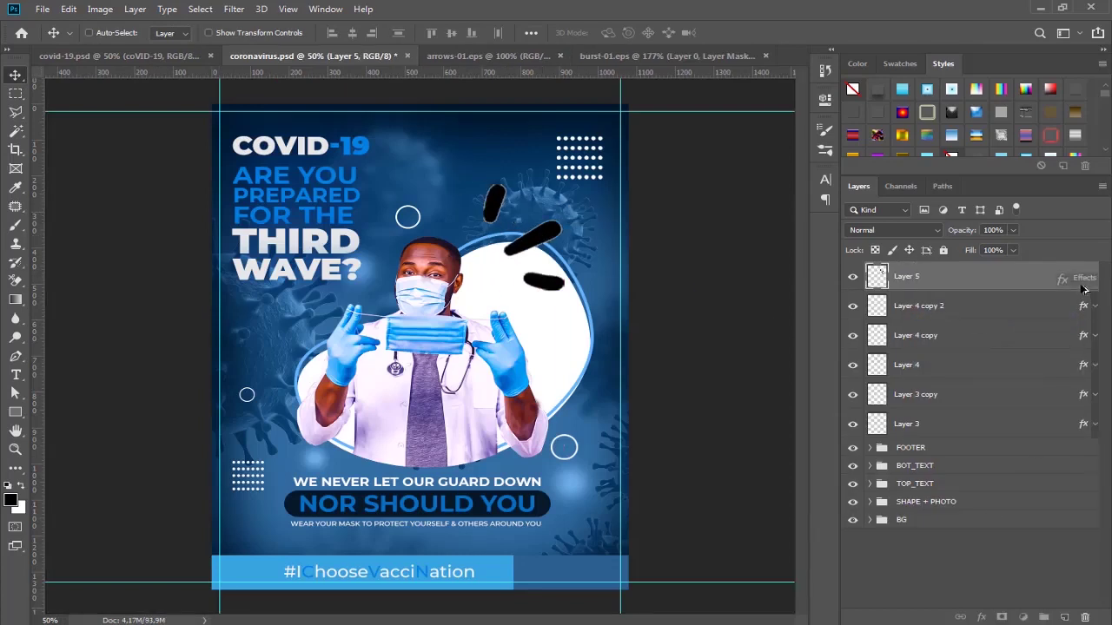
# Copy the white overlay onto the burst strokes and shrink them near the photo's top right
pyautogui.moveTo(1083, 306); pyautogui.dragTo(1077, 278)
pyautogui.hotkey('ctrl', 't')
pyautogui.moveTo(563, 237)
pyautogui.mouseDown()
pyautogui.moveTo(521, 222)
pyautogui.moveTo(575, 222)
pyautogui.mouseUp()
pyautogui.click(740, 32)
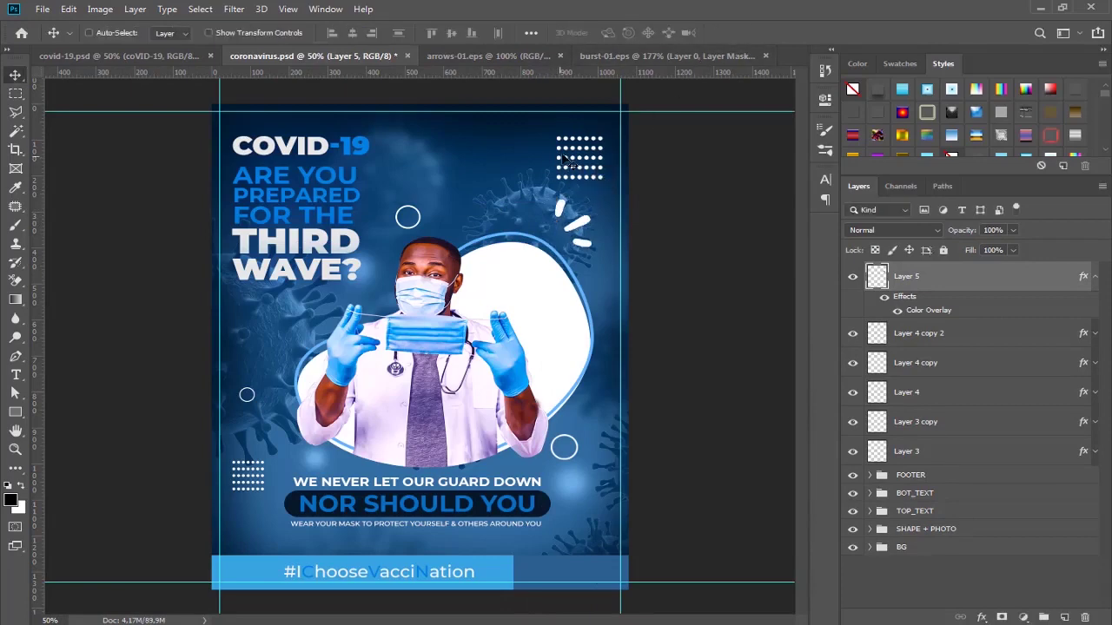
pyautogui.click(571, 165)
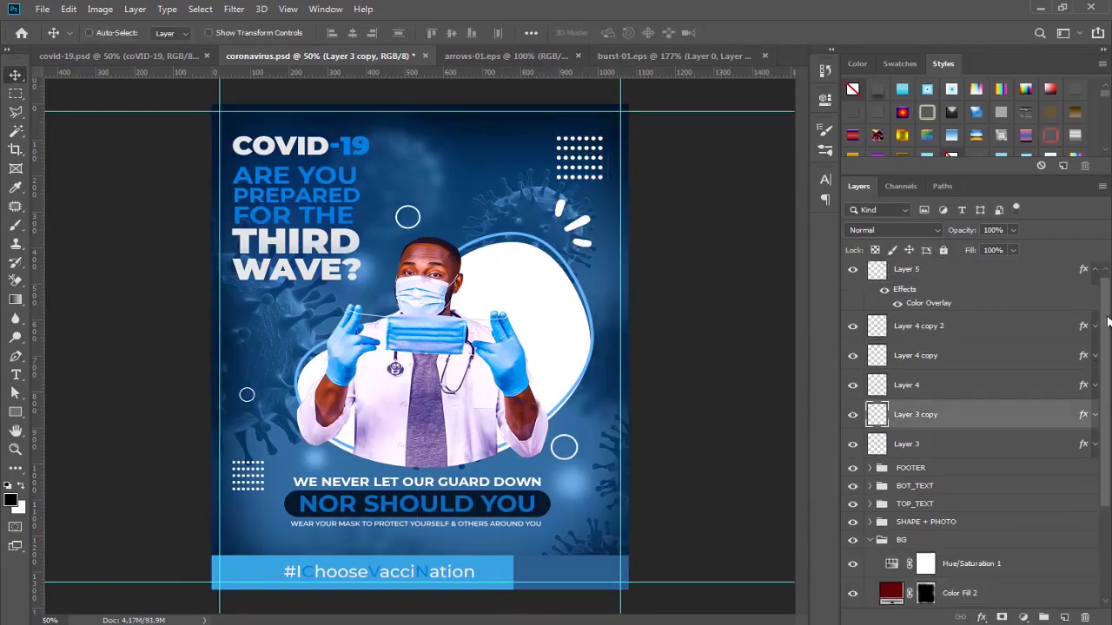
# Rename both dot grid layers 'dots'
pyautogui.click(1094, 269)
pyautogui.click(852, 423)
pyautogui.doubleClick(907, 424)
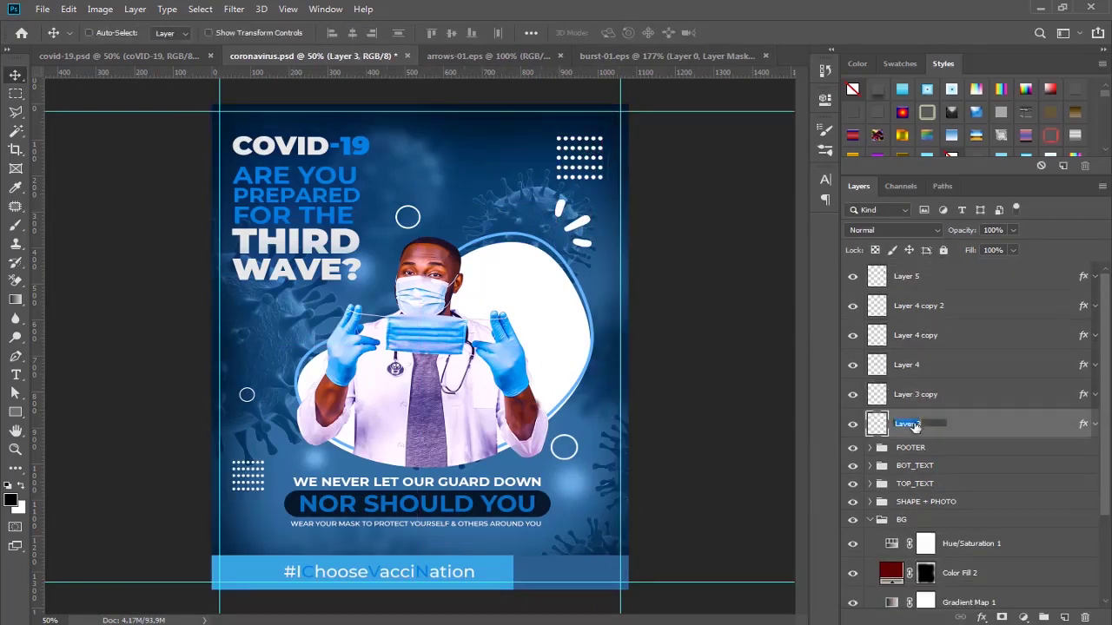
pyautogui.write('dots')
pyautogui.press('Return')
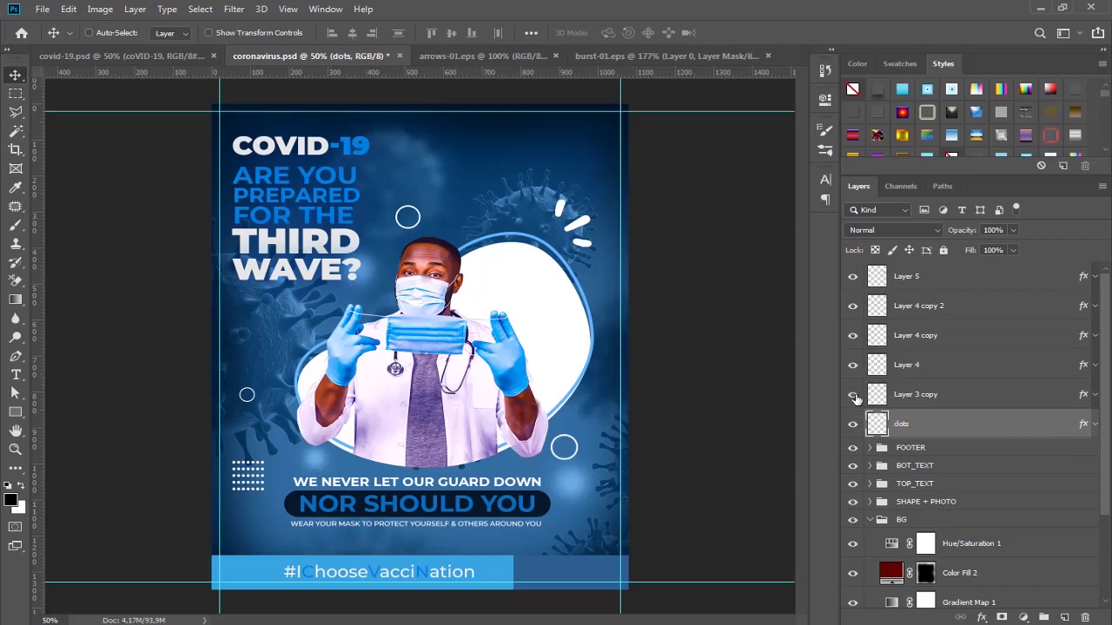
pyautogui.click(854, 397)
pyautogui.doubleClick(928, 395)
pyautogui.write('s')
pyautogui.press('Return')
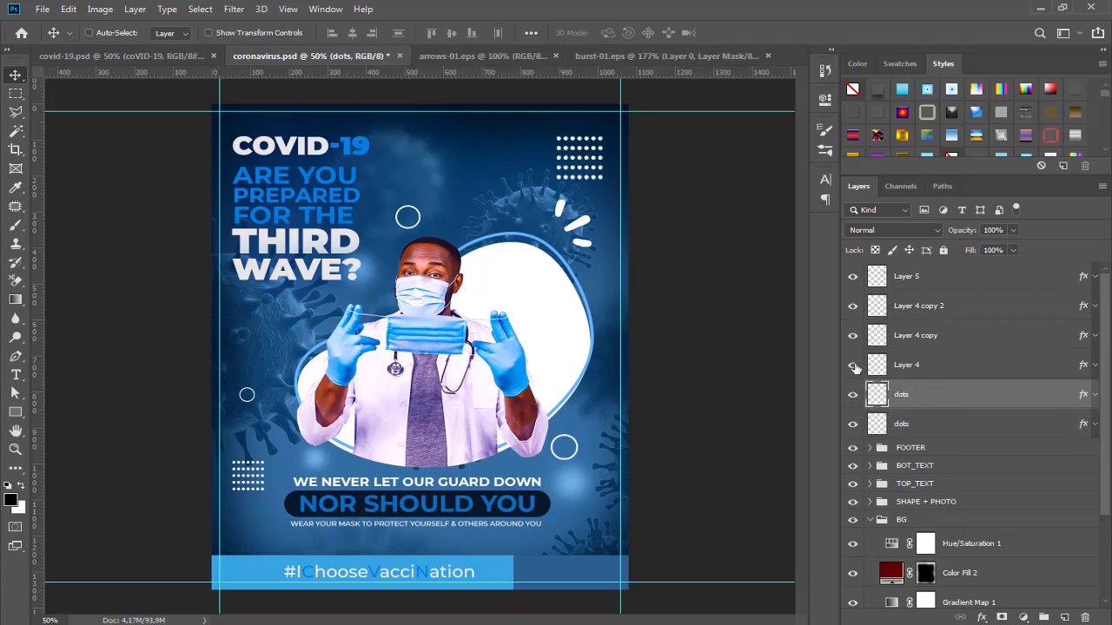
# Rename the three ring layers 'circle' and the strokes layer 'burst'
pyautogui.doubleClick(904, 365)
pyautogui.write('rcle')
pyautogui.press('Return')
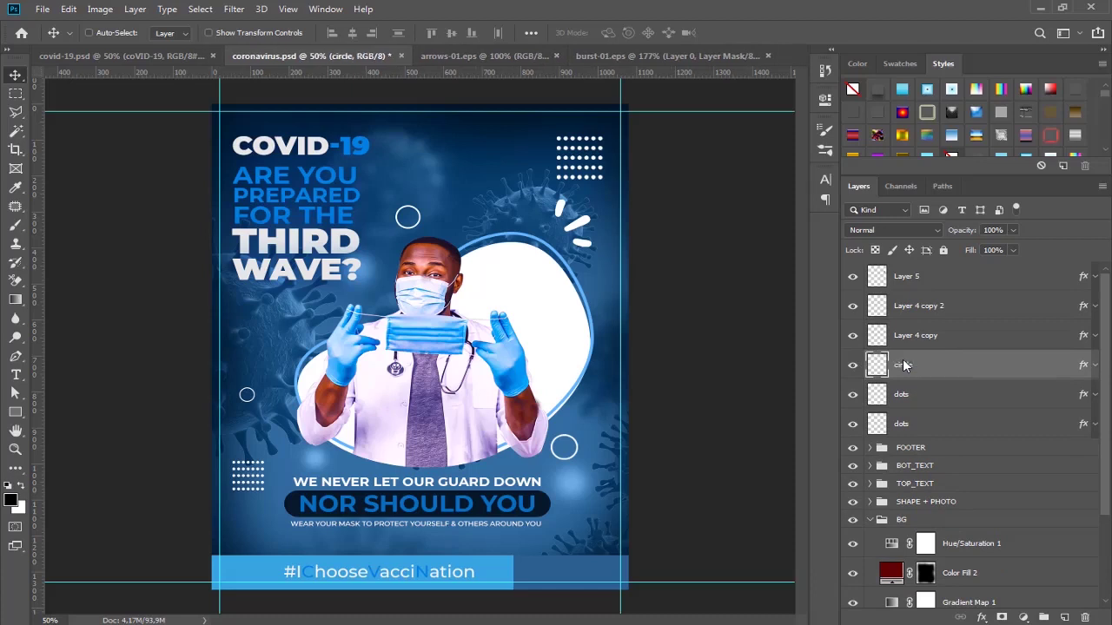
pyautogui.click(925, 339)
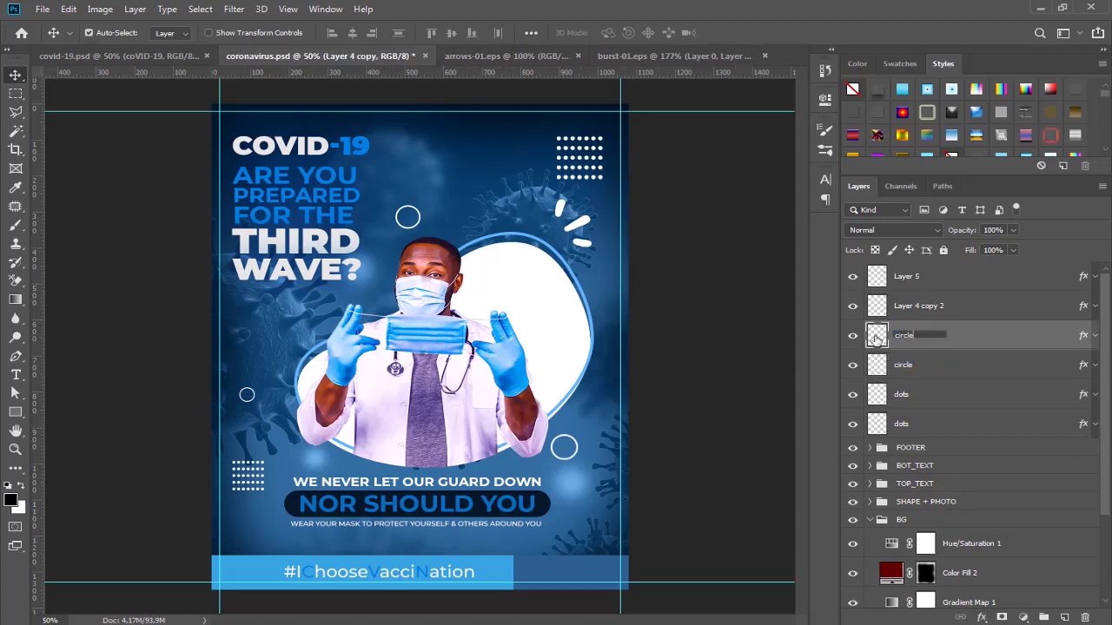
pyautogui.press('Return')
pyautogui.click(925, 305)
pyautogui.doubleClick(919, 306)
pyautogui.write('circle')
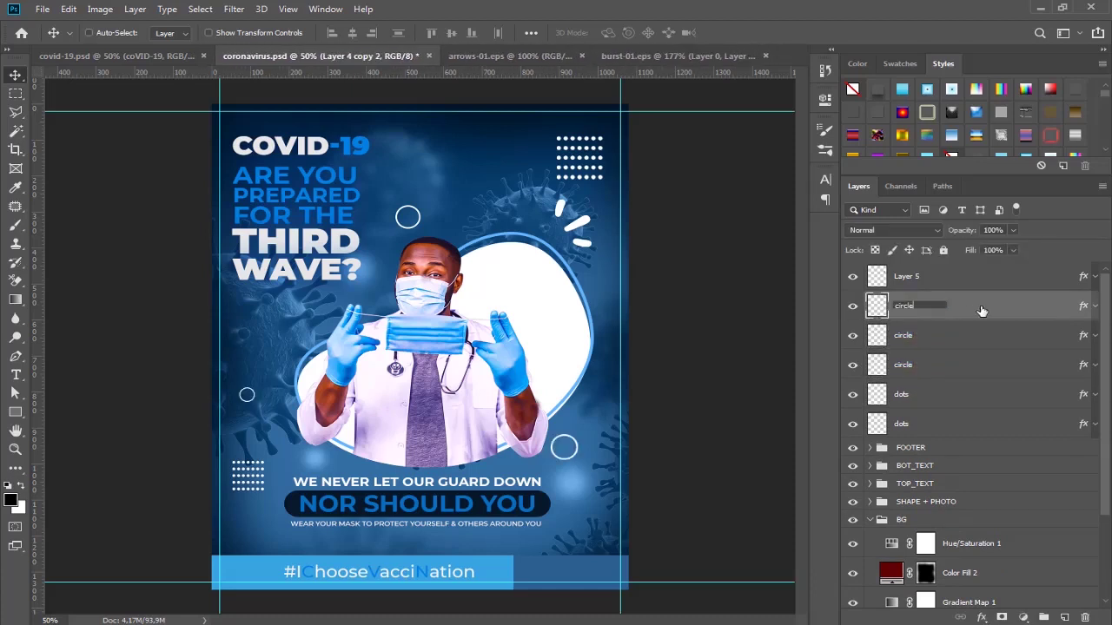
pyautogui.press('Return')
pyautogui.click(932, 278)
pyautogui.write('burst')
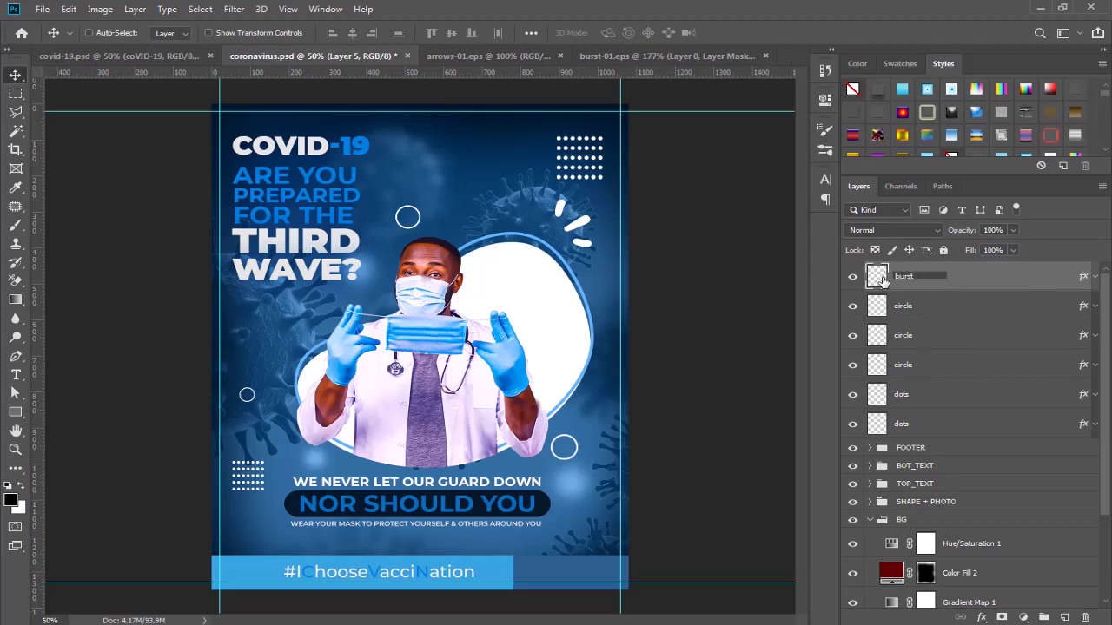
pyautogui.press('Return')
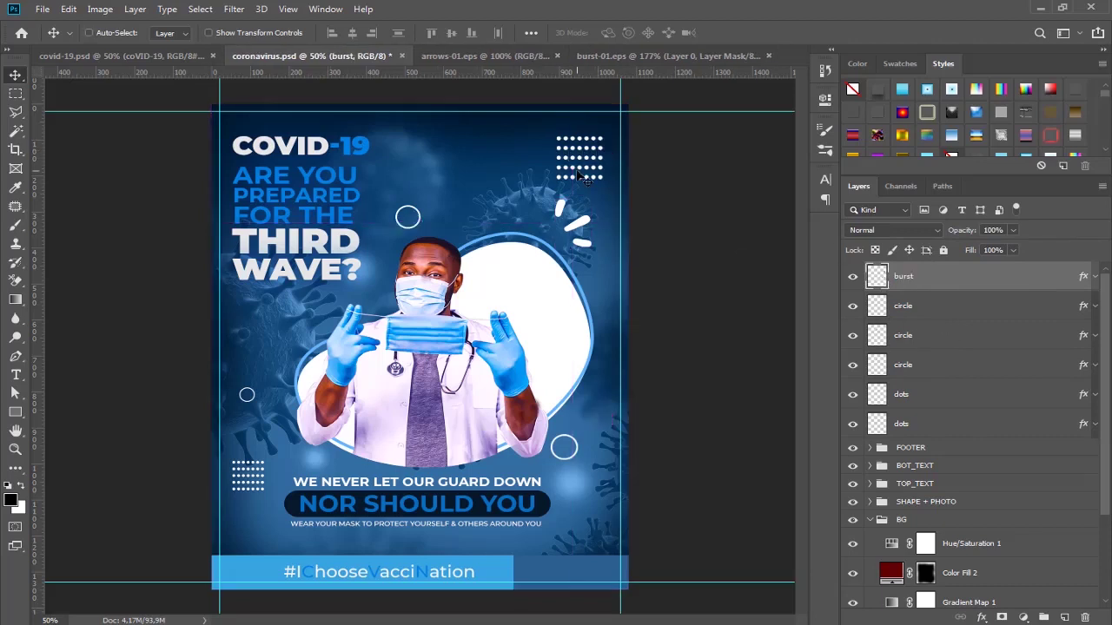
# Toggle the ring and burst layers' visibility to identify them, then select the top-right dots
pyautogui.keyDown('ctrl'); pyautogui.click(579, 173); pyautogui.keyUp('ctrl')
pyautogui.click(912, 365)
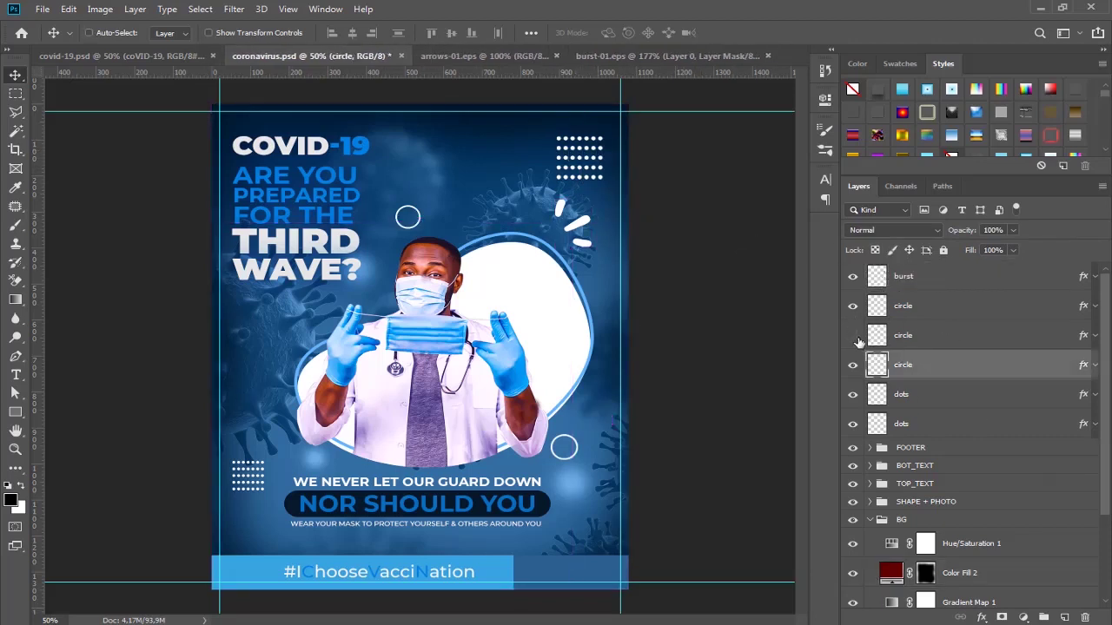
pyautogui.click(852, 306)
pyautogui.click(852, 277)
pyautogui.click(903, 337)
pyautogui.click(852, 364)
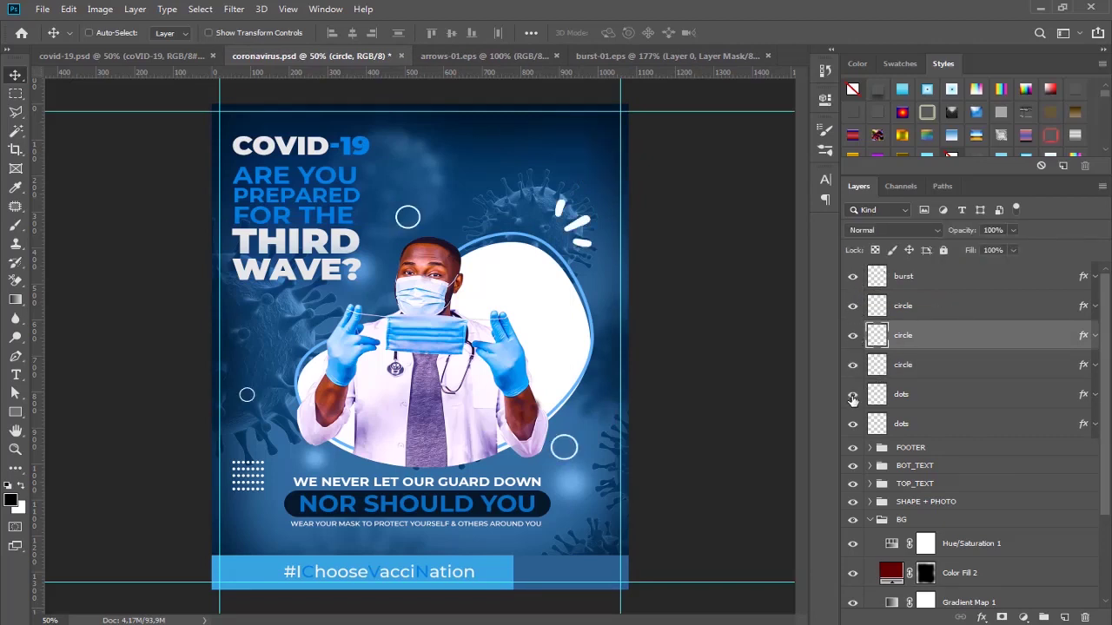
pyautogui.click(903, 395)
# Shrink the top-right dots to about 70.6%, shift the burst strokes left, and save the poster
pyautogui.hotkey('ctrl', 't')
pyautogui.moveTo(580, 156); pyautogui.dragTo(588, 149)
pyautogui.click(740, 33)
pyautogui.moveTo(570, 223)
pyautogui.mouseDown()
pyautogui.moveTo(556, 228)
pyautogui.moveTo(558, 193)
pyautogui.mouseUp()
pyautogui.hotkey('ctrl', 't')
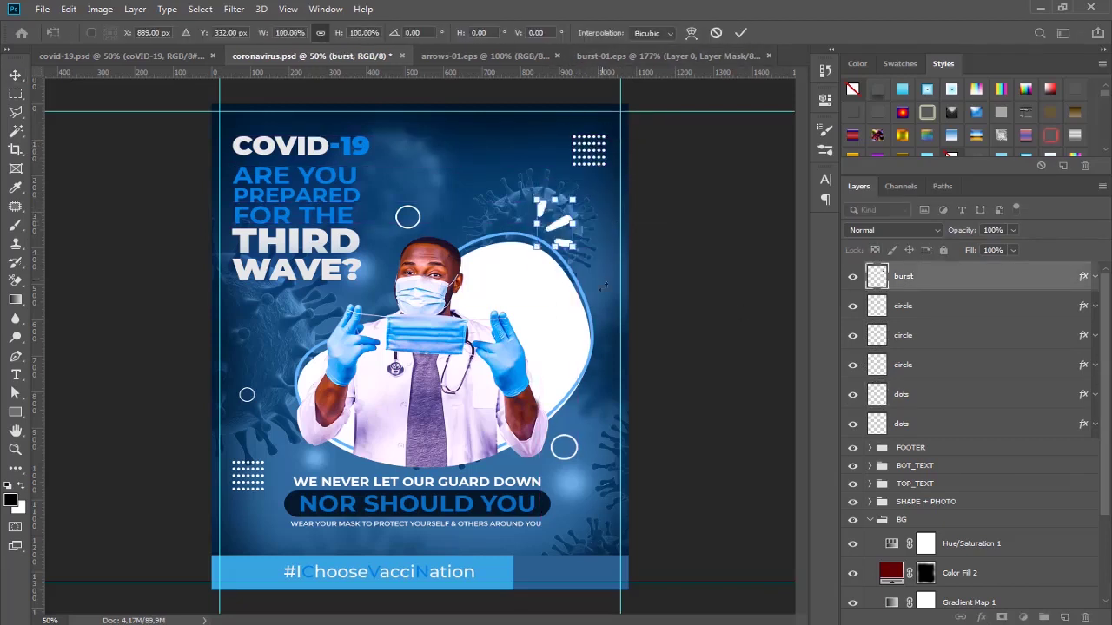
pyautogui.click(740, 33)
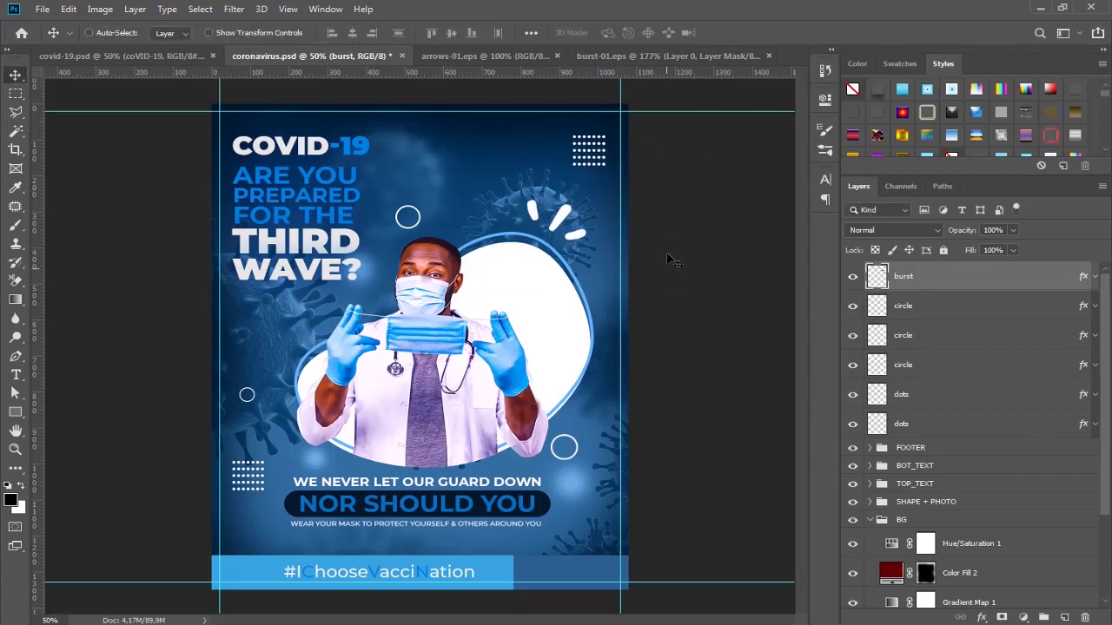
pyautogui.hotkey('ctrl', 's')
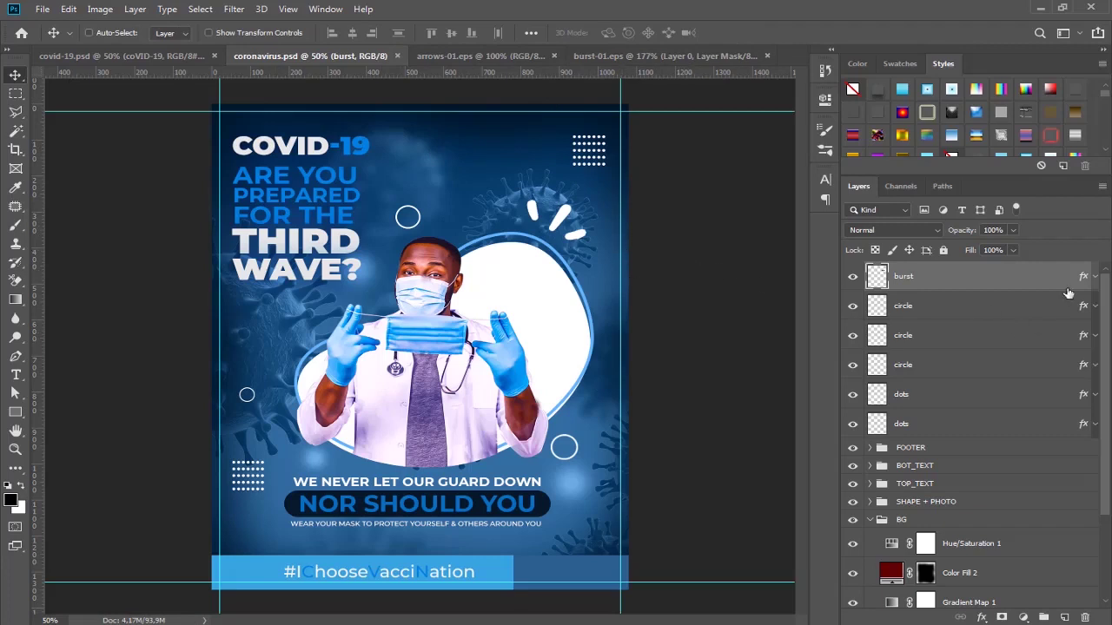
# Group the six dots, circle and burst layers into a group named ICONS
pyautogui.click(946, 424)
pyautogui.keyDown('shift'); pyautogui.click(981, 278); pyautogui.keyUp('shift')
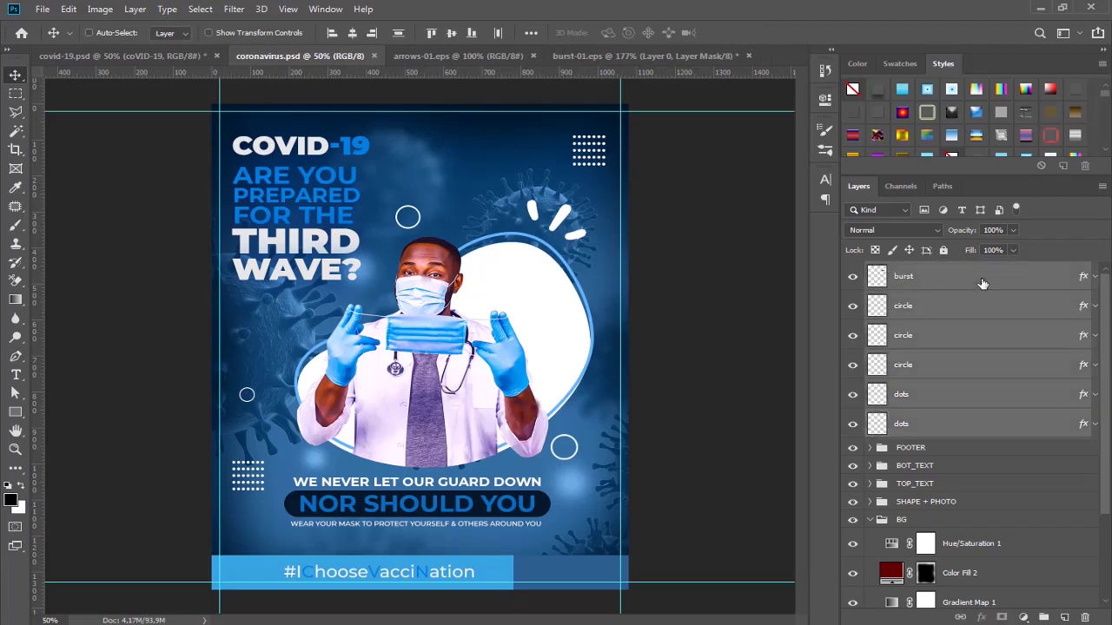
pyautogui.hotkey('ctrl', 'g')
pyautogui.write('ICO')
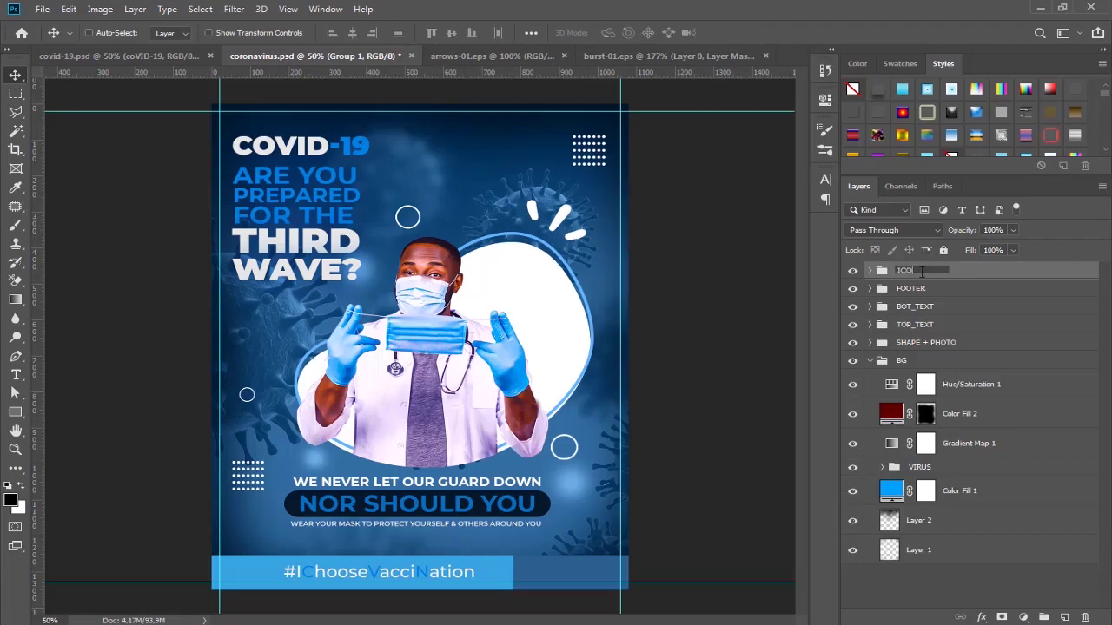
pyautogui.write('NS')
pyautogui.press('Return')
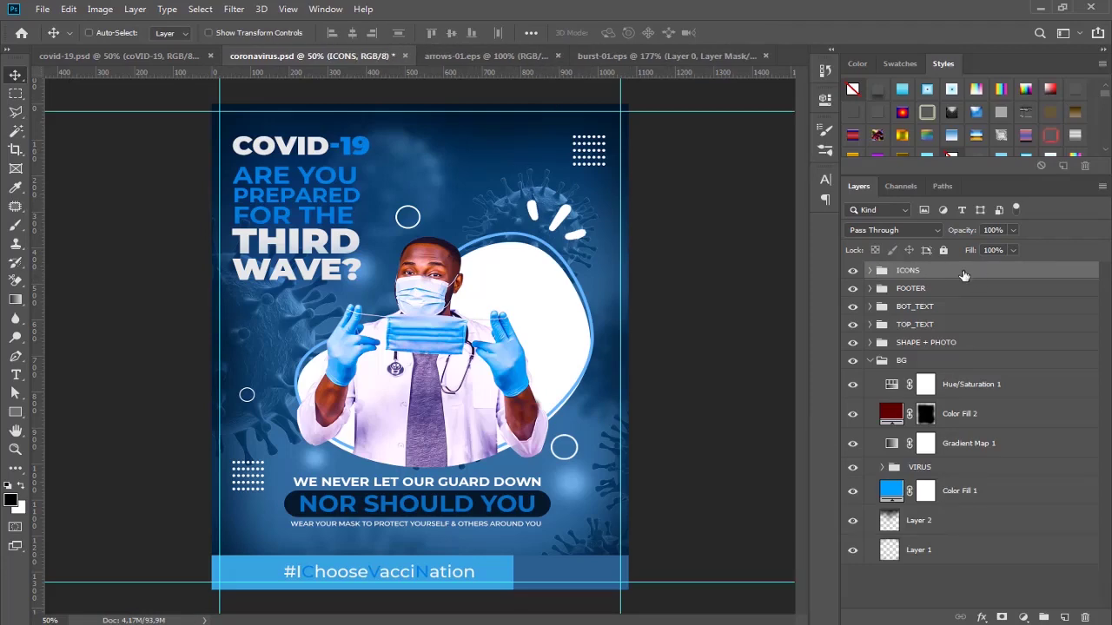
# Check the reference poster's ADJUSTMENTS group, then close burst-01 without saving and arrows-01
pyautogui.click(120, 57)
pyautogui.click(870, 271)
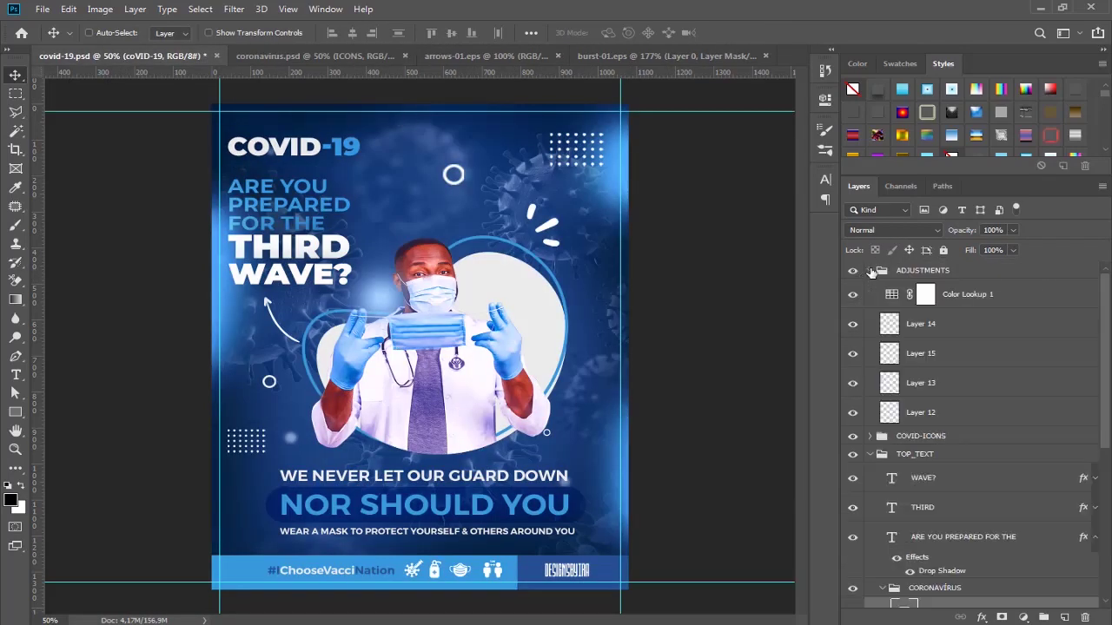
pyautogui.click(692, 61)
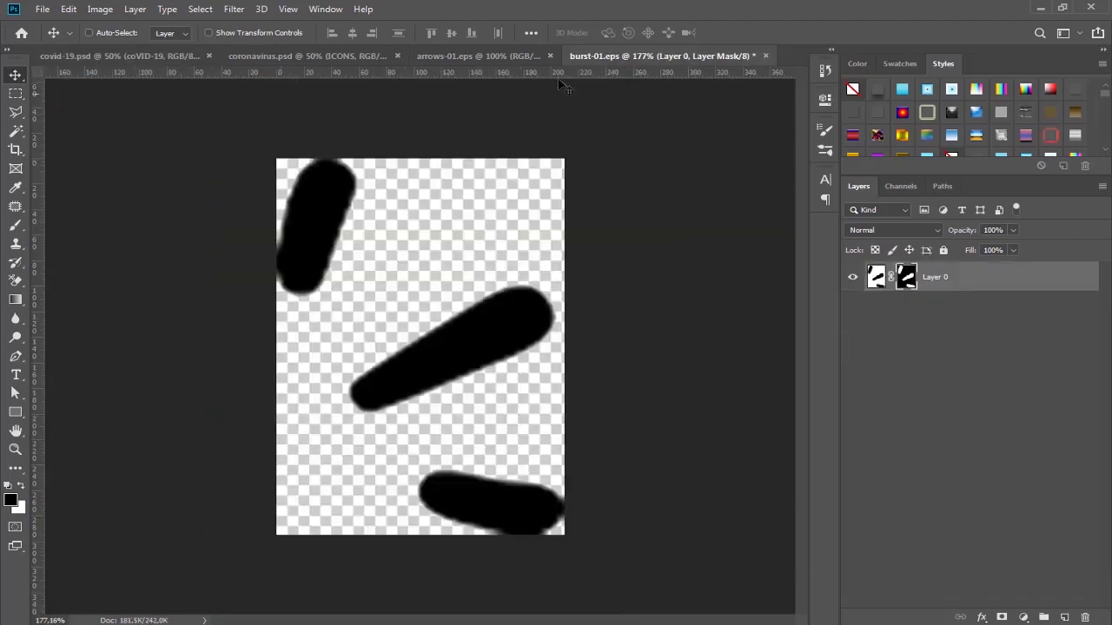
pyautogui.click(765, 56)
pyautogui.click(569, 246)
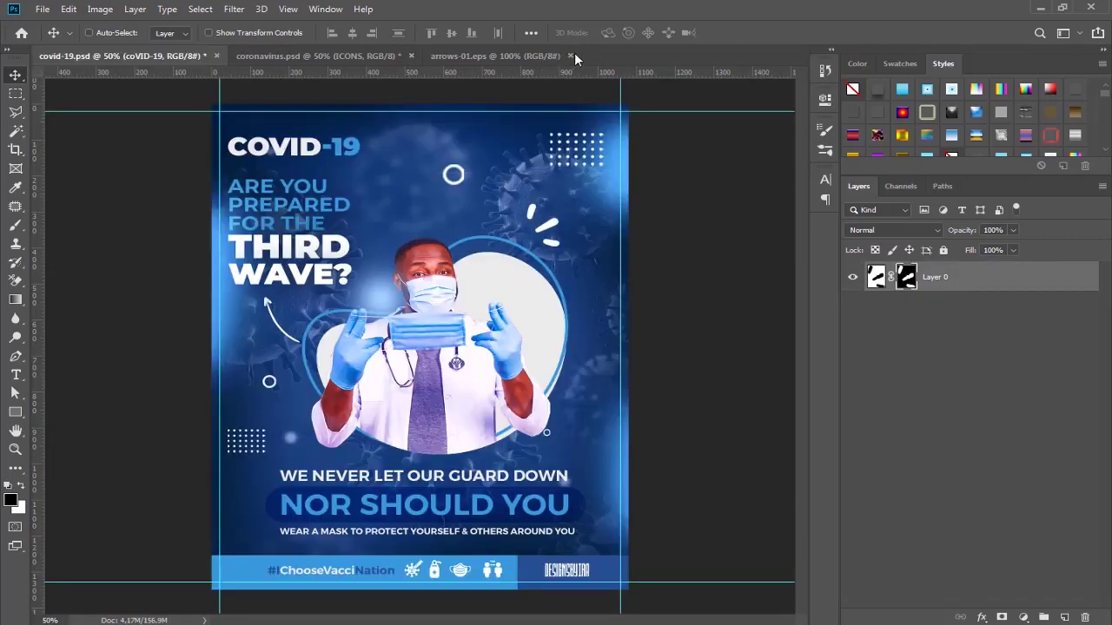
pyautogui.click(570, 56)
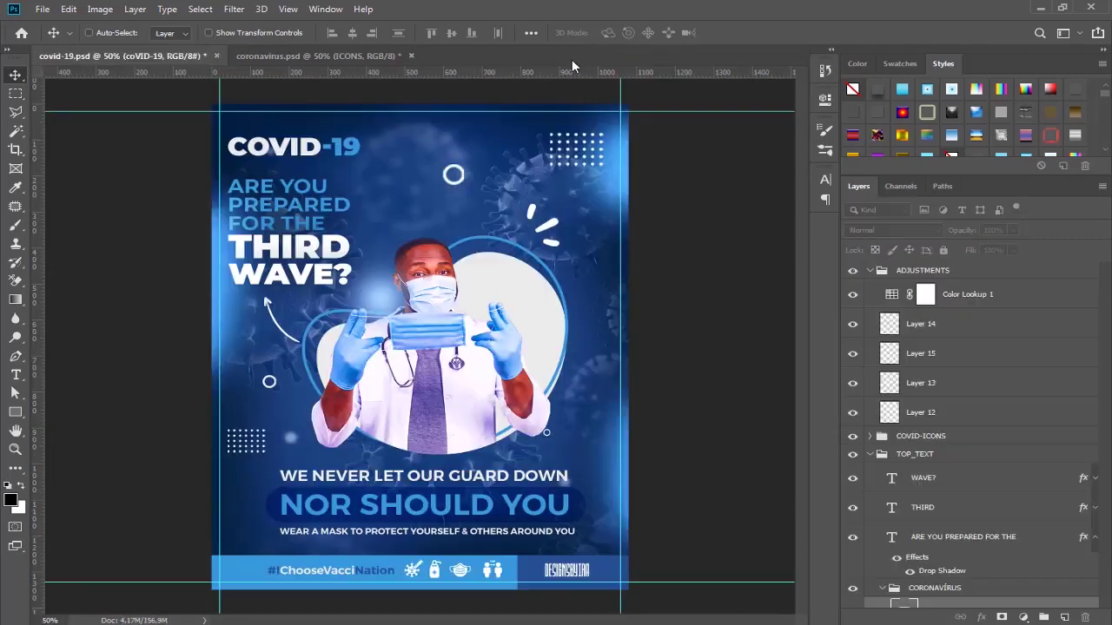
pyautogui.click(363, 56)
# Open arrows-01.eps, unlock the Background into Layer 0, and Magic Wand the white area
pyautogui.click(42, 9)
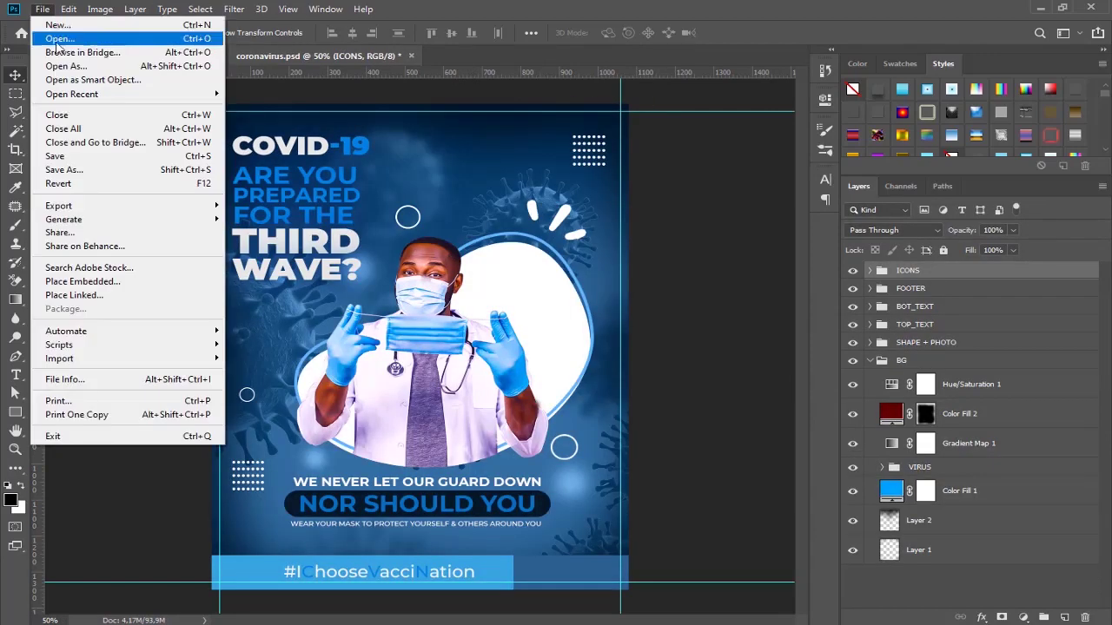
pyautogui.moveTo(73, 94)
pyautogui.click(252, 100)
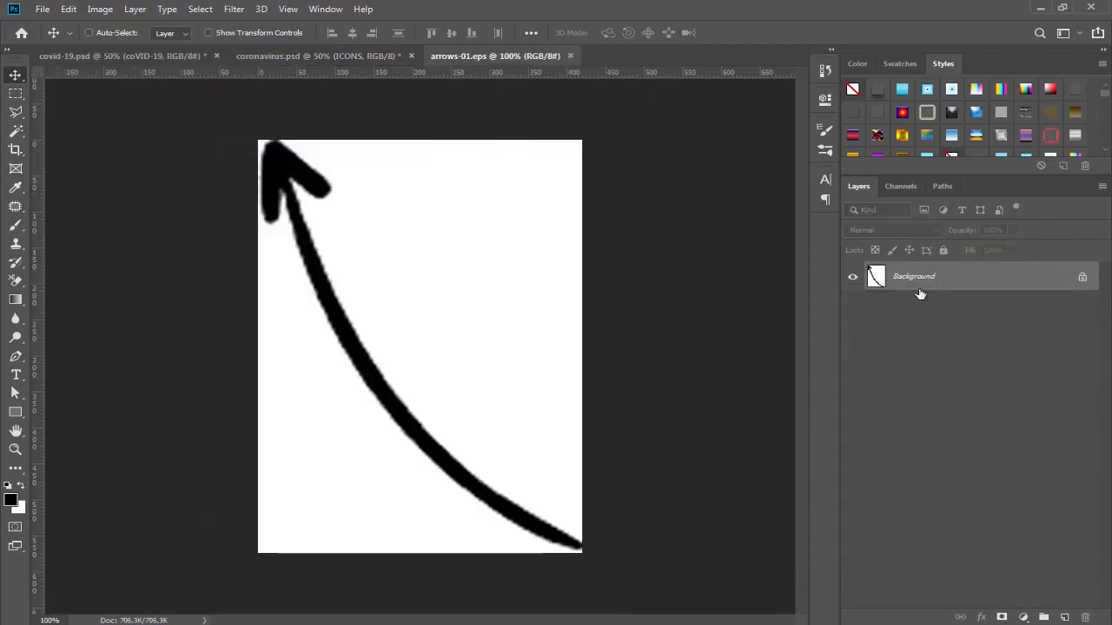
pyautogui.doubleClick(919, 286)
pyautogui.click(673, 181)
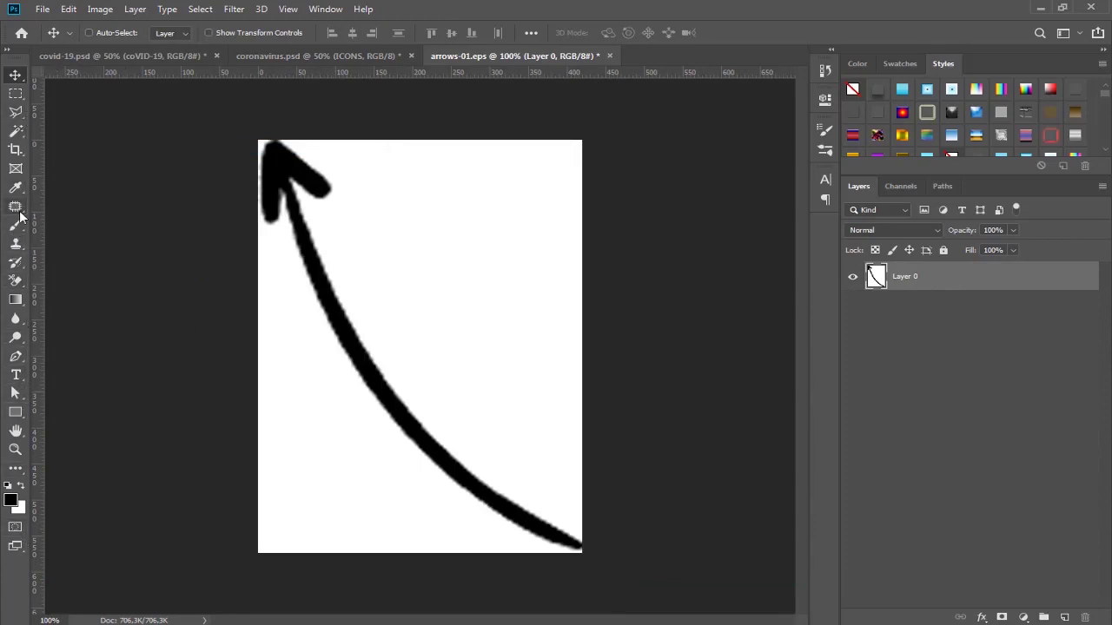
pyautogui.press('w')
pyautogui.click(307, 315)
# Extend the selection, fit the arrow in view, and drag it into coronavirus.psd
pyautogui.scroll(3, 393, 326)
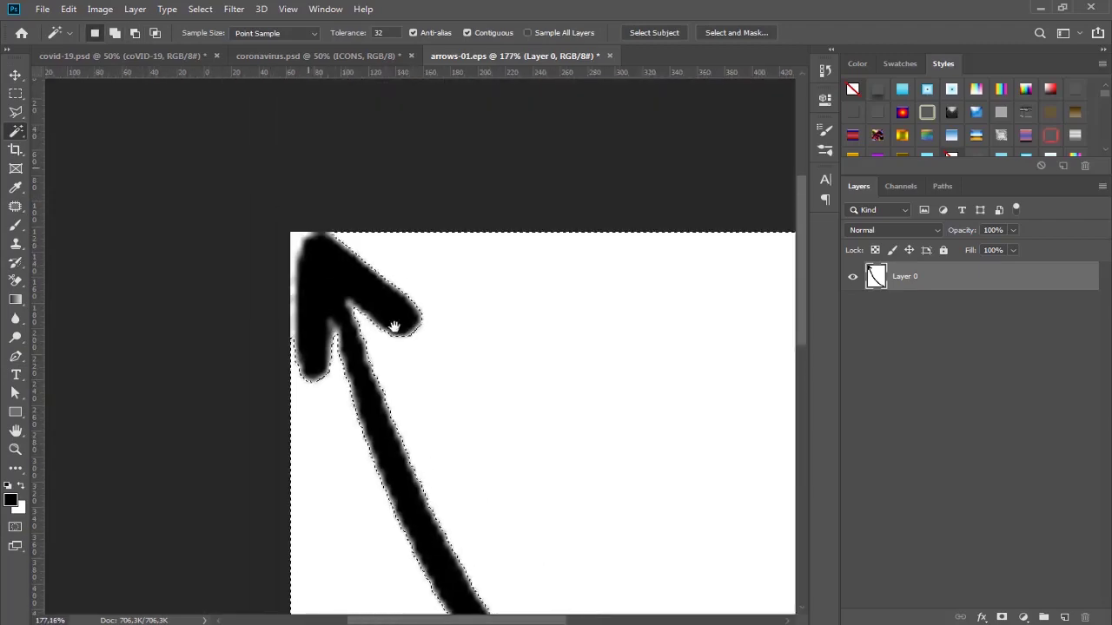
pyautogui.press('shift')
pyautogui.scroll(-5, 470, 226)
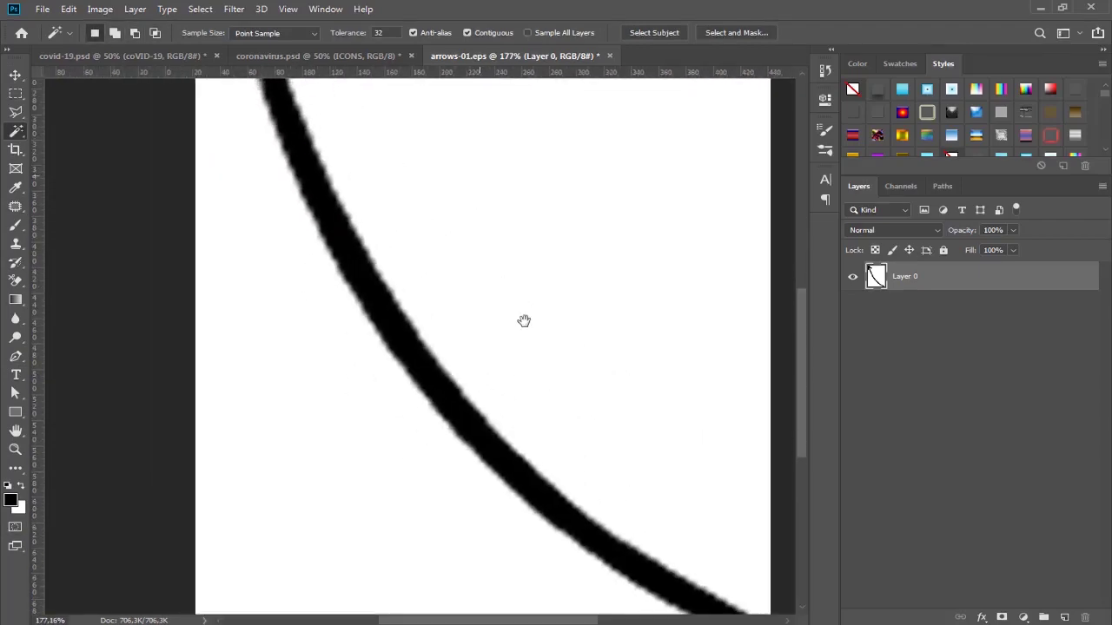
pyautogui.scroll(5, 521, 322)
pyautogui.hotkey('ctrl', '1')
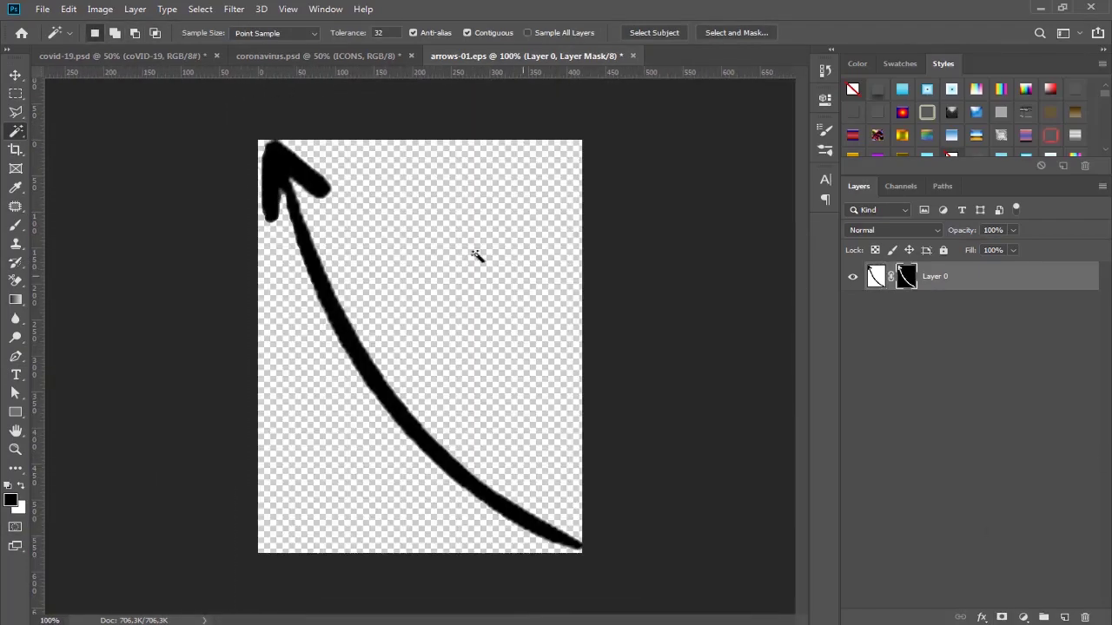
pyautogui.press('v')
pyautogui.moveTo(302, 218)
pyautogui.mouseDown()
pyautogui.moveTo(290, 321)
pyautogui.moveTo(359, 364)
pyautogui.mouseUp()
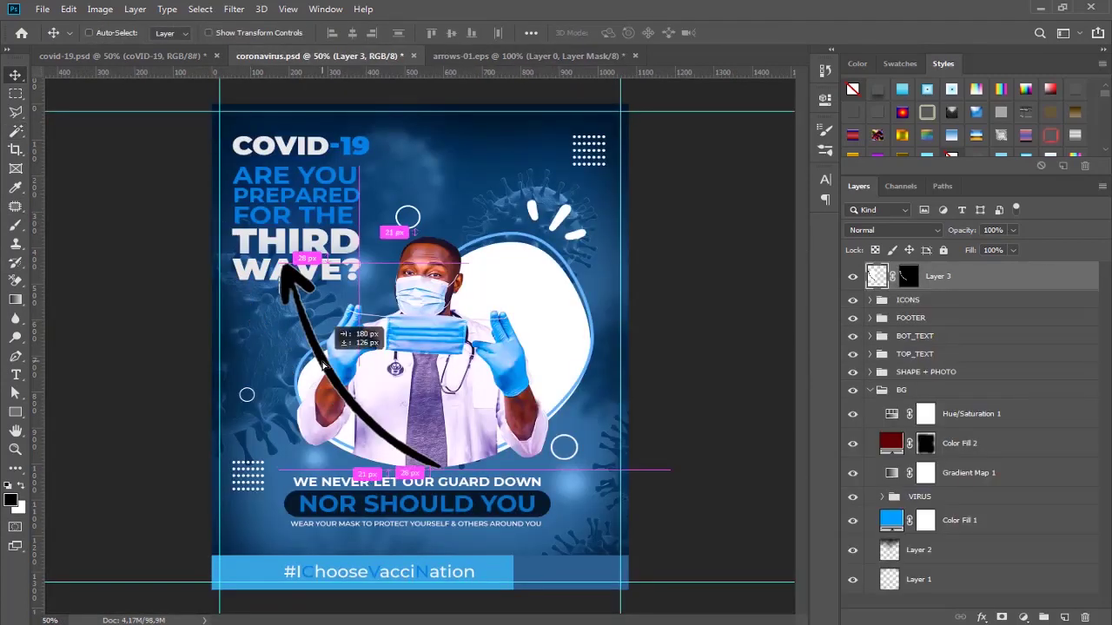
# Apply the arrow's layer mask, rename the layer 'arrows', and move it into the ICONS group
pyautogui.rightClick(907, 276)
pyautogui.click(946, 325)
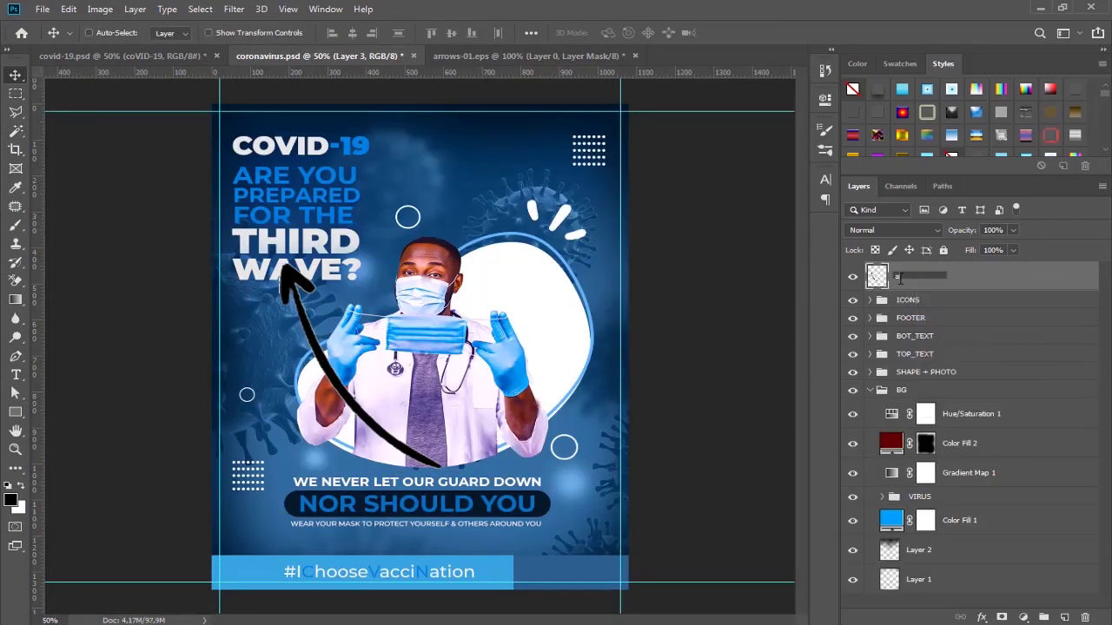
pyautogui.press('Return')
pyautogui.moveTo(900, 276); pyautogui.dragTo(907, 300)
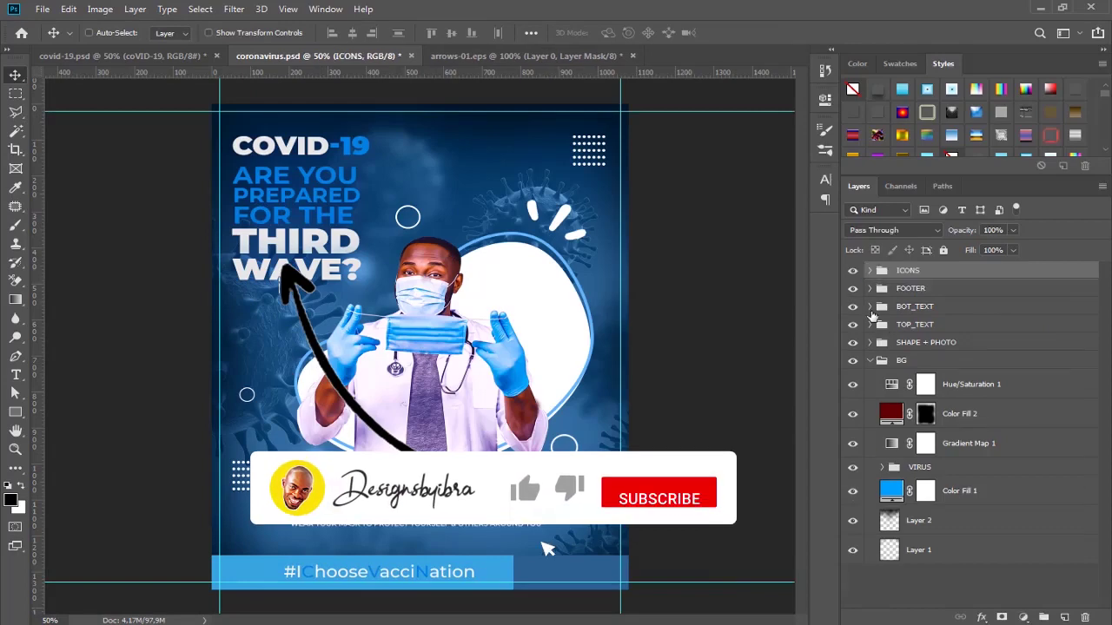
# Copy the burst's white Color Overlay effect onto the arrows layer
pyautogui.click(926, 294)
pyautogui.moveTo(1083, 323); pyautogui.dragTo(1077, 295)
pyautogui.hotkey('ctrl', 'z')
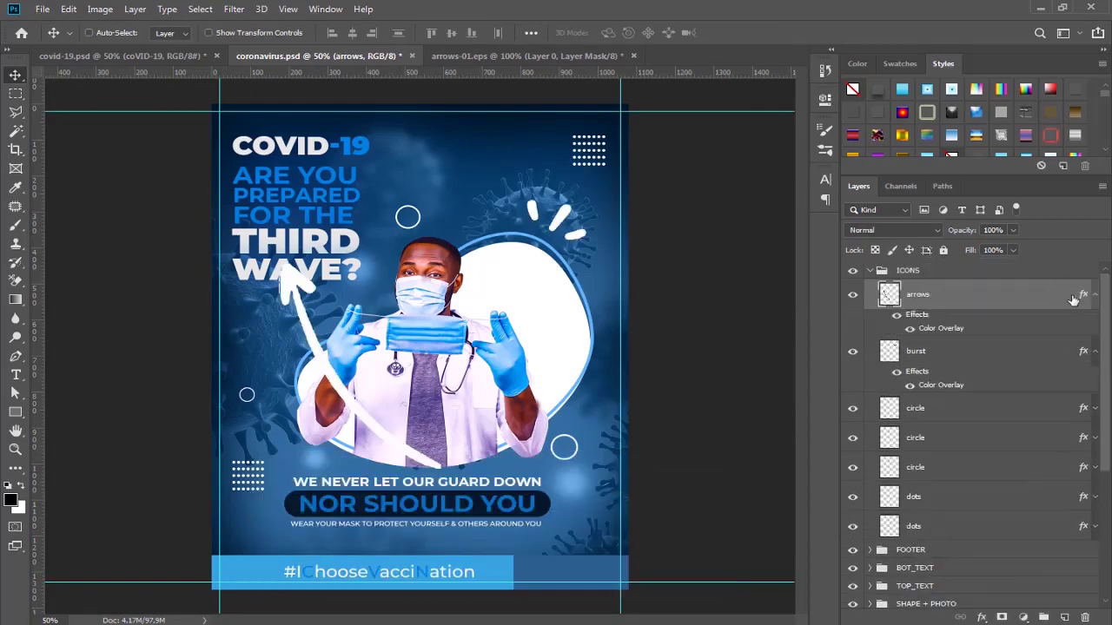
pyautogui.click(1094, 294)
pyautogui.click(1095, 328)
# Rotate and reposition the arrow beside the headline
pyautogui.hotkey('ctrl', 't')
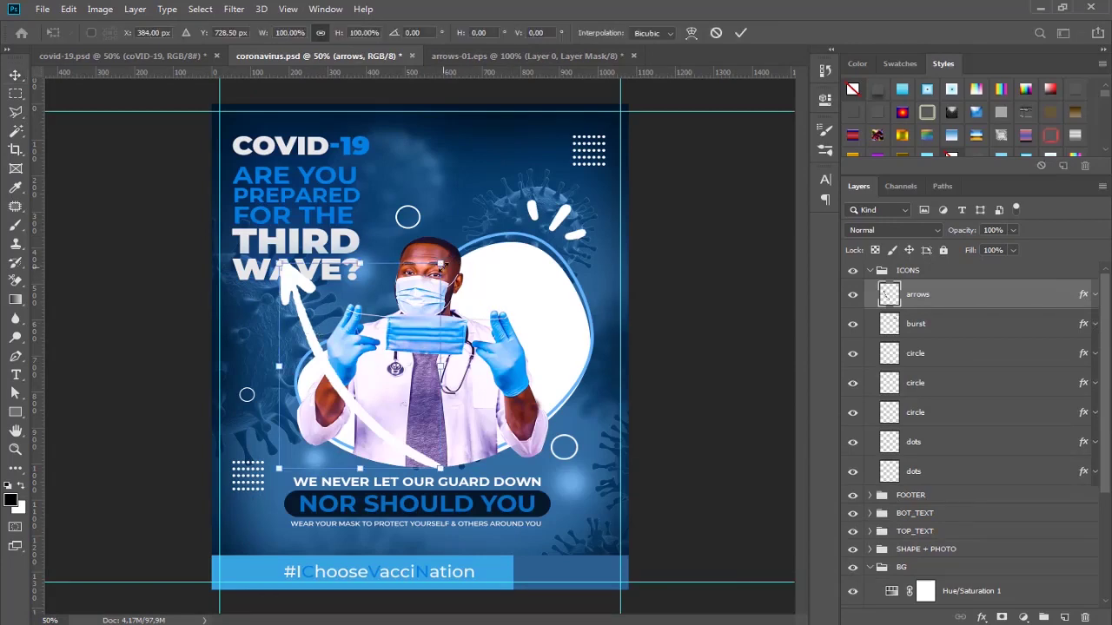
pyautogui.moveTo(441, 265)
pyautogui.mouseDown()
pyautogui.moveTo(373, 369)
pyautogui.moveTo(314, 305)
pyautogui.mouseUp()
pyautogui.click(740, 32)
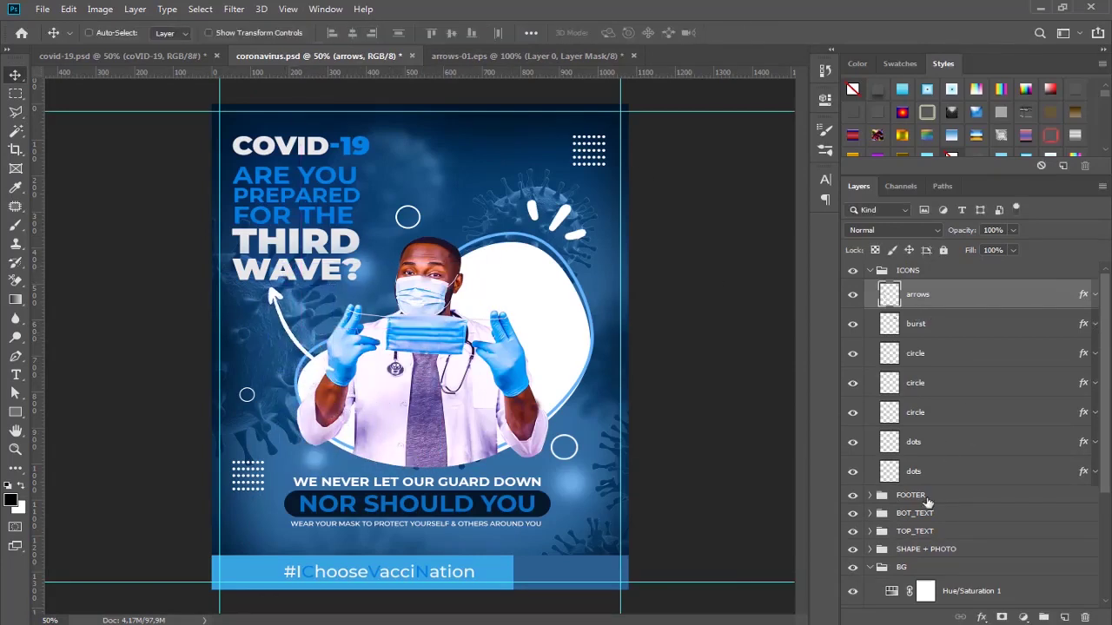
pyautogui.click(950, 547)
# Scale the SHAPE + PHOTO doctor group smaller toward the lower right
pyautogui.click(930, 551)
pyautogui.hotkey('ctrl', 't')
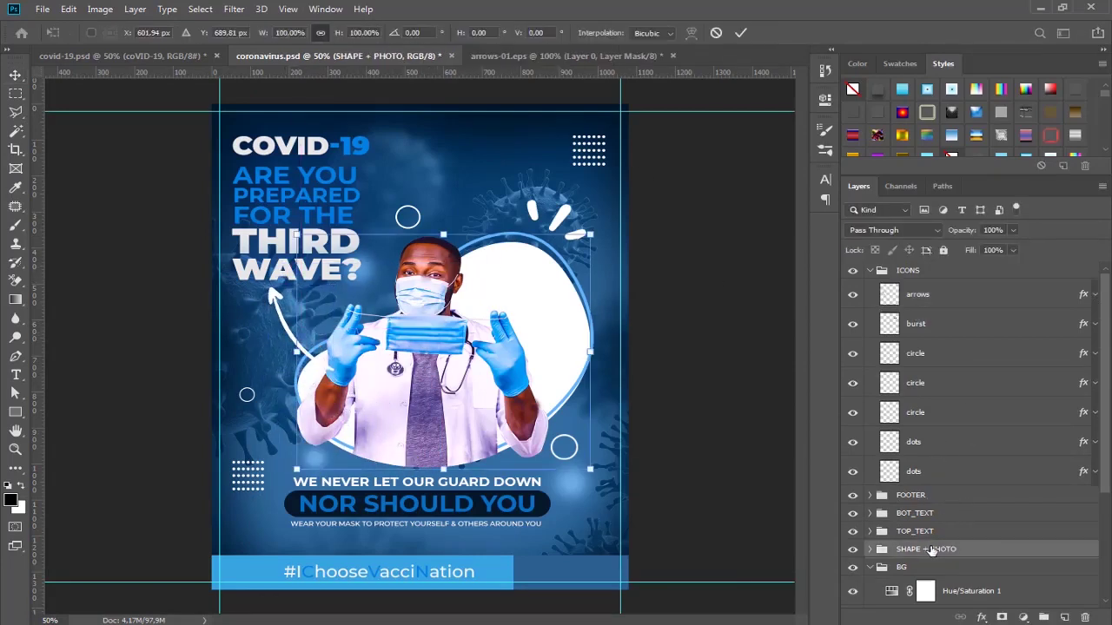
pyautogui.moveTo(296, 232); pyautogui.dragTo(325, 258)
pyautogui.press('Return')
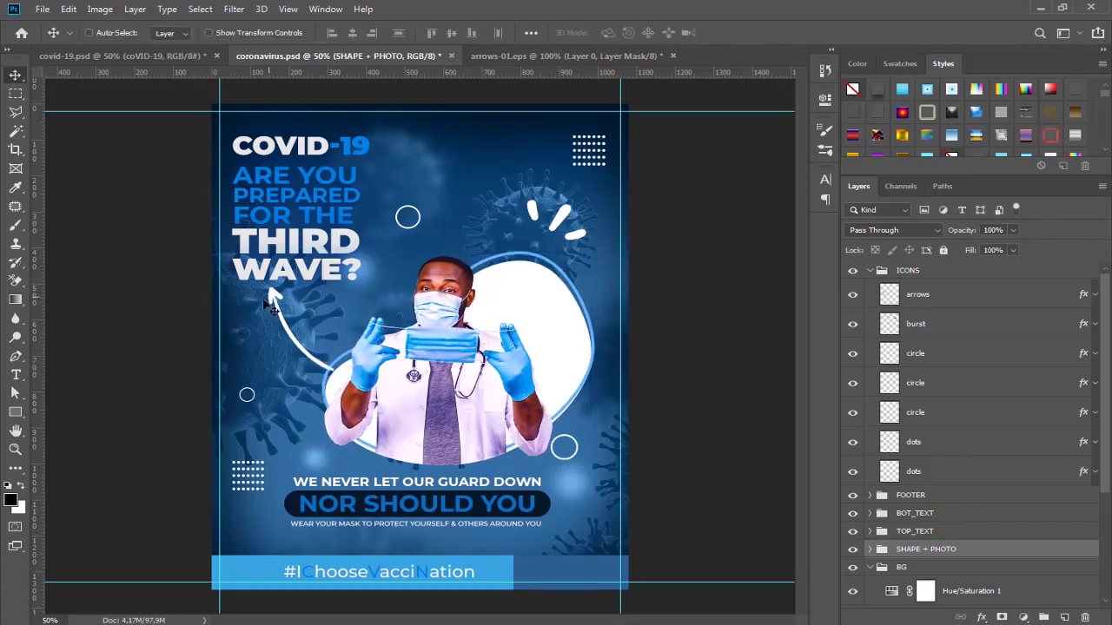
# Rotate the arrow about -15 degrees and shrink it to about 65%, then collapse ICONS
pyautogui.keyDown('ctrl'); pyautogui.click(277, 304); pyautogui.keyUp('ctrl')
pyautogui.hotkey('ctrl', 't')
pyautogui.moveTo(340, 375); pyautogui.dragTo(354, 366)
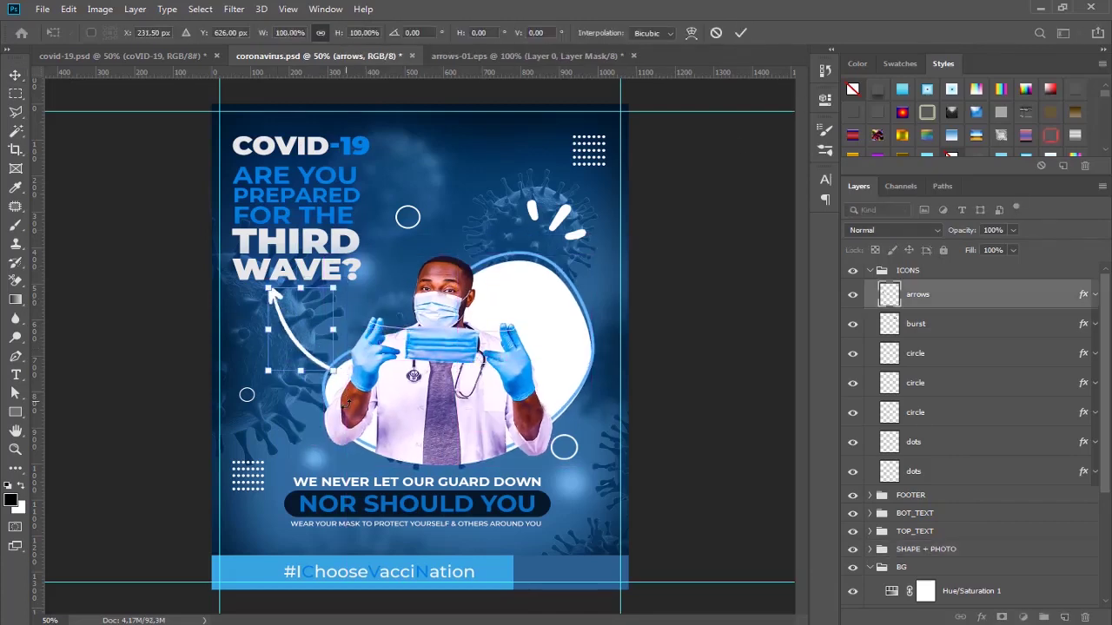
pyautogui.moveTo(260, 291); pyautogui.dragTo(334, 299)
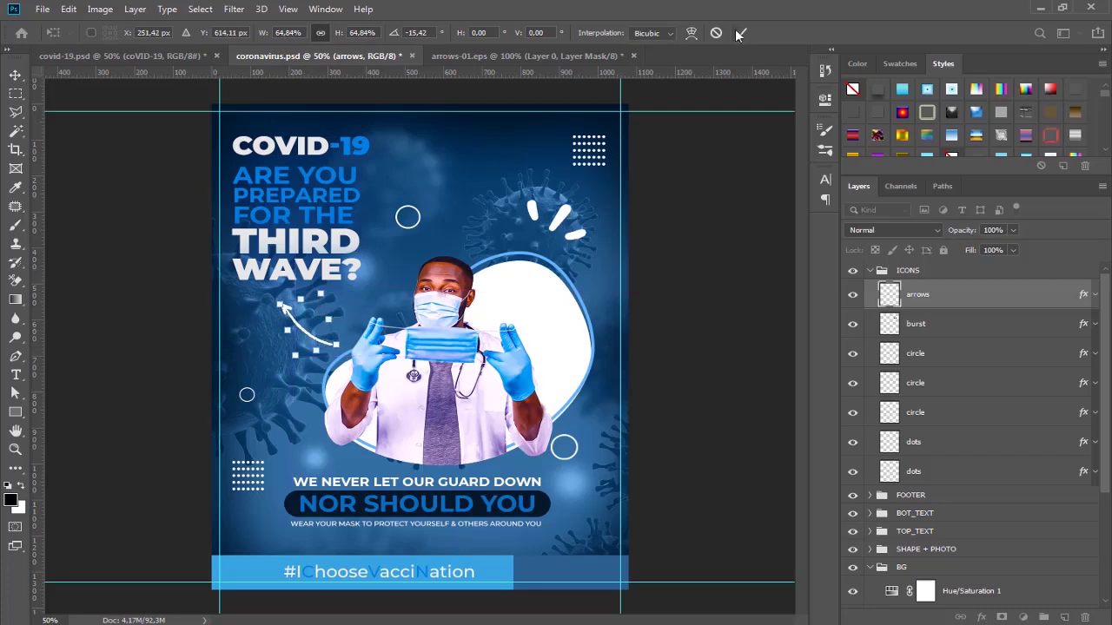
pyautogui.press('Return')
pyautogui.hotkey('ctrl', '-')
pyautogui.hotkey('ctrl', '+')
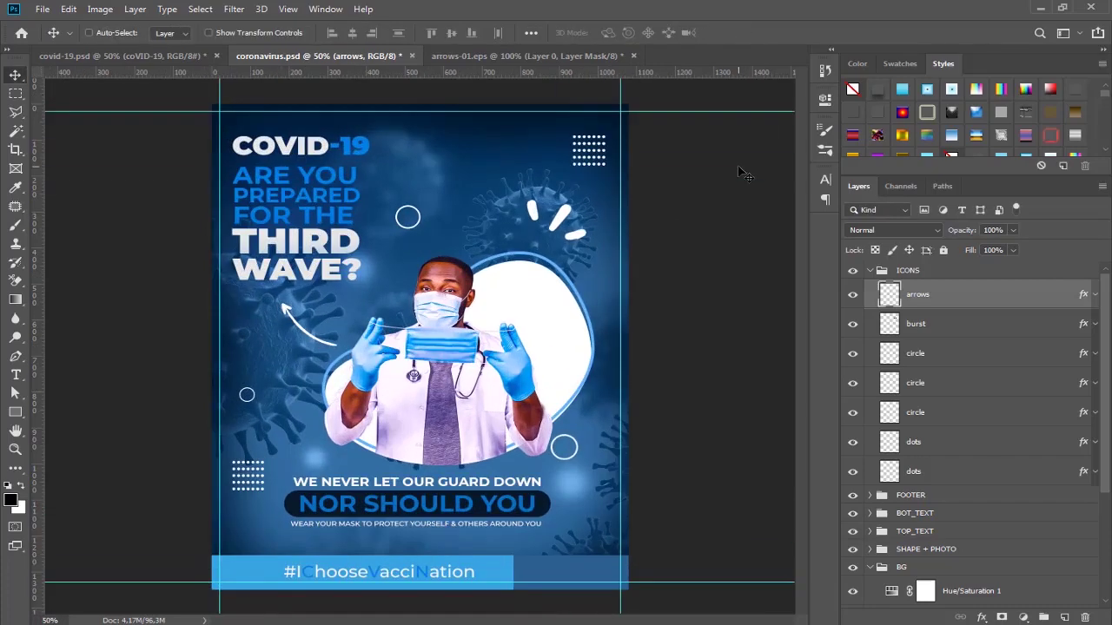
pyautogui.click(869, 270)
# Add a new layer above ICONS and set the foreground colour to #a3d3ff
pyautogui.click(925, 275)
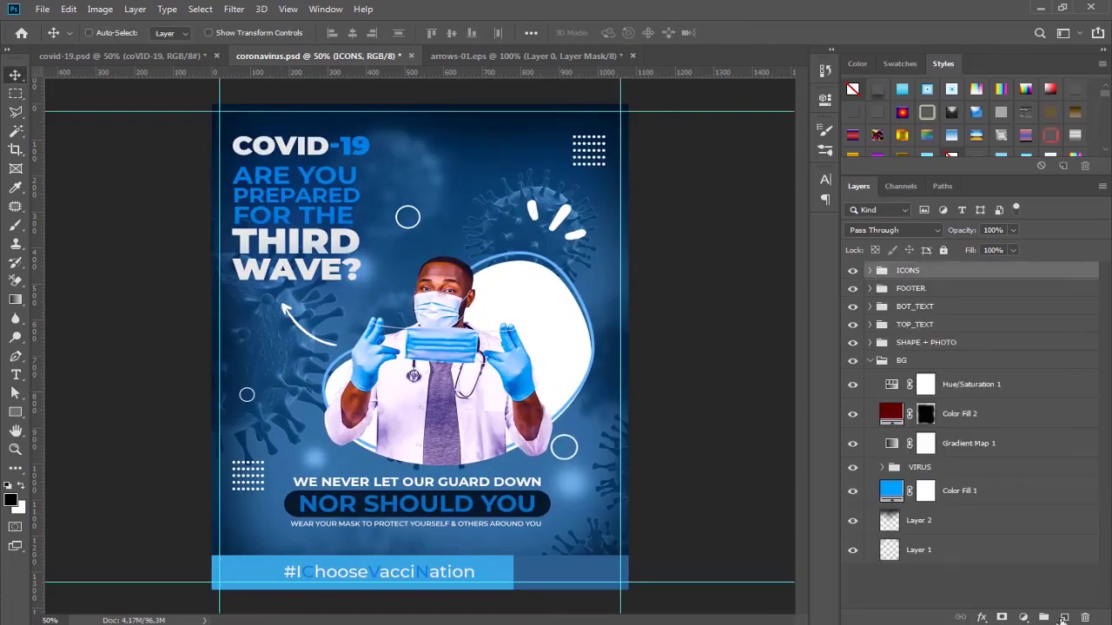
pyautogui.click(1063, 617)
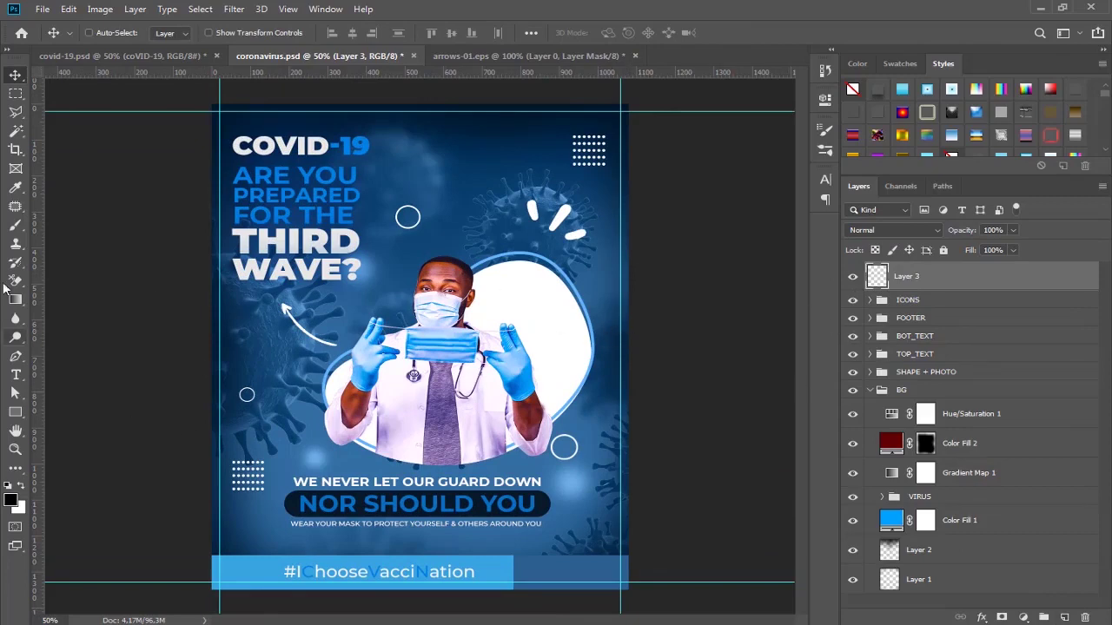
pyautogui.click(16, 186)
pyautogui.click(10, 500)
pyautogui.write('a')
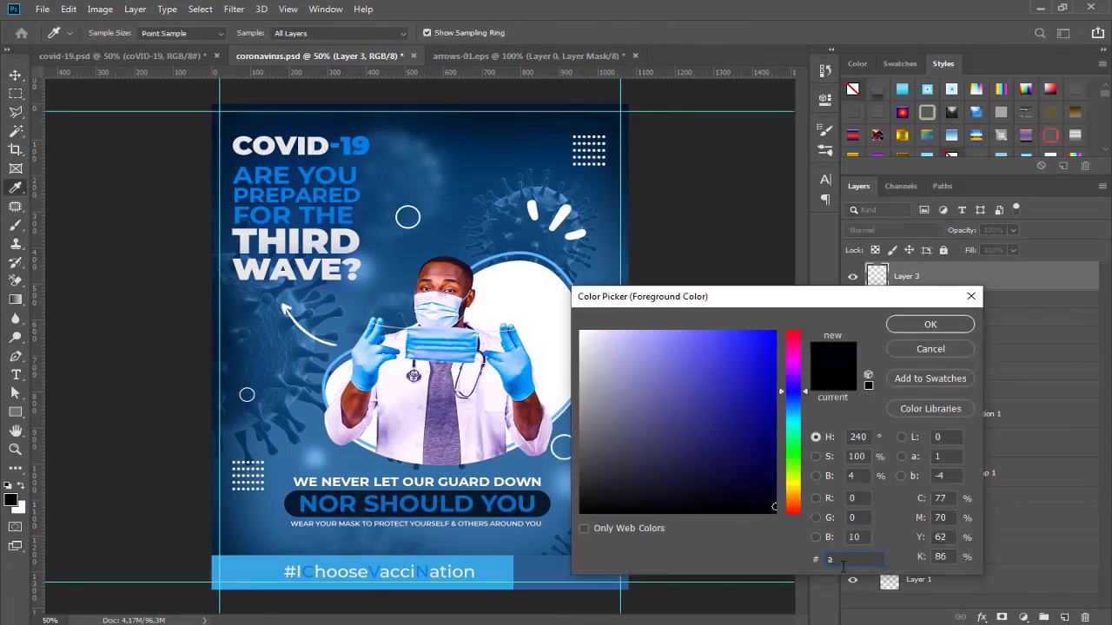
pyautogui.write('3d3ff')
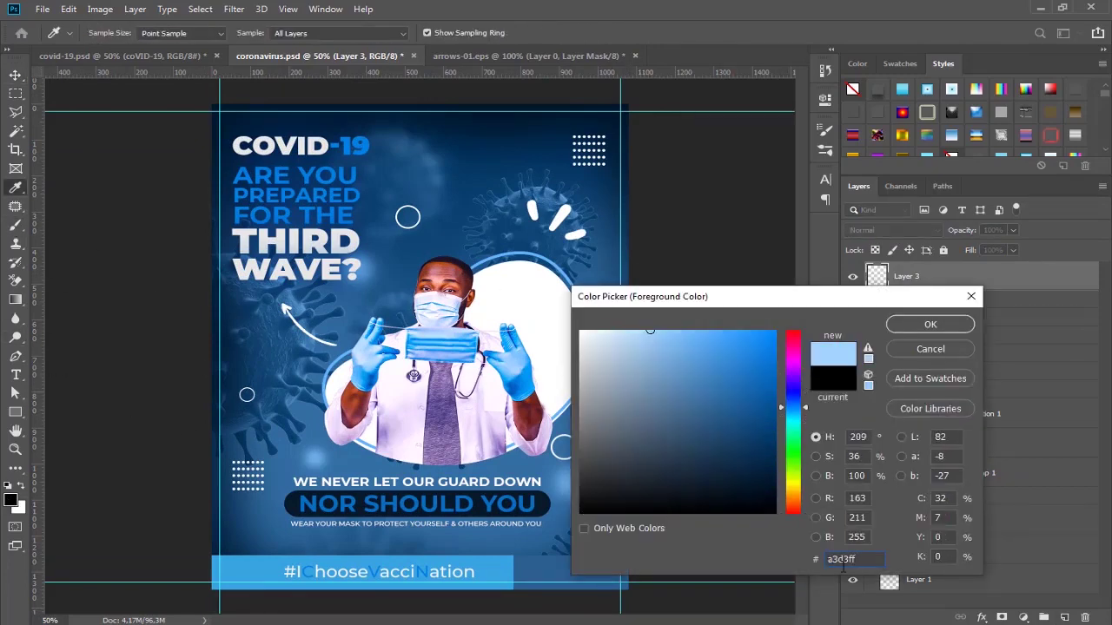
pyautogui.click(903, 323)
# Paint soft light-blue glows down the left, top-right and right edges
pyautogui.press('b')
pyautogui.moveTo(219, 268); pyautogui.dragTo(215, 364)
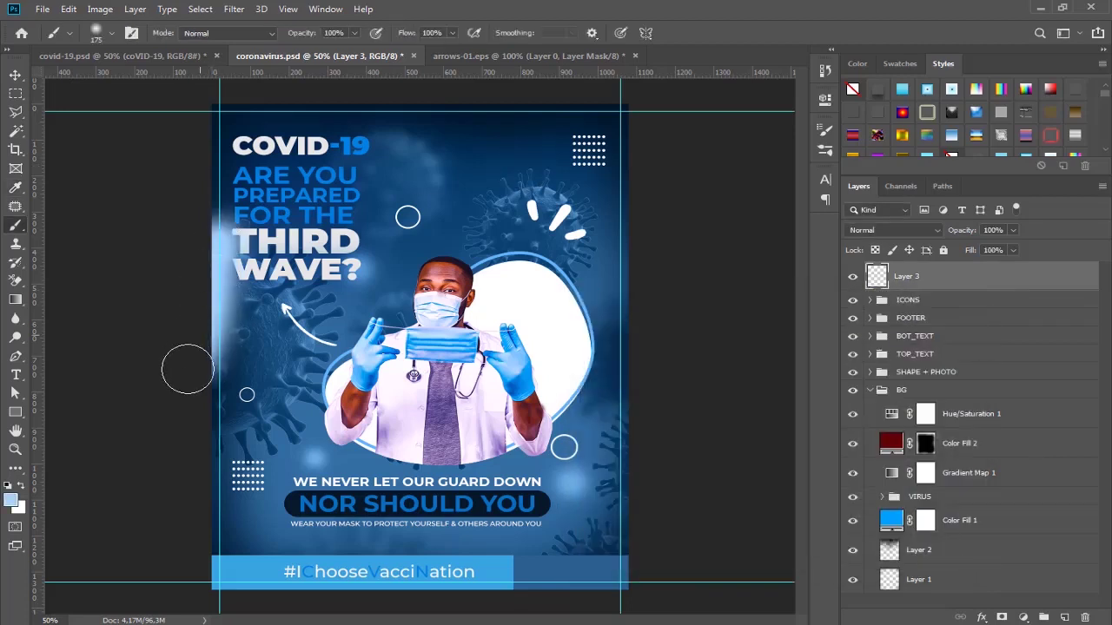
pyautogui.moveTo(594, 183); pyautogui.dragTo(623, 117)
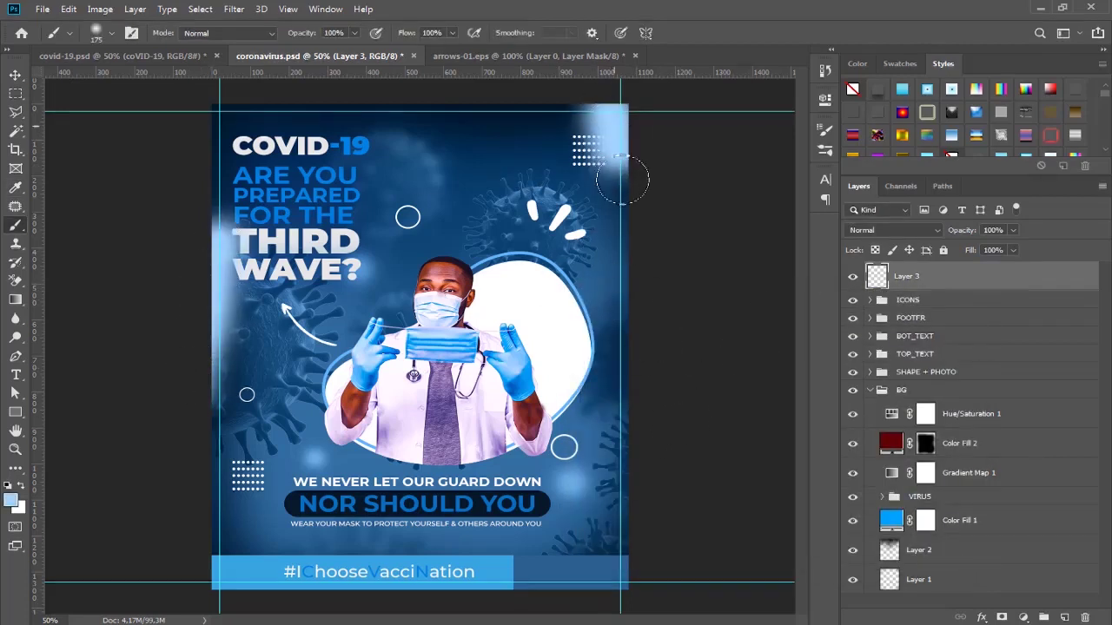
pyautogui.moveTo(634, 391); pyautogui.dragTo(650, 519)
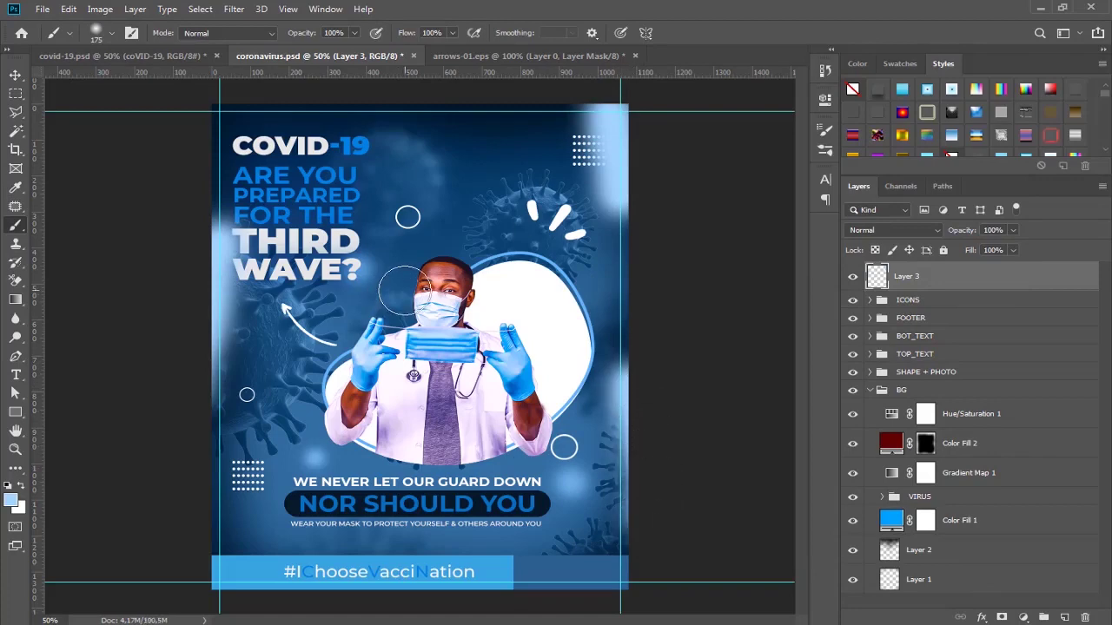
# Set the glow layer's blend mode to Hard Light
pyautogui.click(893, 231)
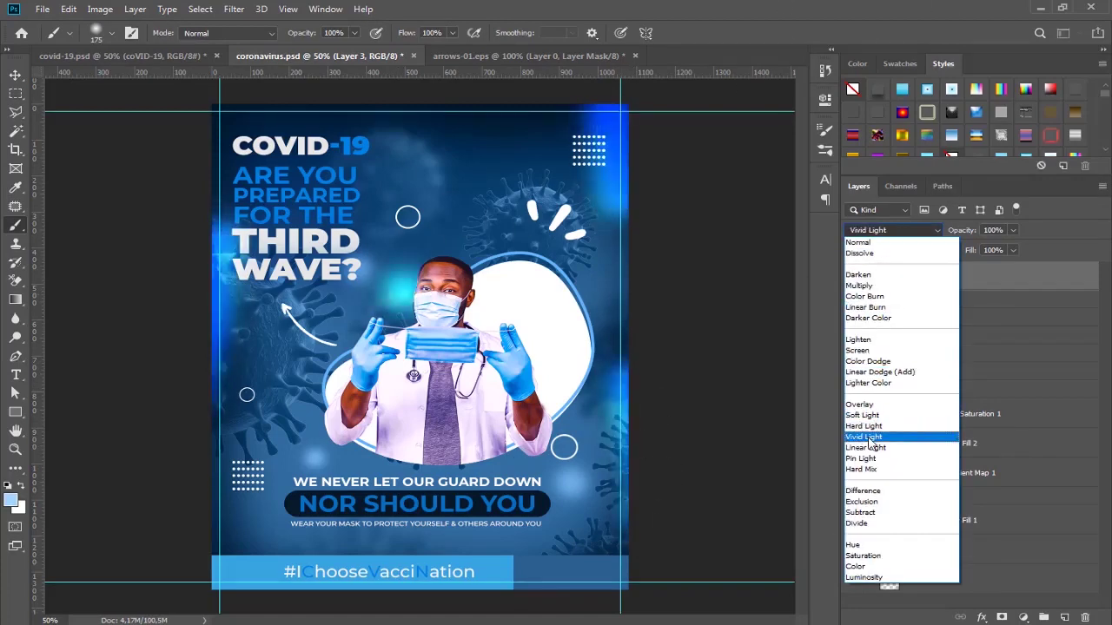
pyautogui.click(869, 427)
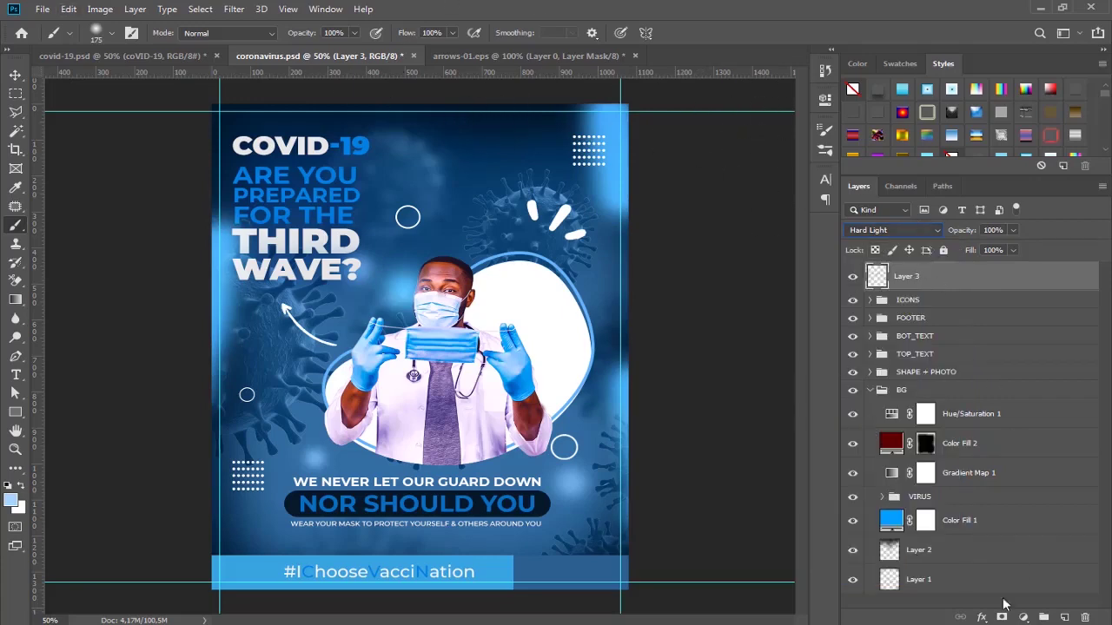
pyautogui.click(984, 616)
pyautogui.click(1023, 616)
# Add a Color Lookup adjustment layer using the 3Strip.look 3DLUT
pyautogui.click(1017, 549)
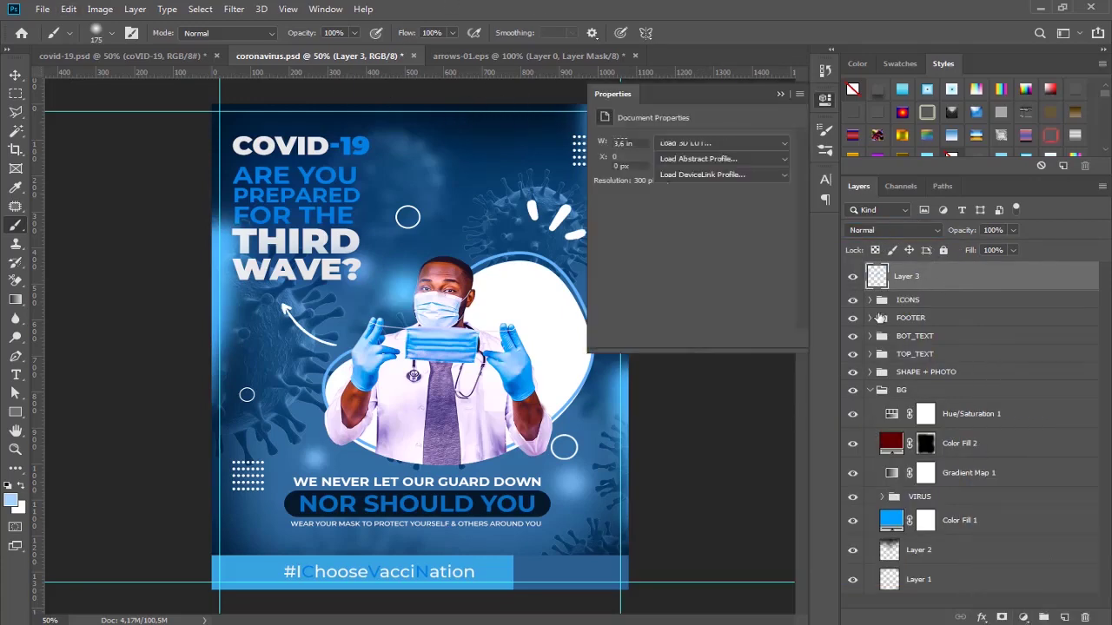
pyautogui.click(701, 143)
pyautogui.click(696, 200)
pyautogui.scroll(-1, 714, 141)
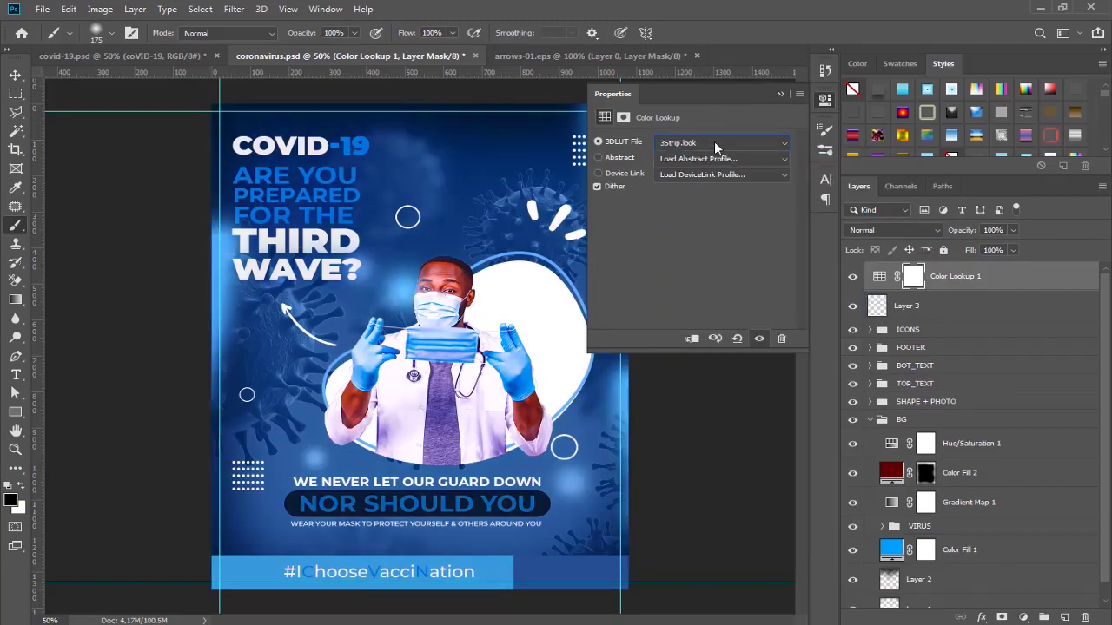
# Group Color Lookup 1 with glow Layer 3 and name the group ADJUSTMENTS
pyautogui.click(777, 95)
pyautogui.keyDown('shift'); pyautogui.click(964, 305); pyautogui.keyUp('shift')
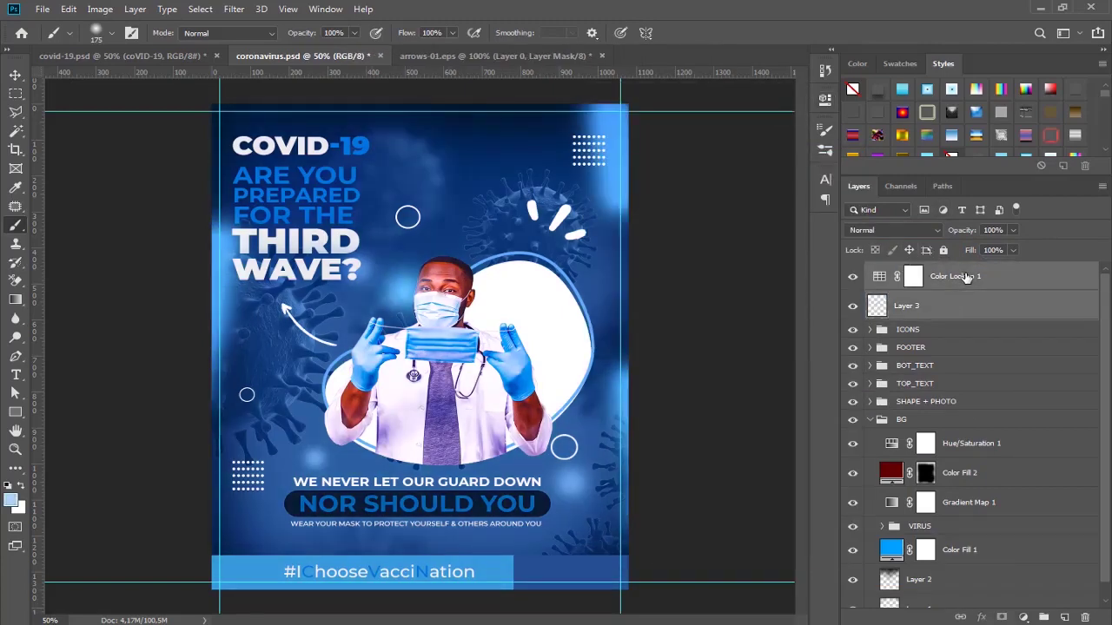
pyautogui.hotkey('ctrl', 'g')
pyautogui.write('ADJUSTMENTS')
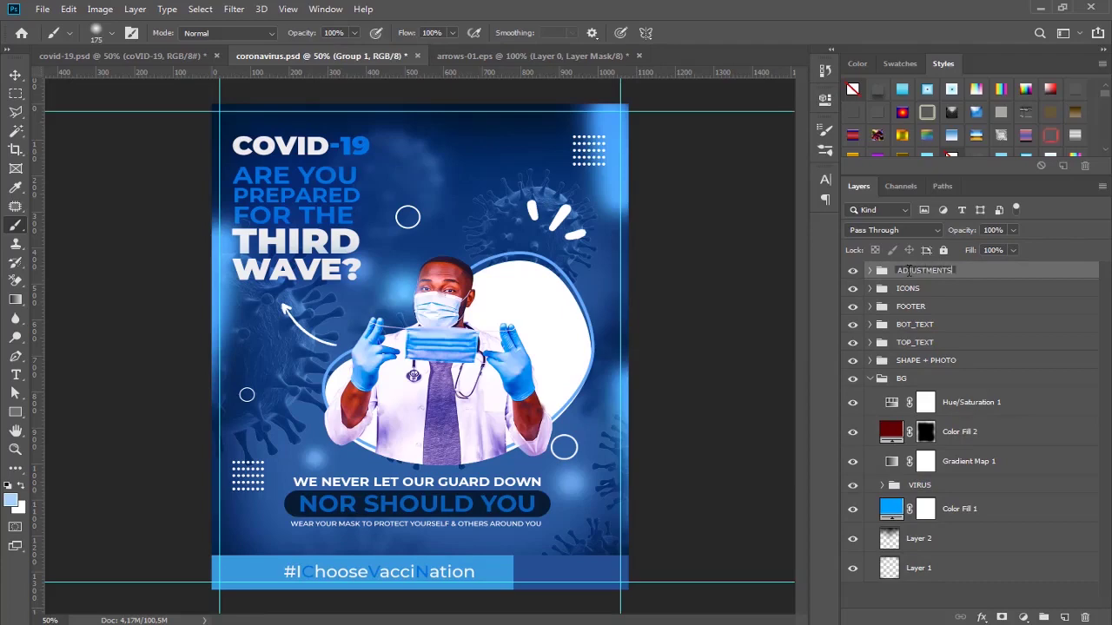
pyautogui.press('Return')
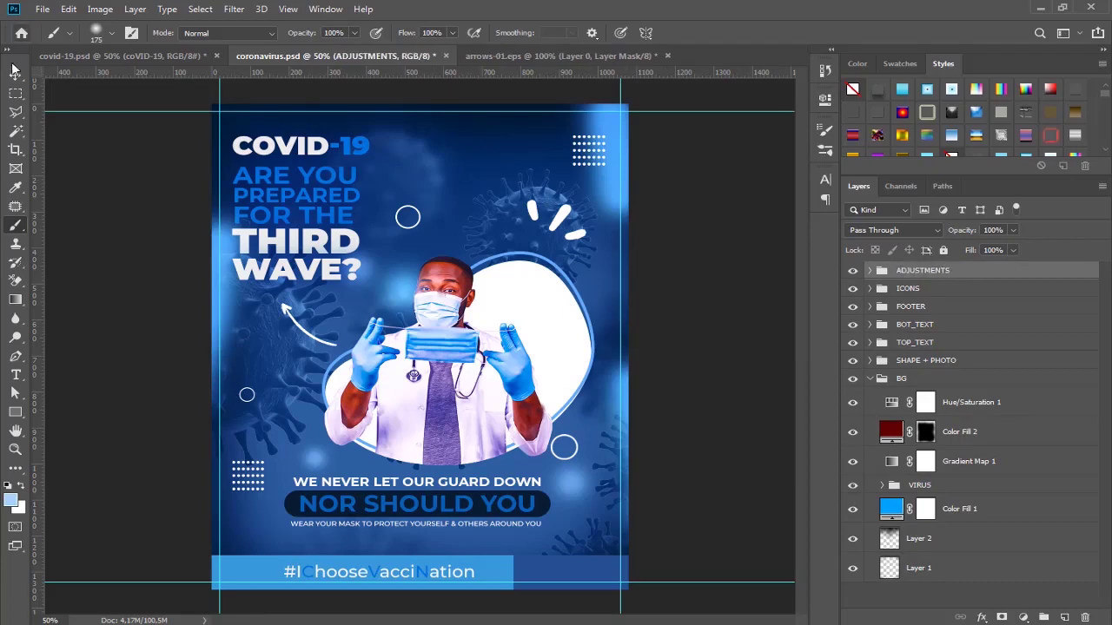